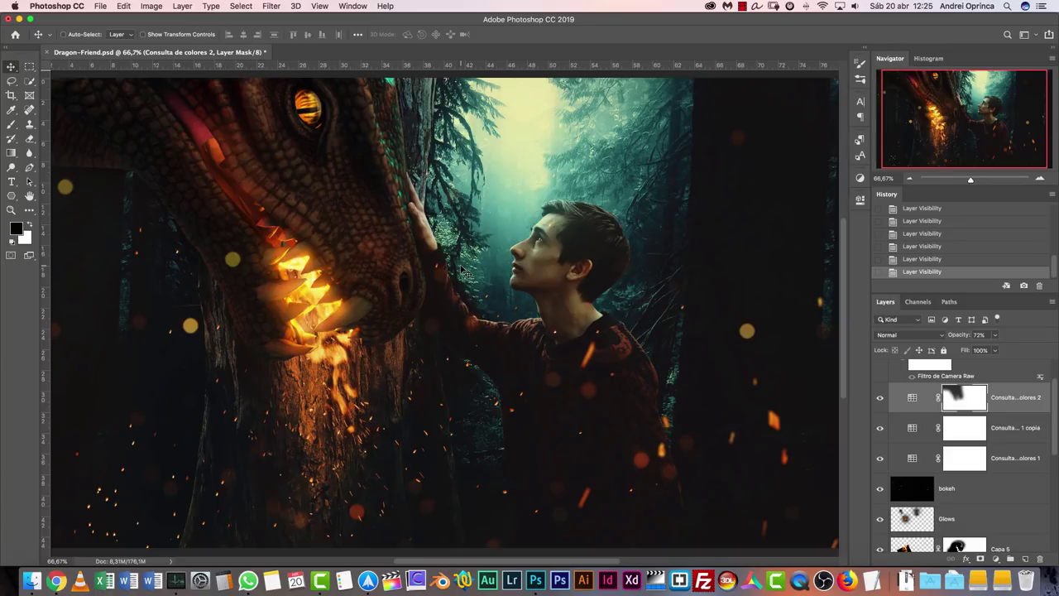
# Switch to Chrome and look through the #psdbox_desafio10 Instagram gallery down to its last post.
pyautogui.click(56, 581)
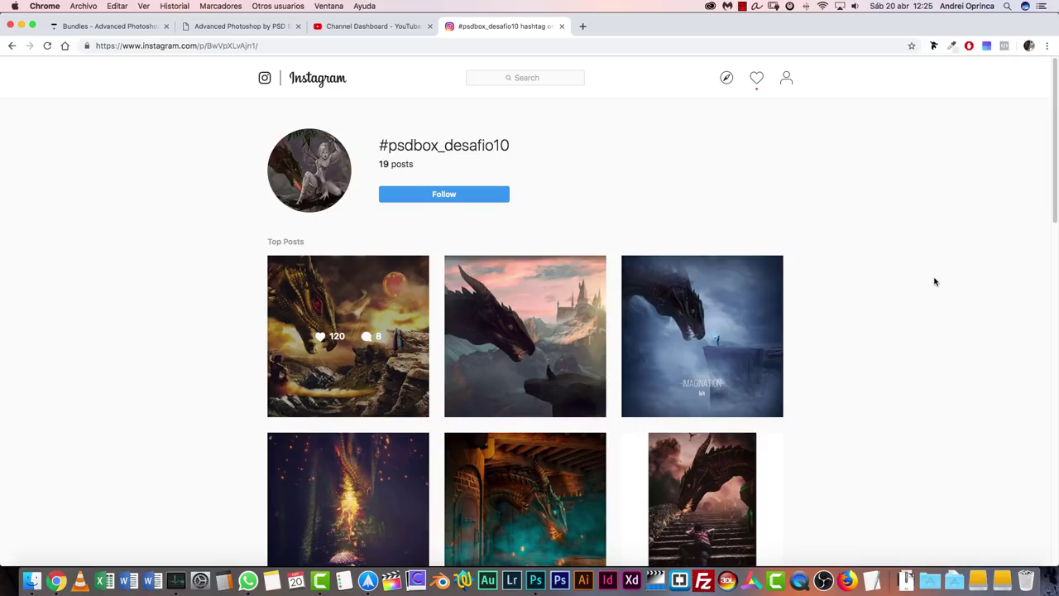
pyautogui.scroll(-2, 935, 282)
pyautogui.scroll(-15, 935, 282)
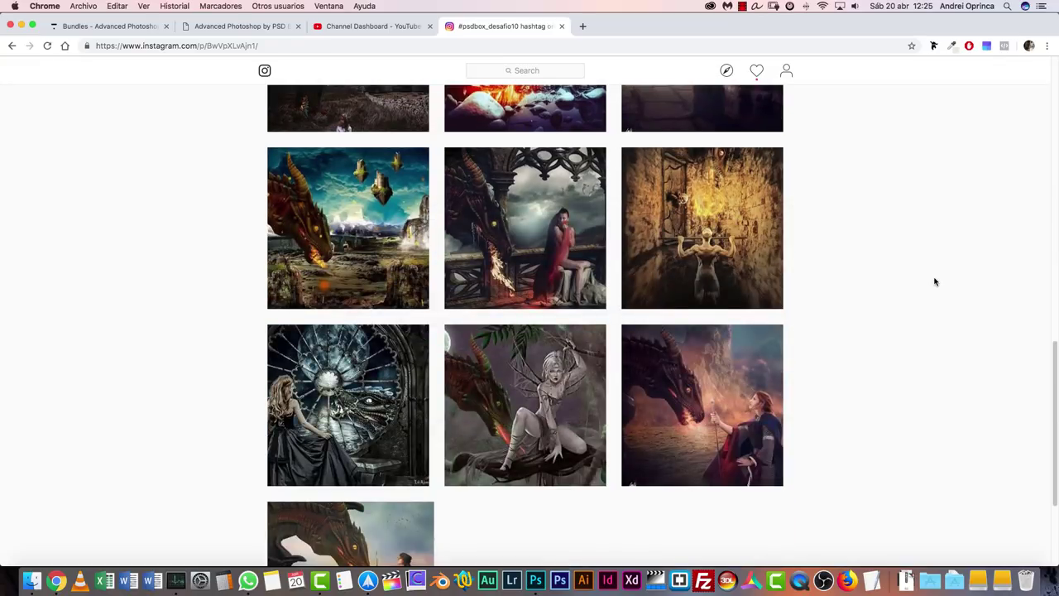
pyautogui.scroll(-4, 935, 282)
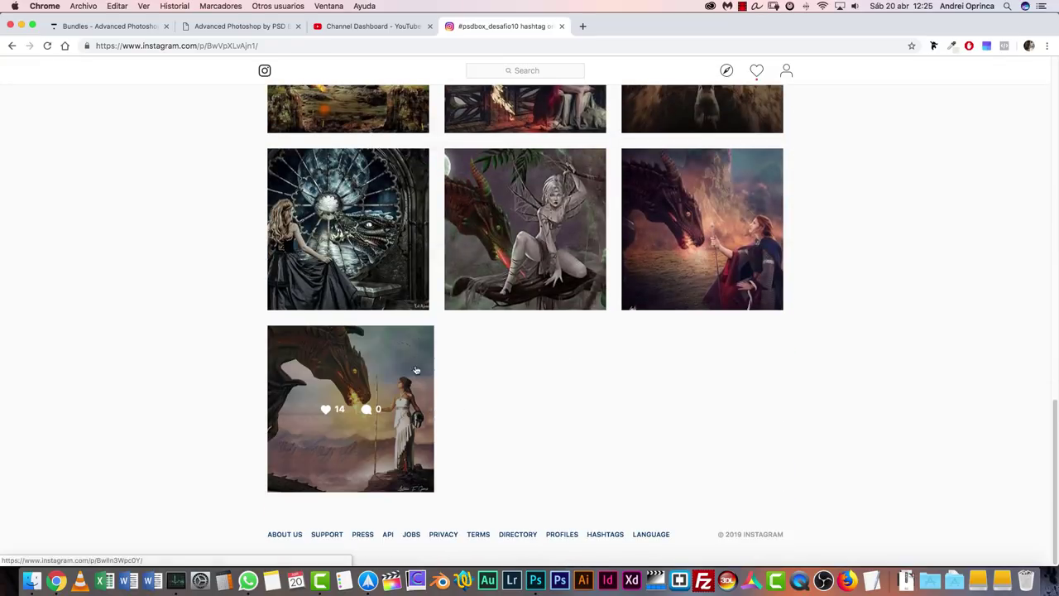
# View the recent challenge entries one by one, from the last gallery post back to the red-dress terrace scene, and close the post view.
pyautogui.click(416, 370)
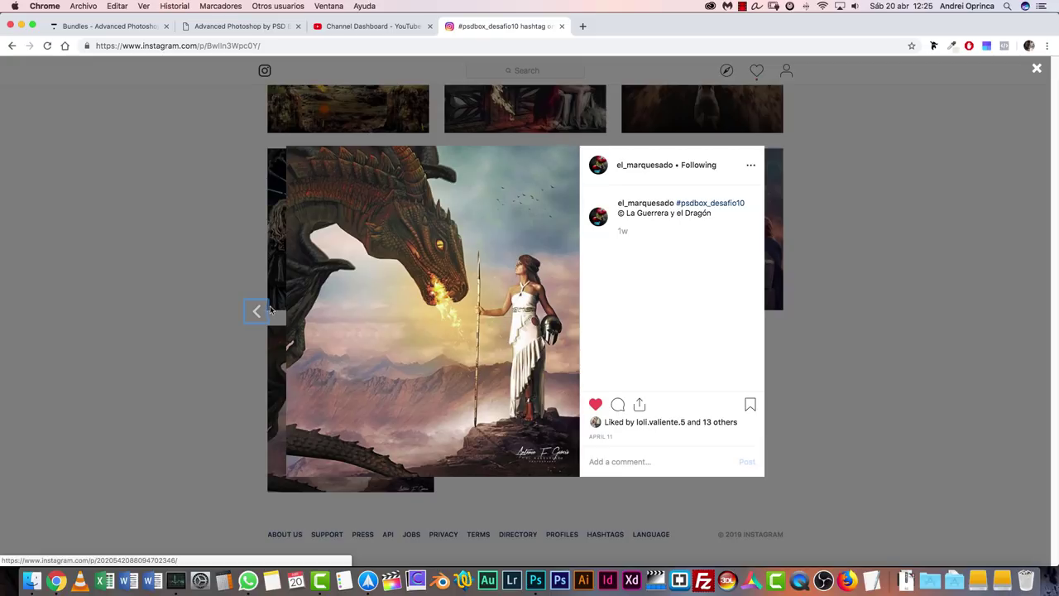
pyautogui.click(255, 321)
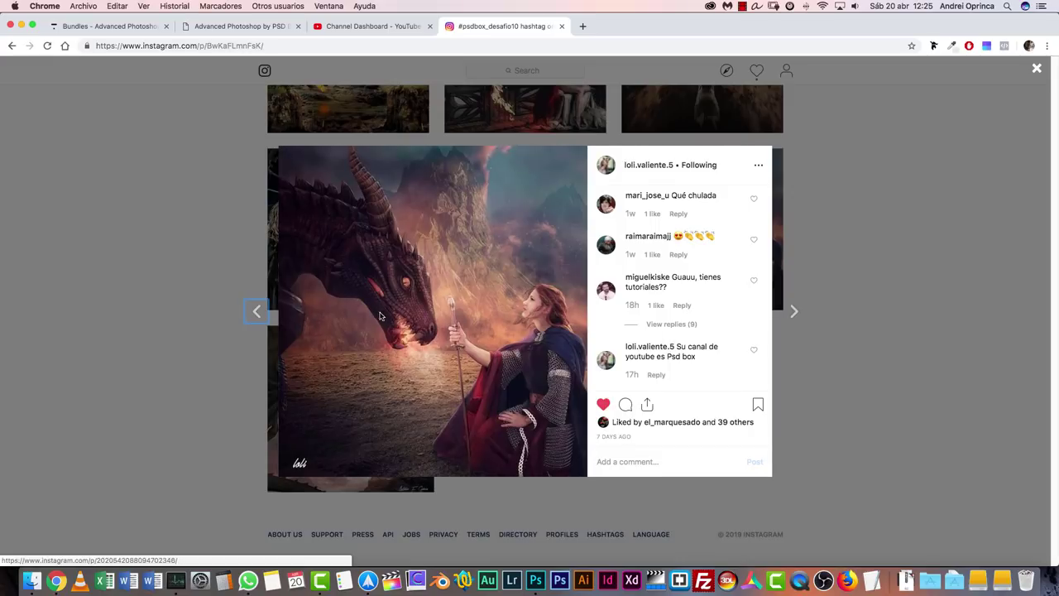
pyautogui.click(256, 314)
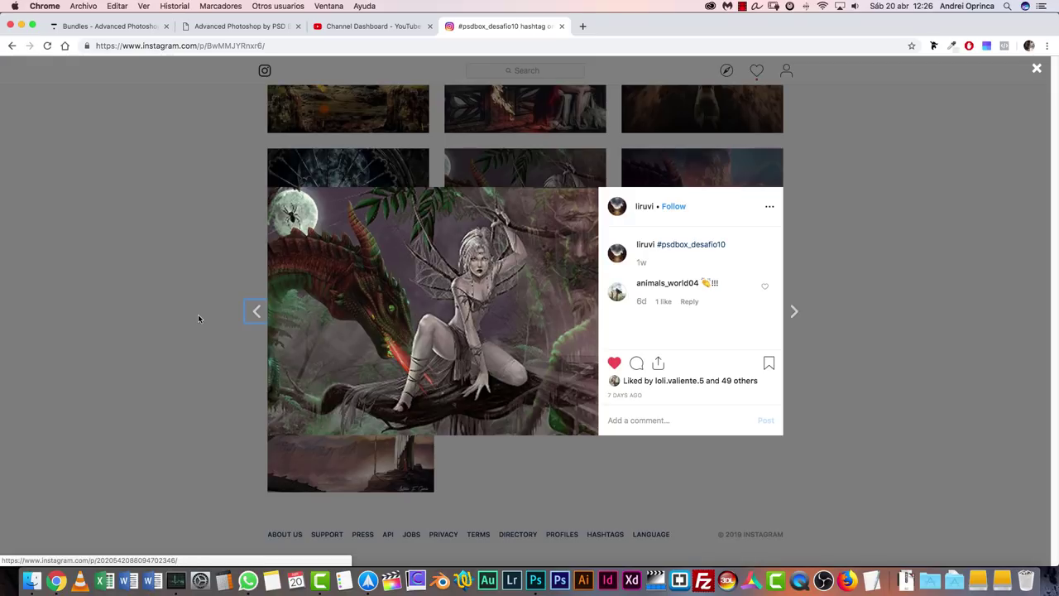
pyautogui.click(257, 311)
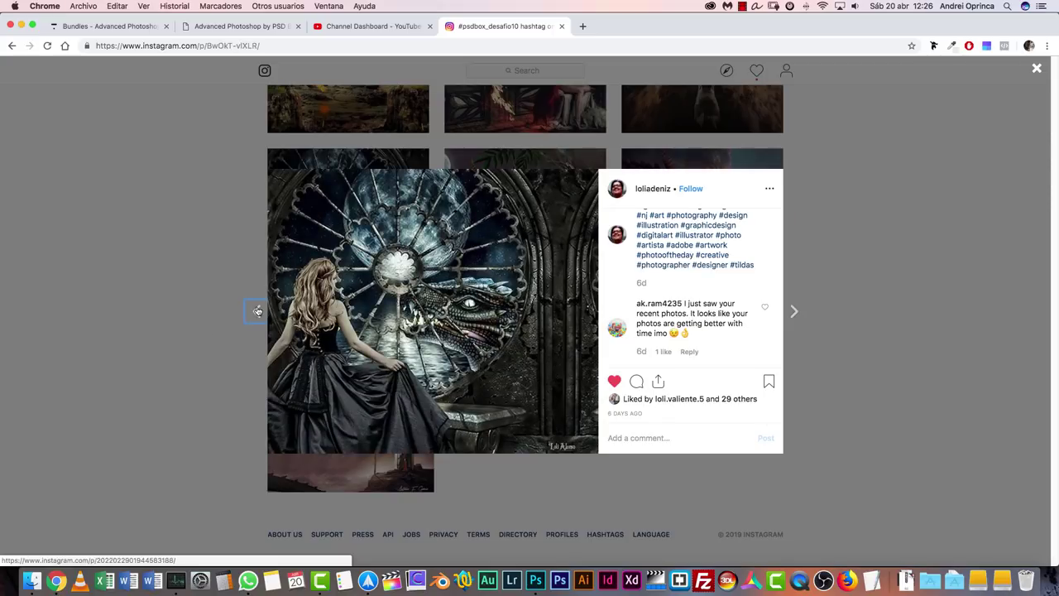
pyautogui.click(256, 313)
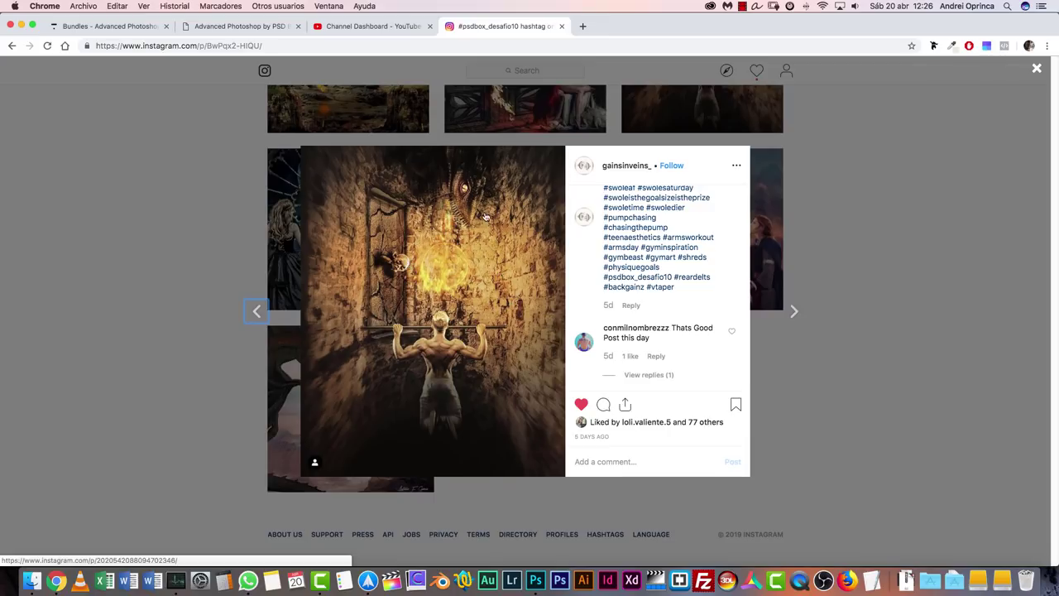
pyautogui.click(256, 314)
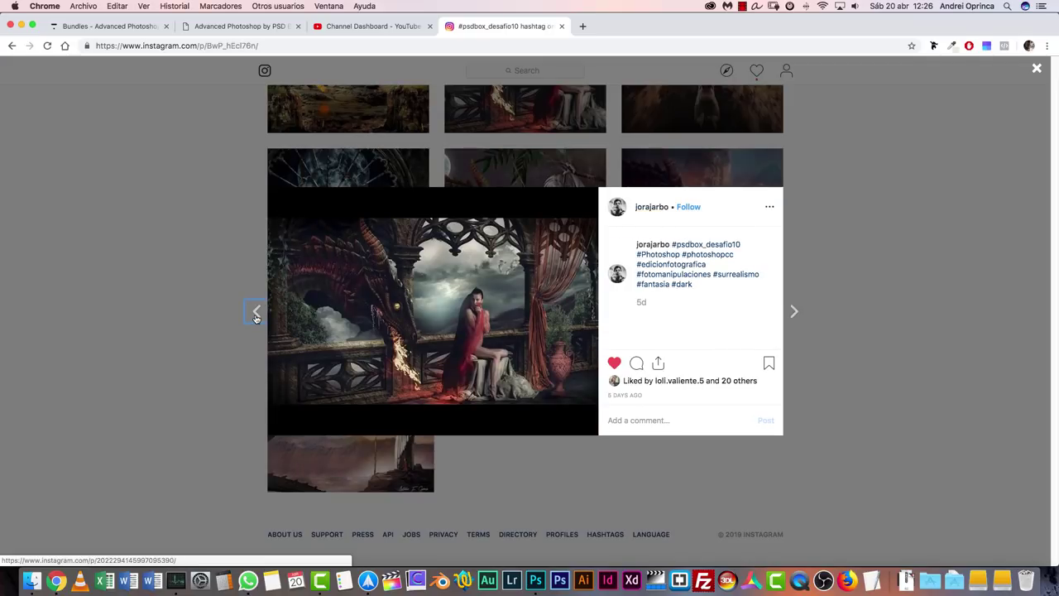
pyautogui.click(842, 273)
# View the Top Posts entries one by one, from the dragon on the stone stairway back to the first post.
pyautogui.scroll(1, 842, 274)
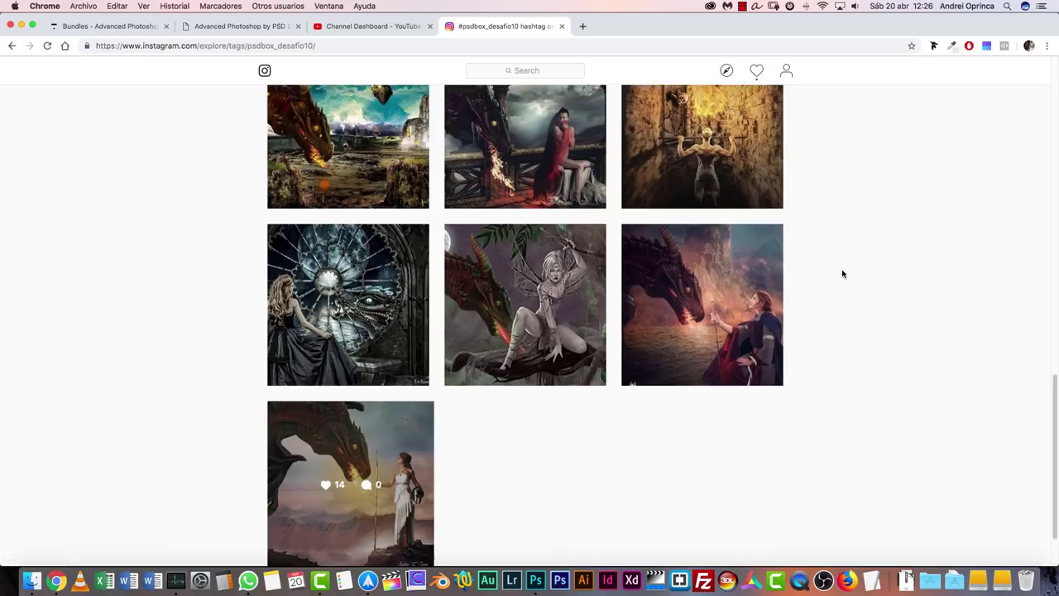
pyautogui.scroll(4, 843, 274)
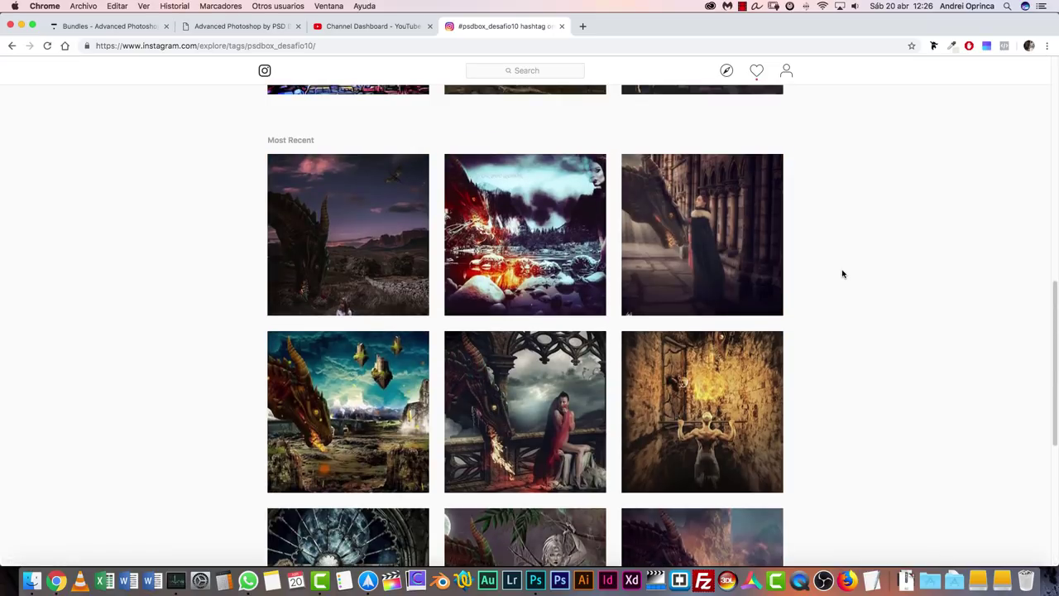
pyautogui.scroll(-4, 842, 274)
pyautogui.scroll(10, 842, 274)
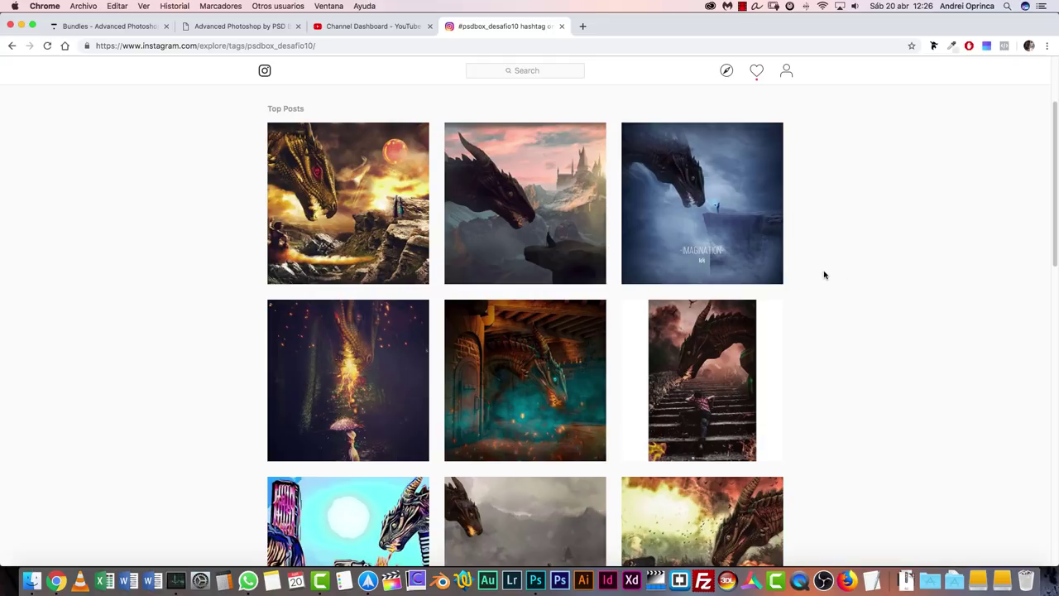
pyautogui.click(714, 447)
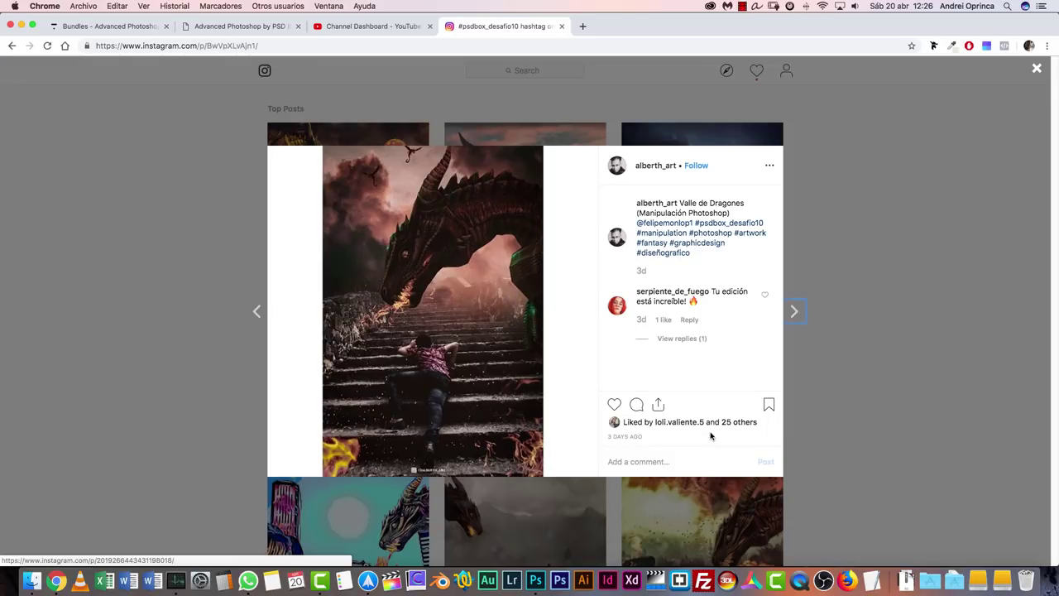
pyautogui.press('Right')
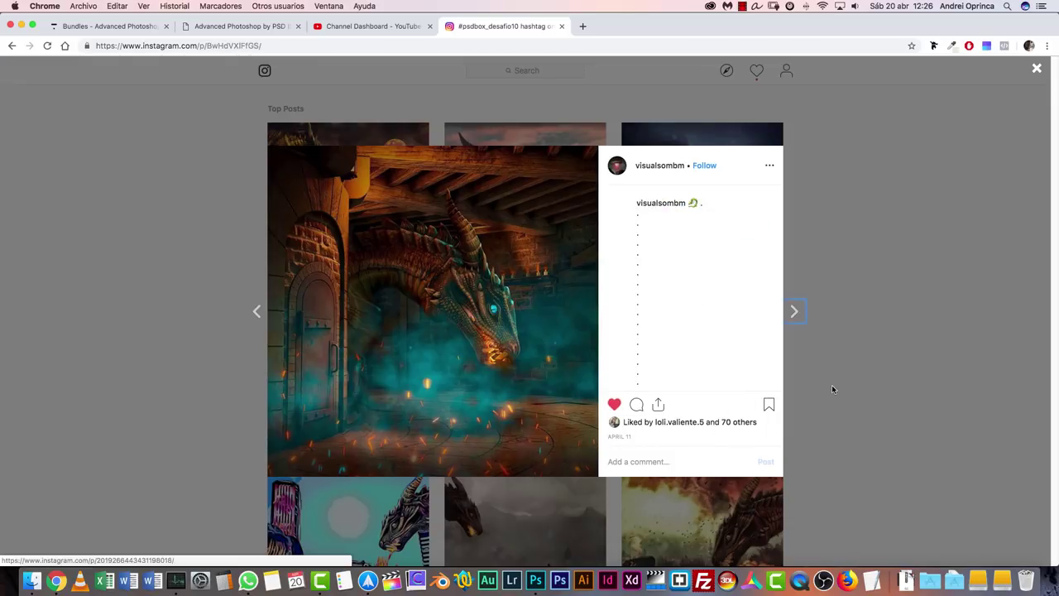
pyautogui.press('Right')
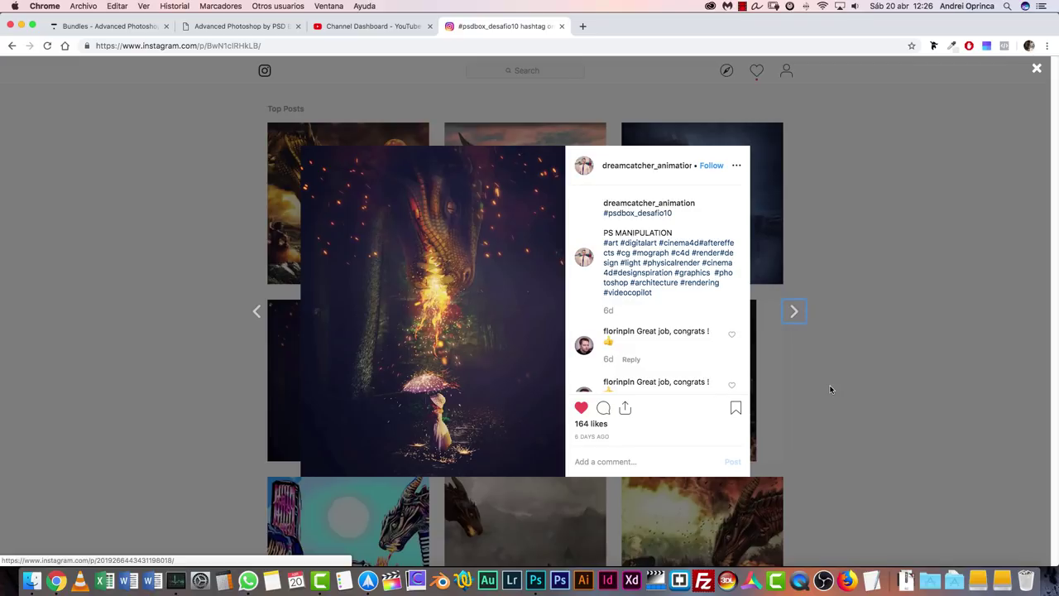
pyautogui.press('Right')
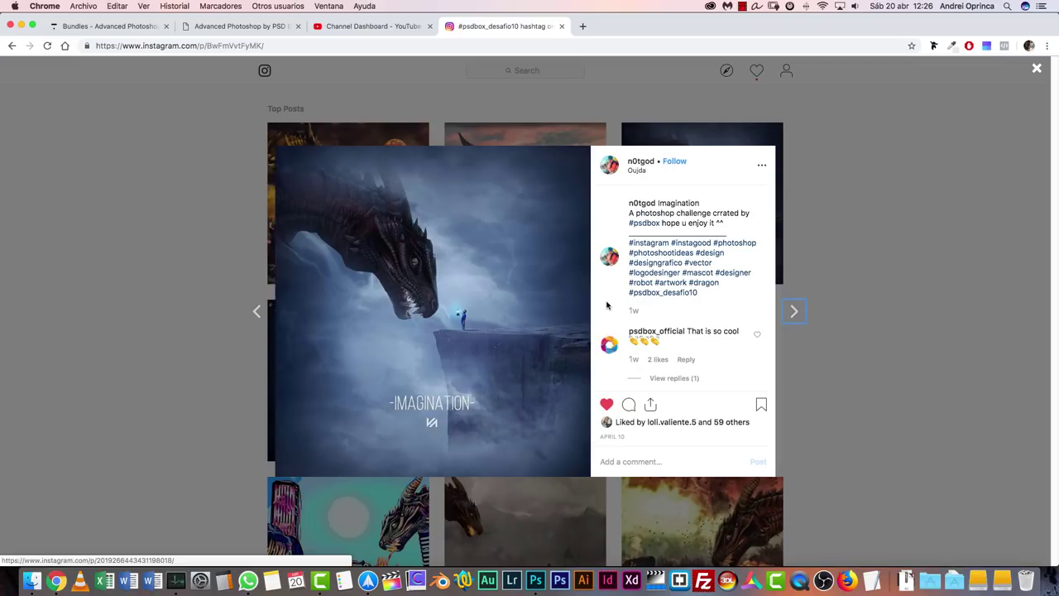
pyautogui.press('Right')
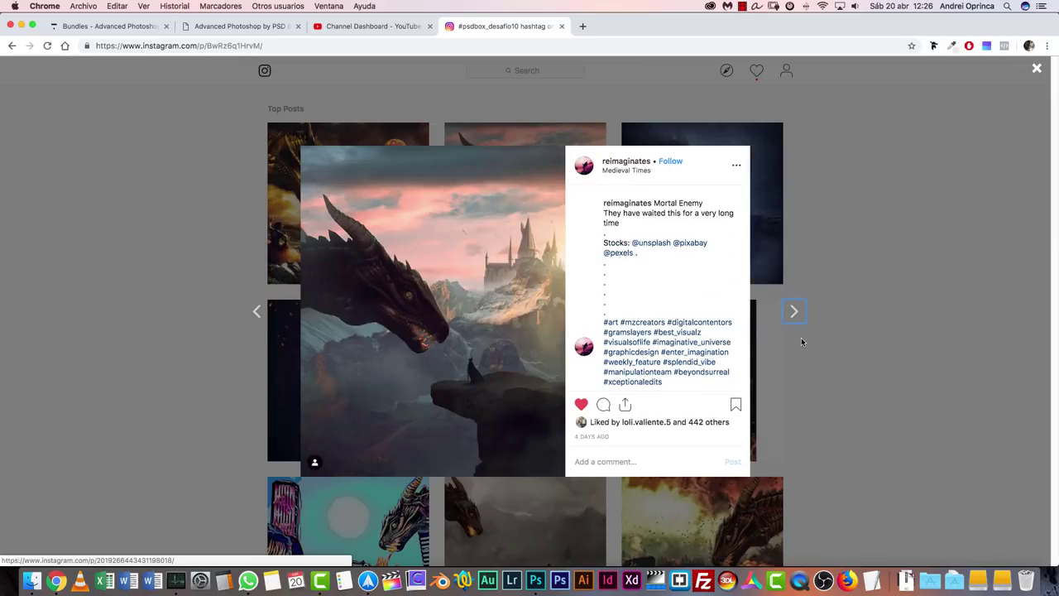
pyautogui.press('Right')
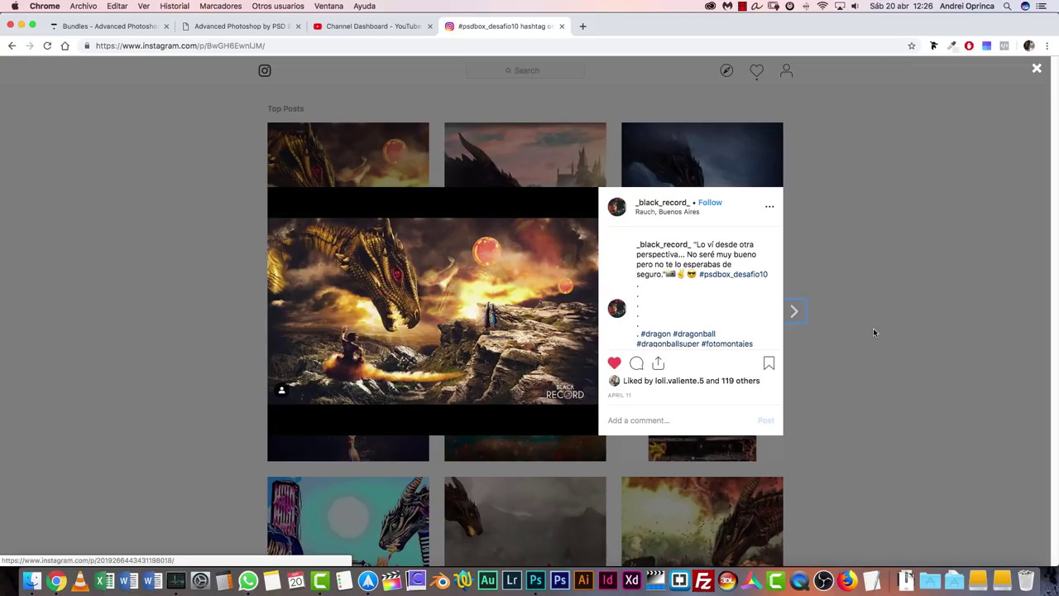
# Revisit the pink-sky castle entry and the blue Imagination entry, and return to the hashtag gallery.
pyautogui.press('Left')
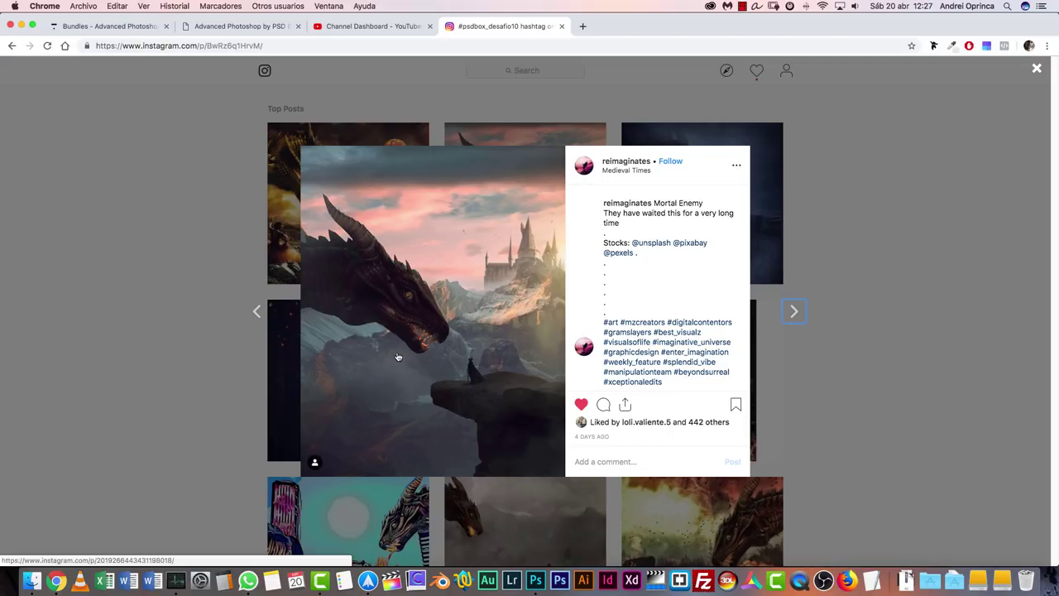
pyautogui.press('Right')
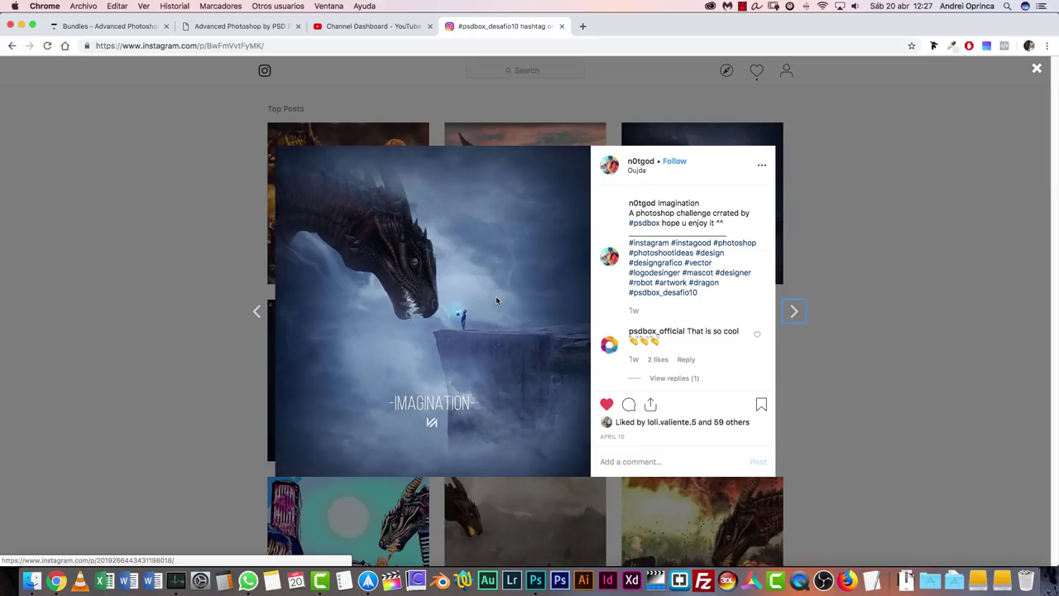
pyautogui.click(837, 284)
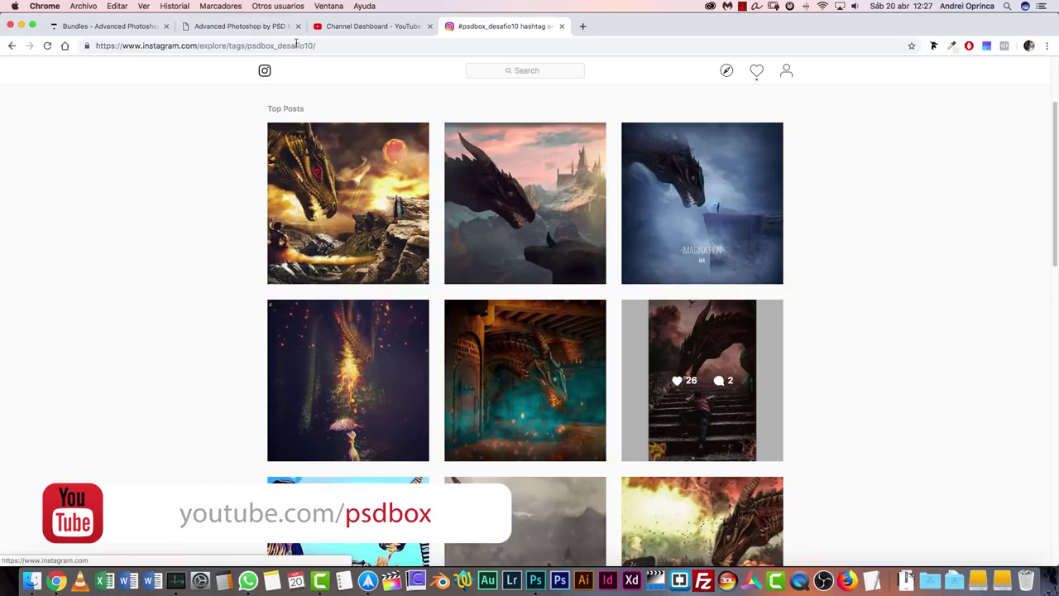
# Switch to the psdbox Premium course site and open its catalogue of all courses.
pyautogui.click(232, 27)
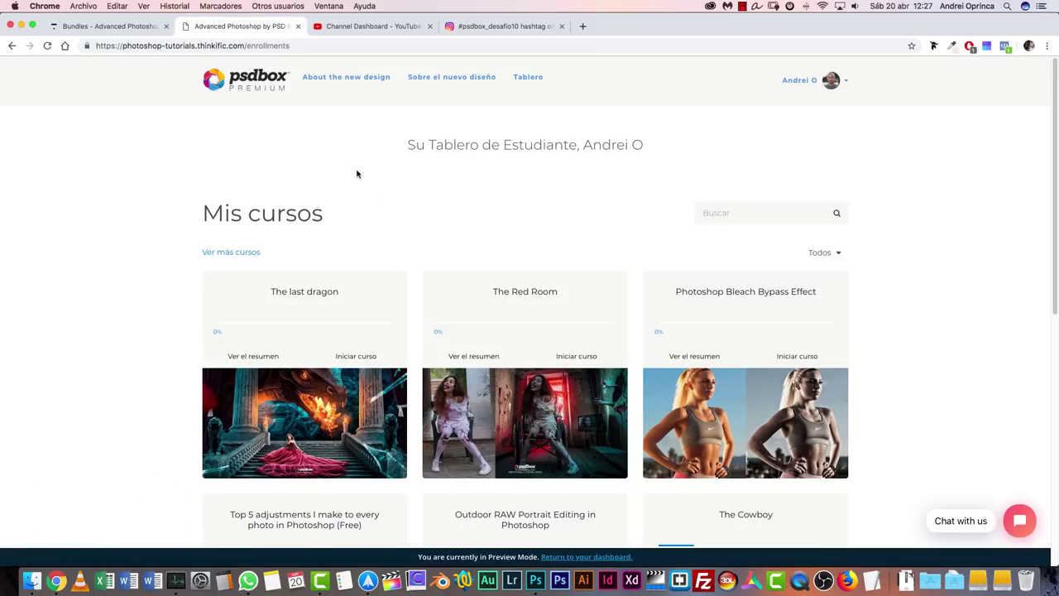
pyautogui.scroll(-6, 317, 216)
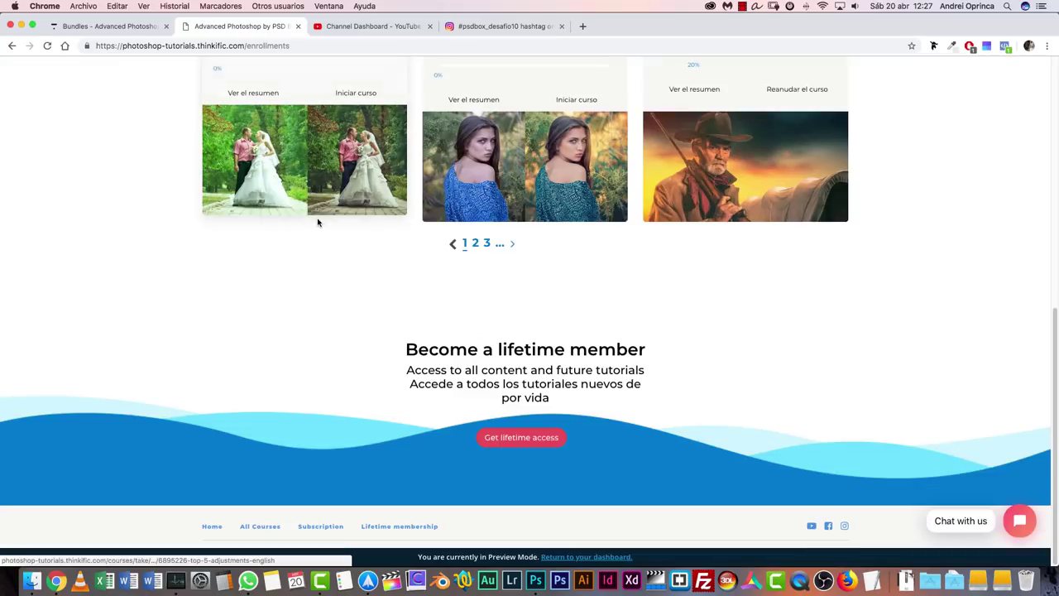
pyautogui.click(257, 527)
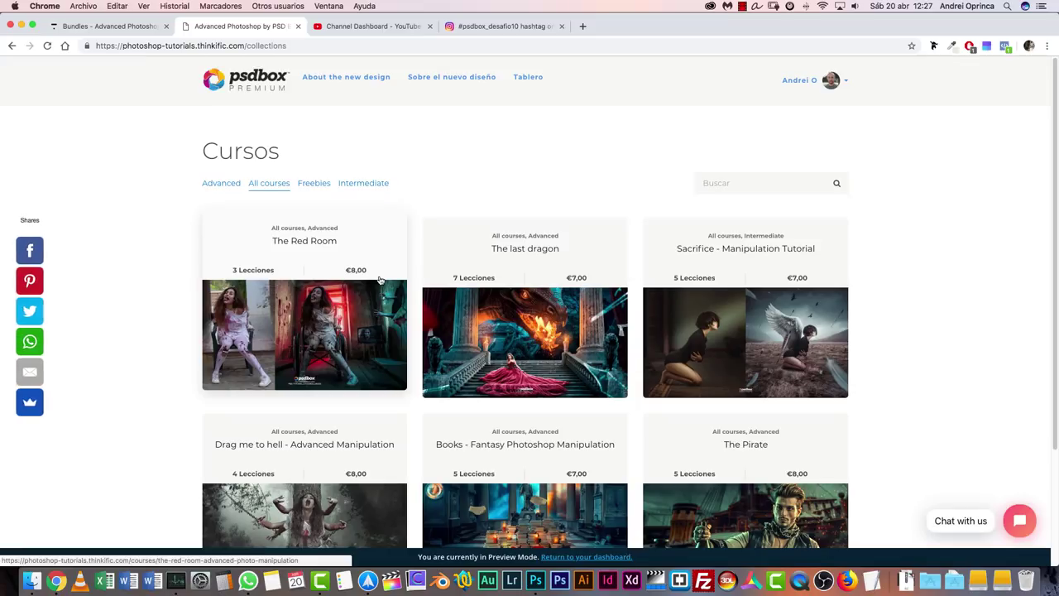
# Browse the all-courses catalogue on pages 1, 9, 10 and 8.
pyautogui.scroll(-4, 513, 265)
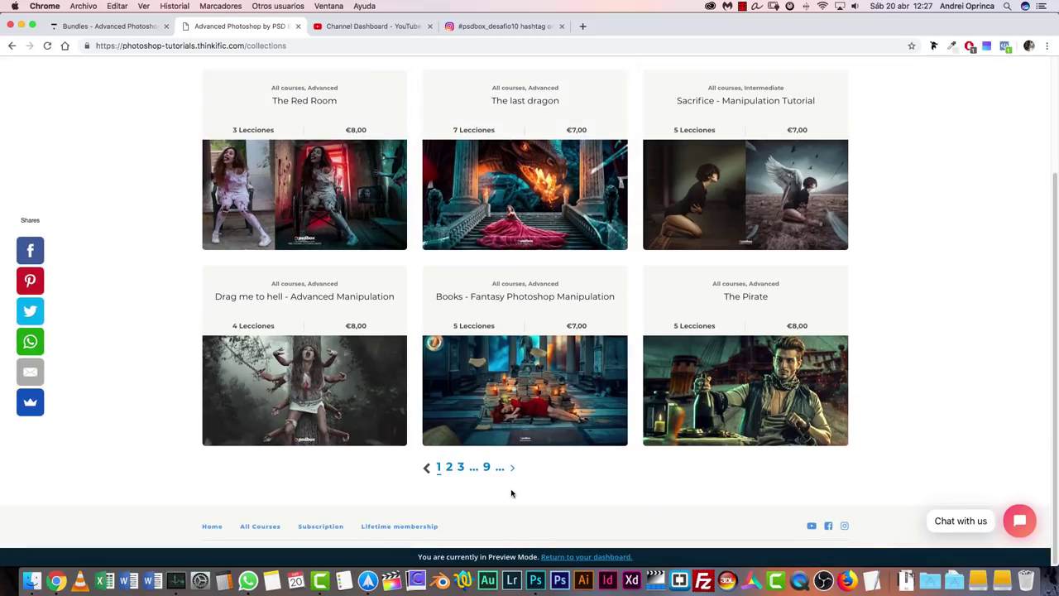
pyautogui.click(488, 468)
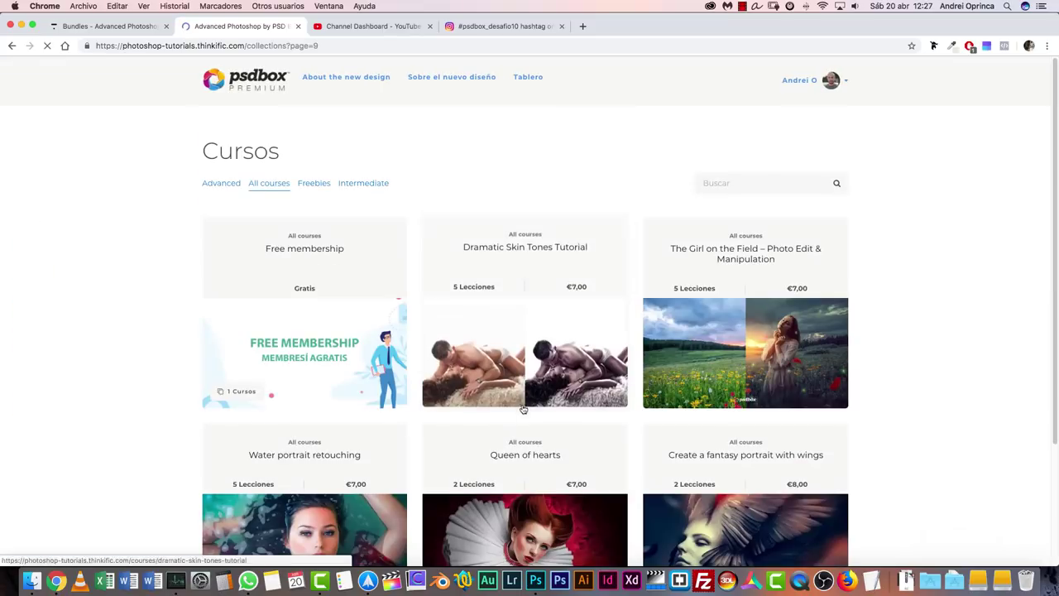
pyautogui.scroll(-3, 908, 319)
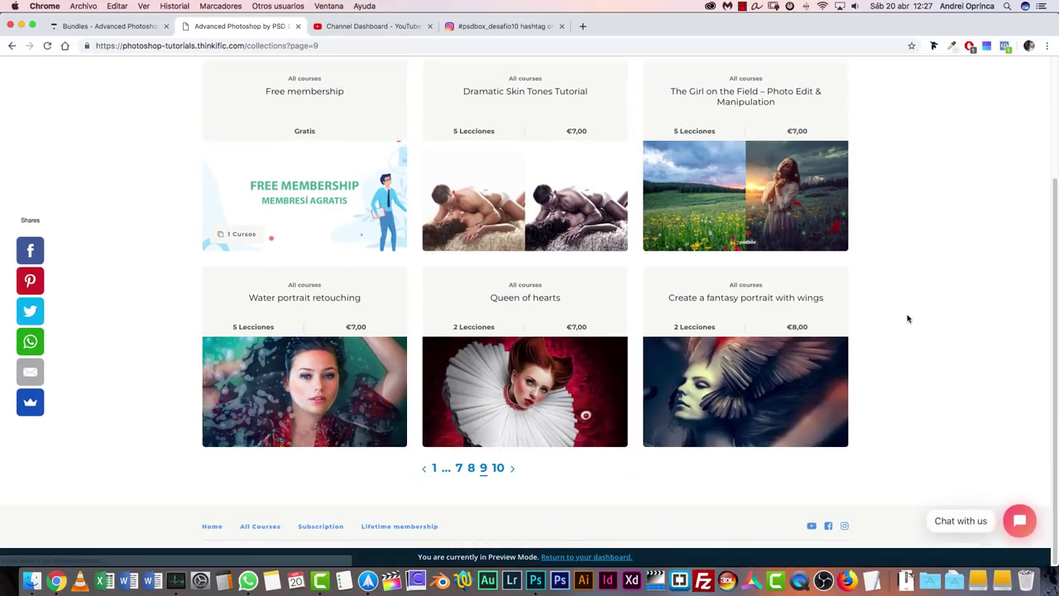
pyautogui.click(497, 469)
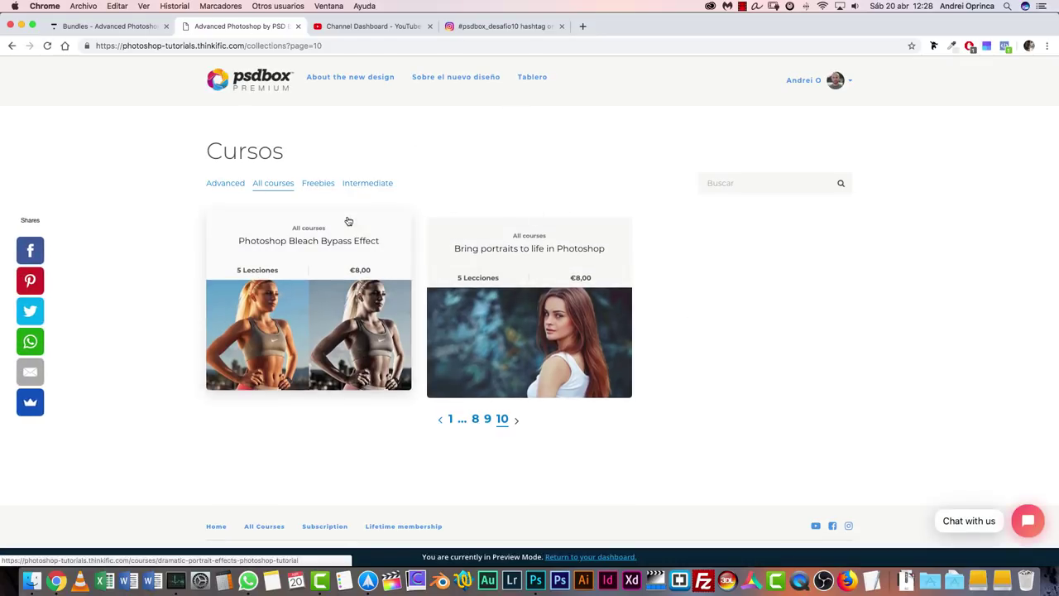
pyautogui.click(477, 421)
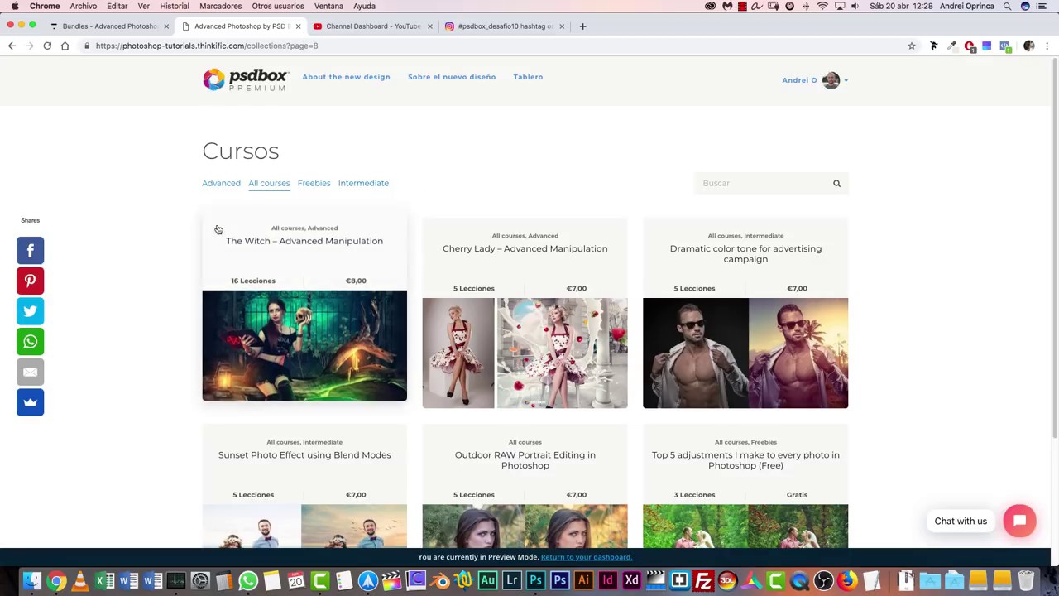
pyautogui.scroll(-1, 218, 229)
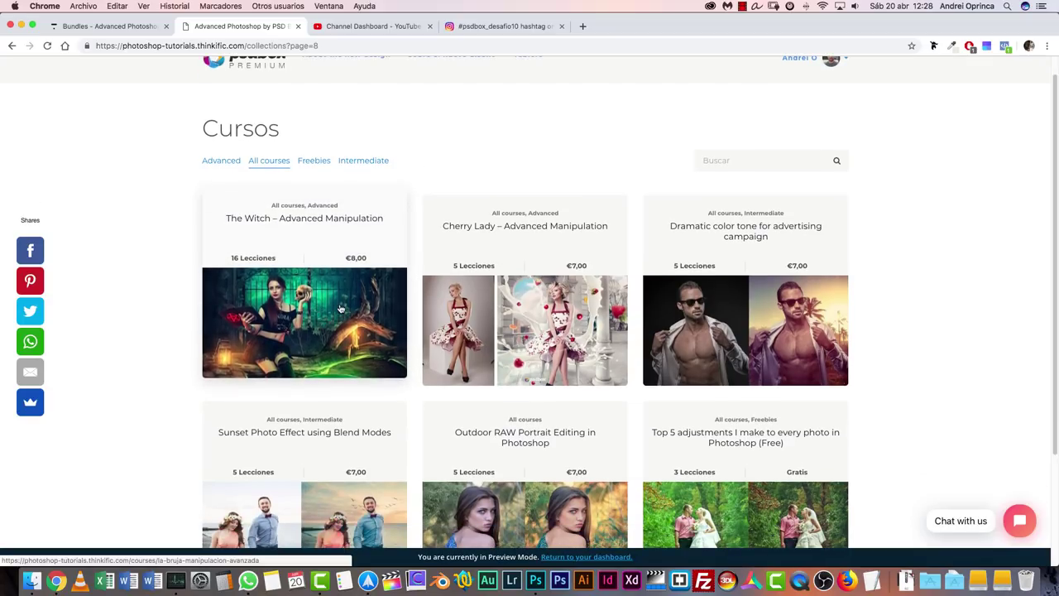
pyautogui.scroll(-3, 320, 141)
pyautogui.scroll(4, 323, 142)
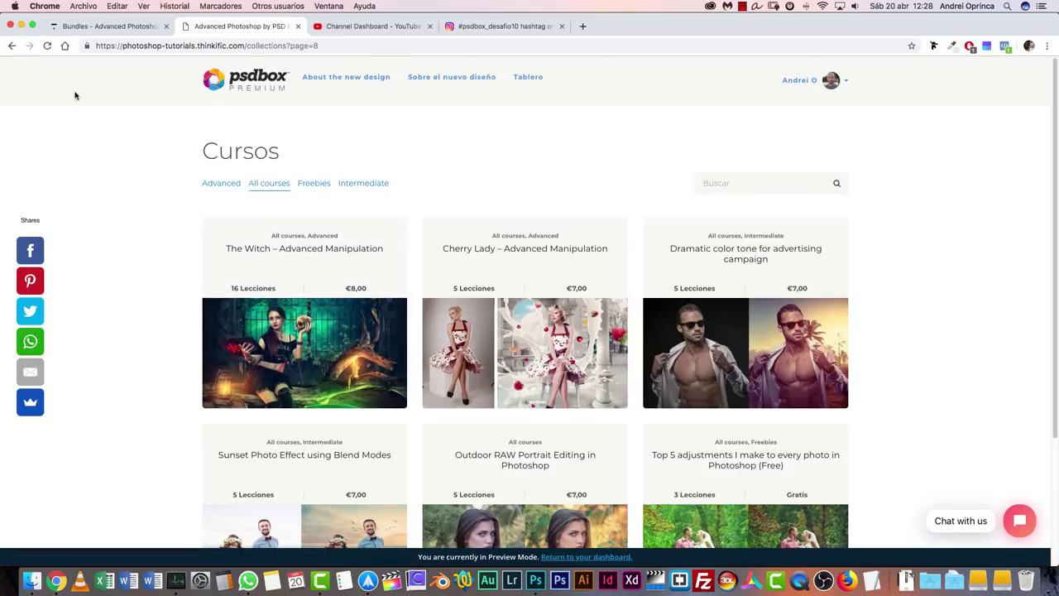
# Return to the enrolled courses, open The last dragon course, and view the lessons under Tutorial (English) and Tutorial (Español).
pyautogui.click(11, 46)
pyautogui.scroll(7, 299, 181)
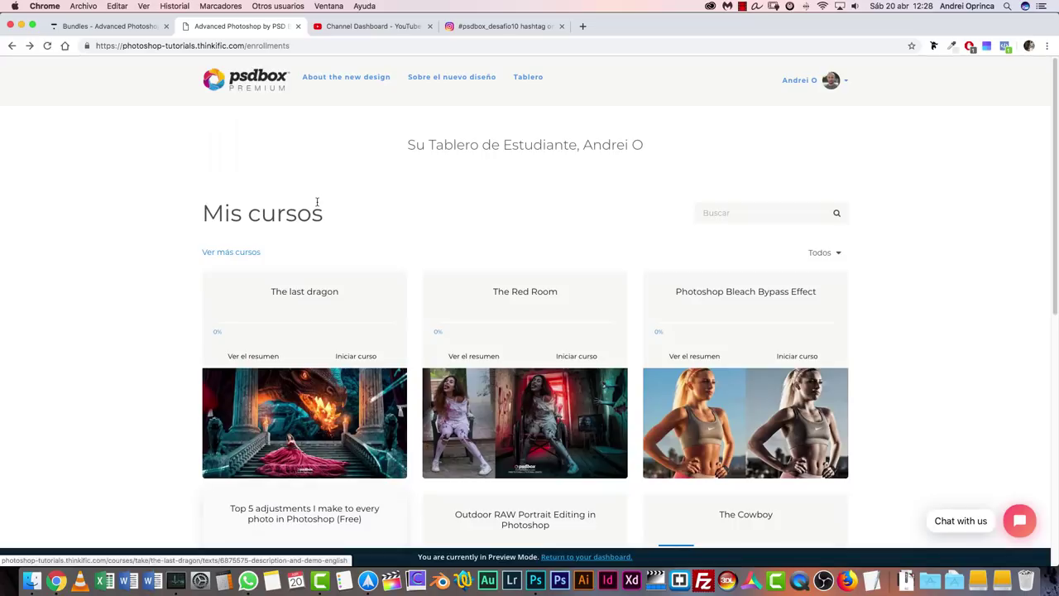
pyautogui.click(335, 413)
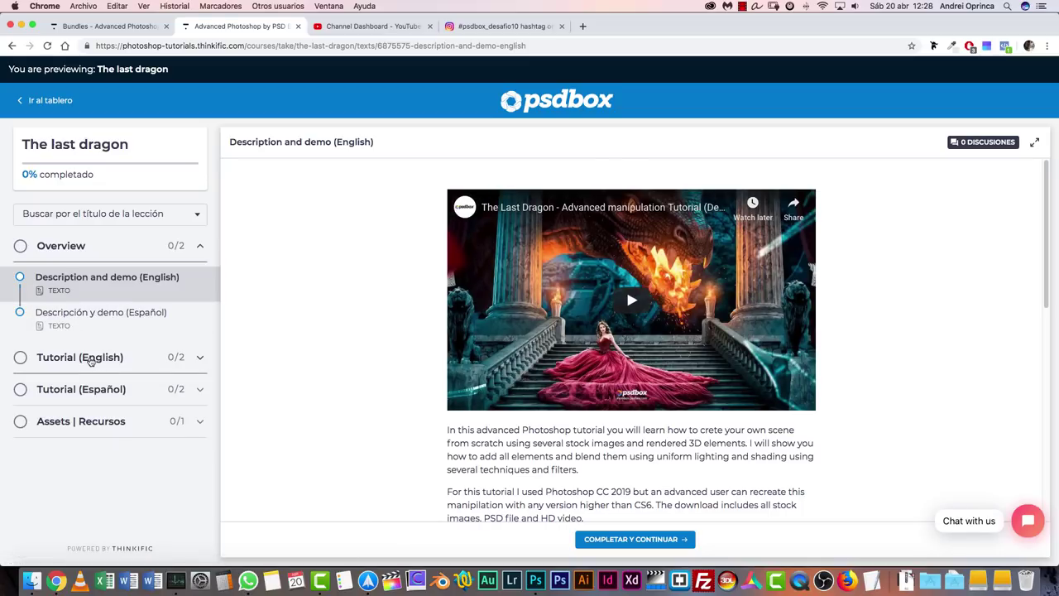
pyautogui.click(90, 361)
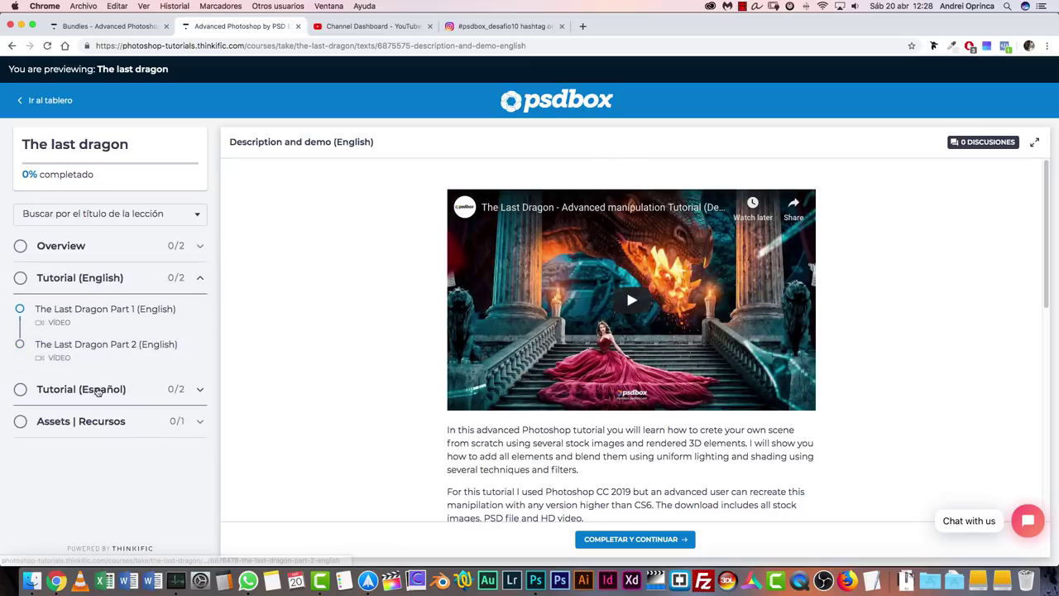
pyautogui.click(113, 389)
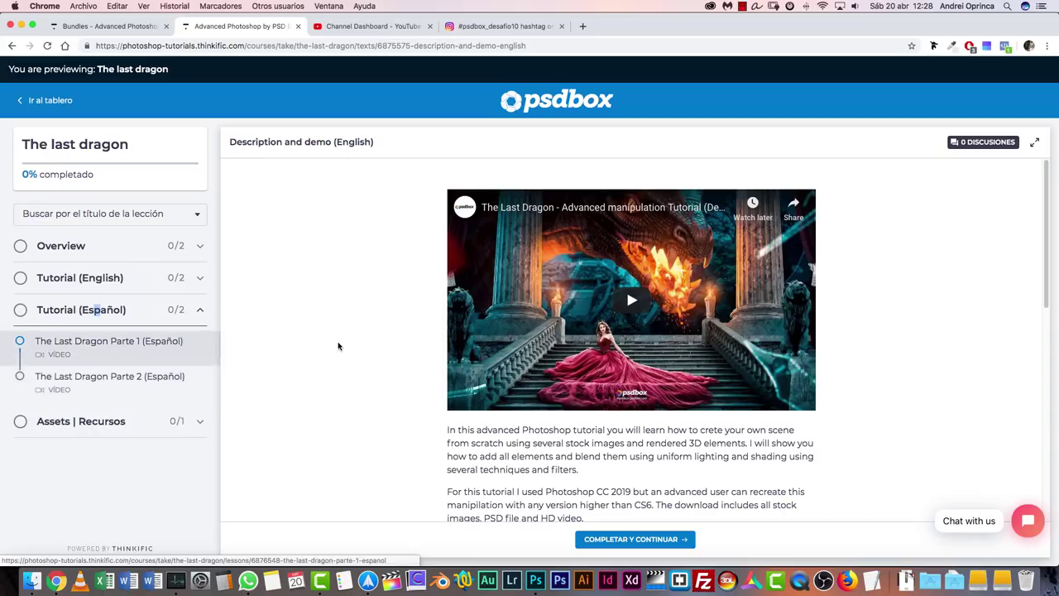
# View the Spanish Part 1 lesson and the PSD file and stock downloads of The last dragon, and return to the student dashboard.
pyautogui.click(102, 347)
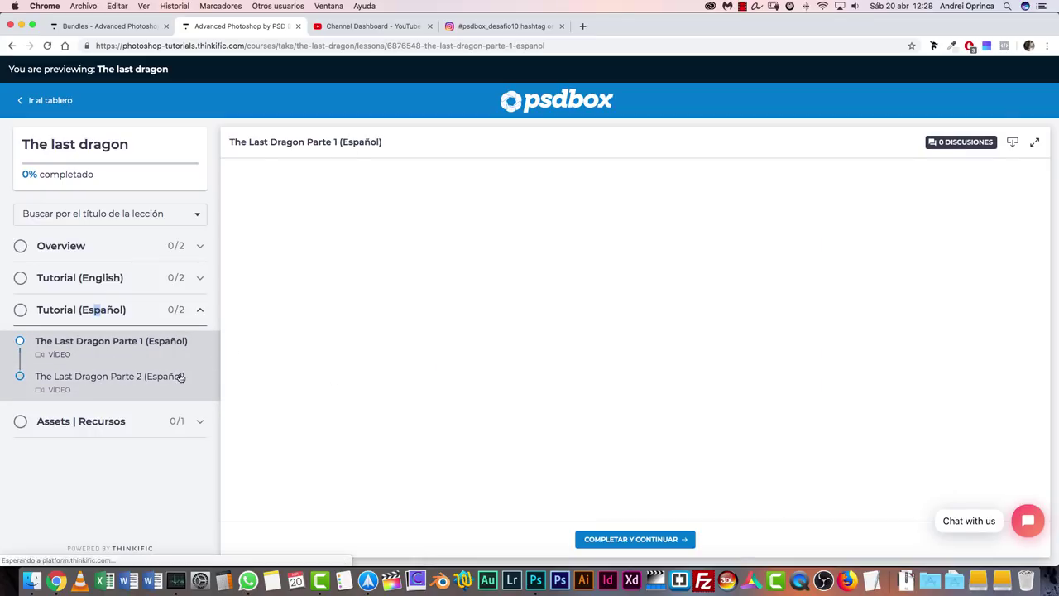
pyautogui.click(123, 425)
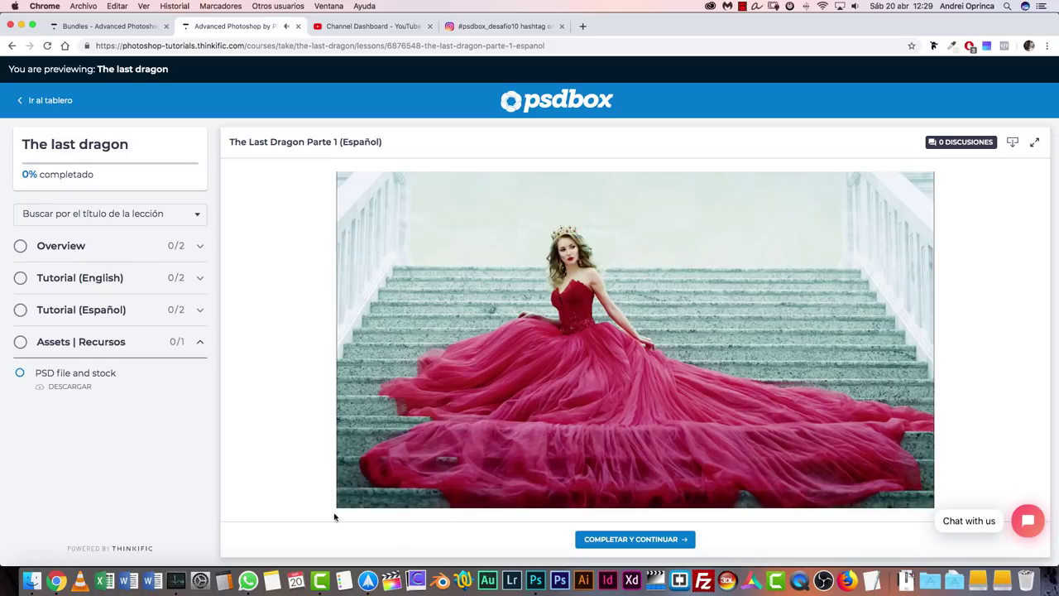
pyautogui.moveTo(356, 505)
pyautogui.click(65, 387)
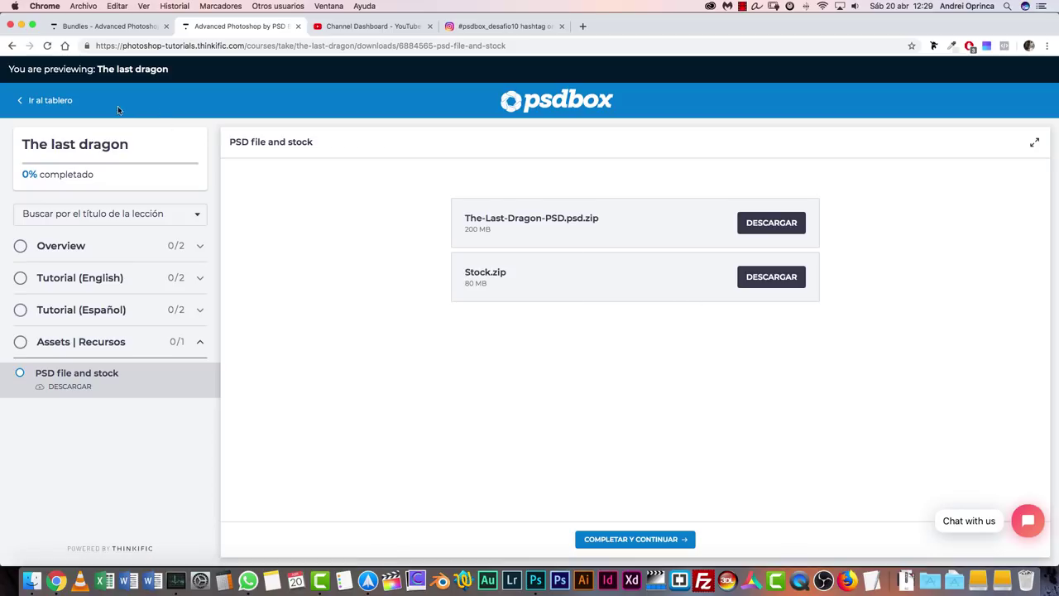
pyautogui.click(21, 103)
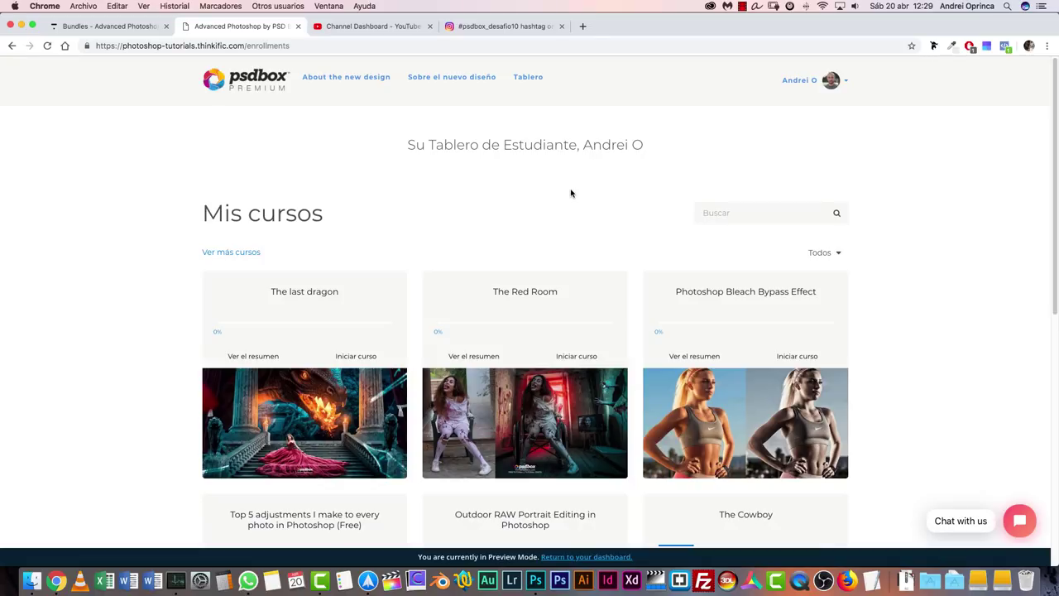
# Switch to the Instagram hashtag gallery and view the pink-sky castle entry and the blue Imagination entry.
pyautogui.click(504, 25)
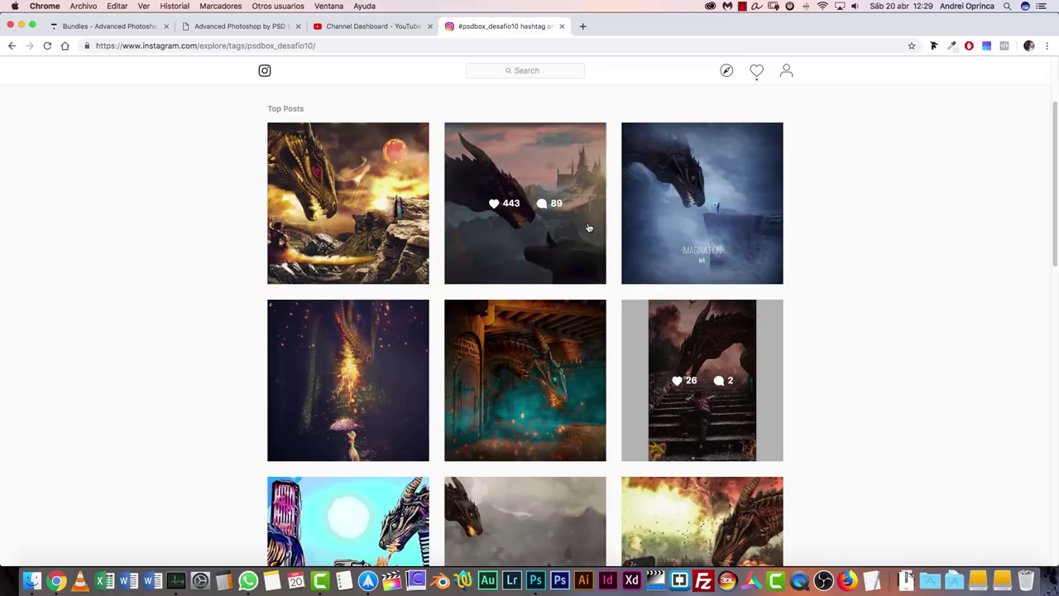
pyautogui.click(536, 224)
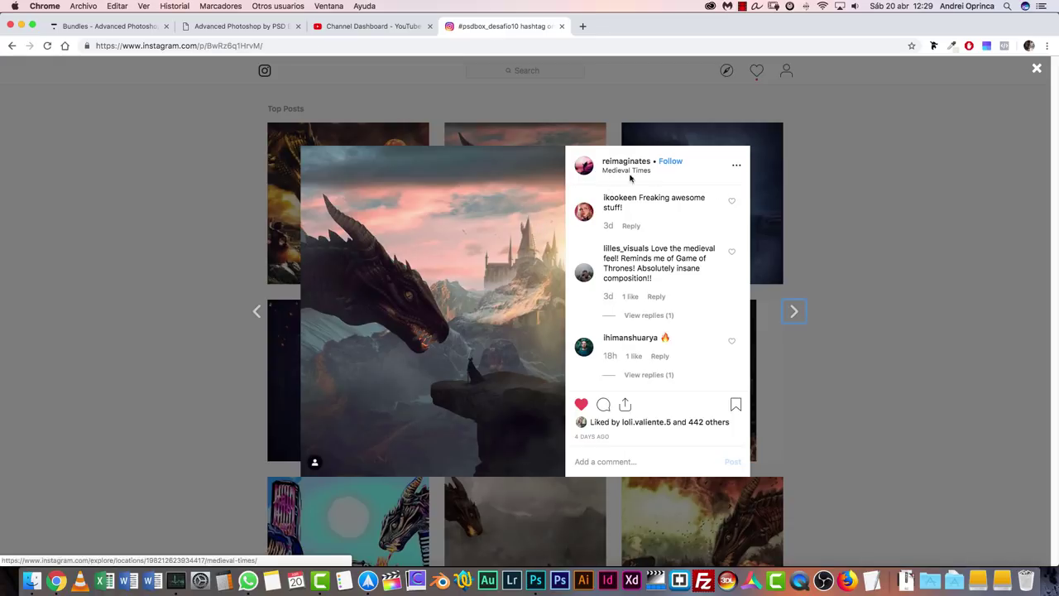
pyautogui.press('Right')
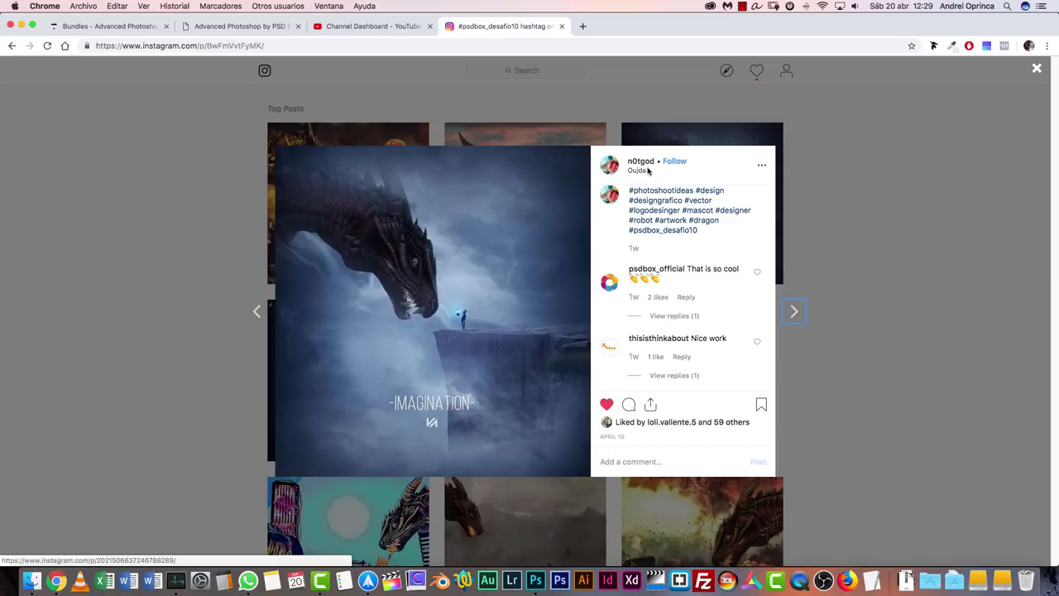
pyautogui.click(893, 184)
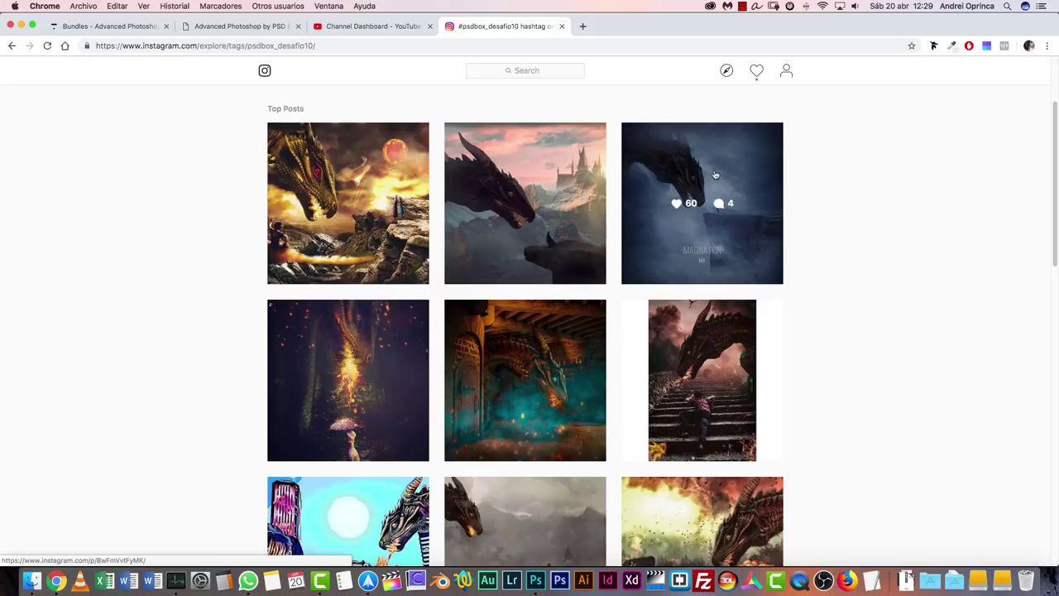
# Open the profile of the pink-sky castle entry's creator and look over the recent posts and bio.
pyautogui.click(539, 185)
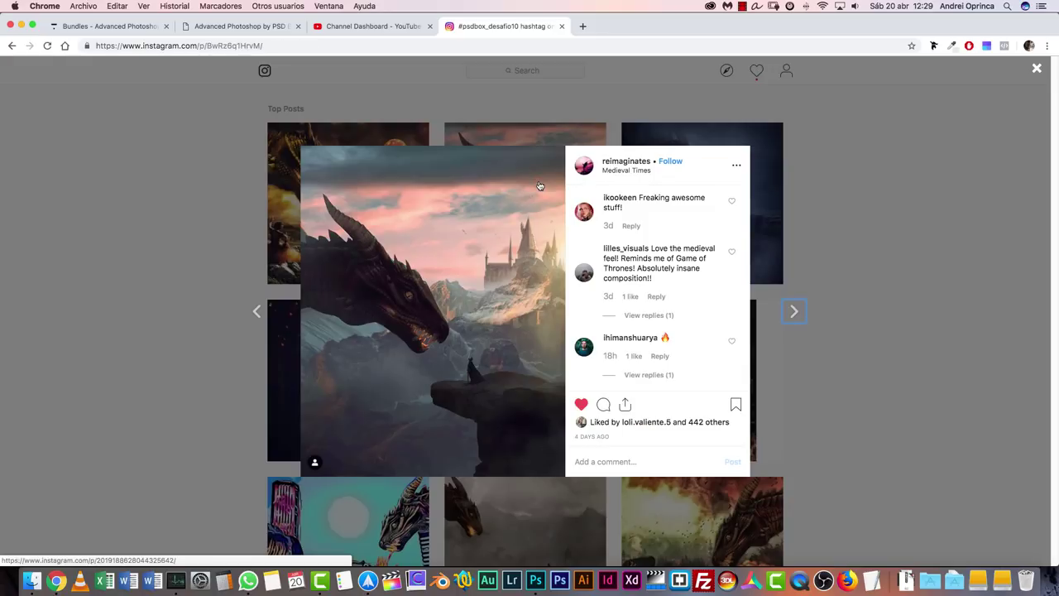
pyautogui.click(634, 162)
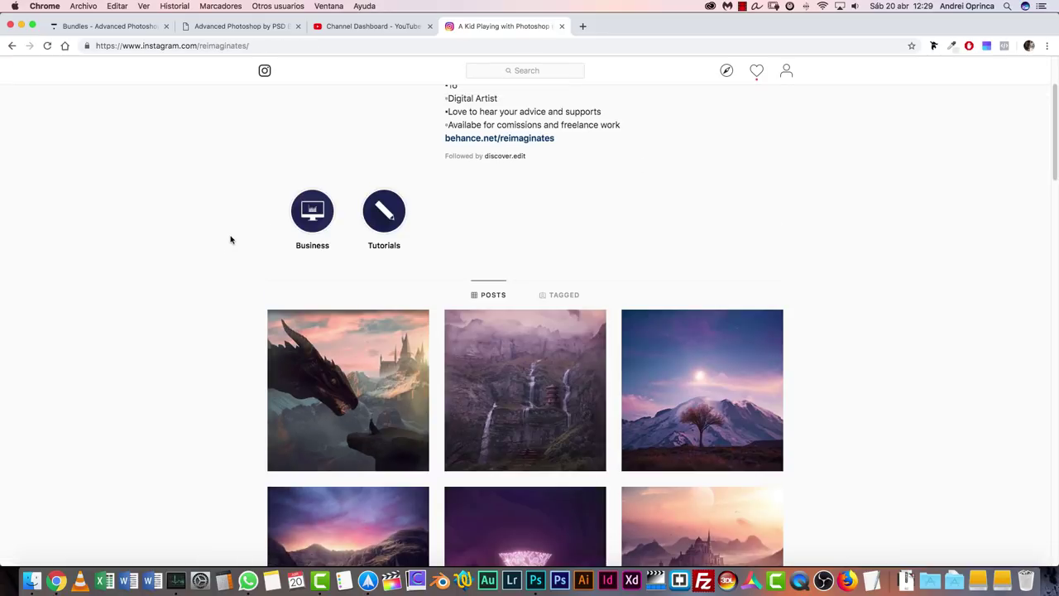
pyautogui.scroll(2, 229, 239)
pyautogui.scroll(-7, 228, 238)
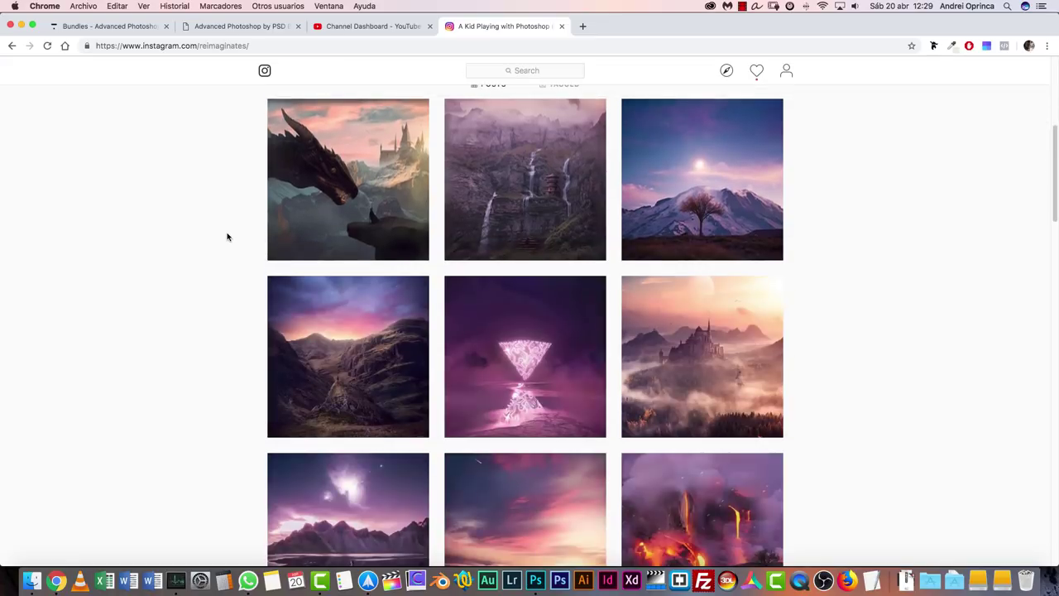
pyautogui.scroll(-5, 228, 237)
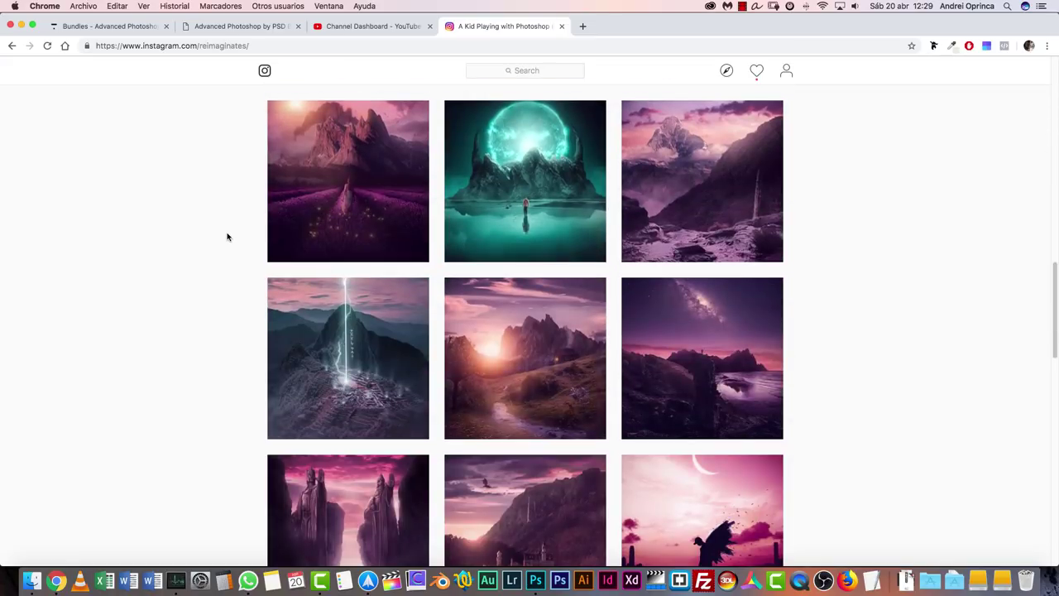
pyautogui.scroll(10, 227, 237)
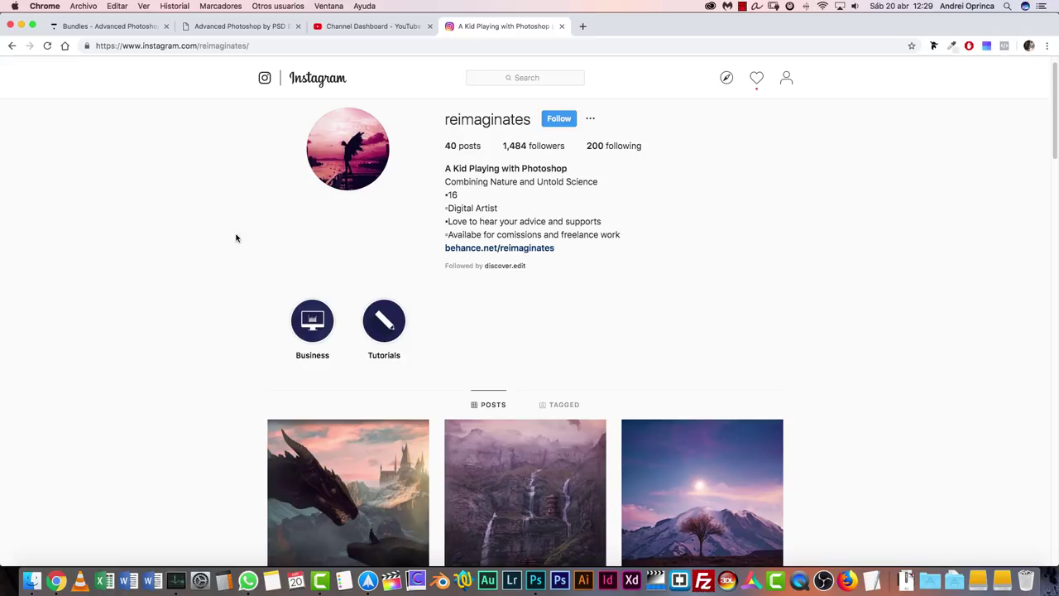
# Point out the age in the creator's bio and view the green glowing orb artwork among the posts.
pyautogui.moveTo(460, 195); pyautogui.dragTo(425, 202)
pyautogui.click(676, 221)
pyautogui.scroll(-10, 698, 217)
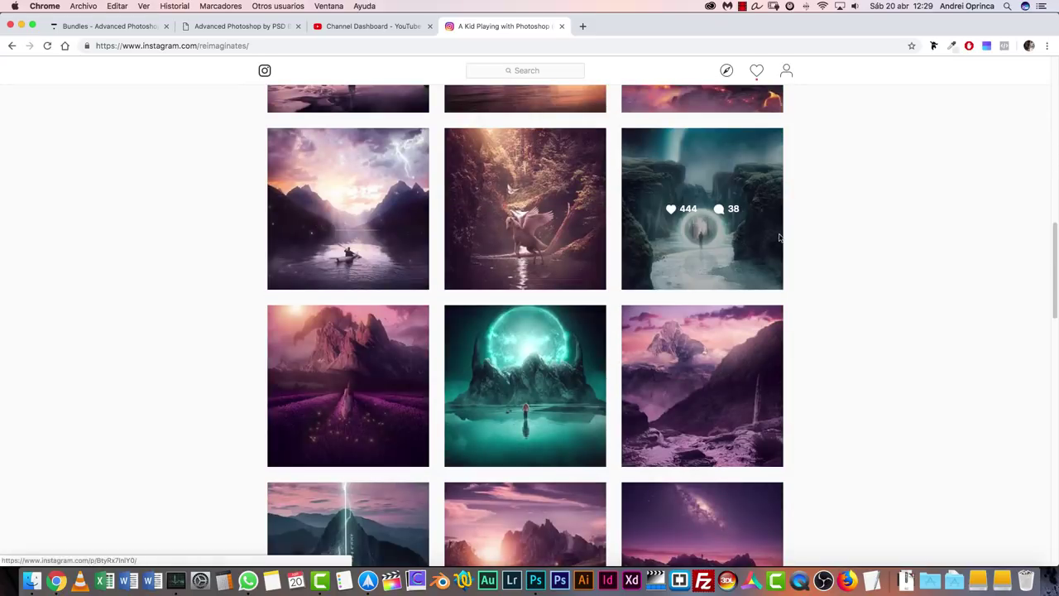
pyautogui.scroll(-1, 920, 276)
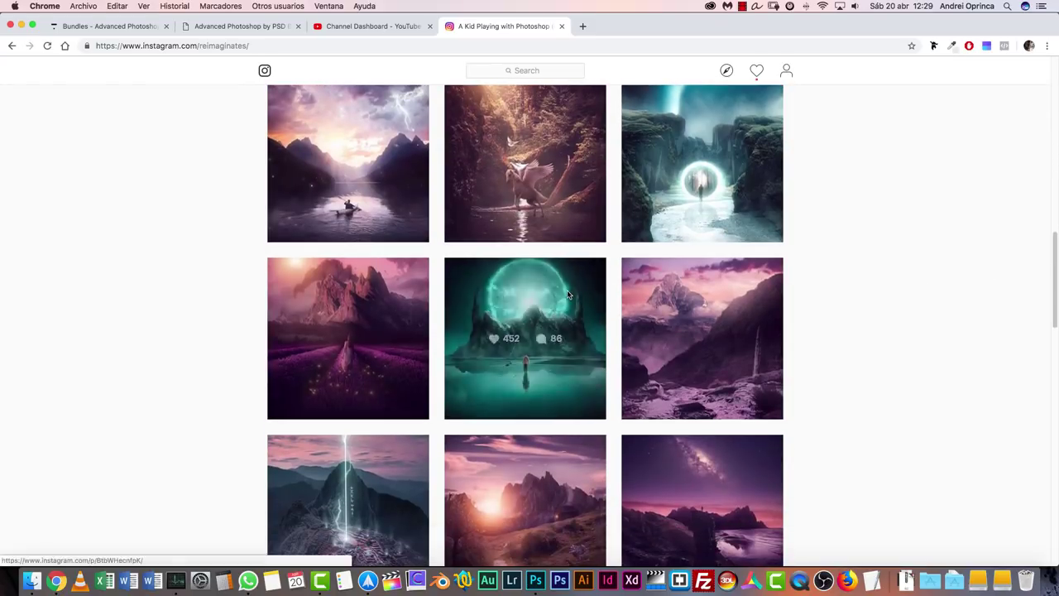
pyautogui.click(568, 294)
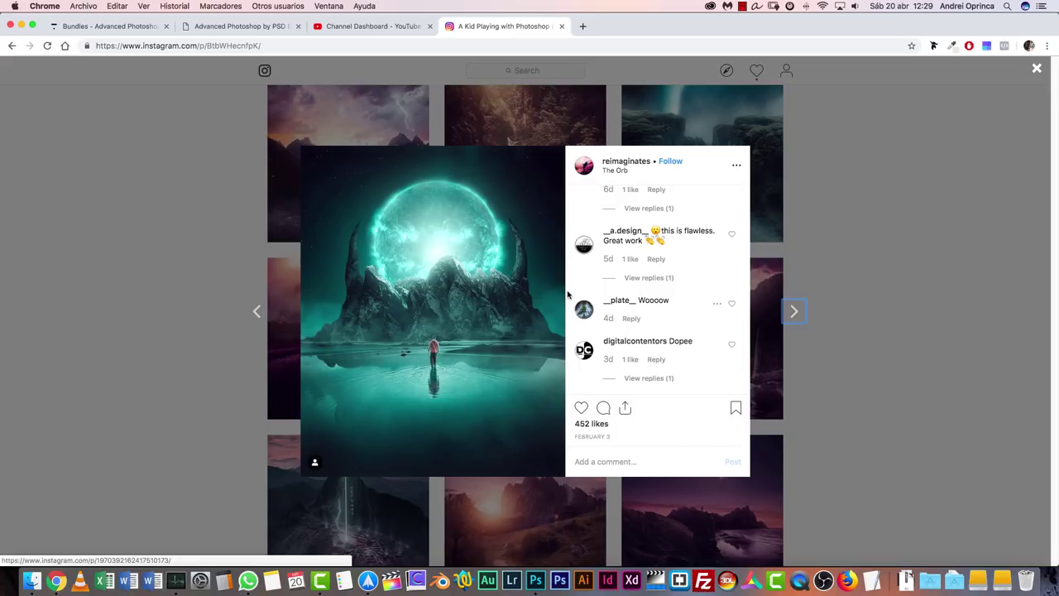
pyautogui.click(864, 259)
# Browse the creator's older artworks down to the very first post.
pyautogui.scroll(-10, 864, 259)
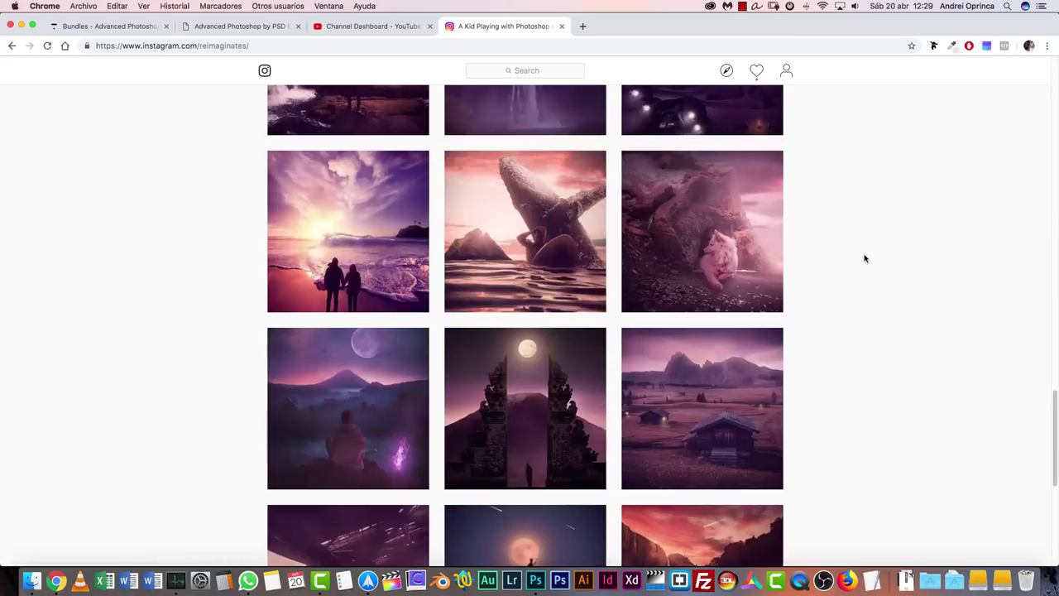
pyautogui.scroll(-15, 867, 259)
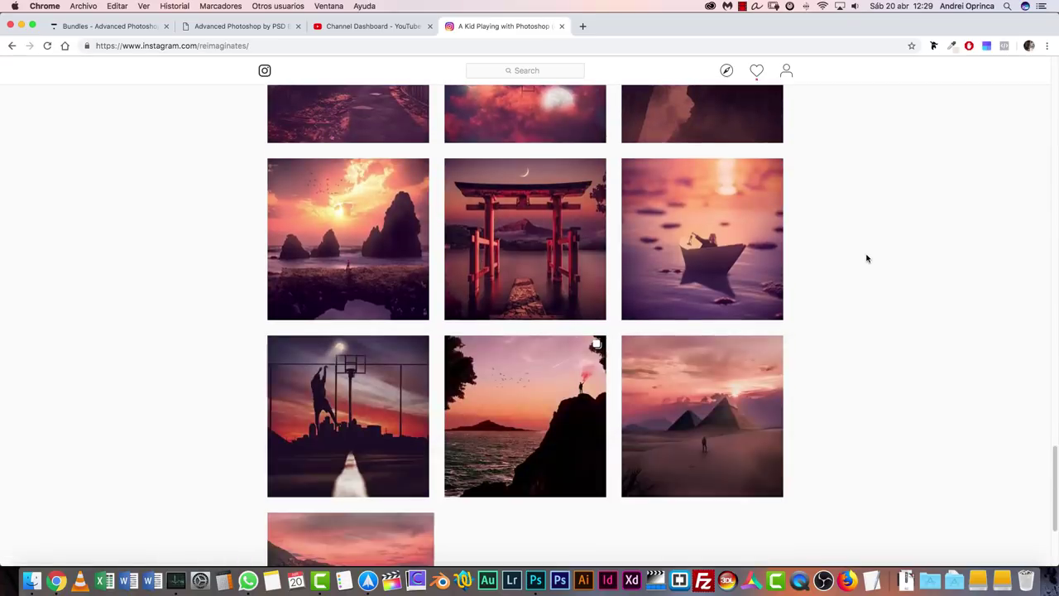
pyautogui.scroll(10, 866, 258)
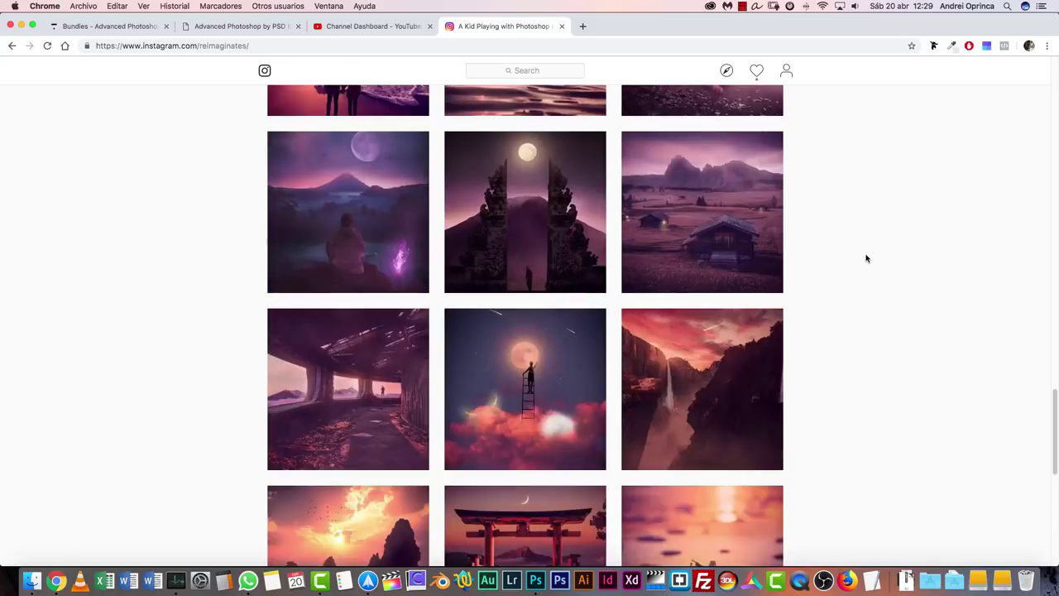
pyautogui.scroll(-5, 864, 257)
pyautogui.scroll(-5, 589, 367)
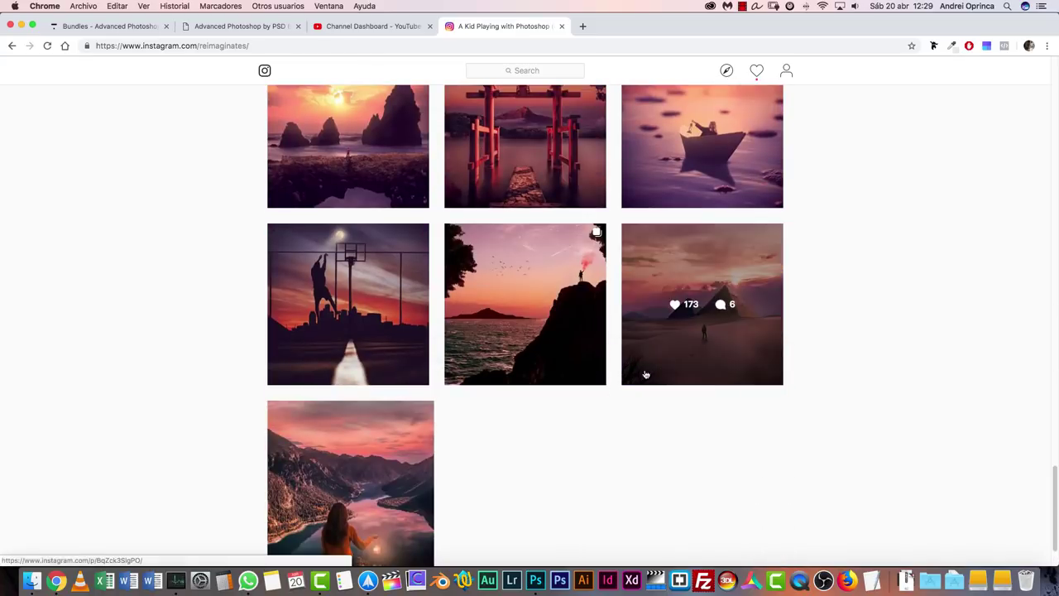
pyautogui.scroll(-2, 455, 438)
pyautogui.scroll(15, 377, 385)
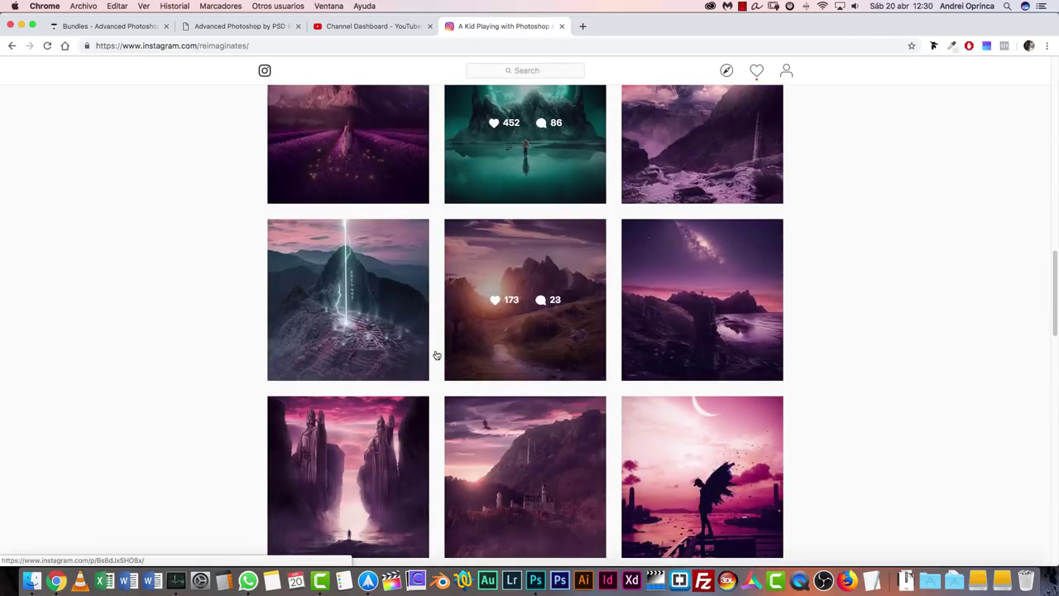
# View the Machu Picchu lightning artwork and return to the beginning of the creator's profile.
pyautogui.click(355, 272)
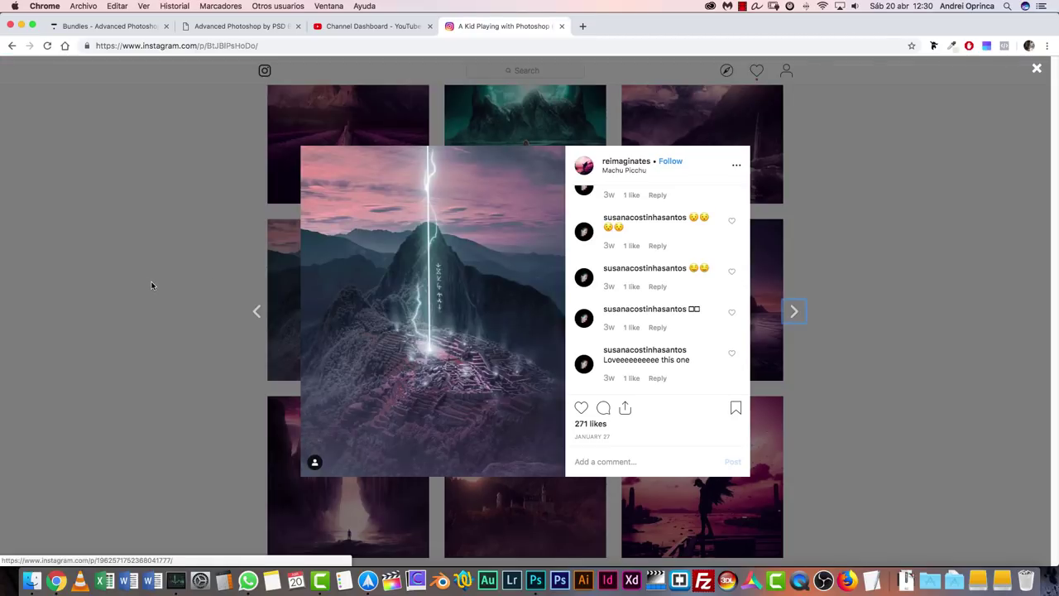
pyautogui.click(151, 286)
pyautogui.scroll(5, 152, 285)
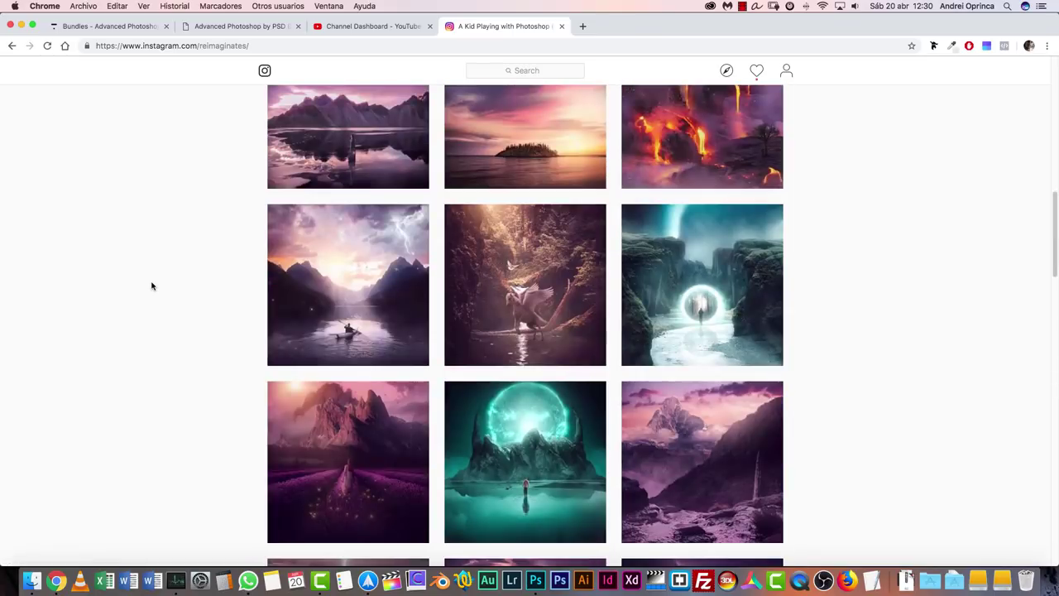
pyautogui.scroll(2, 654, 264)
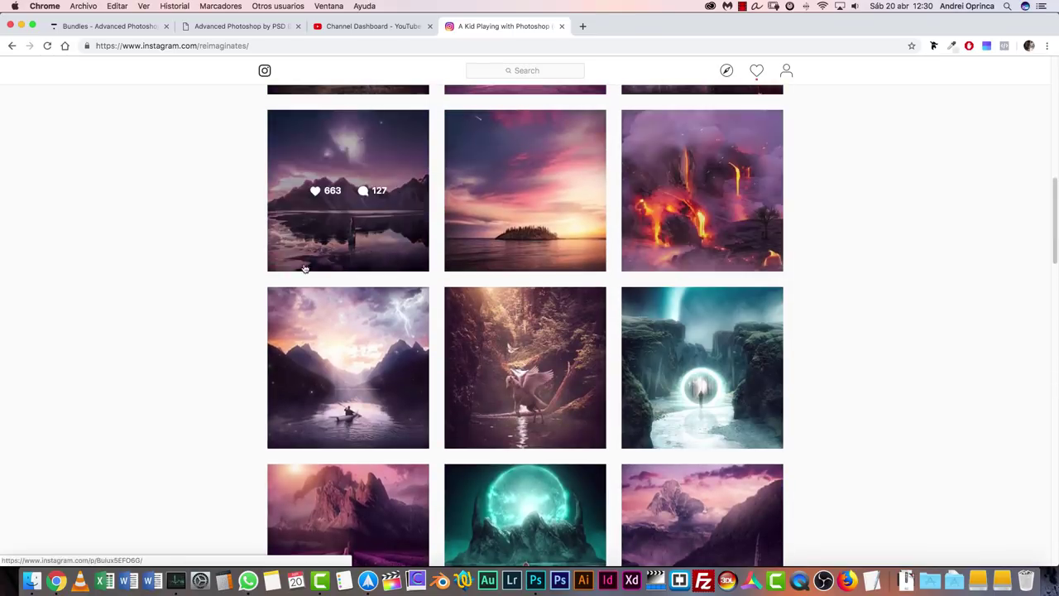
pyautogui.scroll(5, 305, 269)
pyautogui.scroll(5, 284, 275)
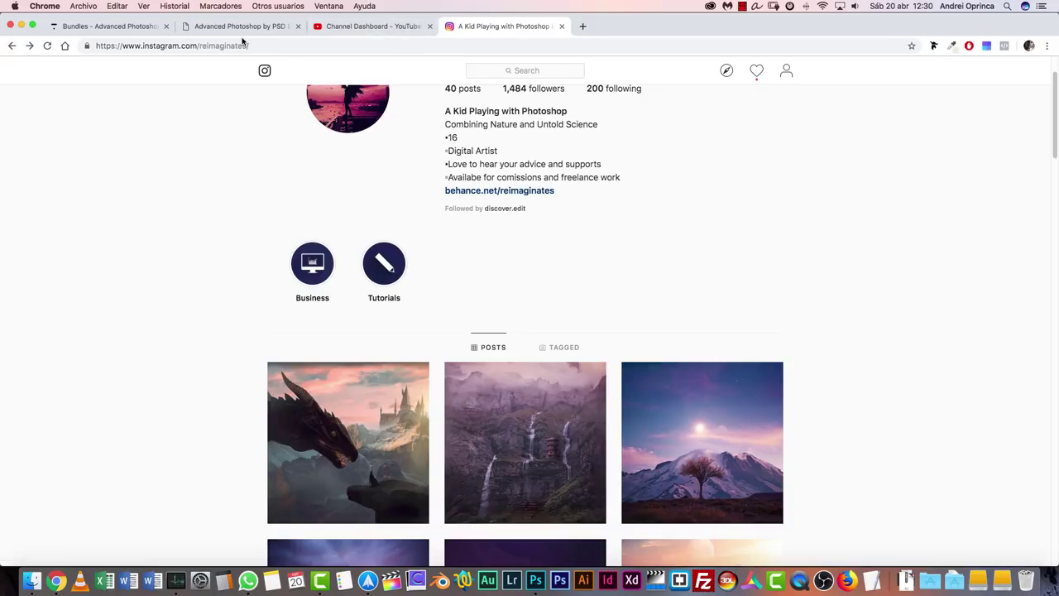
pyautogui.scroll(2, 199, 82)
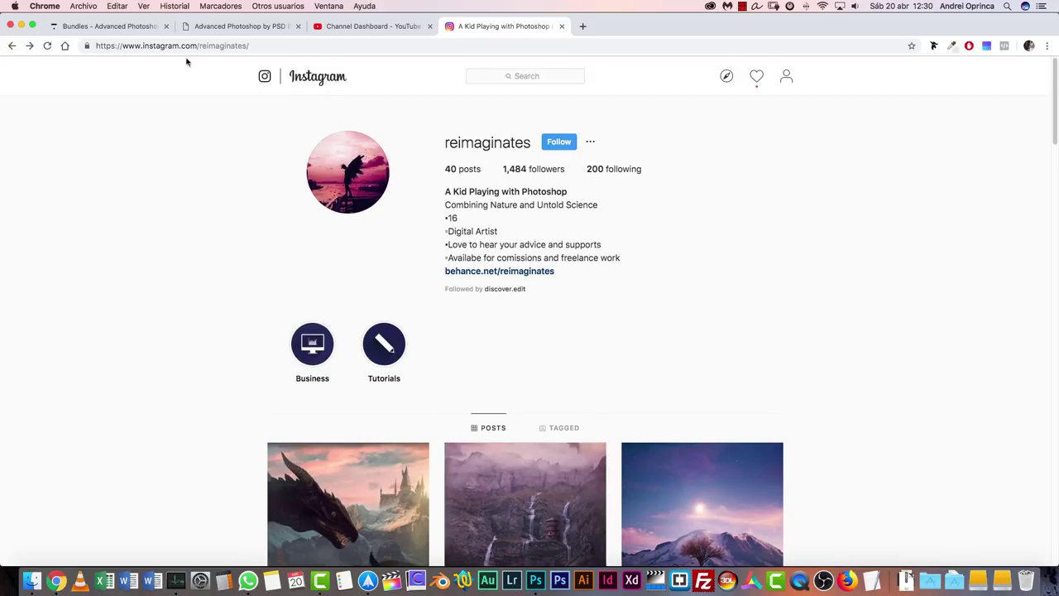
# Return to the #psdbox_desafio10 gallery and open the profile of the blue Imagination entry's creator.
pyautogui.click(31, 47)
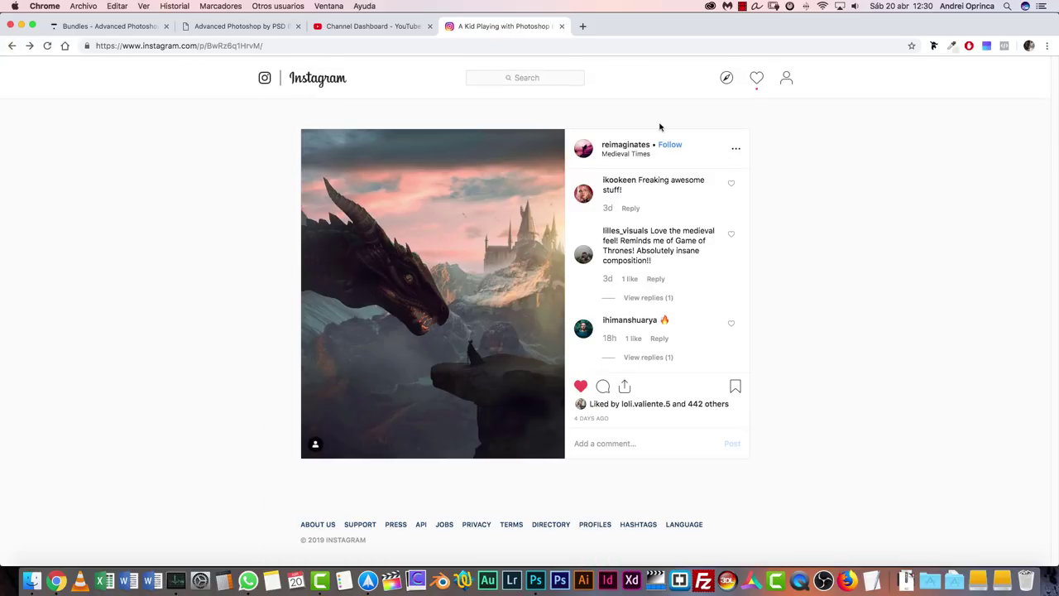
pyautogui.click(12, 46)
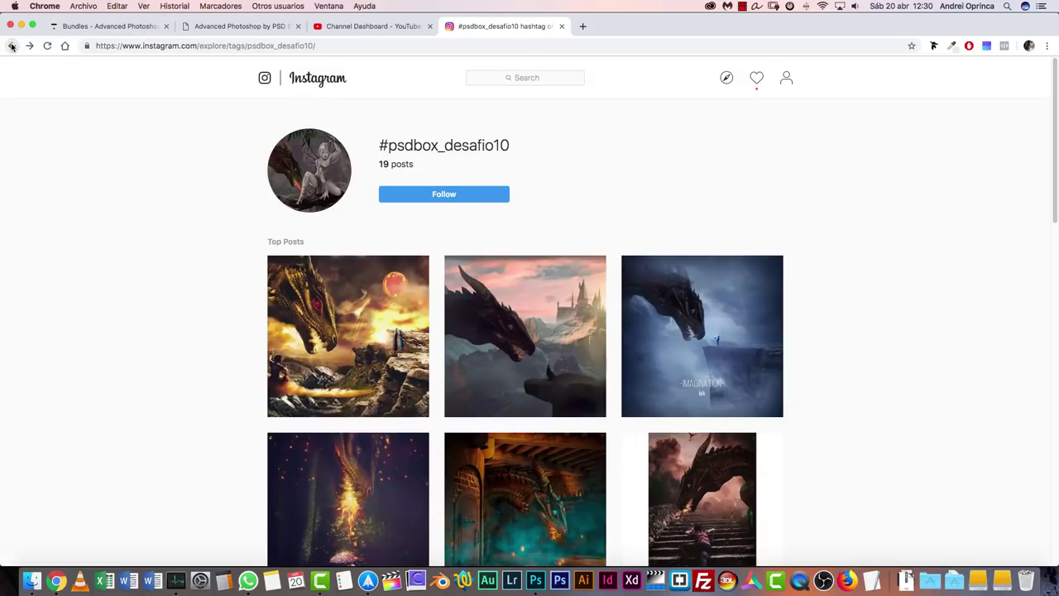
pyautogui.click(658, 331)
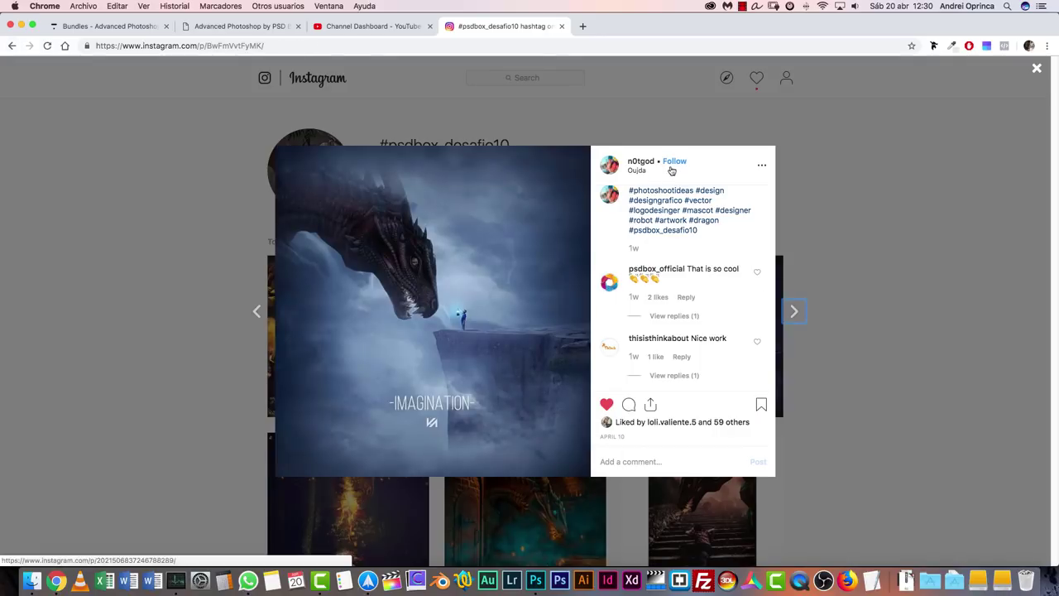
pyautogui.click(640, 161)
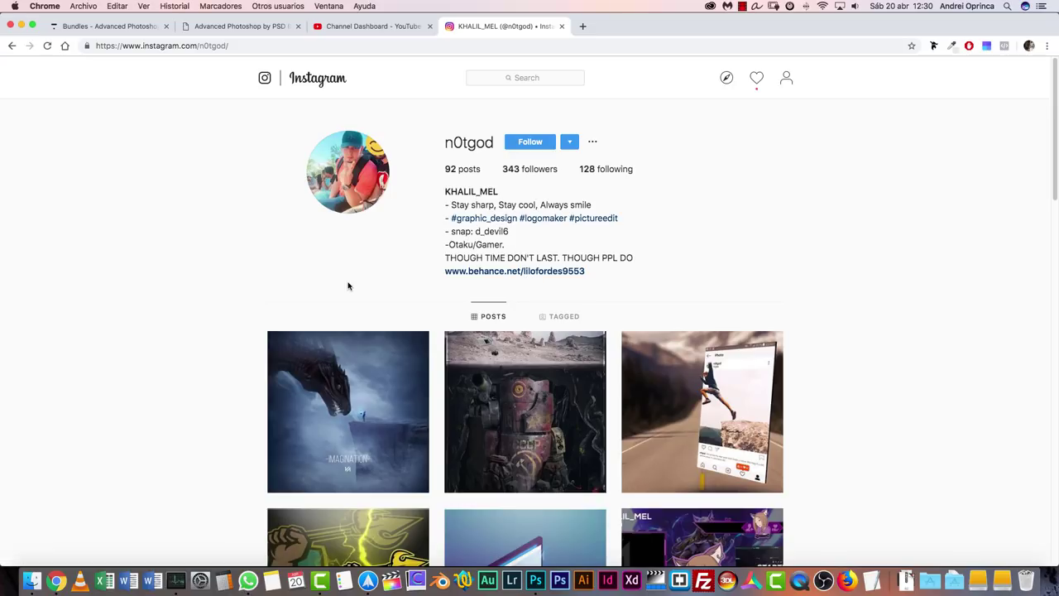
# View the Ancient Robot artwork and browse the older posts on the Imagination creator's profile.
pyautogui.scroll(-3, 245, 208)
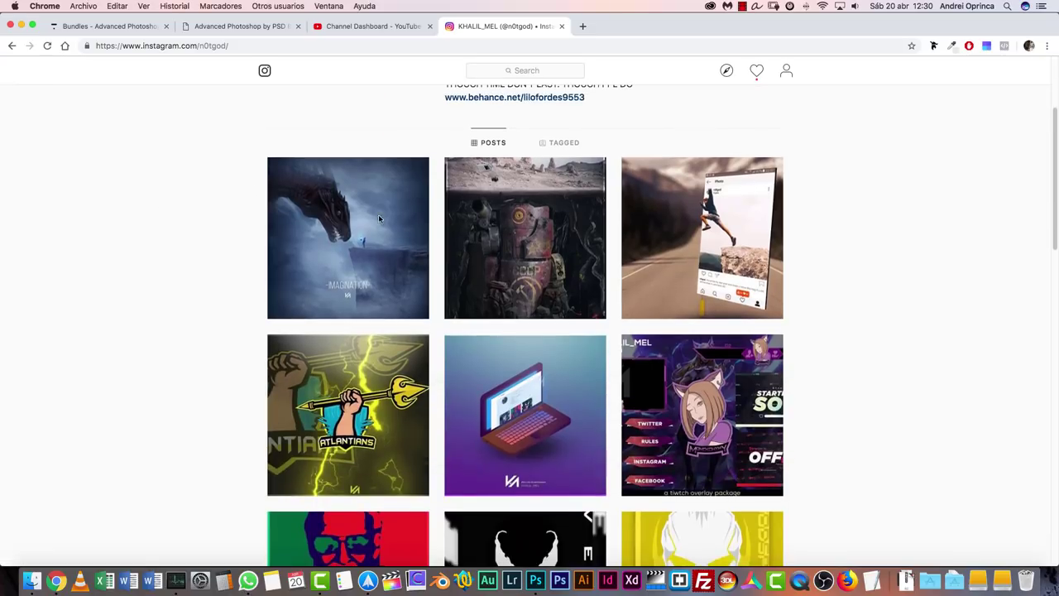
pyautogui.click(524, 238)
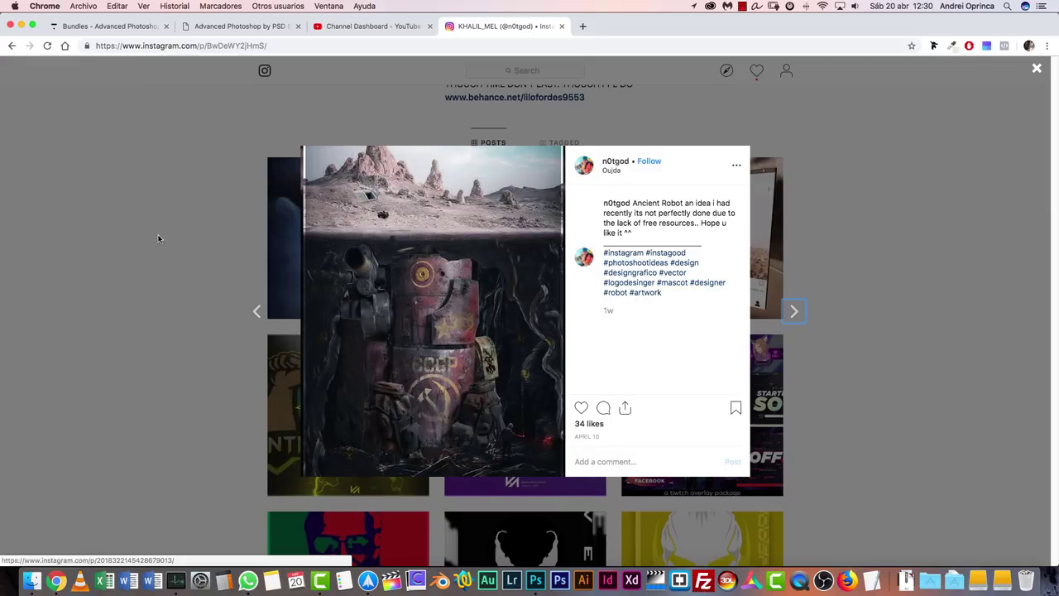
pyautogui.click(135, 201)
pyautogui.scroll(-5, 207, 195)
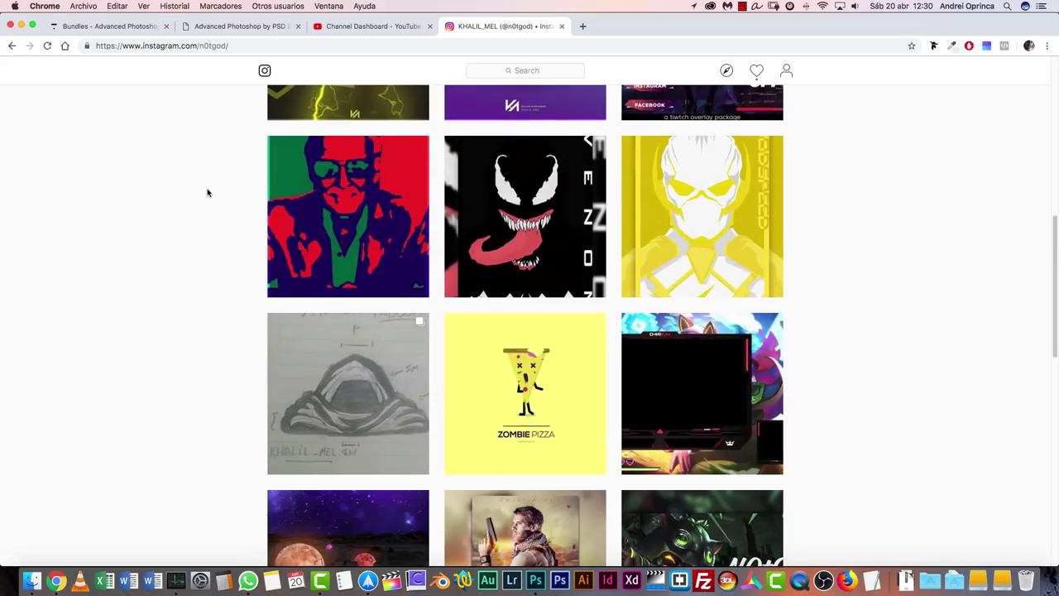
pyautogui.scroll(-3, 207, 192)
pyautogui.scroll(-3, 208, 191)
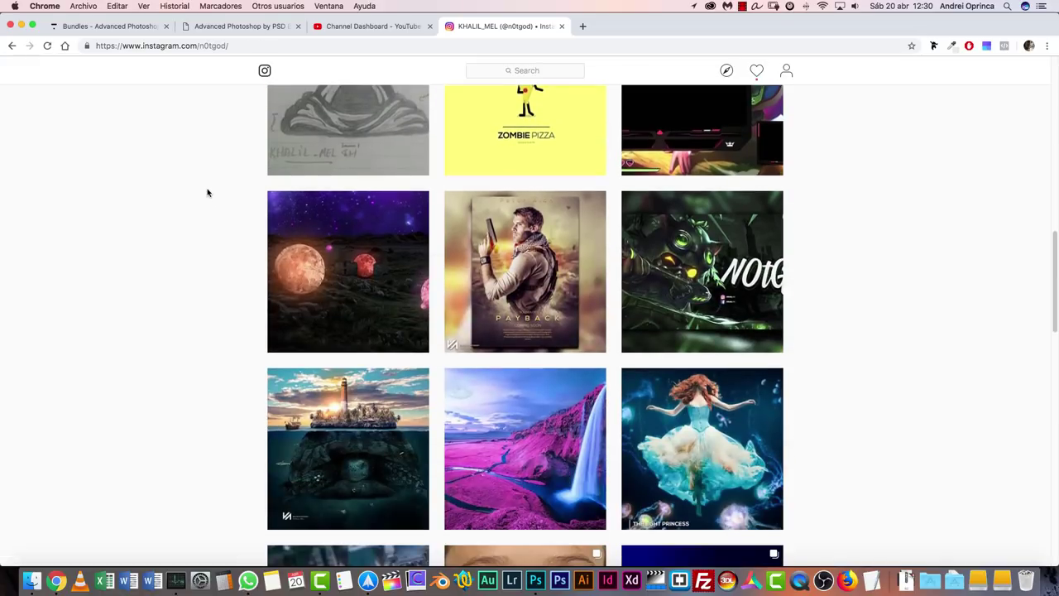
pyautogui.scroll(-3, 209, 190)
pyautogui.scroll(2, 208, 191)
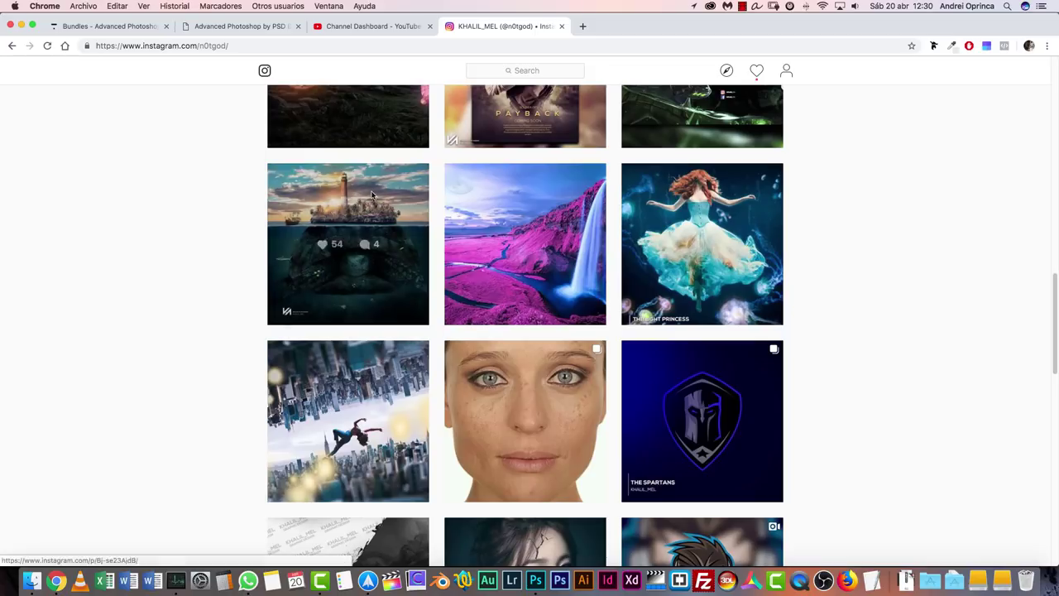
# View the lighthouse island on a giant turtle artwork and browse further down the creator's older posts.
pyautogui.click(348, 240)
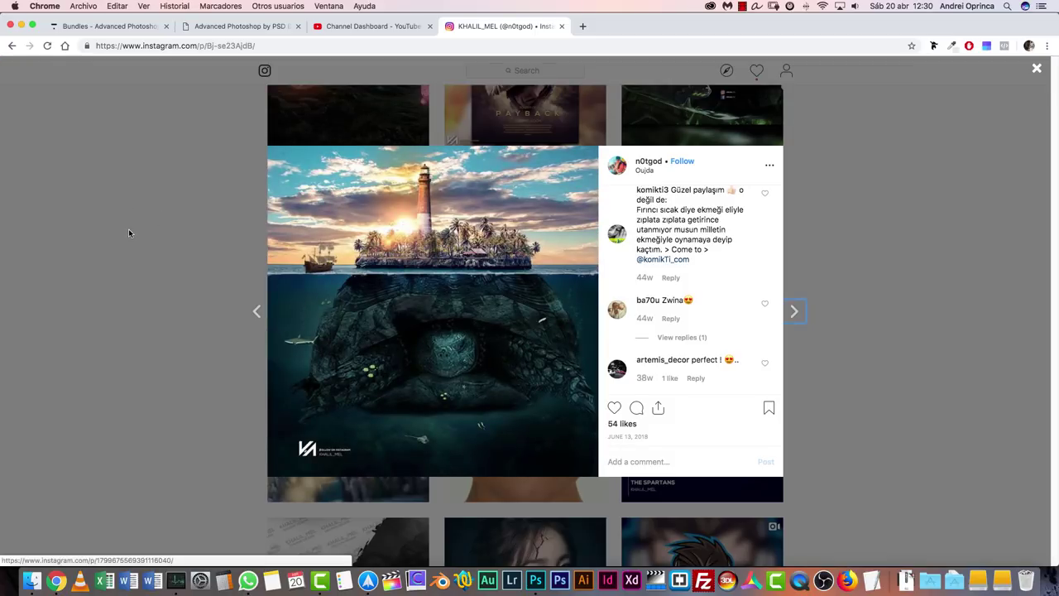
pyautogui.click(128, 232)
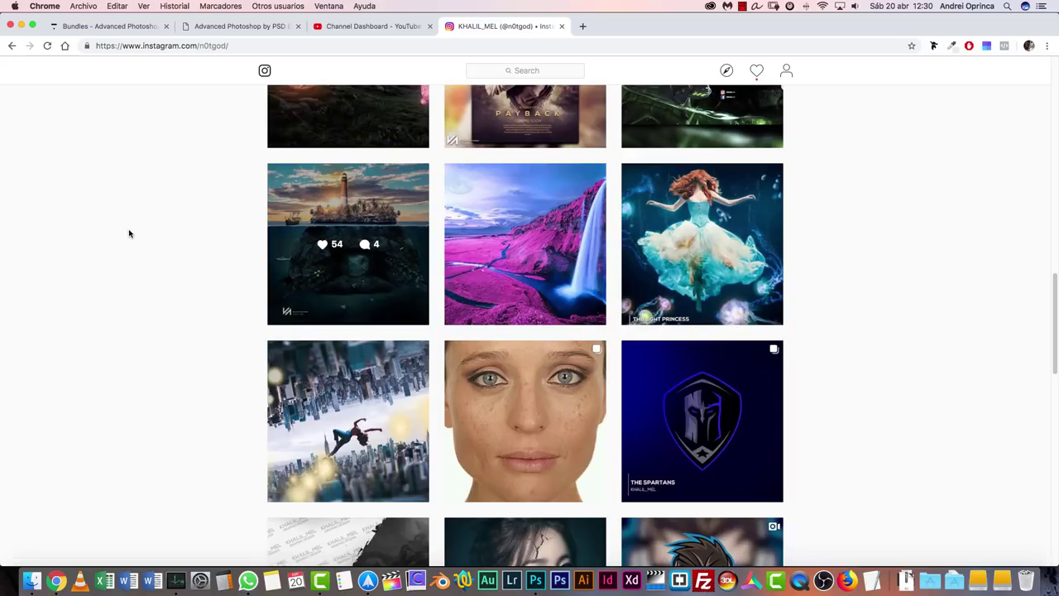
pyautogui.scroll(-2, 129, 233)
pyautogui.scroll(-2, 128, 233)
pyautogui.scroll(-1, 128, 233)
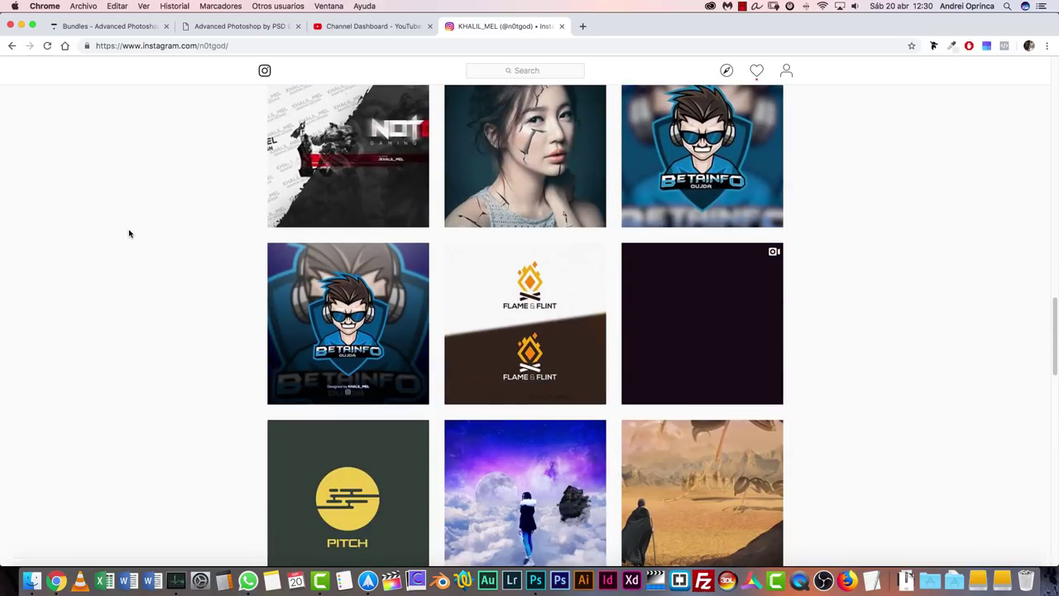
# View the creator's Betainfo mascot logo and the Mouse logo design among the older posts.
pyautogui.click(277, 267)
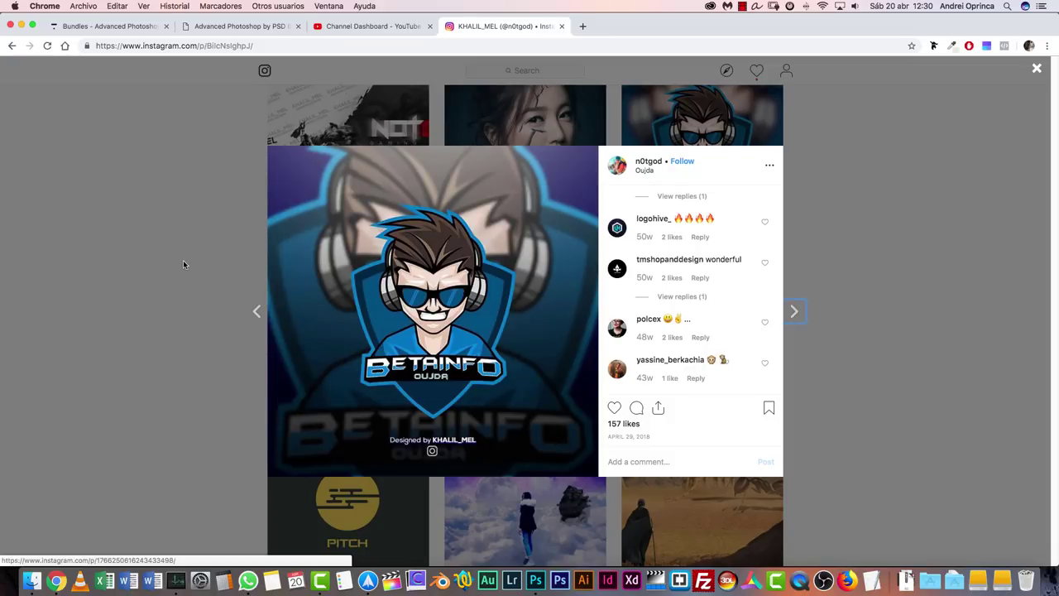
pyautogui.click(154, 261)
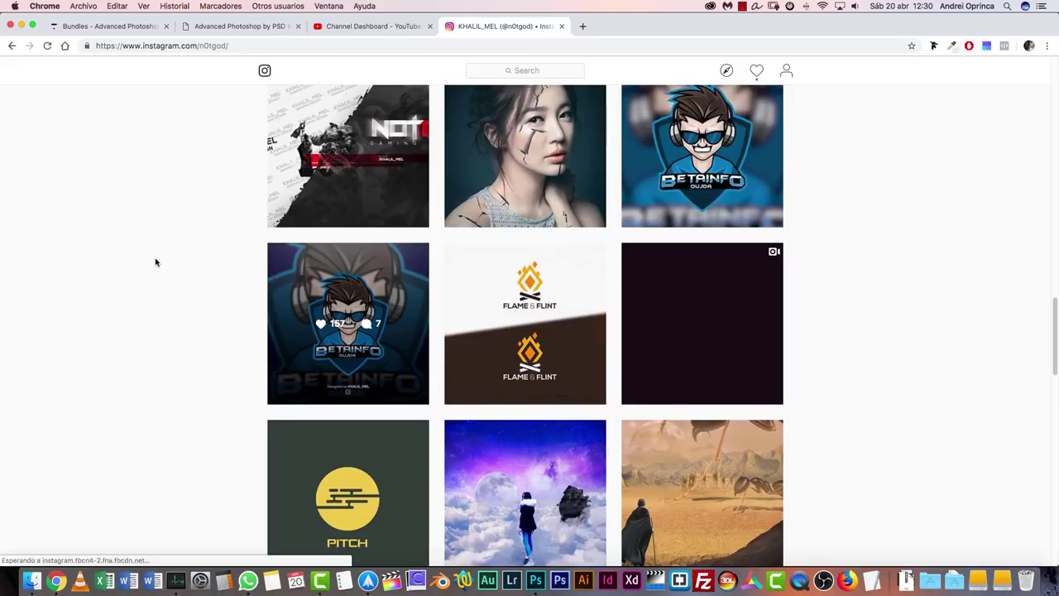
pyautogui.scroll(-5, 156, 261)
pyautogui.scroll(-2, 162, 260)
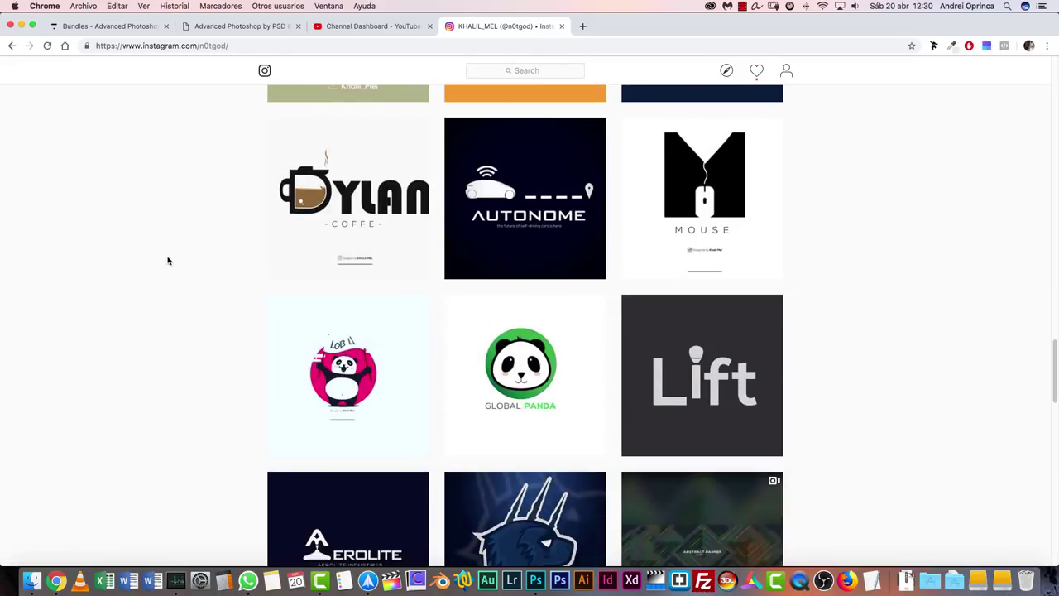
pyautogui.click(728, 189)
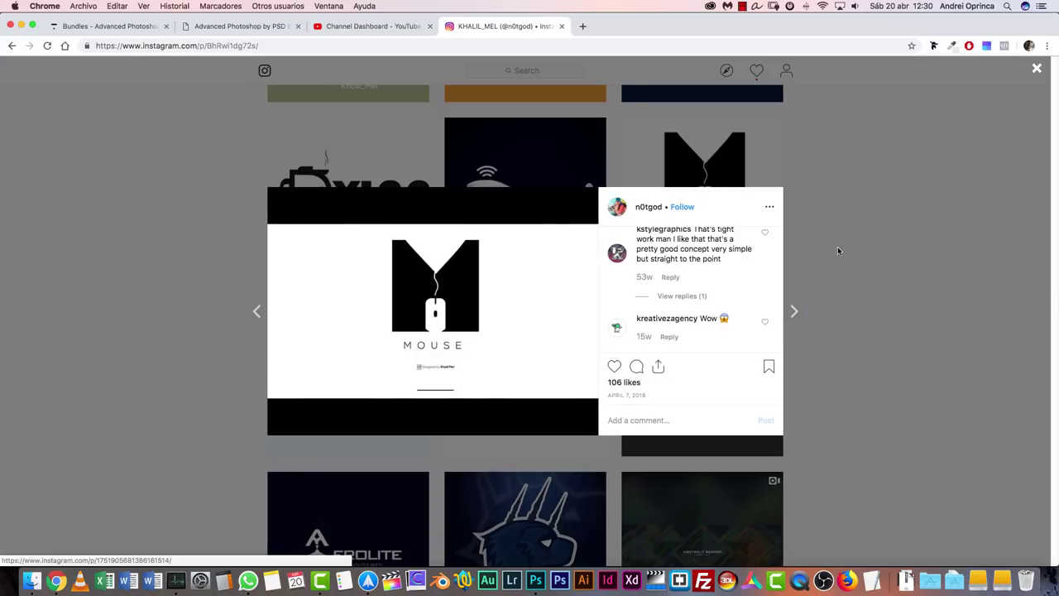
pyautogui.click(838, 250)
# Browse the creator's earliest posts below the logo designs.
pyautogui.scroll(-10, 839, 250)
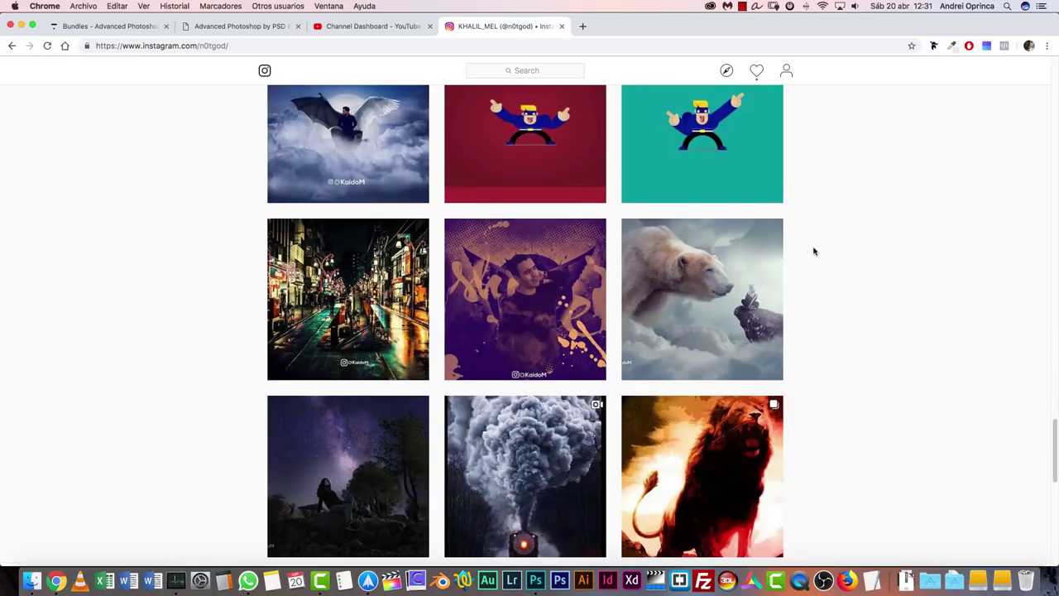
pyautogui.scroll(-4, 717, 210)
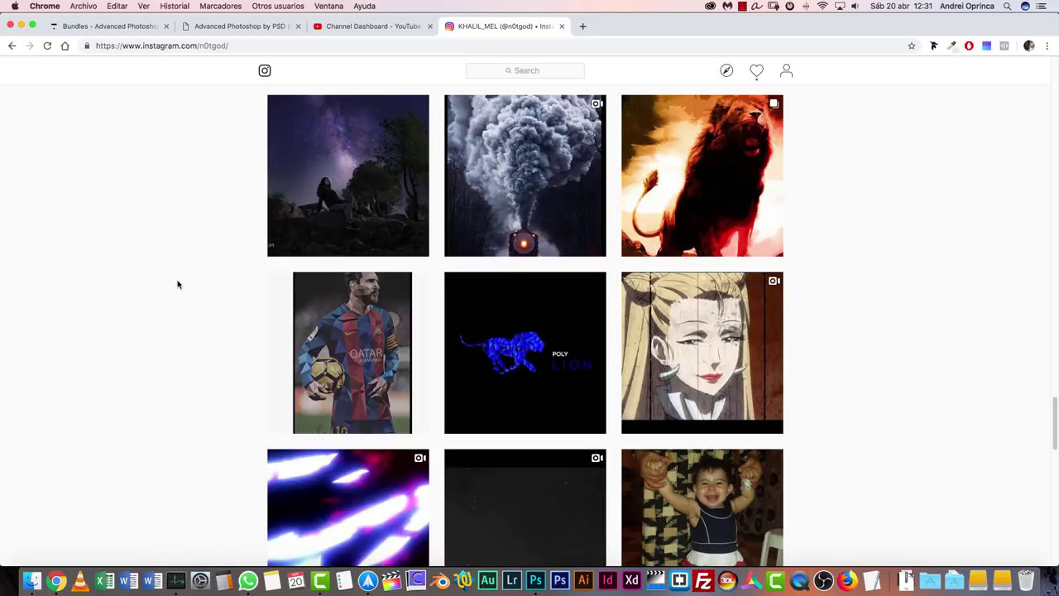
pyautogui.scroll(-1, 178, 281)
pyautogui.scroll(-4, 192, 280)
pyautogui.scroll(-4, 192, 278)
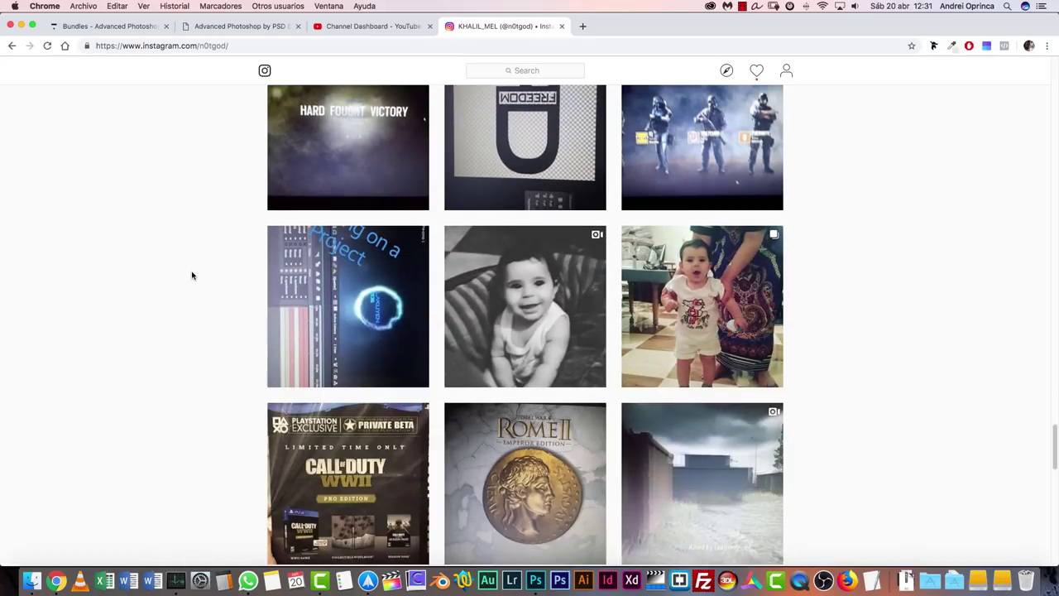
pyautogui.scroll(-4, 192, 275)
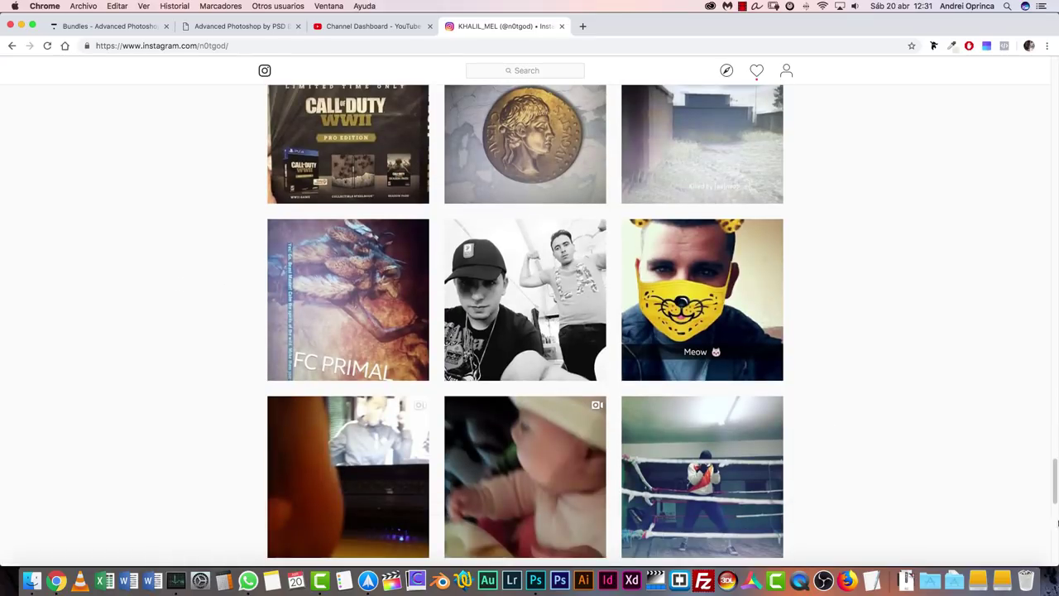
pyautogui.scroll(-10, 1053, 496)
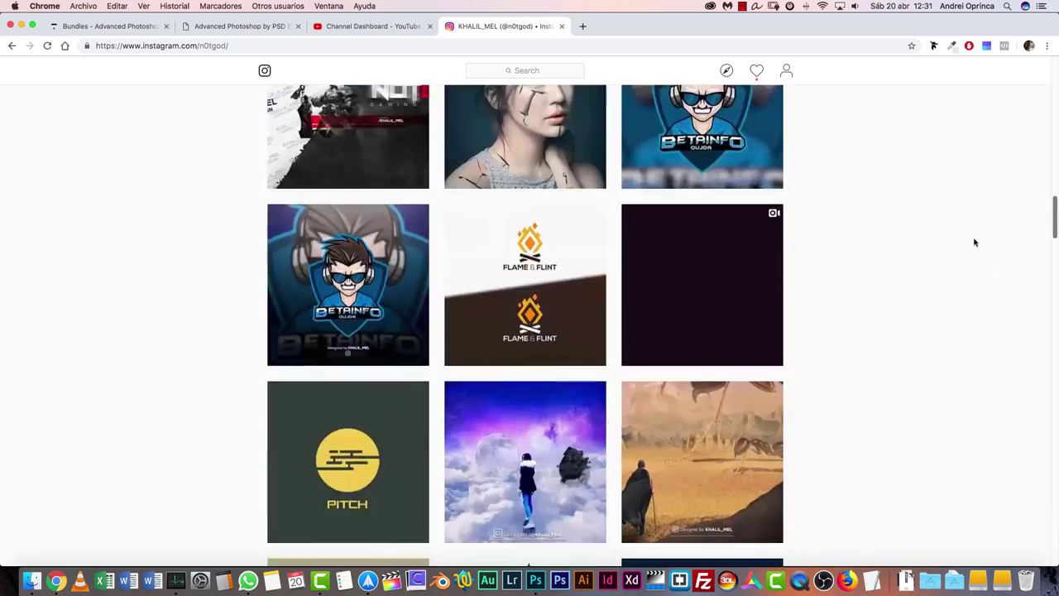
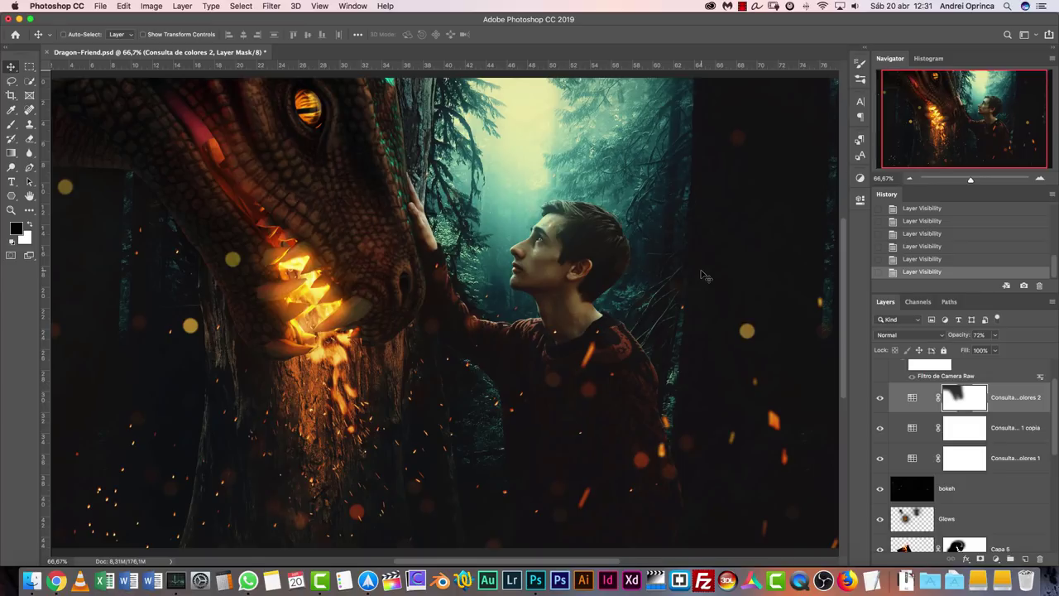
# Switch to Finder and open adult-alone-backlit-312491.jpg from the Dragon friend folder in Adobe Photoshop CC 2019.
pyautogui.moveTo(1055, 407); pyautogui.dragTo(1057, 391)
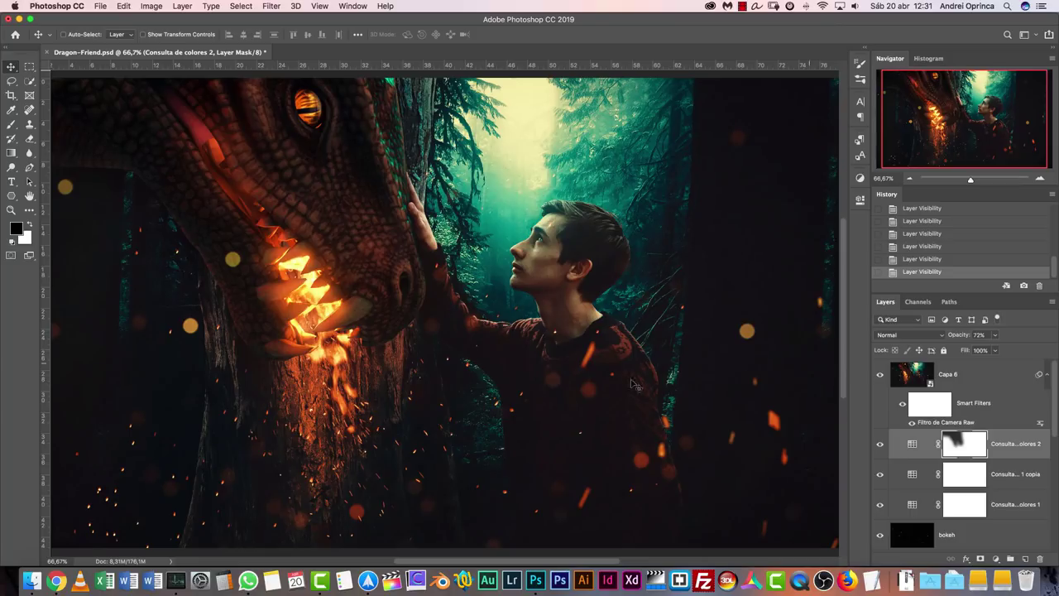
pyautogui.click(31, 581)
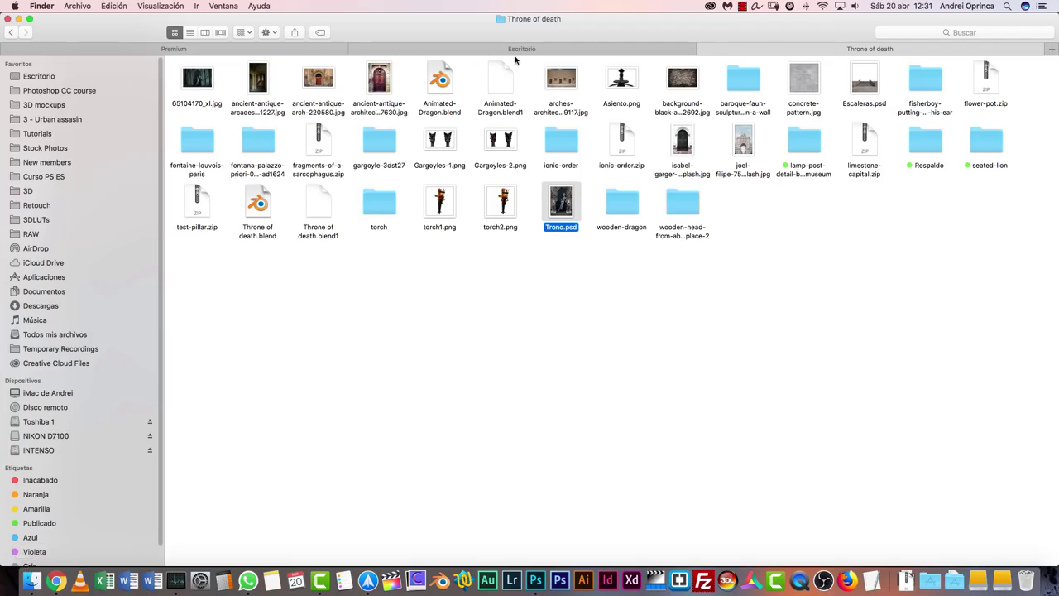
pyautogui.click(6, 33)
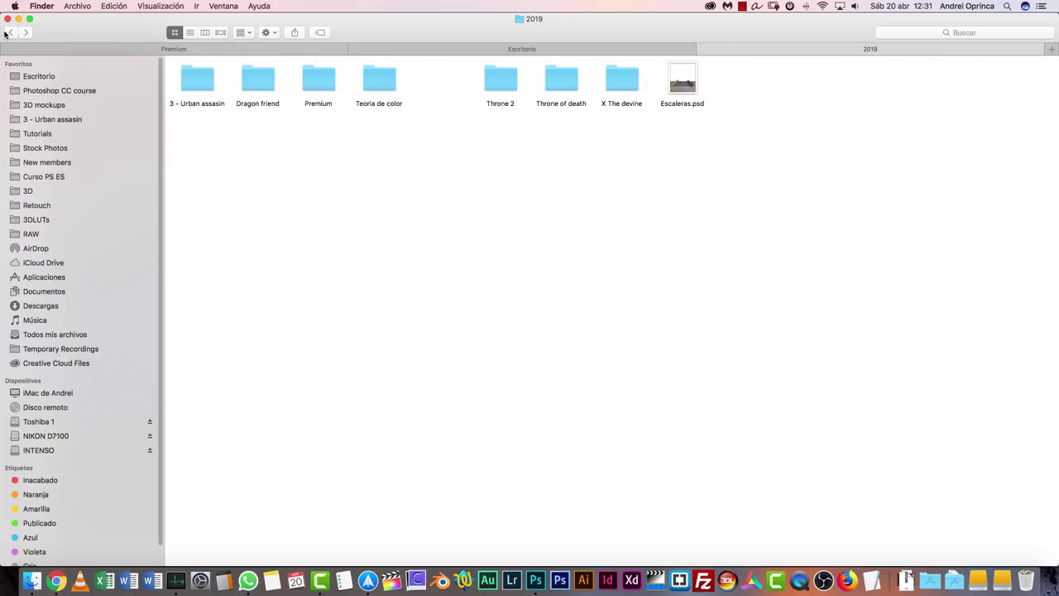
pyautogui.doubleClick(257, 80)
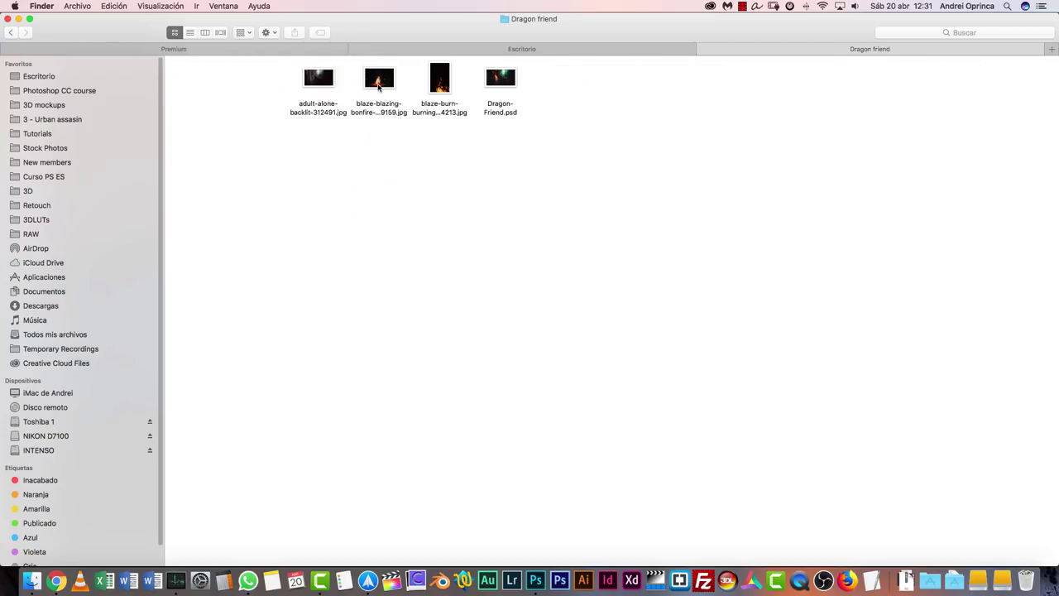
pyautogui.click(327, 76)
pyautogui.rightClick(322, 74)
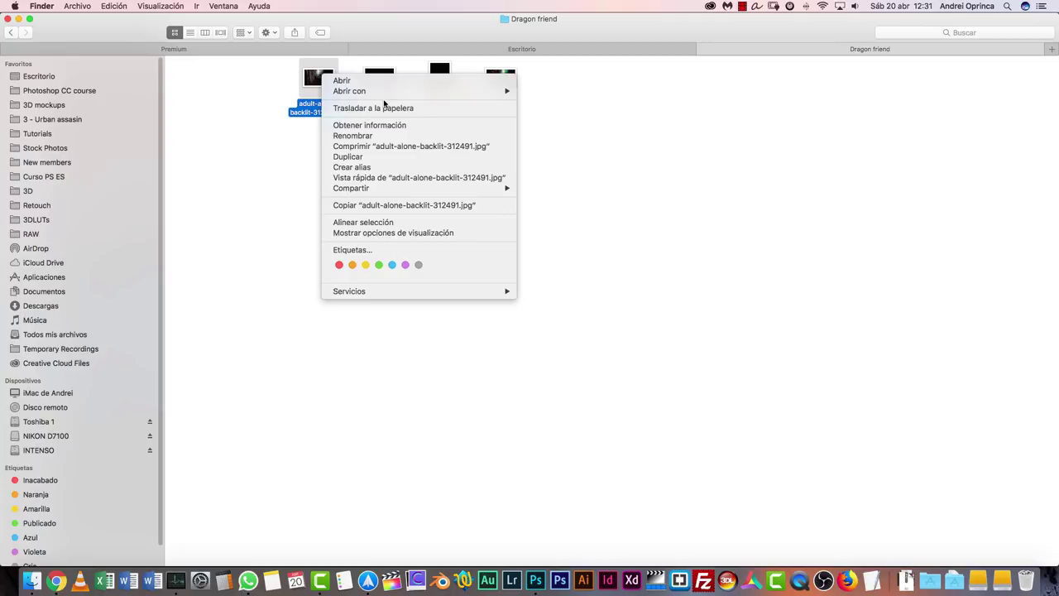
pyautogui.moveTo(400, 91)
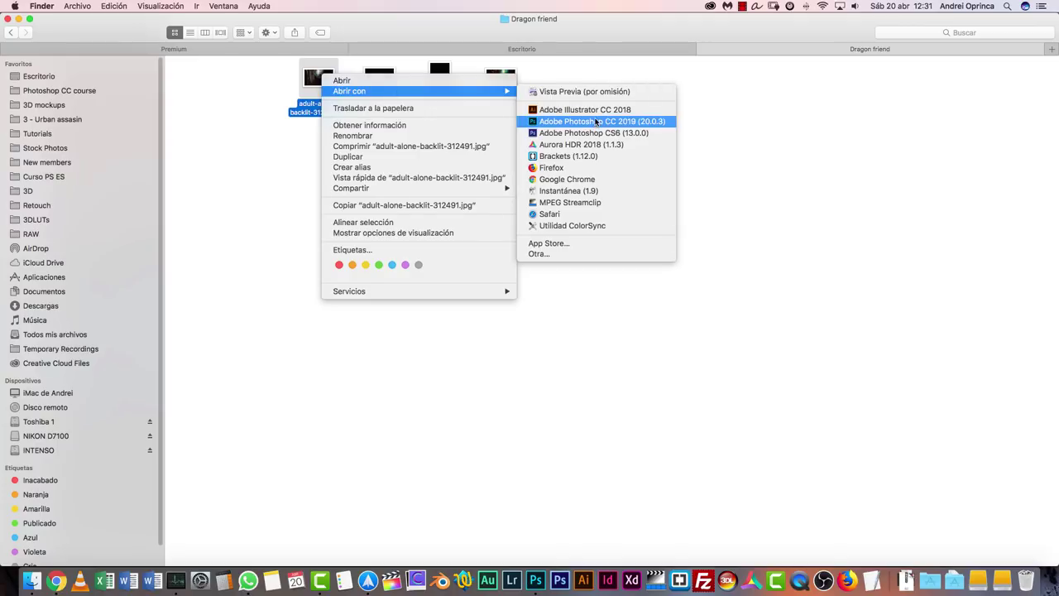
pyautogui.click(596, 122)
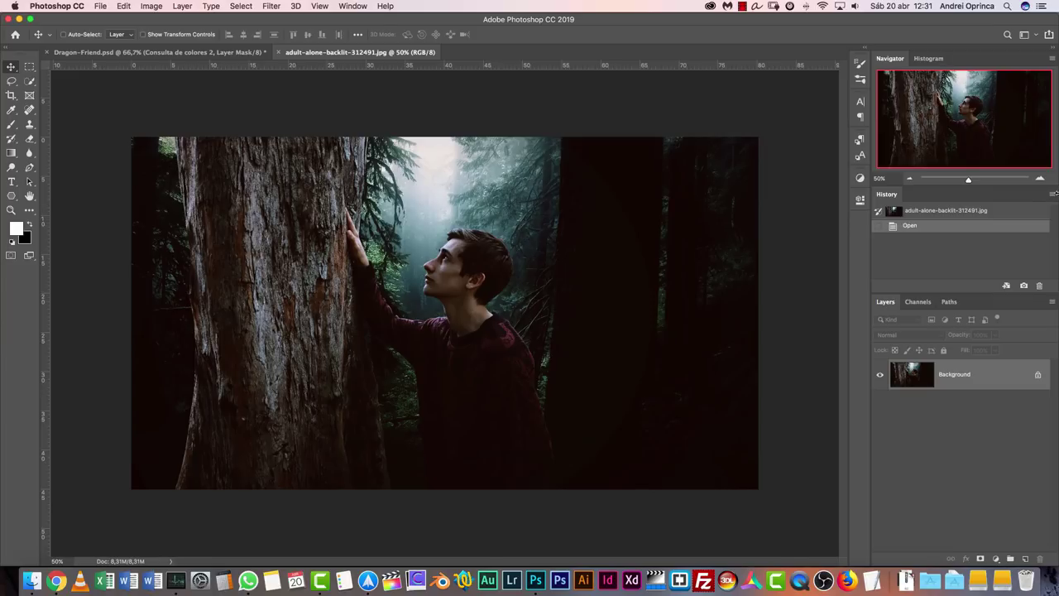
# Convert the forest photo's locked Background into an editable layer.
pyautogui.click(1040, 180)
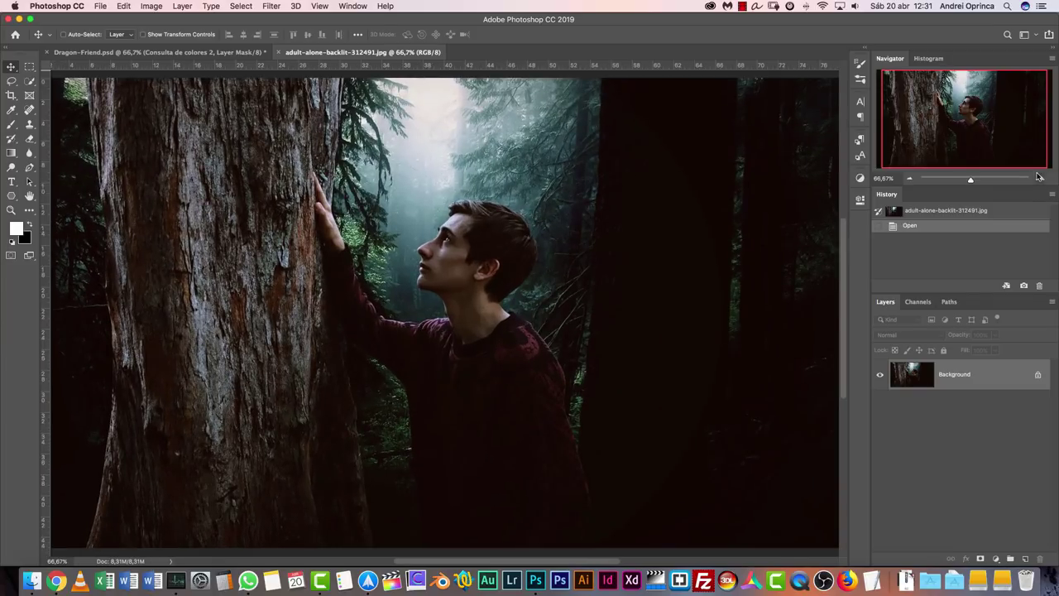
pyautogui.keyDown('alt'); pyautogui.doubleClick(993, 375); pyautogui.keyUp('alt')
pyautogui.scroll(3, 729, 237)
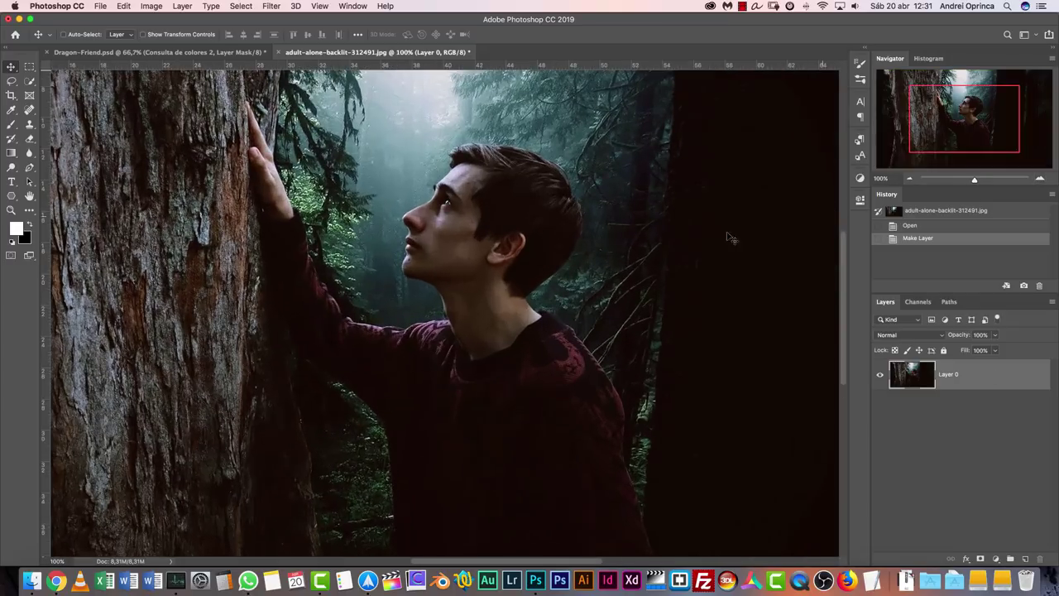
pyautogui.press('super+Tab')
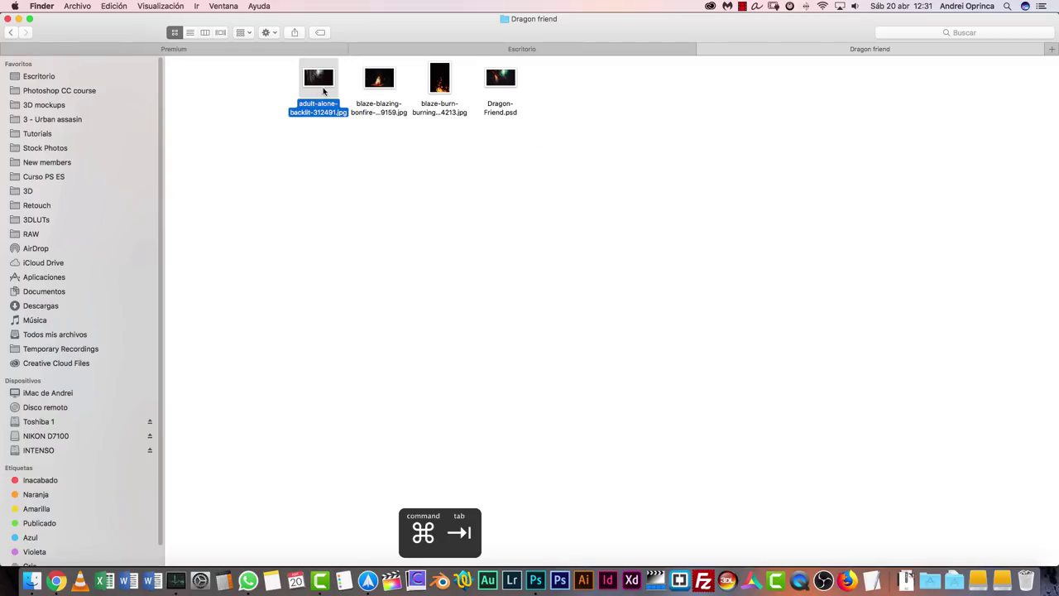
pyautogui.press('super+Tab')
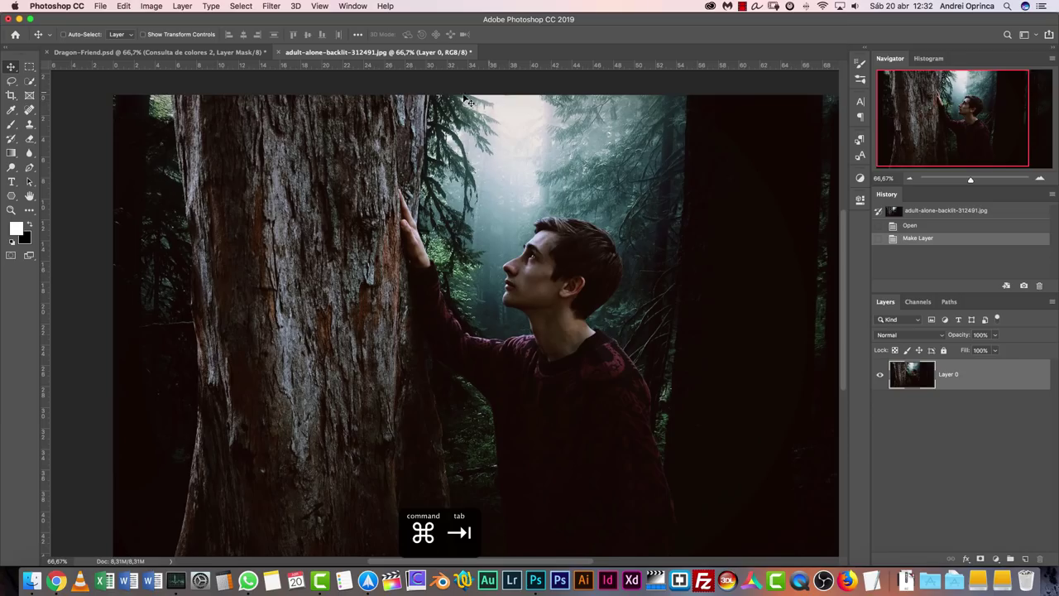
# Hide the Capa 6 layer in Dragon-Friend.psd.
pyautogui.click(209, 55)
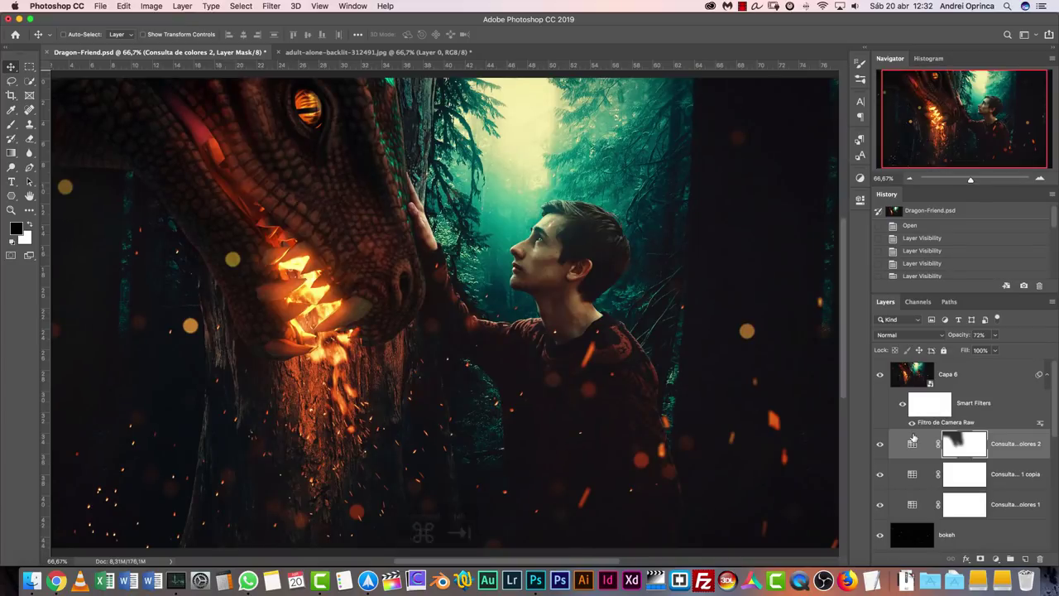
pyautogui.hotkey('alt', ']')
pyautogui.click(876, 375)
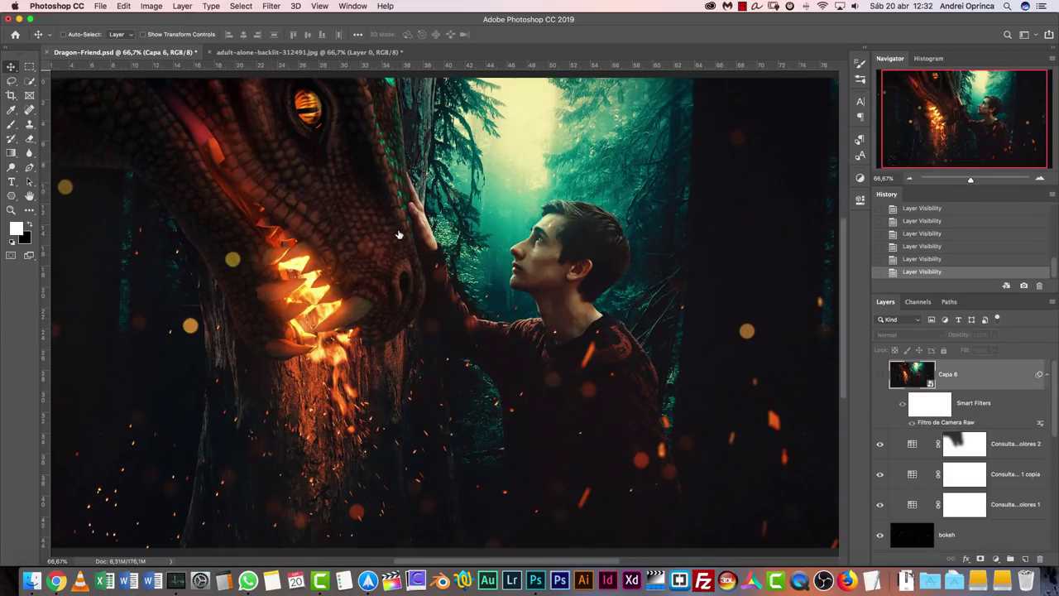
# Open the contents of the Dragon-profile smart object in Dragon-Friend.psd.
pyautogui.hotkey('alt', '[')
pyautogui.hotkey('alt', '[')
pyautogui.hotkey('alt', '[')
pyautogui.hotkey('alt', '[')
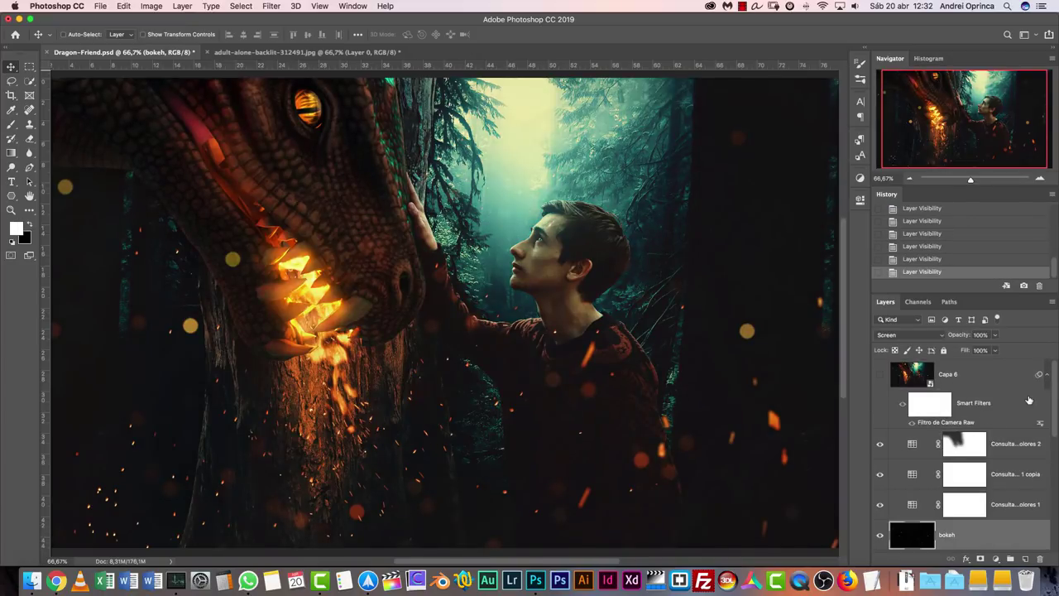
pyautogui.scroll(-6, 1026, 431)
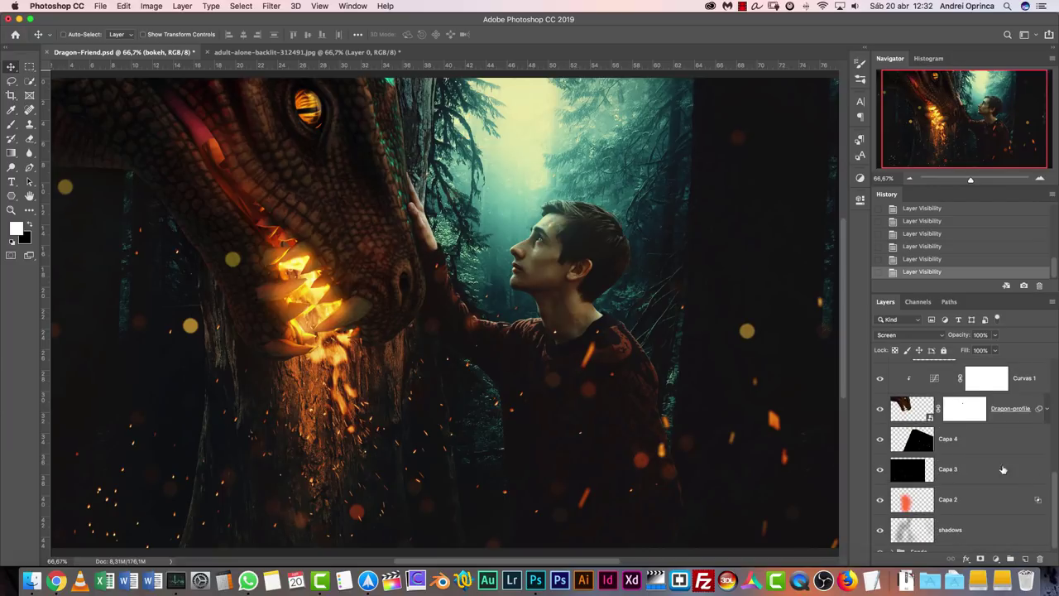
pyautogui.click(917, 408)
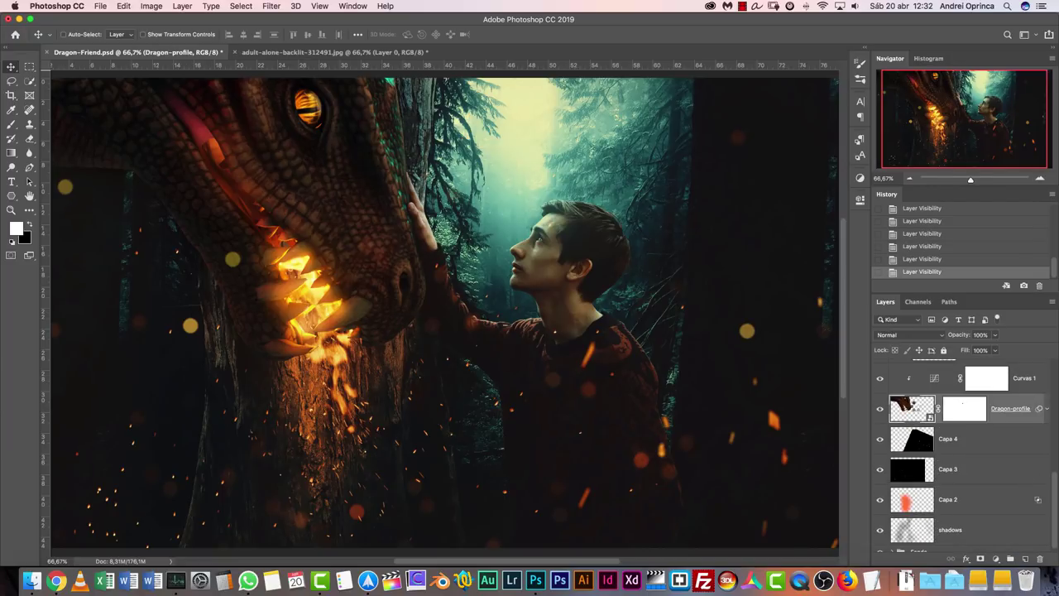
pyautogui.doubleClick(911, 405)
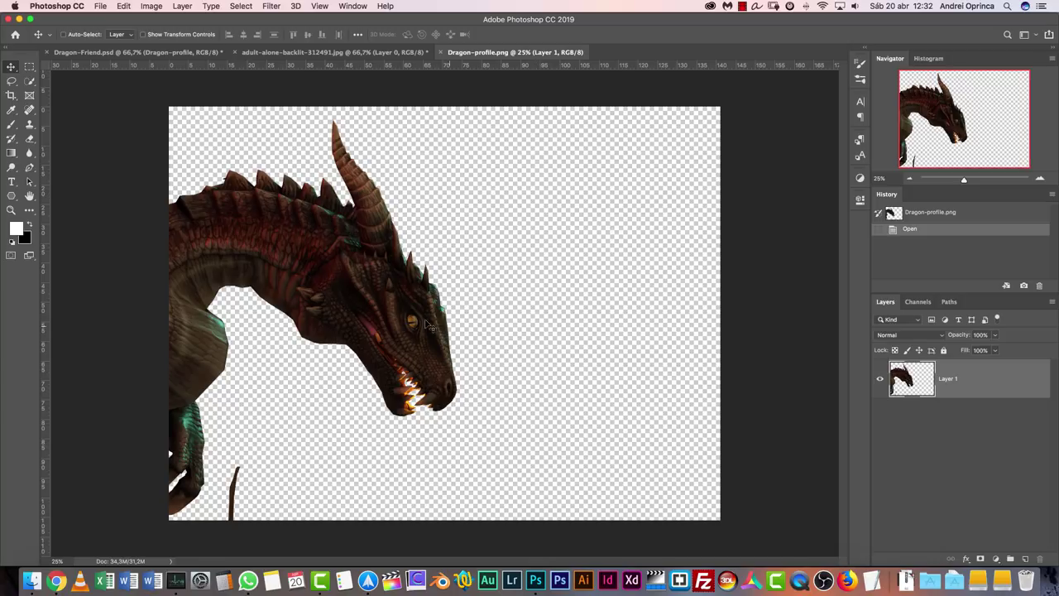
# Copy the entire dragon image into adult-alone-backlit-312491.jpg as a new layer and close Dragon-profile.png.
pyautogui.press('super+a')
pyautogui.press('super+c')
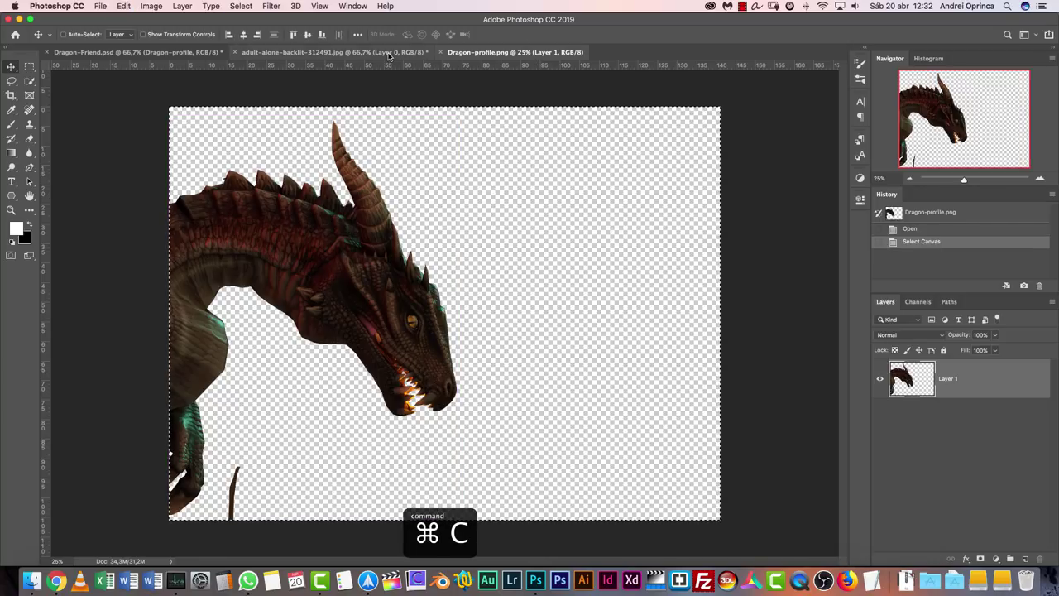
pyautogui.click(389, 55)
pyautogui.press('super+v')
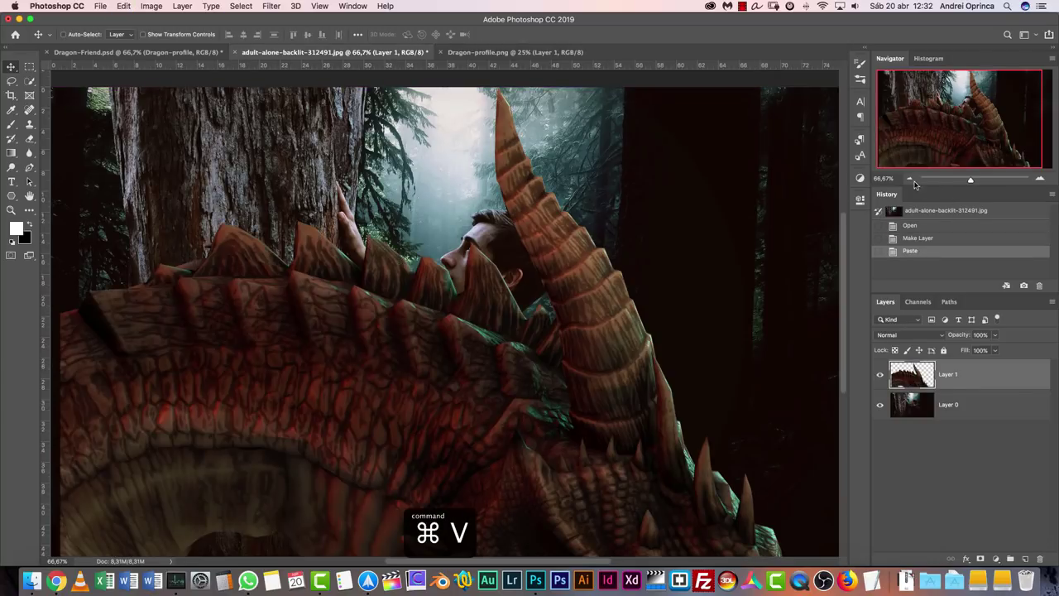
pyautogui.click(910, 178)
pyautogui.click(515, 52)
pyautogui.press('super+w')
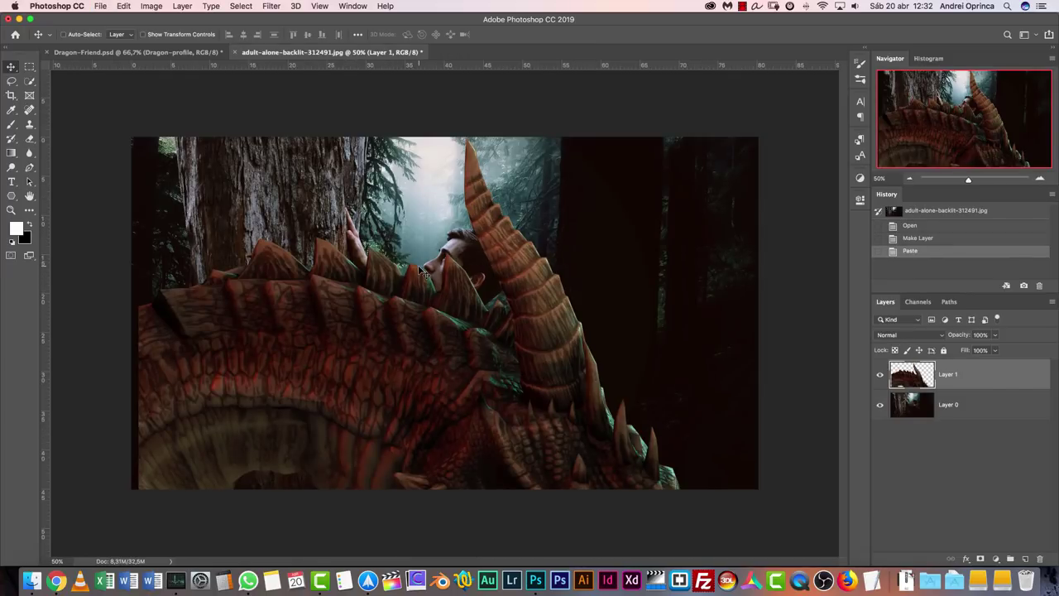
# Move the dragon layer so its head covers the tree trunk and its snout meets the man's hand.
pyautogui.moveTo(367, 342); pyautogui.dragTo(302, 221)
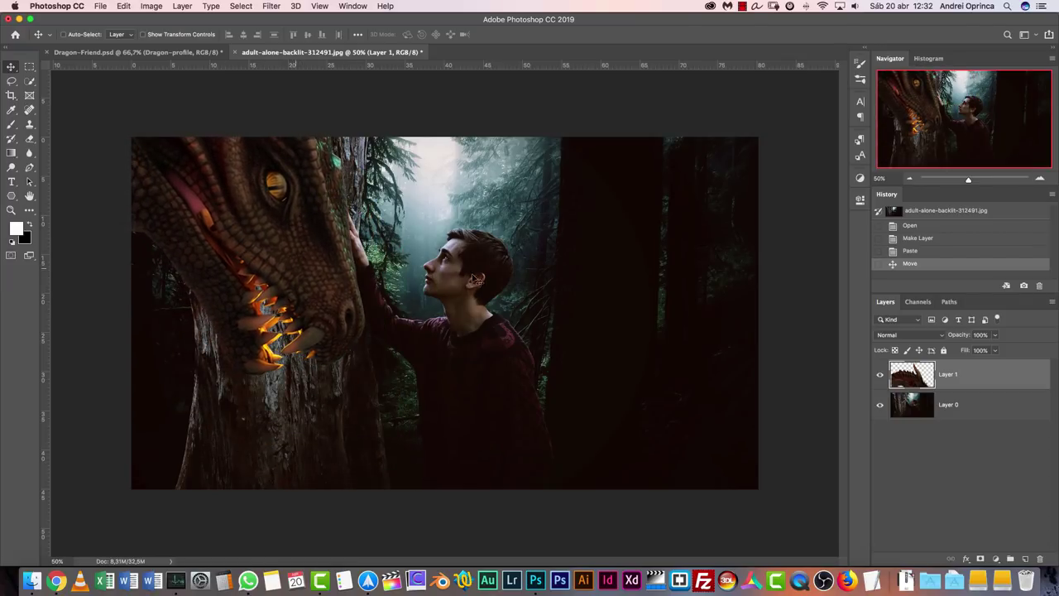
pyautogui.click(1040, 180)
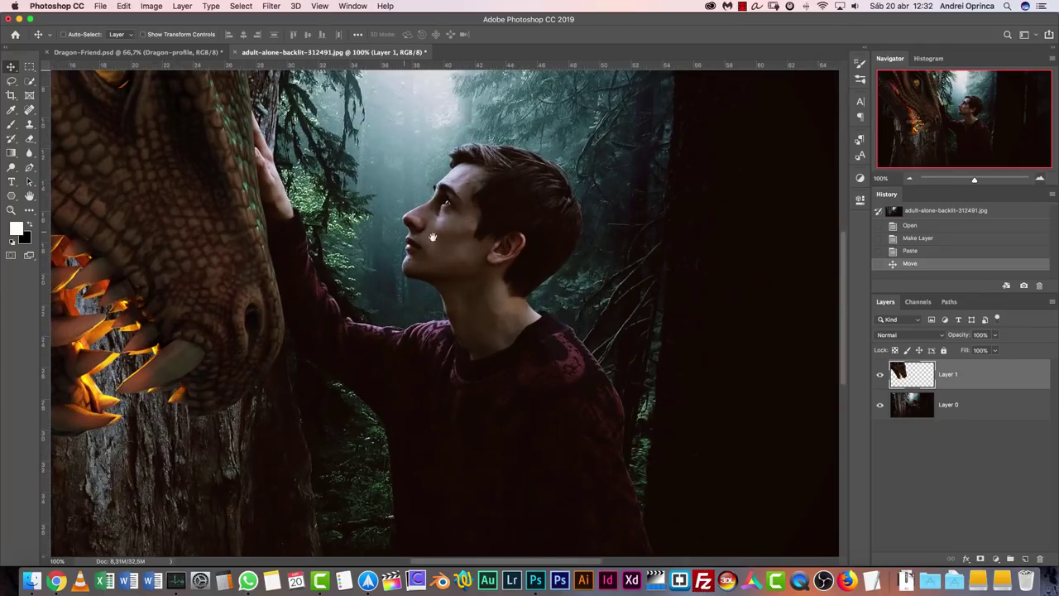
# Add a layer mask to the dragon layer and nudge the dragon so its snout edge fits against the hand.
pyautogui.hscroll(-5, 558, 303)
pyautogui.scroll(3, 558, 303)
pyautogui.moveTo(394, 333); pyautogui.dragTo(391, 308)
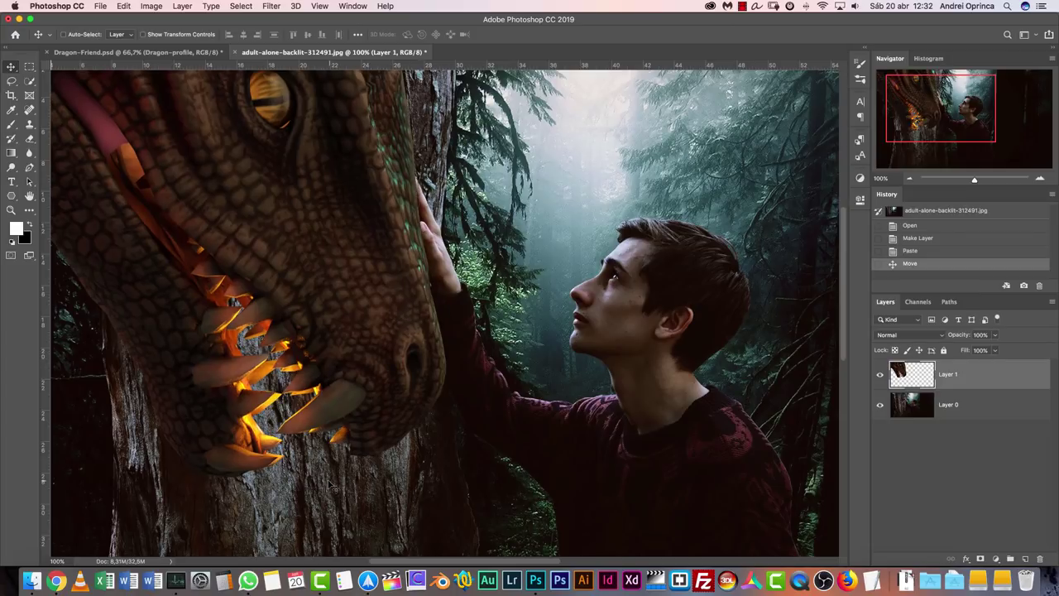
pyautogui.click(1041, 179)
pyautogui.click(1040, 179)
pyautogui.click(980, 559)
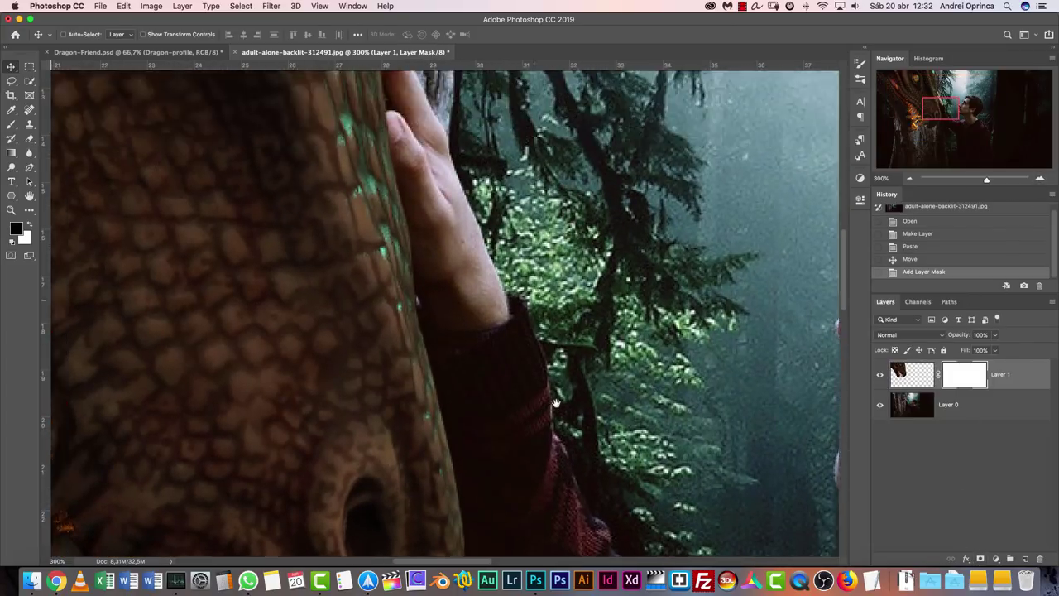
pyautogui.scroll(5, 556, 403)
pyautogui.moveTo(359, 326)
pyautogui.mouseDown()
pyautogui.moveTo(384, 332)
pyautogui.moveTo(357, 323)
pyautogui.mouseUp()
pyautogui.moveTo(395, 240); pyautogui.dragTo(409, 240)
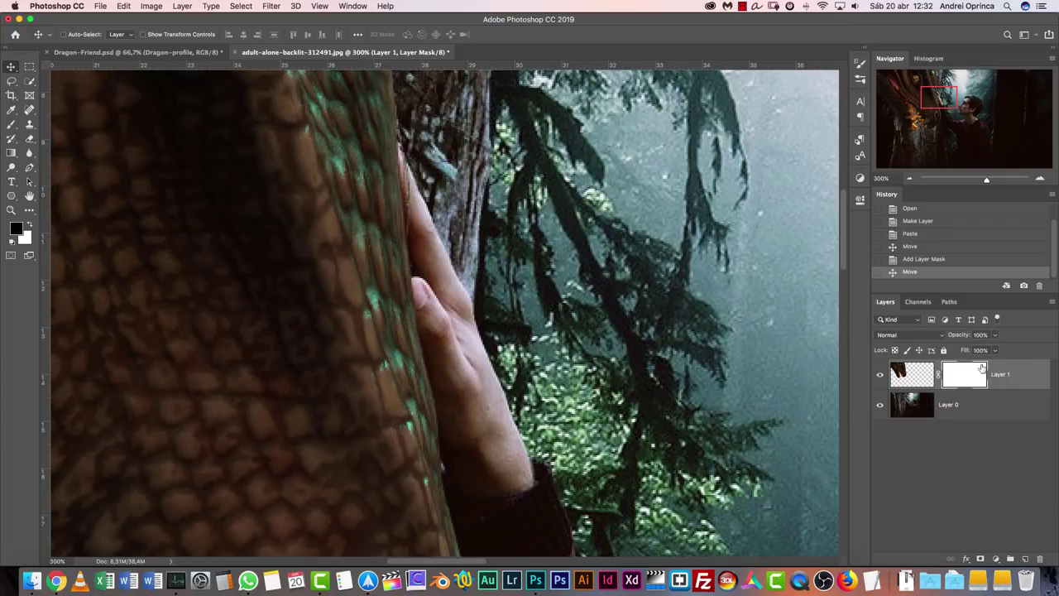
# Lower the dragon layer's opacity to 50% so the hand beneath can be seen.
pyautogui.click(993, 336)
pyautogui.moveTo(969, 348); pyautogui.dragTo(969, 348)
pyautogui.click(941, 374)
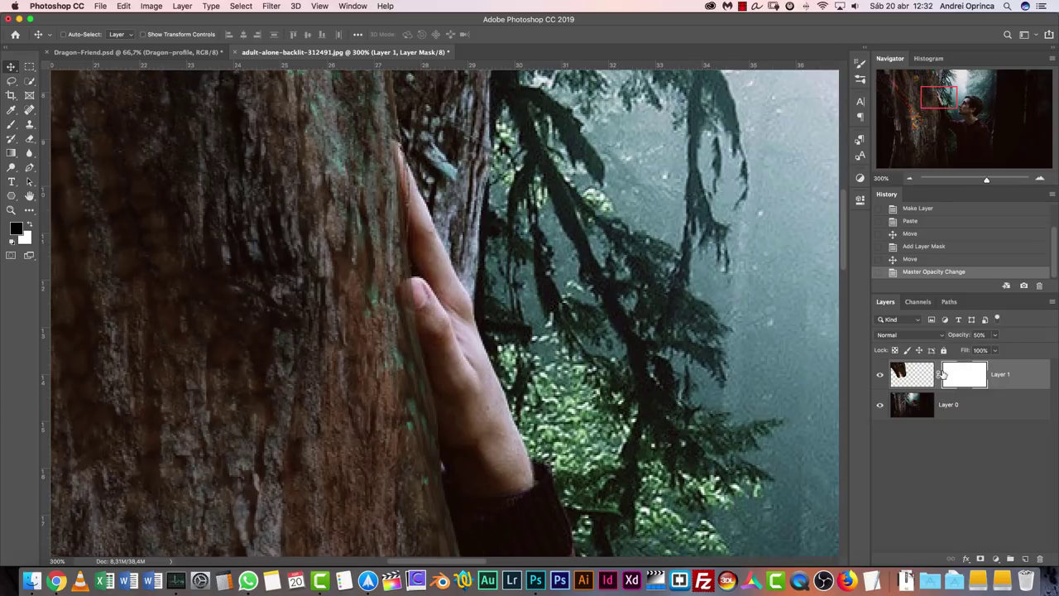
# Set up a black brush for the layer mask with 89% hardness, 100% opacity and flow, and about 8 px size.
pyautogui.press('b')
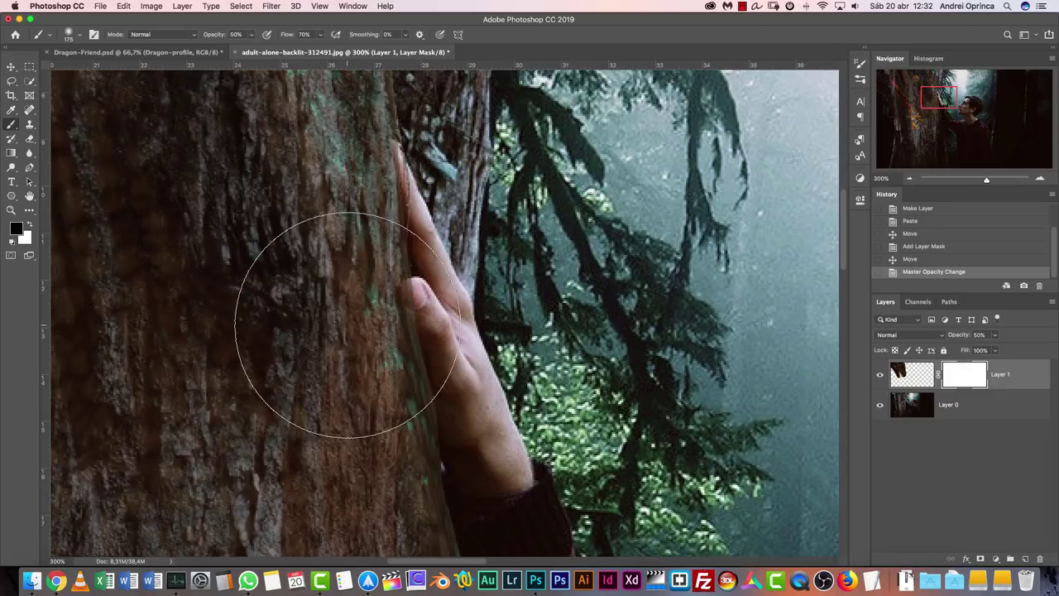
pyautogui.rightClick(444, 263)
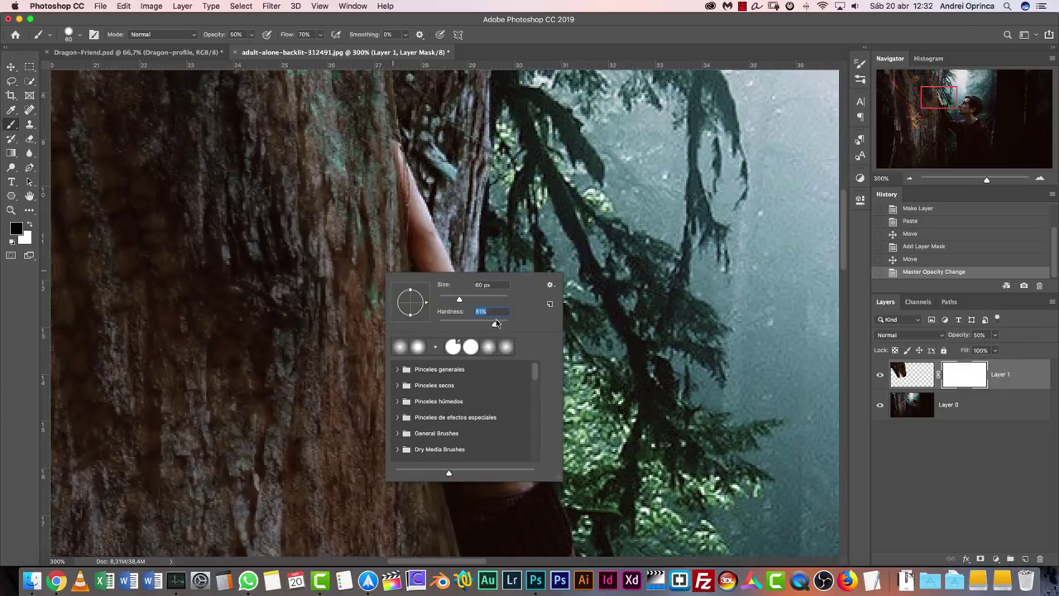
pyautogui.click(965, 379)
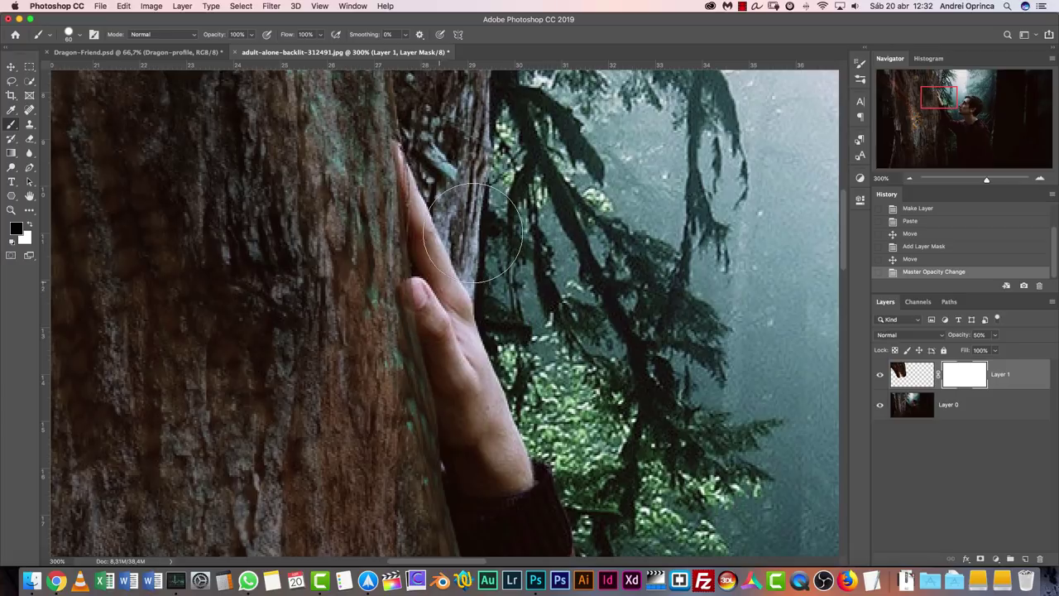
pyautogui.rightClick(481, 254)
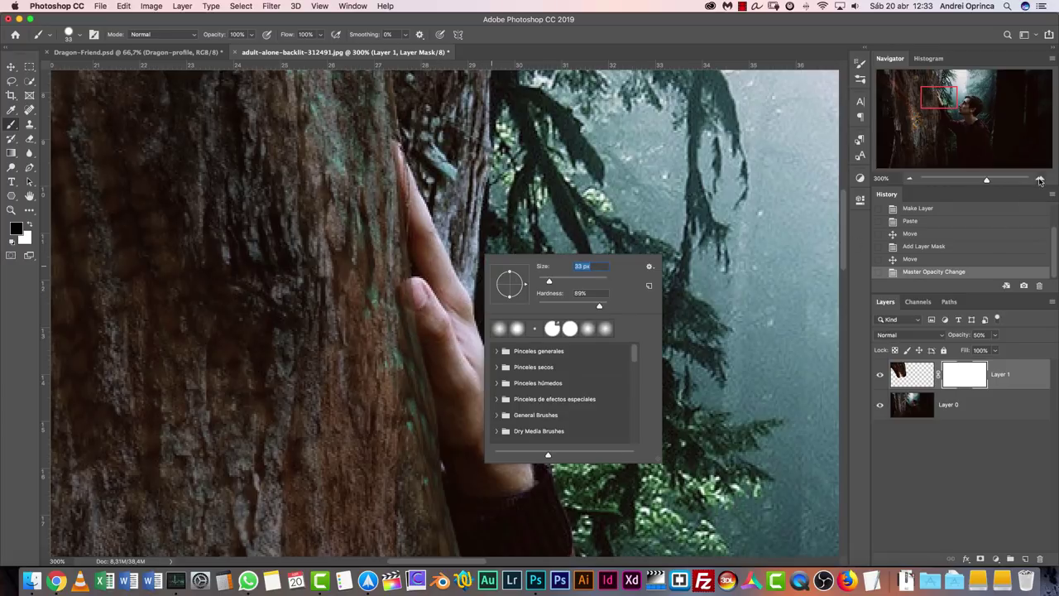
pyautogui.click(1040, 181)
pyautogui.click(1041, 180)
pyautogui.press('[')
pyautogui.press('[')
pyautogui.press('[')
pyautogui.press('[')
pyautogui.press('[')
pyautogui.press('[')
pyautogui.press('[')
# Paint black on the dragon's mask along the thumb, palm edge and fingers to reveal the hand in front of the snout.
pyautogui.moveTo(435, 263); pyautogui.dragTo(410, 274)
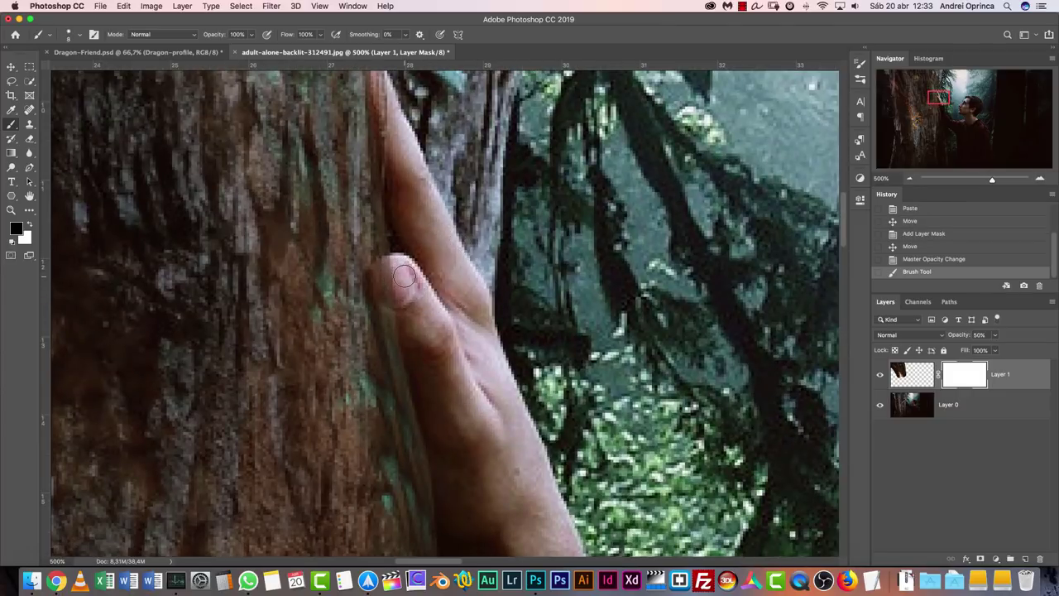
pyautogui.click(393, 269)
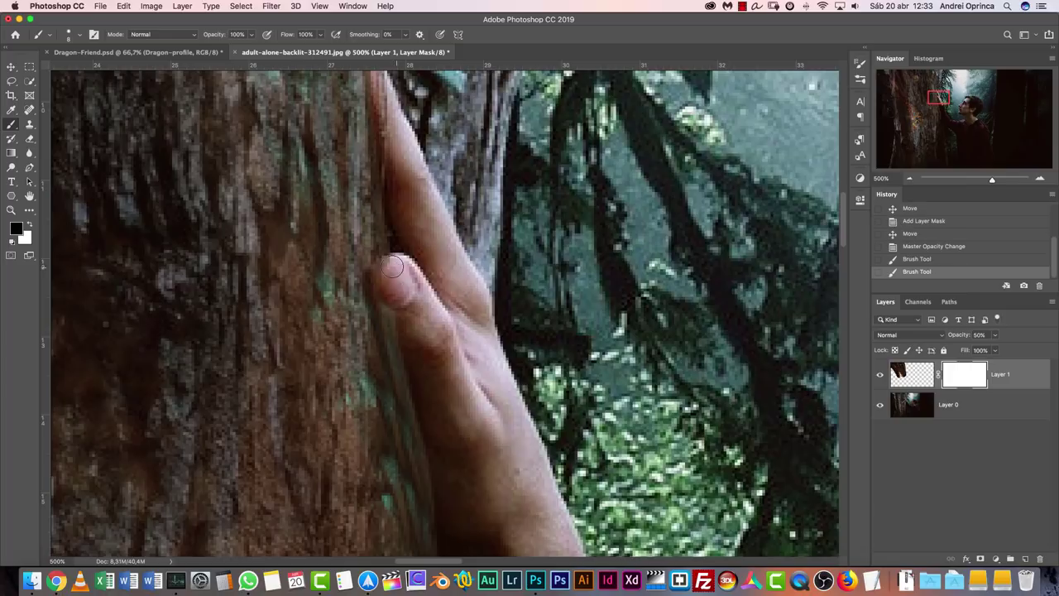
pyautogui.moveTo(392, 293); pyautogui.dragTo(418, 397)
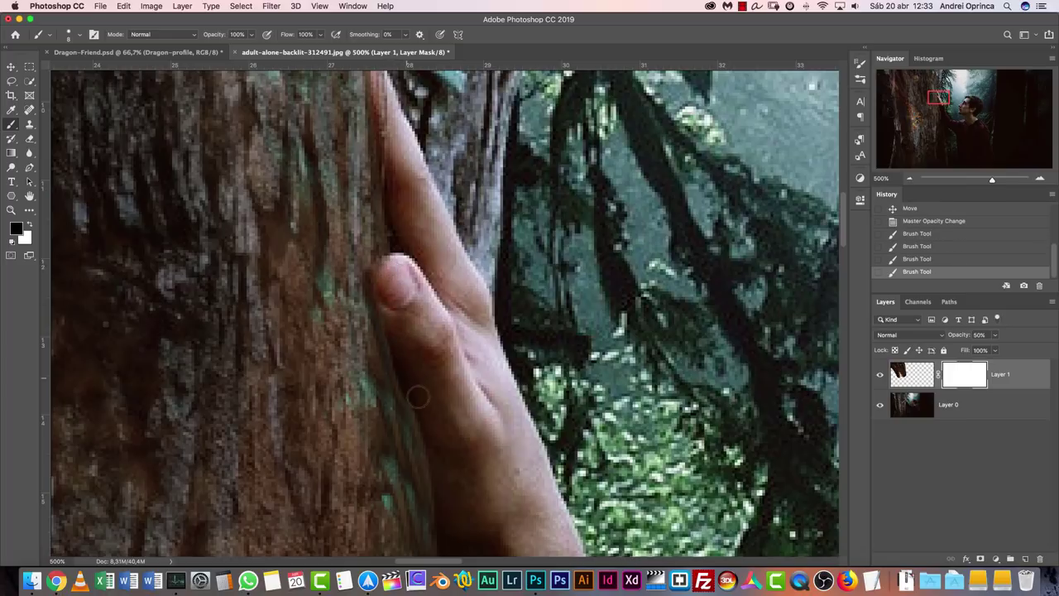
pyautogui.moveTo(385, 331)
pyautogui.mouseDown()
pyautogui.moveTo(409, 414)
pyautogui.moveTo(439, 451)
pyautogui.mouseUp()
pyautogui.moveTo(409, 414); pyautogui.dragTo(439, 497)
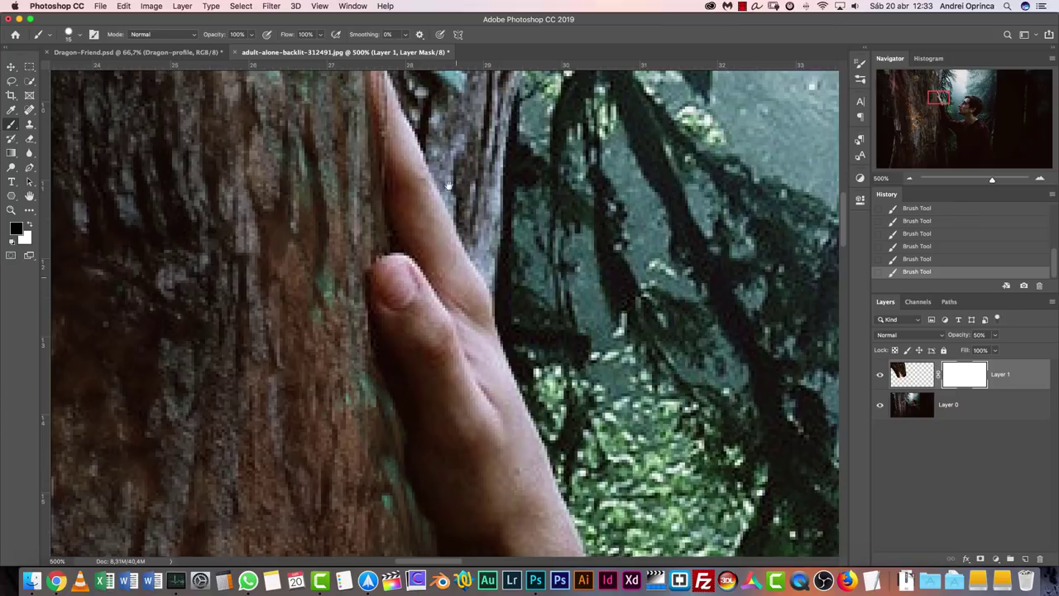
pyautogui.scroll(5, 437, 497)
pyautogui.moveTo(404, 258); pyautogui.dragTo(386, 190)
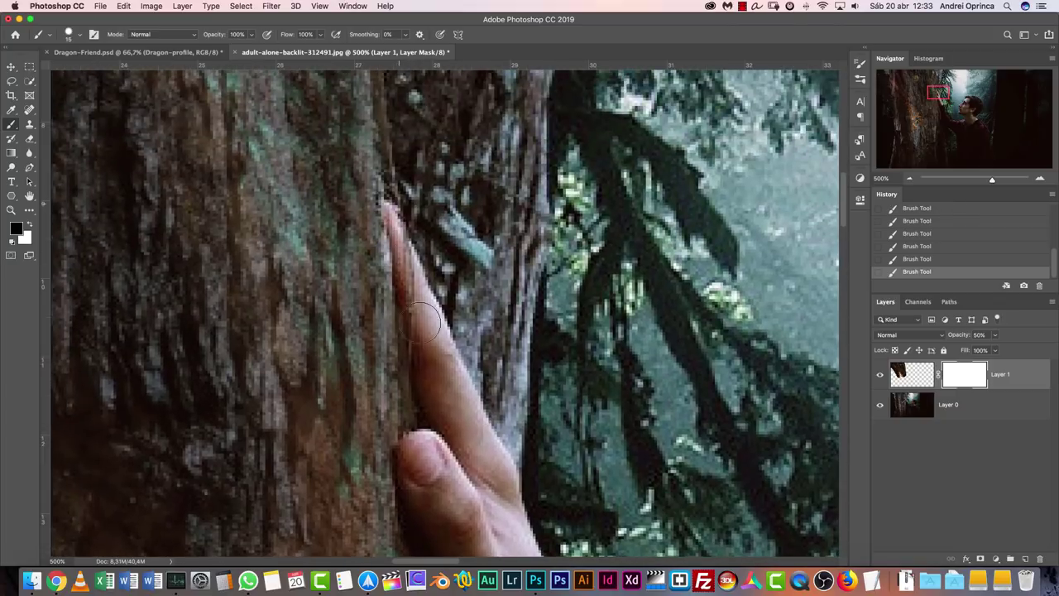
# Restore the dragon layer's opacity to 100% and paint the mask white near the fingertip to recover the dragon's edge.
pyautogui.click(995, 335)
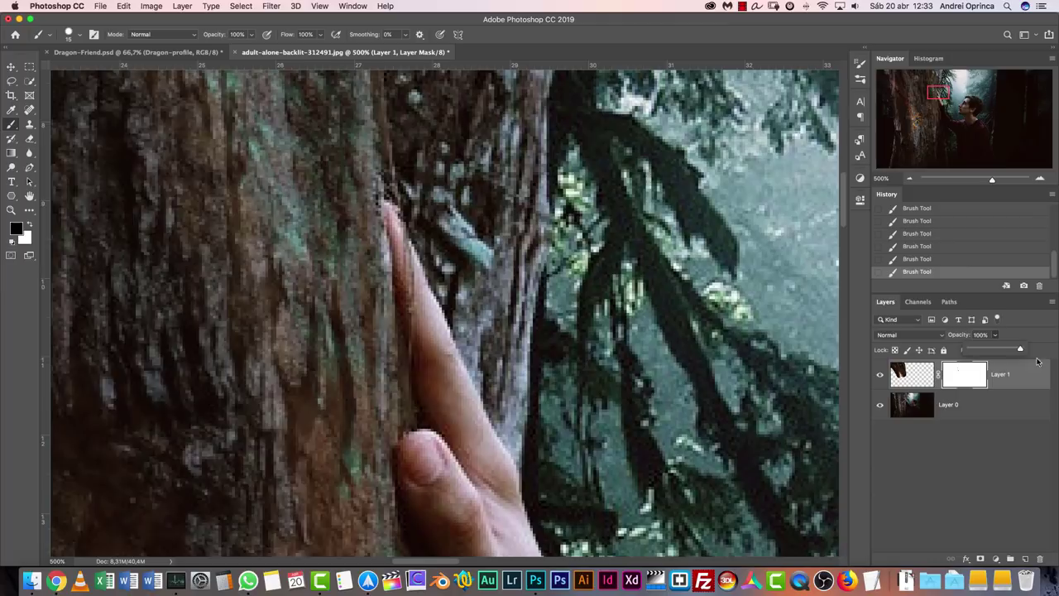
pyautogui.click(979, 381)
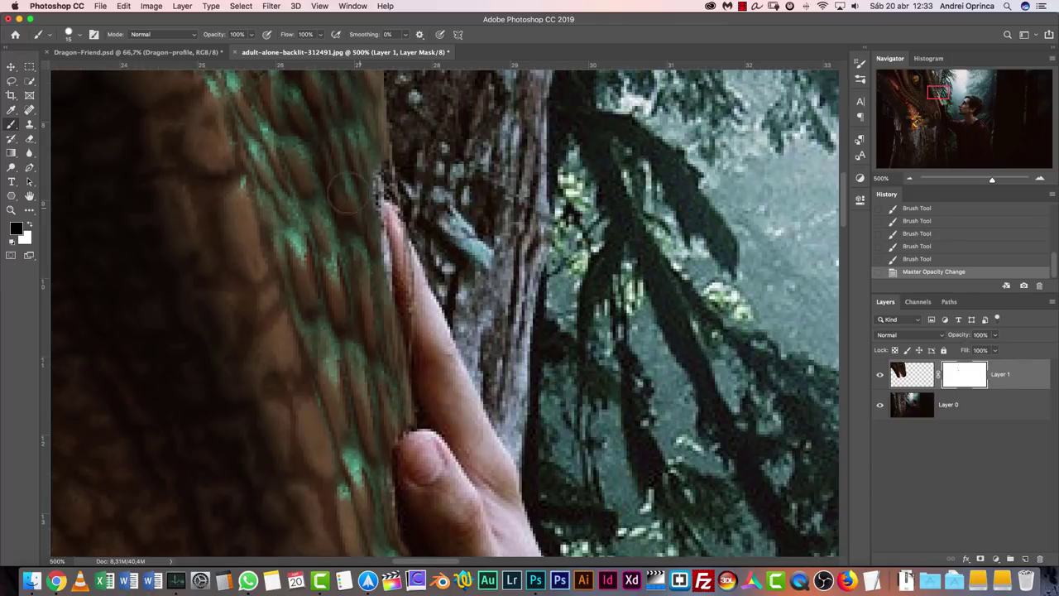
pyautogui.press('x')
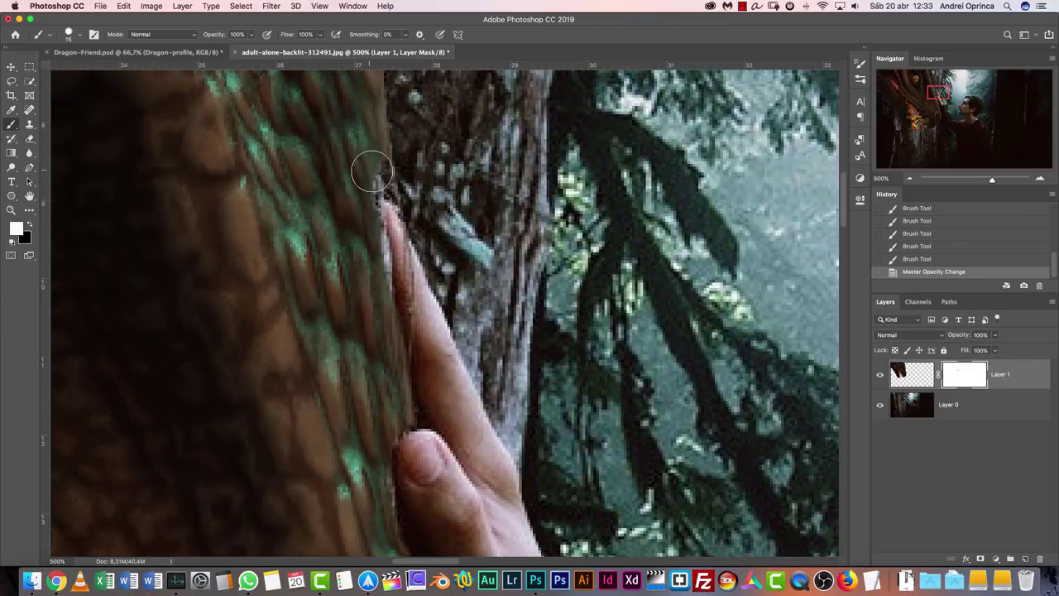
pyautogui.moveTo(362, 206); pyautogui.dragTo(364, 265)
# Turn off Shape Dynamics for the 15 px brush.
pyautogui.click(859, 79)
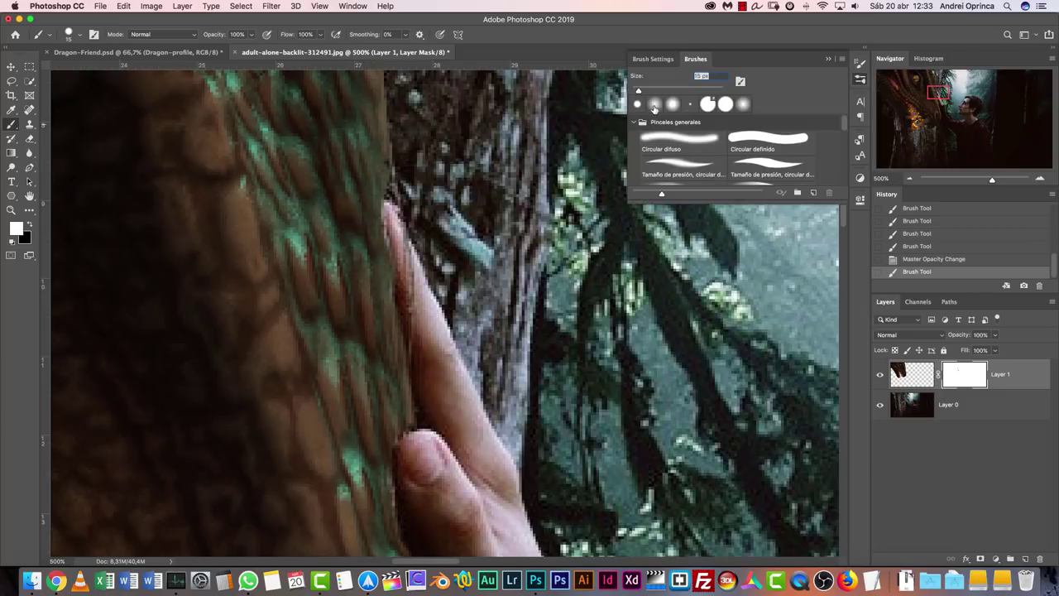
pyautogui.press('Return')
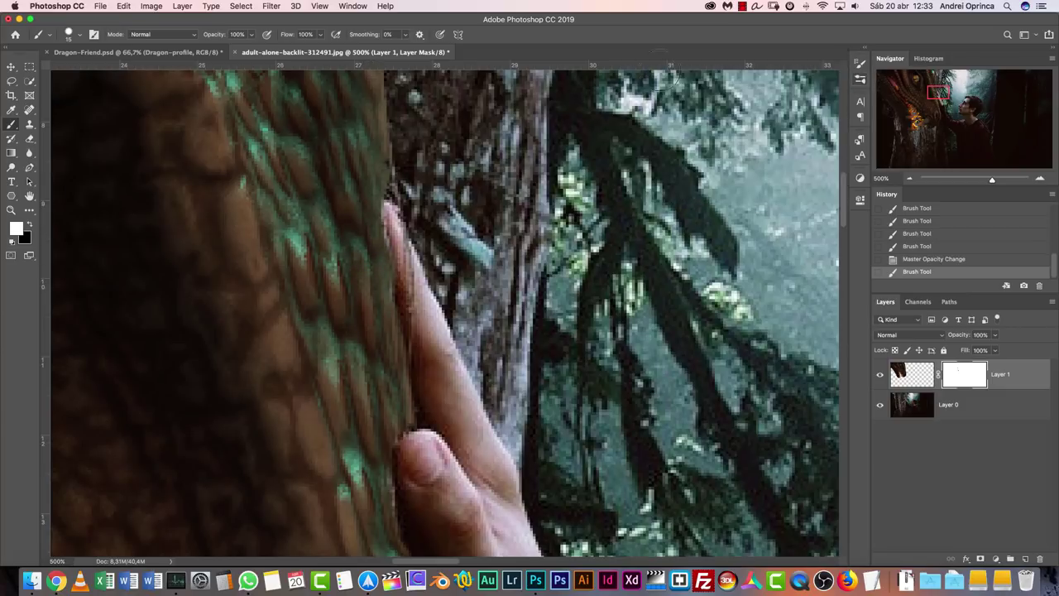
pyautogui.click(858, 63)
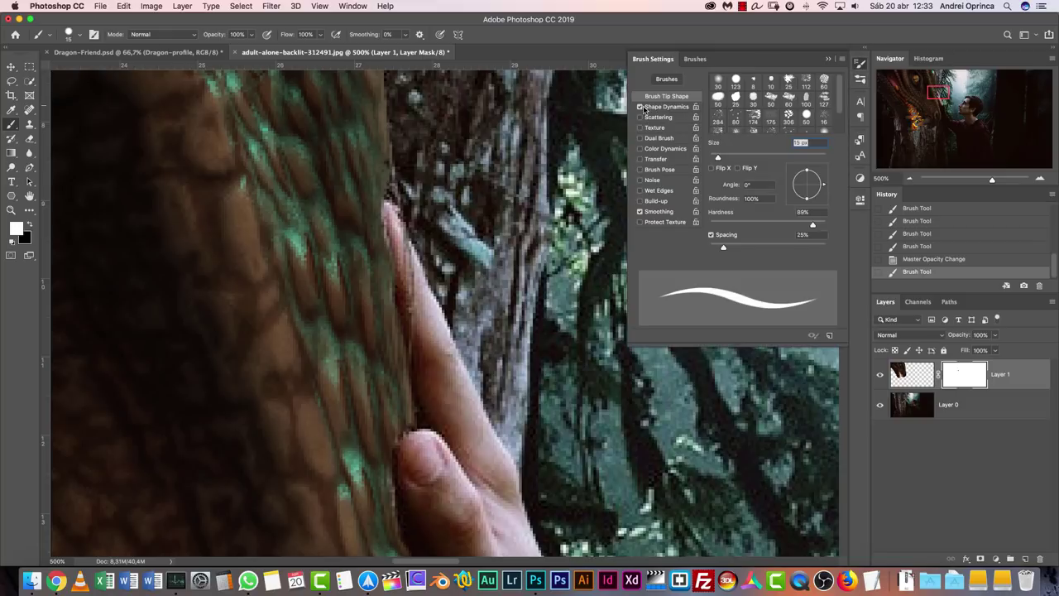
pyautogui.click(643, 108)
pyautogui.click(829, 61)
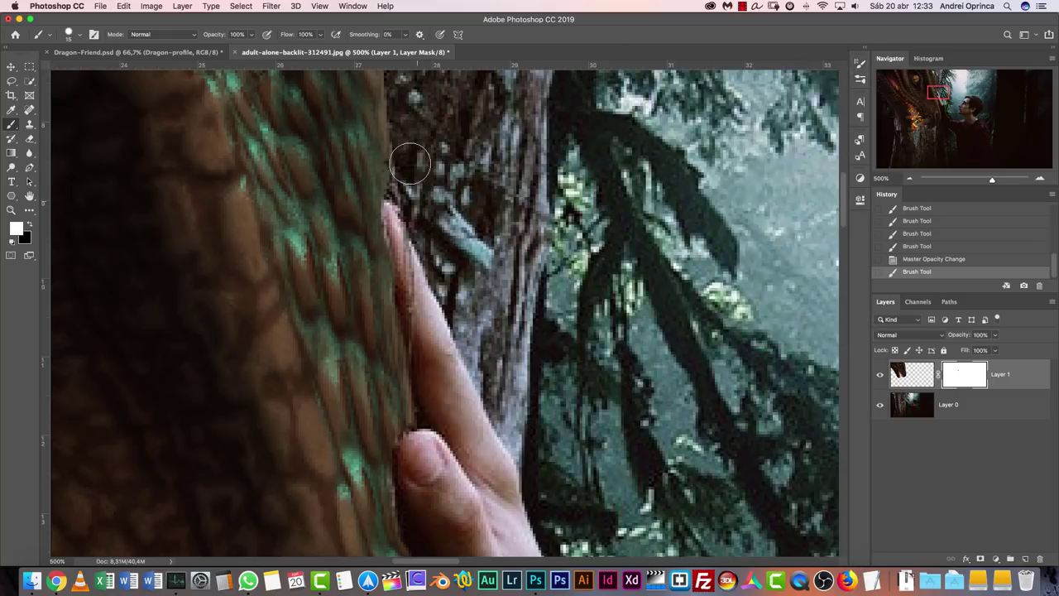
# Refine the dragon's mask beside the fingers and thumb with black and white strokes, undoing one stray stroke.
pyautogui.press('x')
pyautogui.moveTo(378, 152)
pyautogui.mouseDown()
pyautogui.moveTo(380, 177)
pyautogui.moveTo(355, 210)
pyautogui.mouseUp()
pyautogui.moveTo(355, 309)
pyautogui.mouseDown()
pyautogui.moveTo(392, 407)
pyautogui.moveTo(419, 203)
pyautogui.mouseUp()
pyautogui.press('super+z')
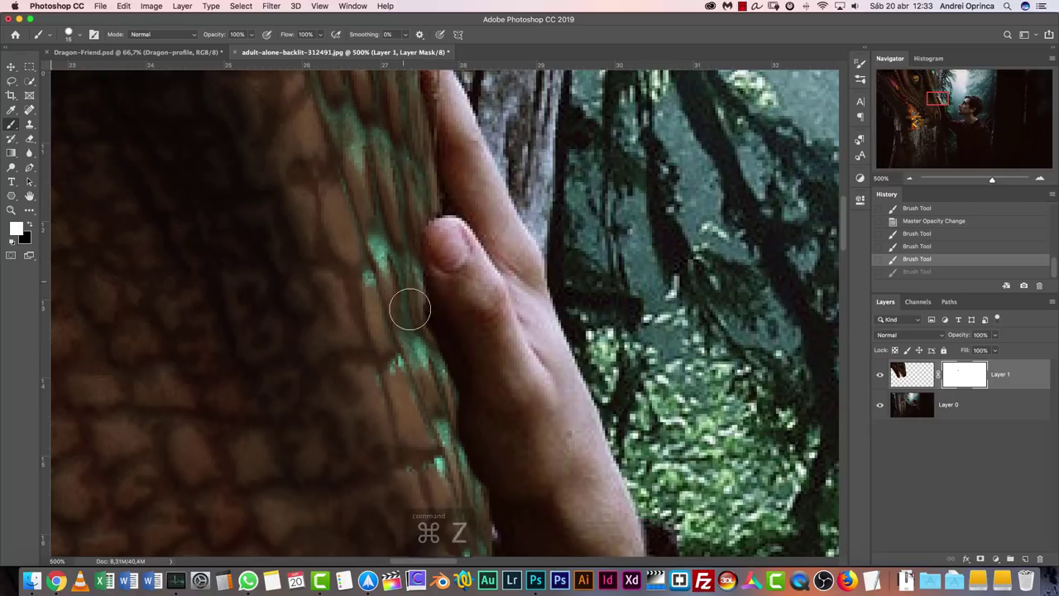
pyautogui.moveTo(442, 391)
pyautogui.mouseDown()
pyautogui.moveTo(468, 497)
pyautogui.moveTo(438, 418)
pyautogui.moveTo(413, 287)
pyautogui.moveTo(411, 310)
pyautogui.mouseUp()
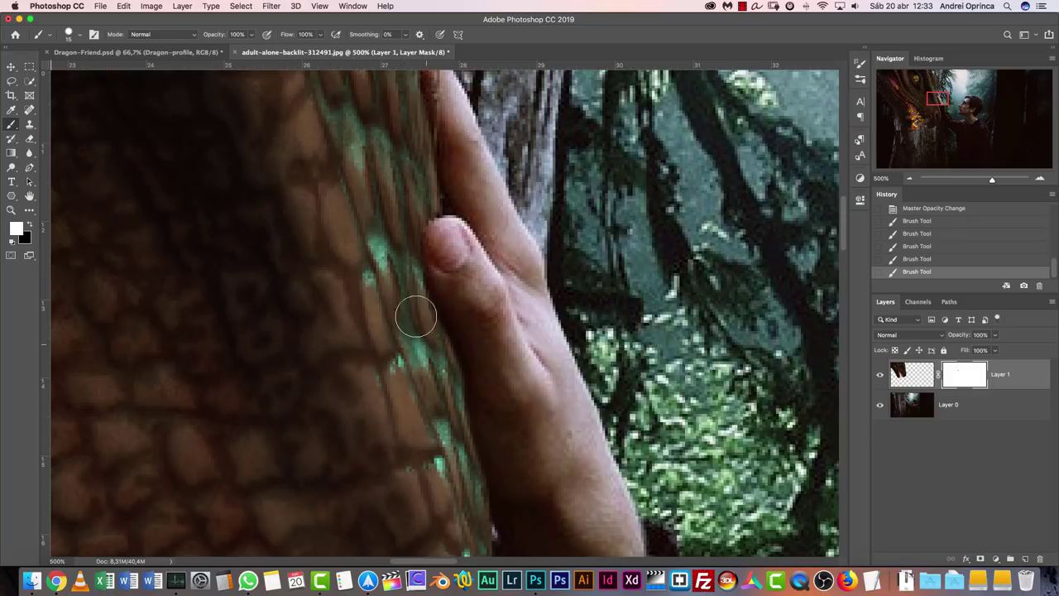
pyautogui.press('super+1')
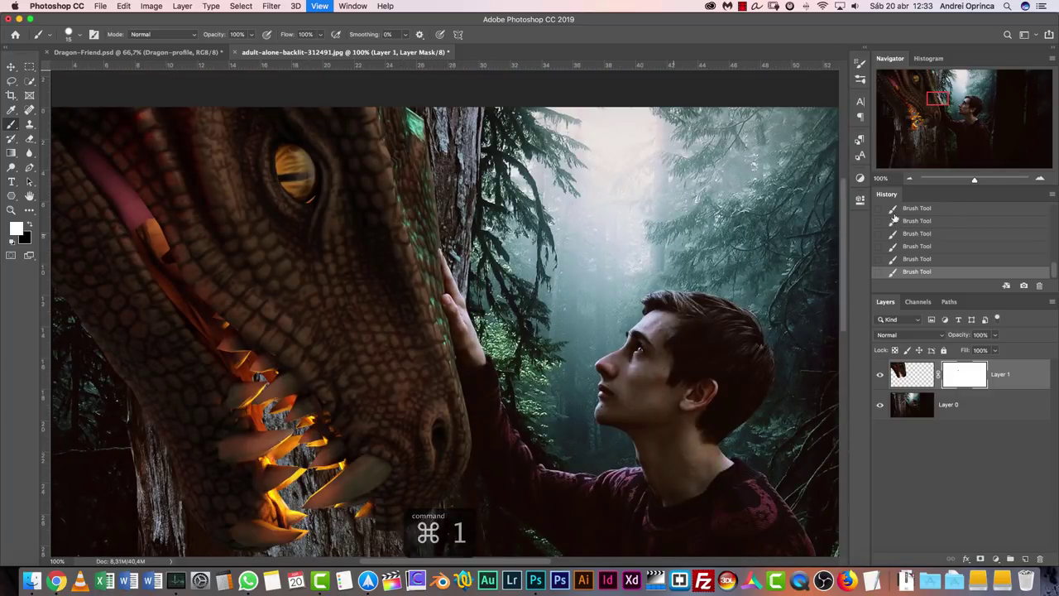
pyautogui.press('super+plus')
pyautogui.press('super+plus')
pyautogui.press('super+plus')
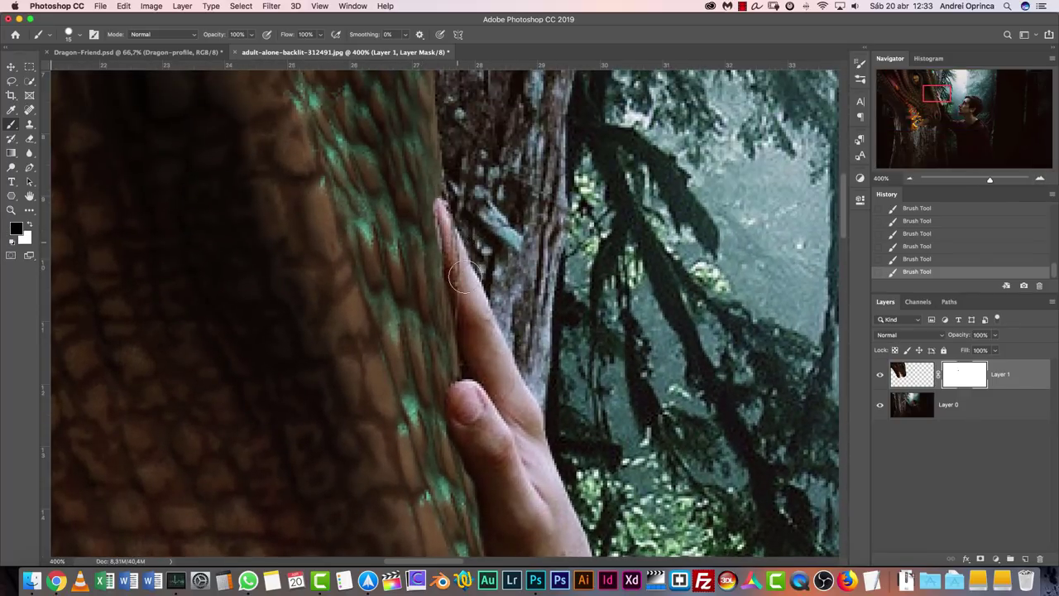
pyautogui.press('x')
pyautogui.press('super+1')
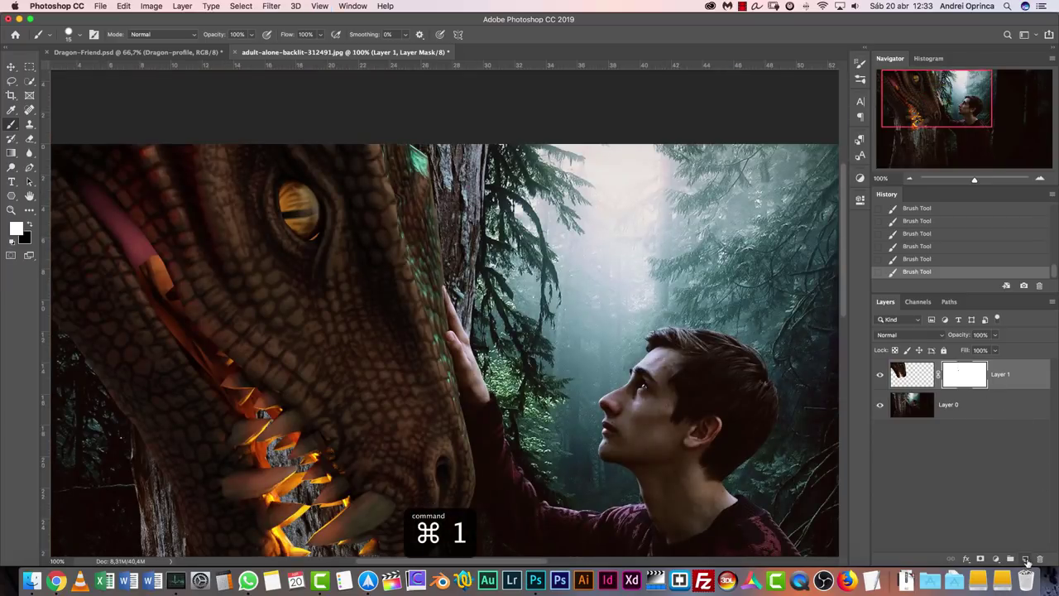
# Create a new layer clipped to the dragon layer and name it "shadow".
pyautogui.click(1026, 562)
pyautogui.keyDown('alt'); pyautogui.click(939, 389); pyautogui.keyUp('alt')
pyautogui.doubleClick(970, 374)
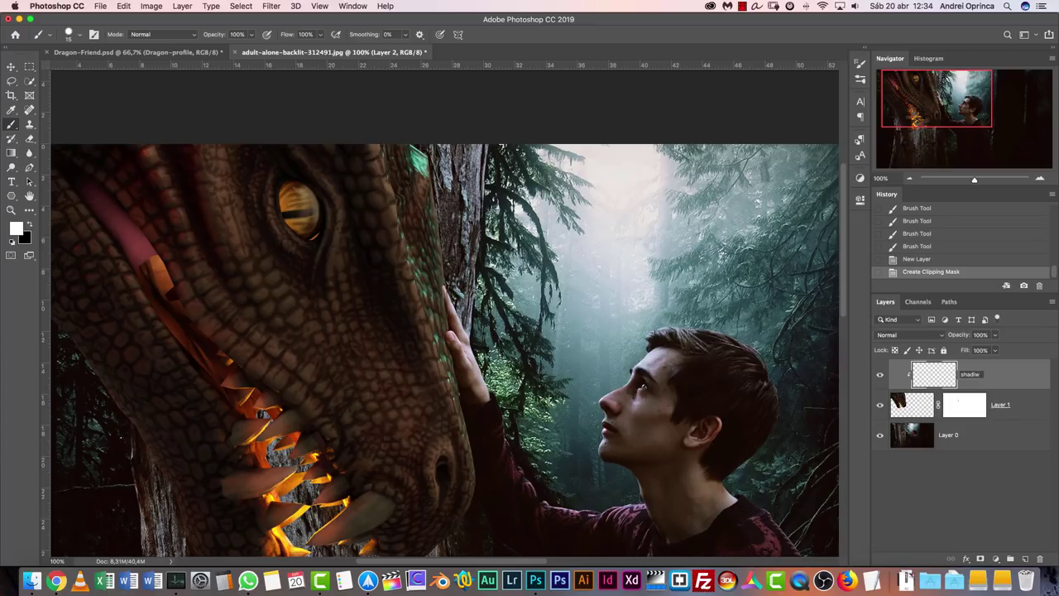
pyautogui.press('Return')
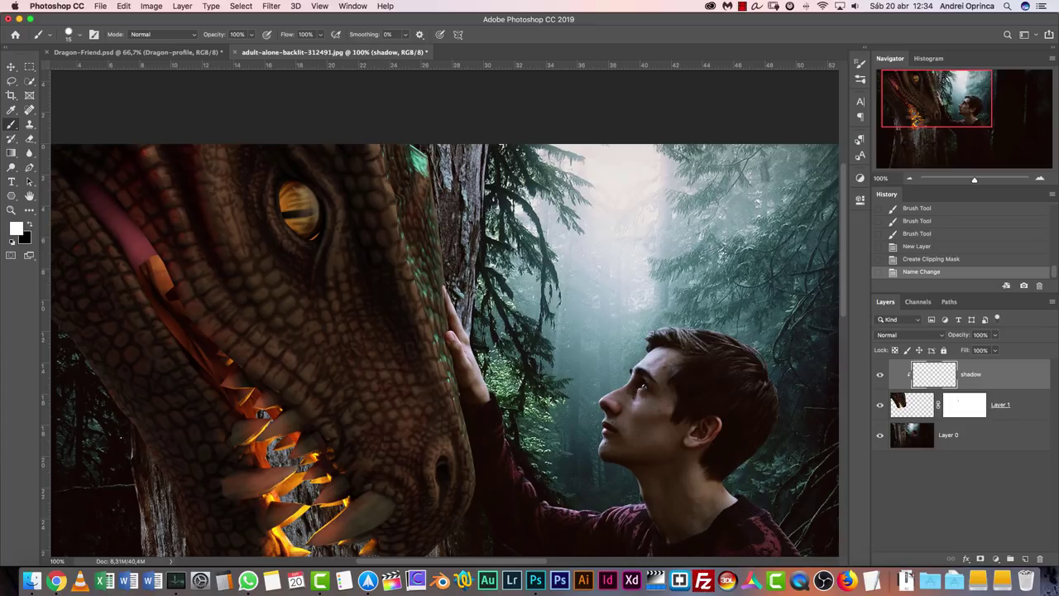
# Set up a soft black brush with 0% hardness, 40 px size, 20% opacity and 30% flow.
pyautogui.rightClick(357, 247)
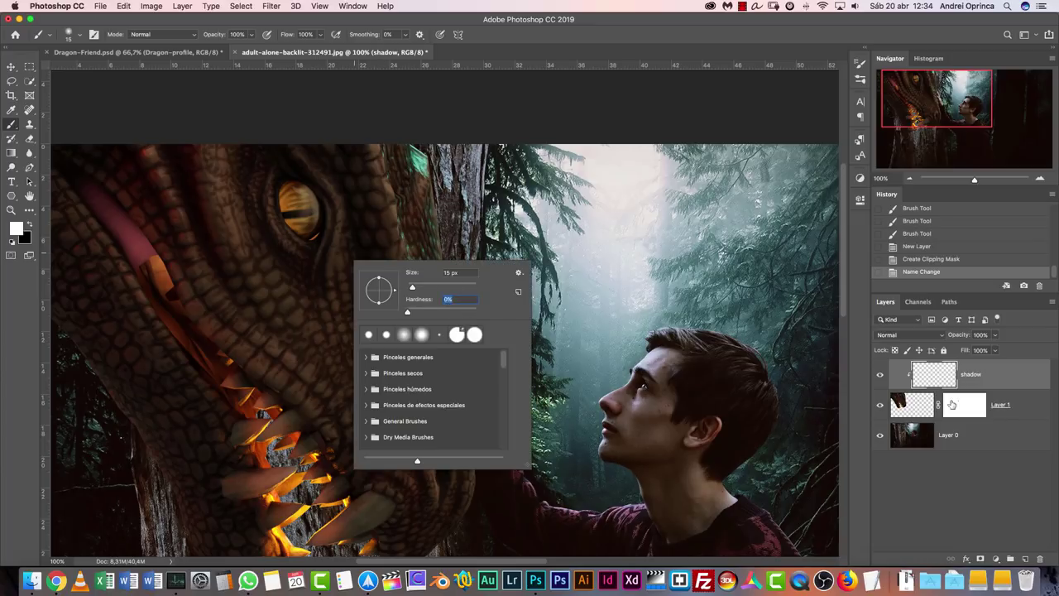
pyautogui.press('Return')
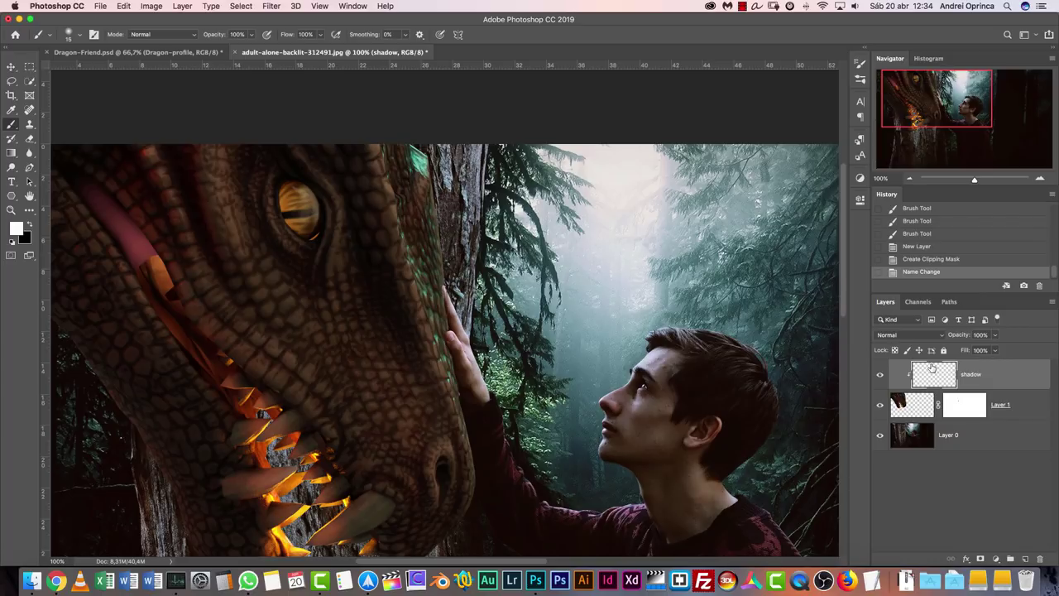
pyautogui.press('x')
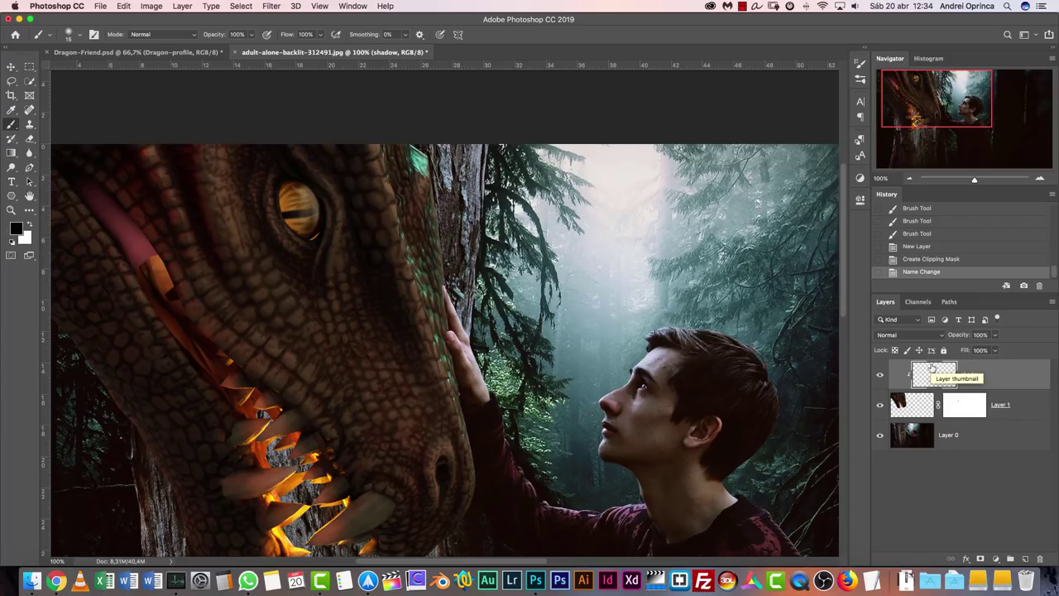
pyautogui.press('2')
pyautogui.moveTo(470, 282); pyautogui.dragTo(430, 250)
pyautogui.rightClick(445, 247)
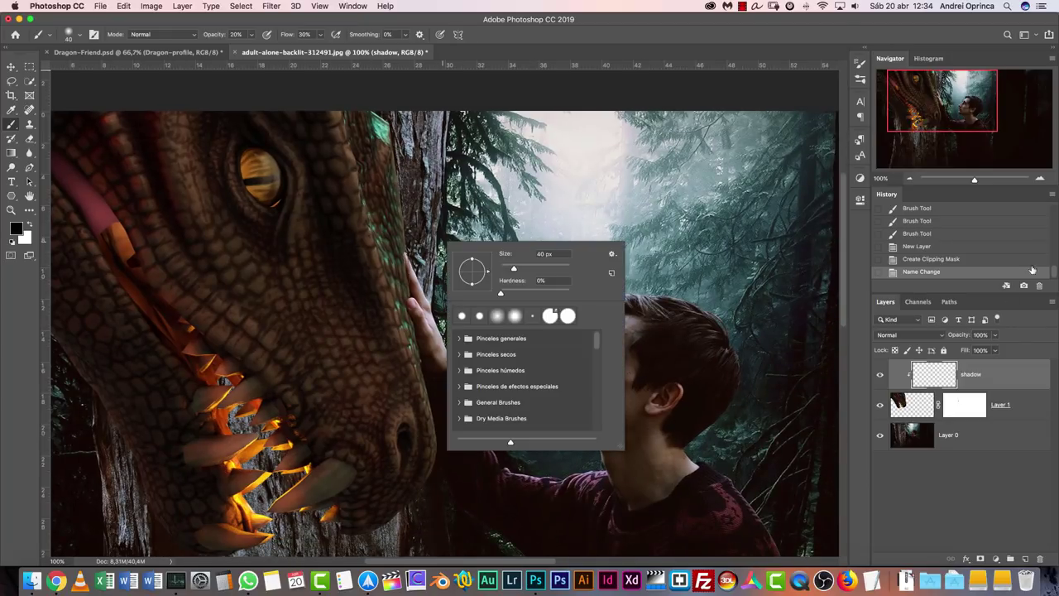
# Paint soft black shadow on the dragon's edge beside the fingers and reduce the brush to 25 px.
pyautogui.click(1040, 179)
pyautogui.moveTo(389, 207)
pyautogui.mouseDown()
pyautogui.moveTo(377, 186)
pyautogui.moveTo(380, 248)
pyautogui.moveTo(382, 200)
pyautogui.moveTo(390, 226)
pyautogui.moveTo(382, 265)
pyautogui.mouseUp()
pyautogui.moveTo(368, 203); pyautogui.dragTo(377, 240)
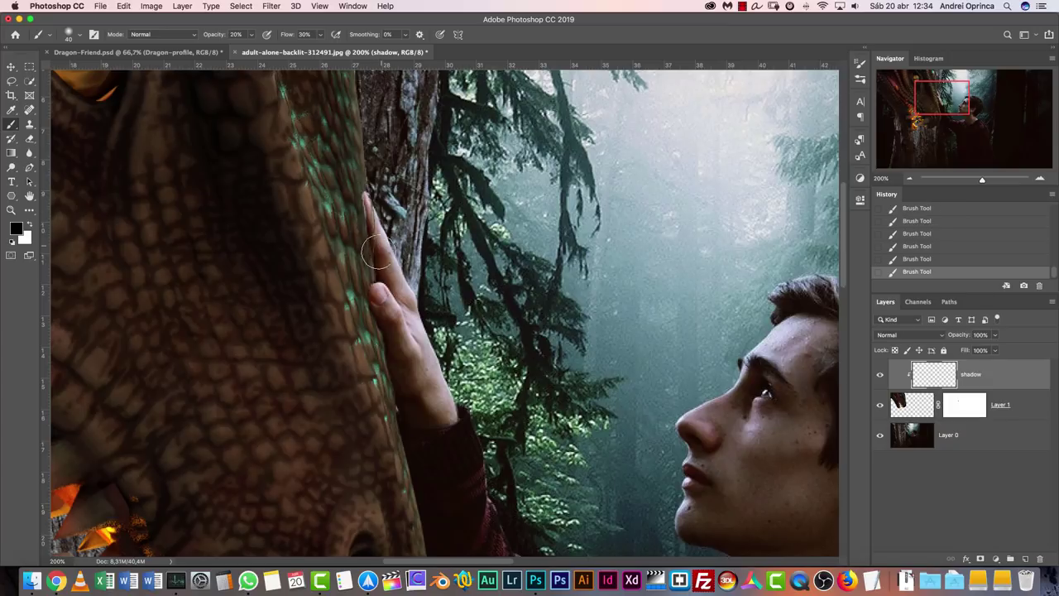
pyautogui.press('[')
pyautogui.press('[')
pyautogui.press('[')
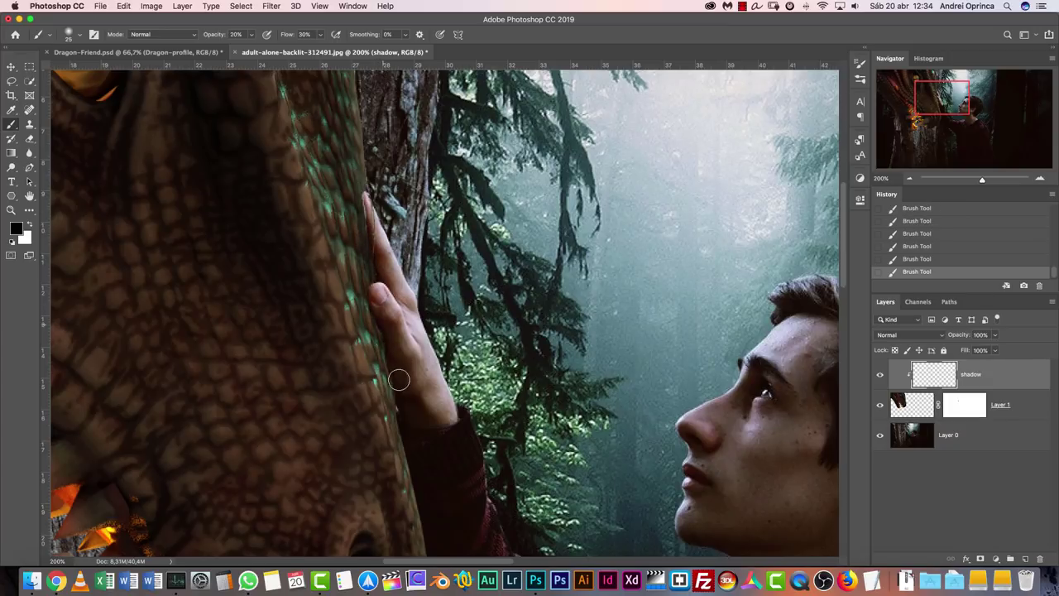
# Deepen the contact shadow on the dragon beside the hand and wrist with varied brush sizes, undoing the last stroke.
pyautogui.press(']')
pyautogui.press(']')
pyautogui.press(']')
pyautogui.press('[')
pyautogui.press('[')
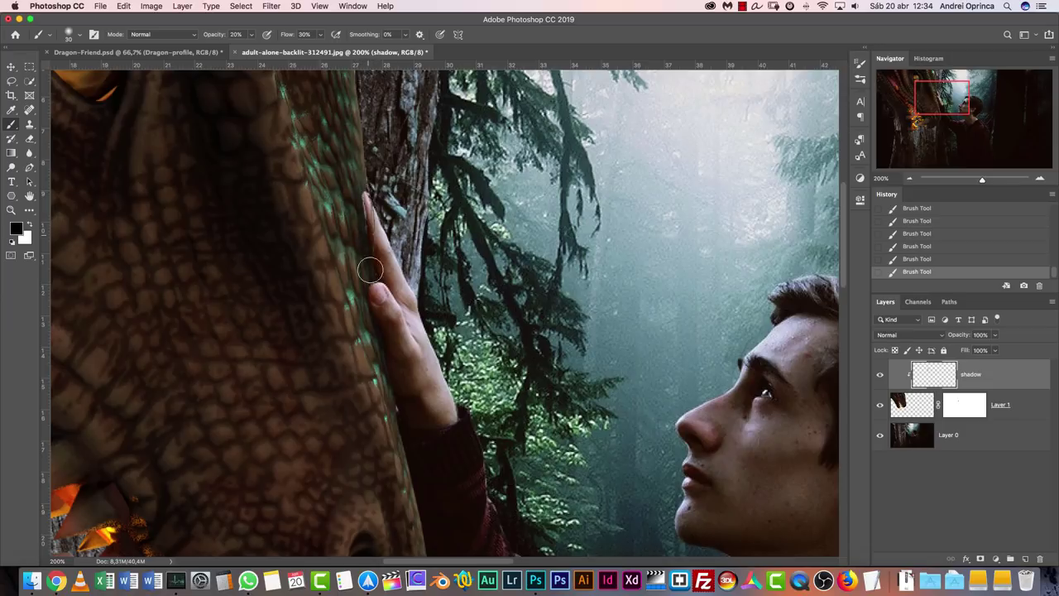
pyautogui.press(']')
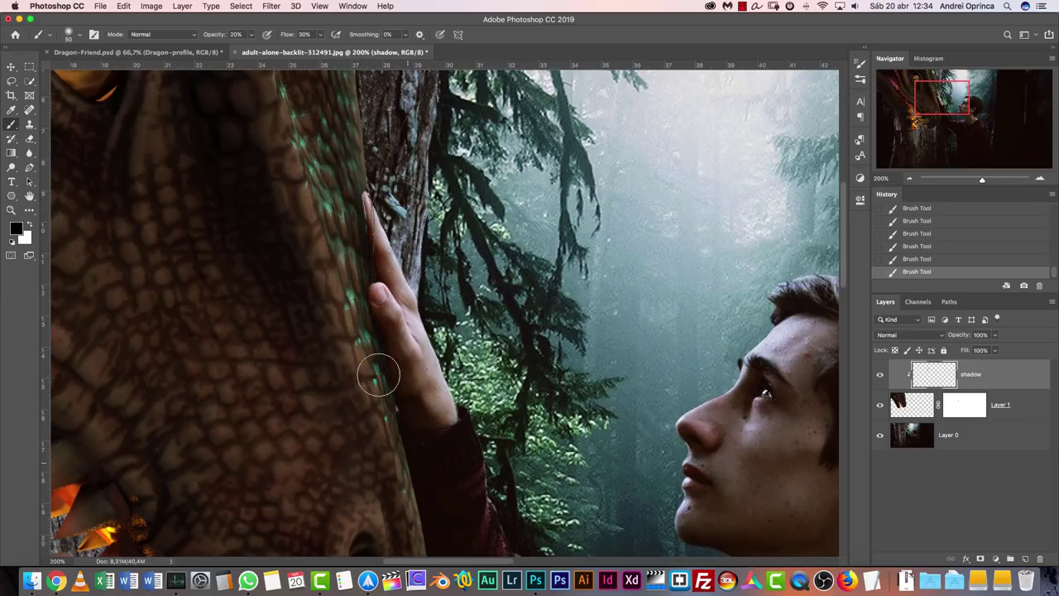
pyautogui.press(']')
pyautogui.press(']')
pyautogui.press('super+z')
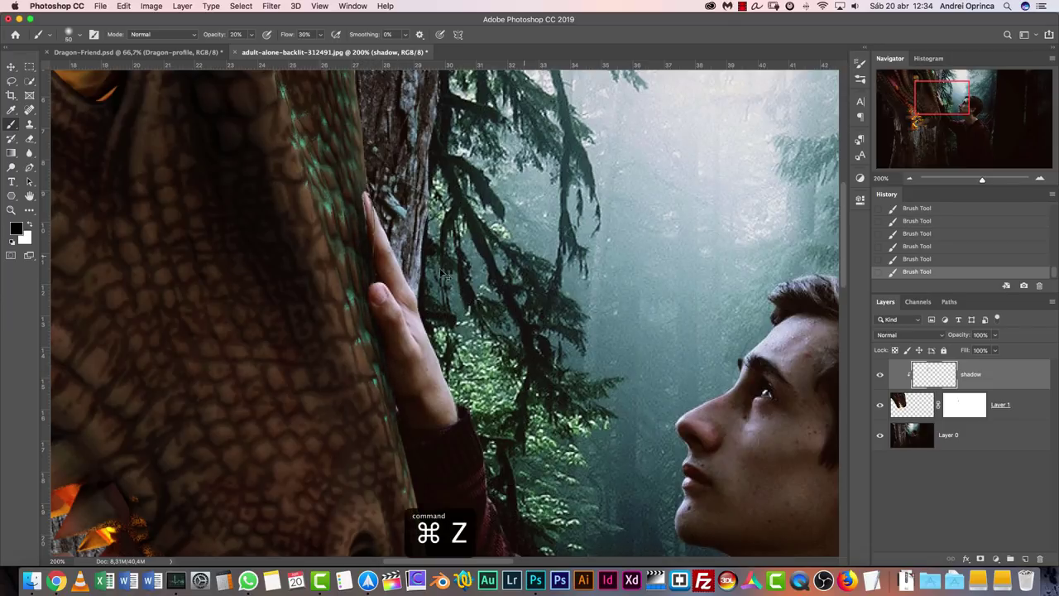
# Paint shadow down the dragon's snout beside the wrist and sleeve with a 35 px brush at 50% opacity.
pyautogui.click(921, 221)
pyautogui.moveTo(307, 213); pyautogui.dragTo(345, 158)
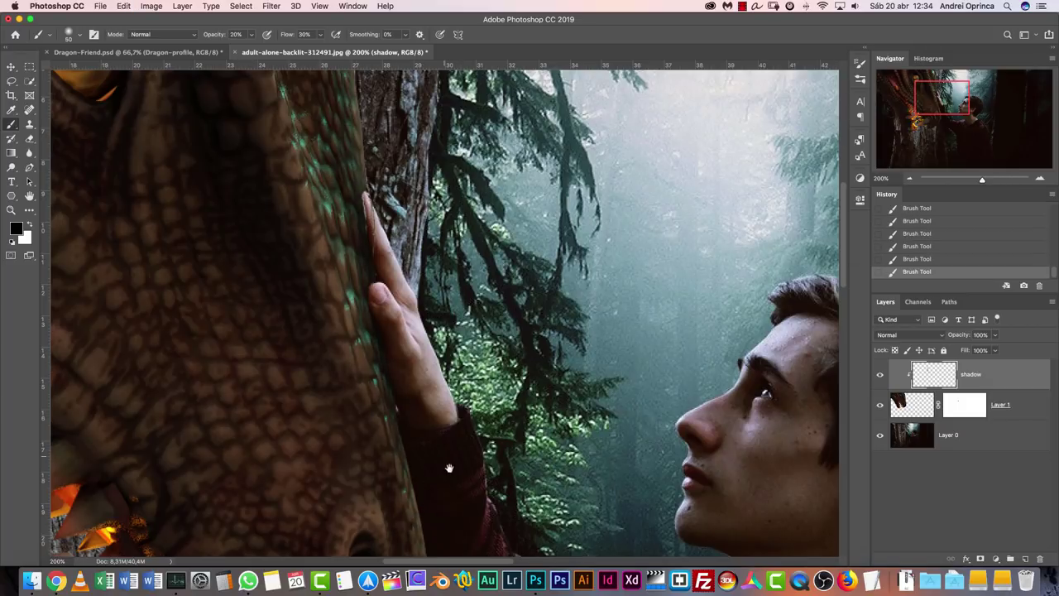
pyautogui.moveTo(447, 466); pyautogui.dragTo(397, 334)
pyautogui.press('[')
pyautogui.press('[')
pyautogui.press('[')
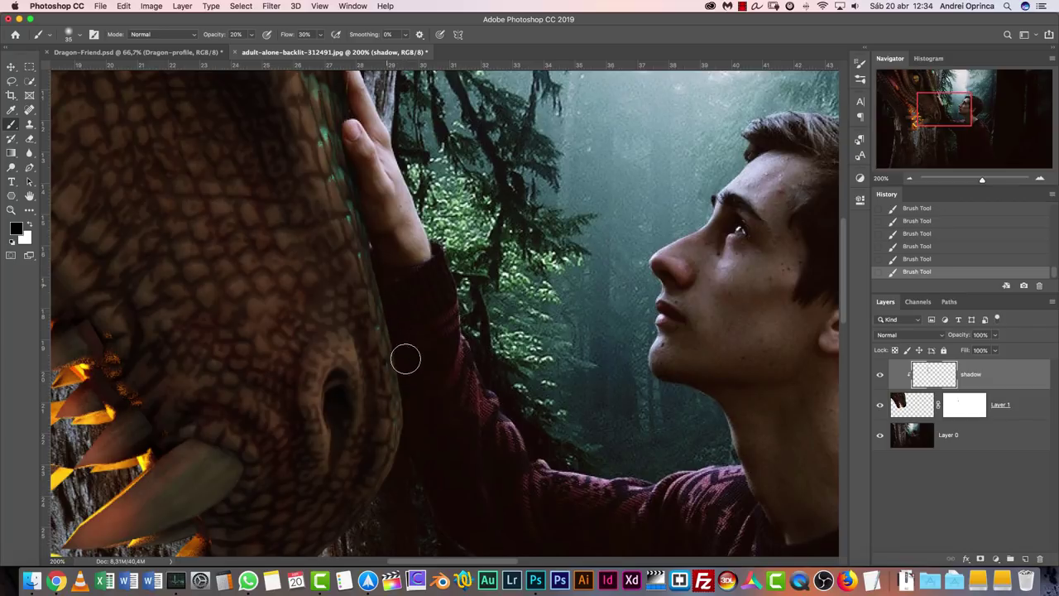
pyautogui.moveTo(386, 251); pyautogui.dragTo(413, 369)
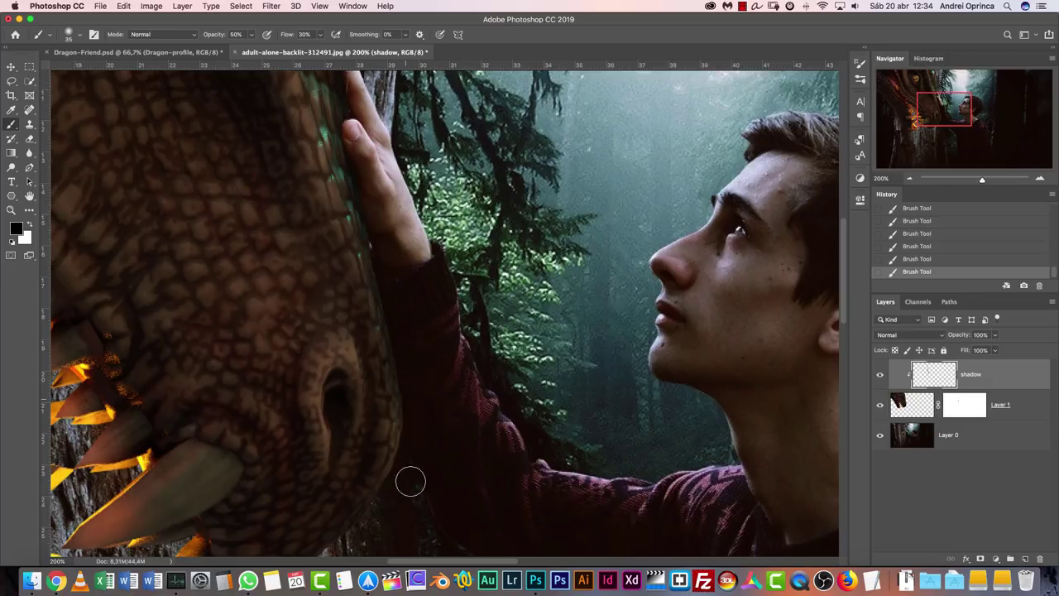
# Compare the whole composition with the shadow layer hidden and shown.
pyautogui.press('super+1')
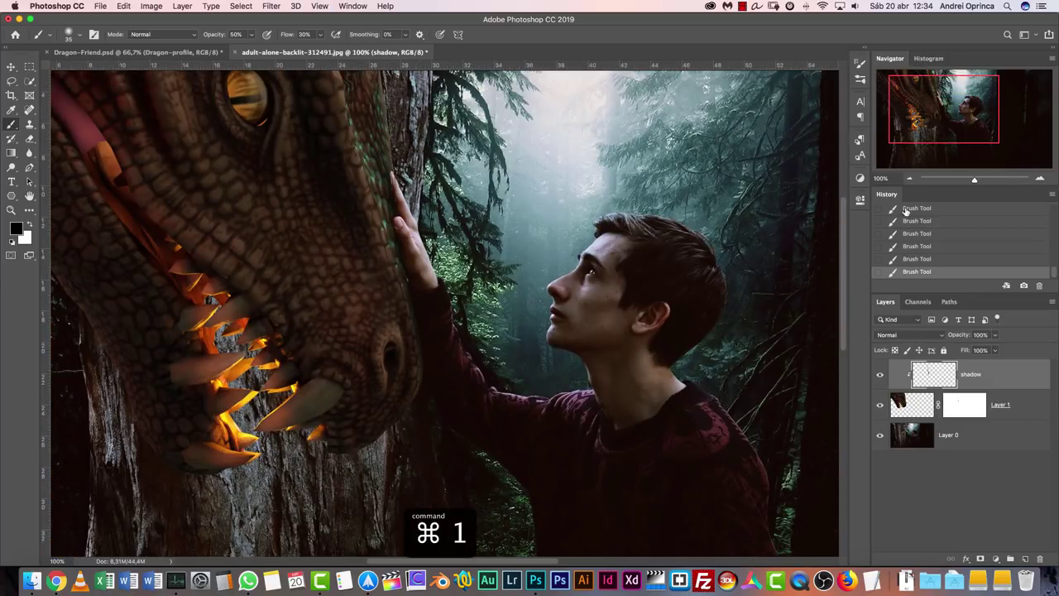
pyautogui.press('super+minus')
pyautogui.click(880, 375)
pyautogui.click(880, 374)
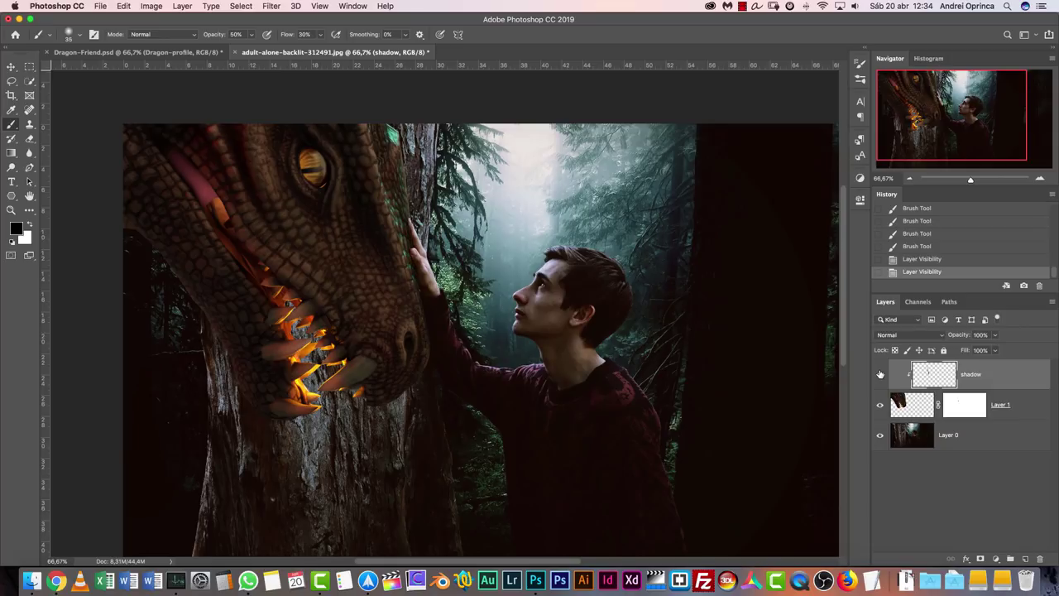
pyautogui.click(879, 374)
pyautogui.click(879, 374)
# Examine the lower layers of the finished Dragon-Friend.psd and return to the working composition.
pyautogui.click(125, 53)
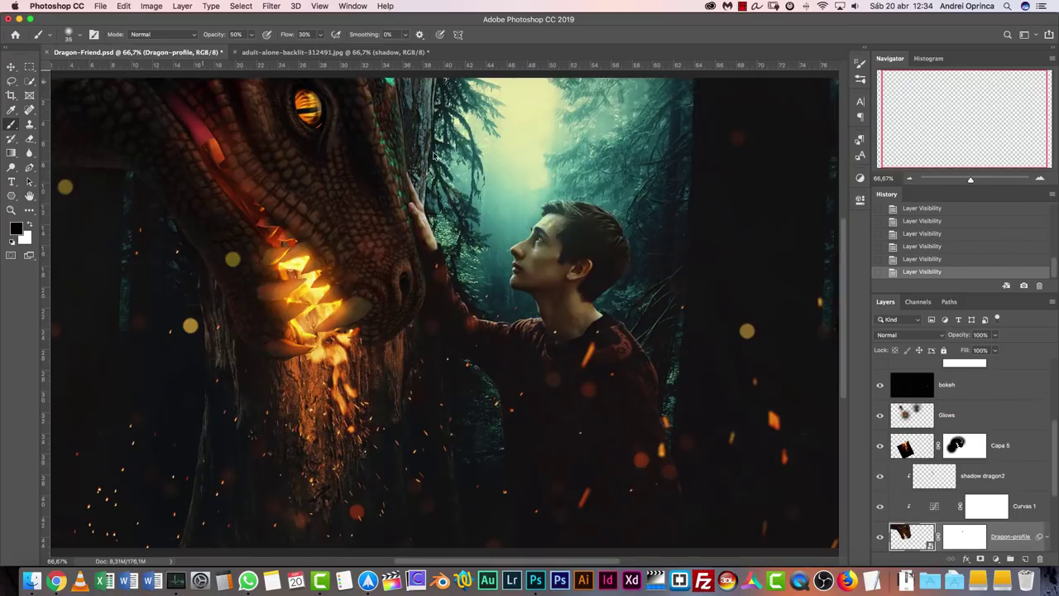
pyautogui.moveTo(1055, 449); pyautogui.dragTo(1048, 522)
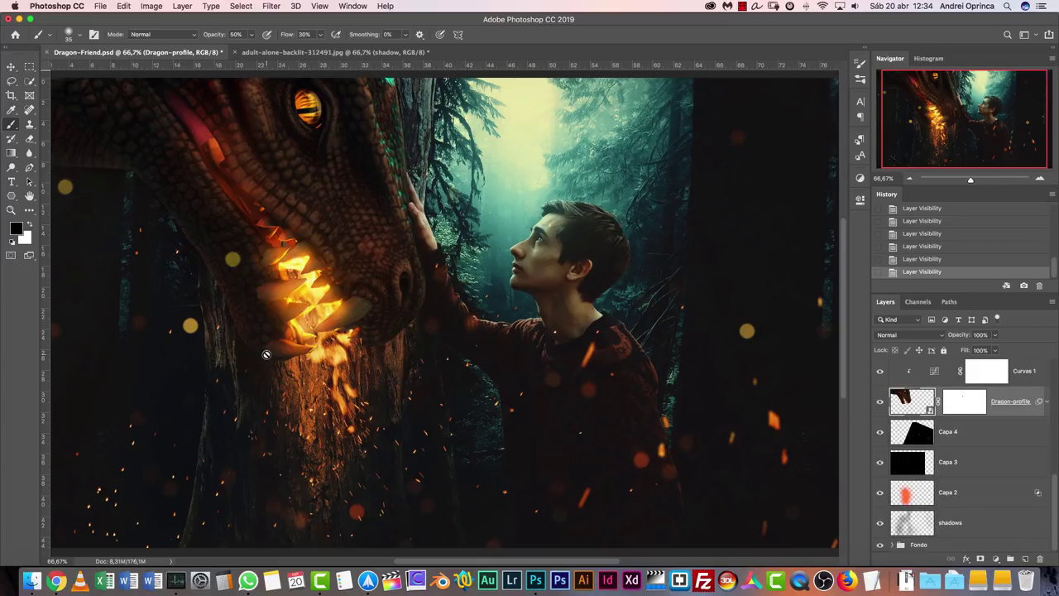
pyautogui.click(353, 53)
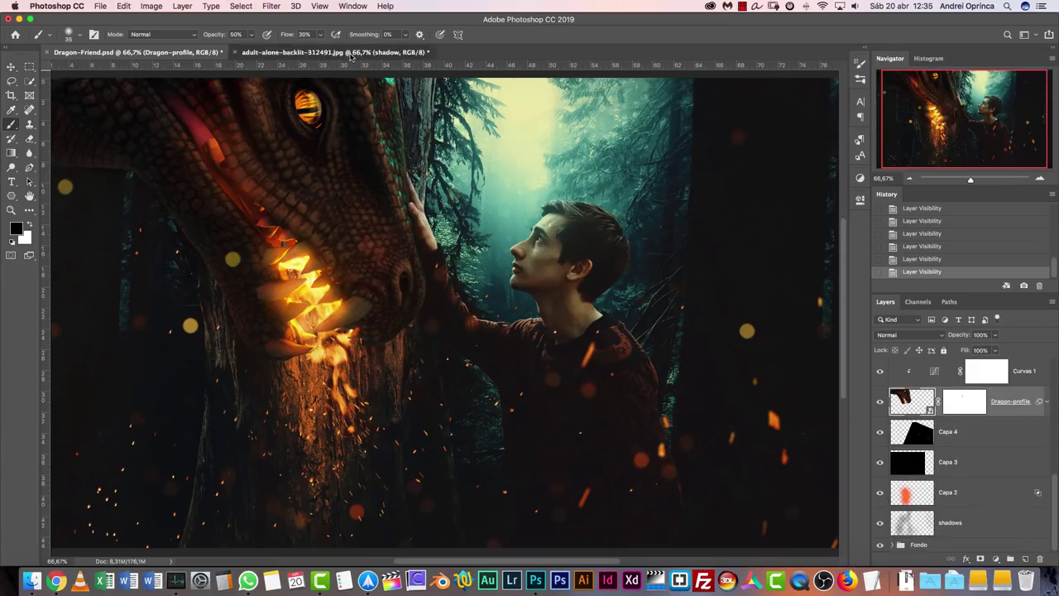
pyautogui.moveTo(383, 406); pyautogui.dragTo(488, 387)
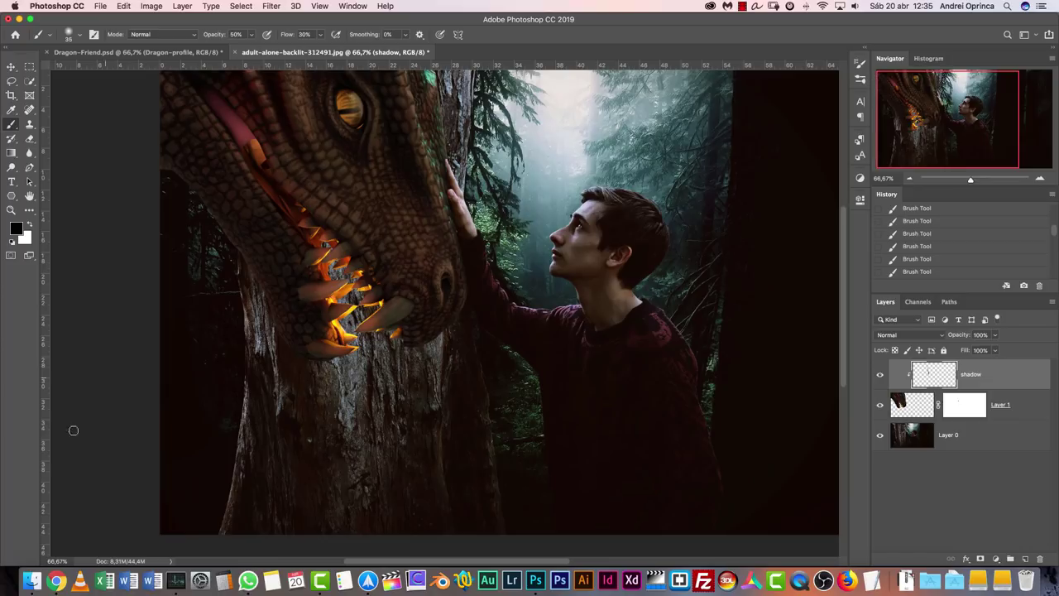
# Place the blaze-burn-burning image from the Dragon friend folder in Finder into the Photoshop composition and set its blending mode to Screen.
pyautogui.click(33, 580)
pyautogui.click(398, 133)
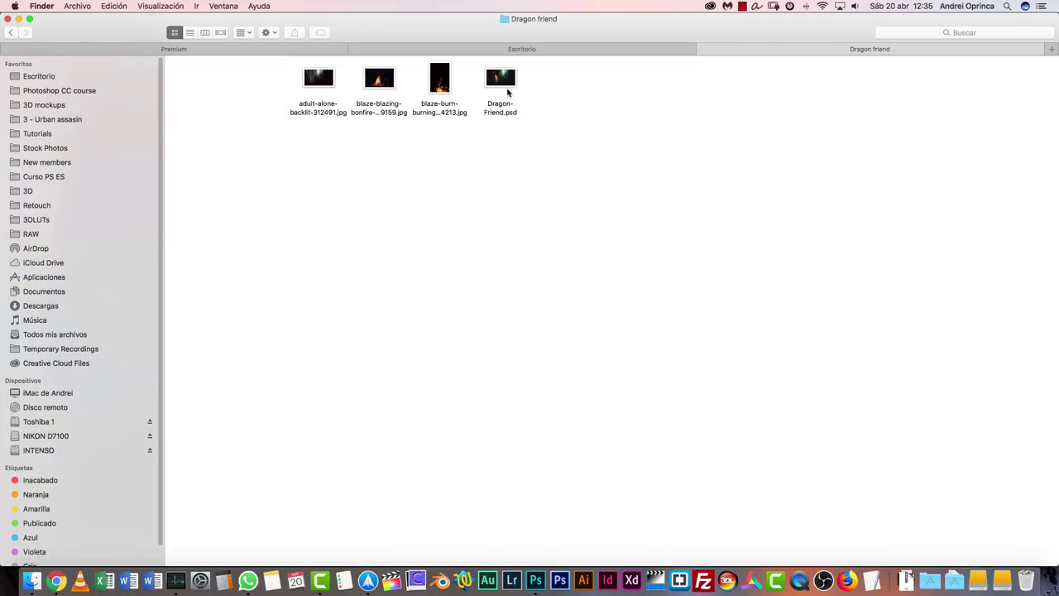
pyautogui.click(446, 86)
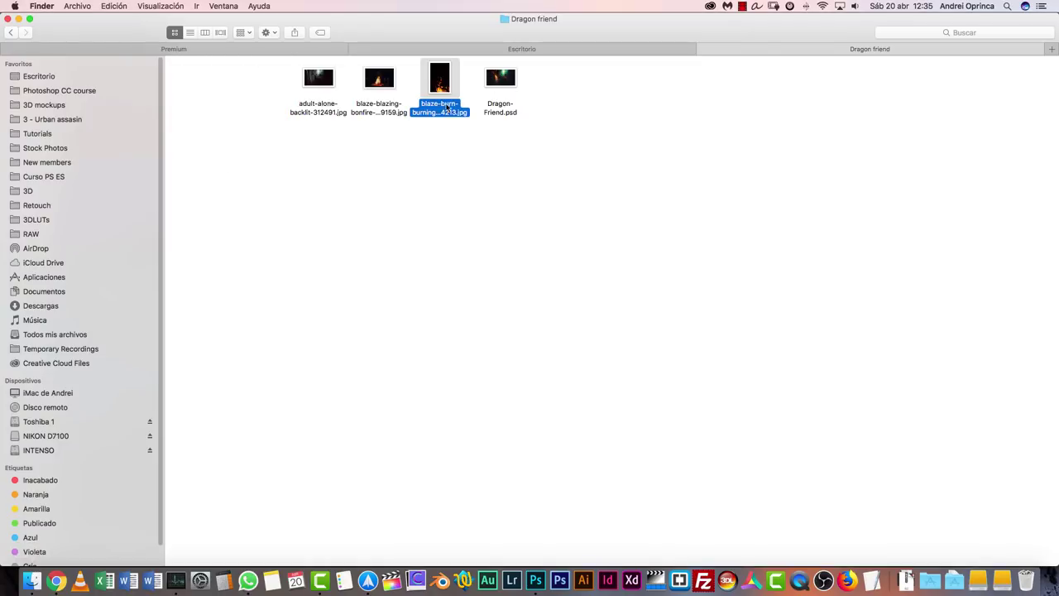
pyautogui.press('super+Tab')
pyautogui.moveTo(445, 88); pyautogui.dragTo(427, 240)
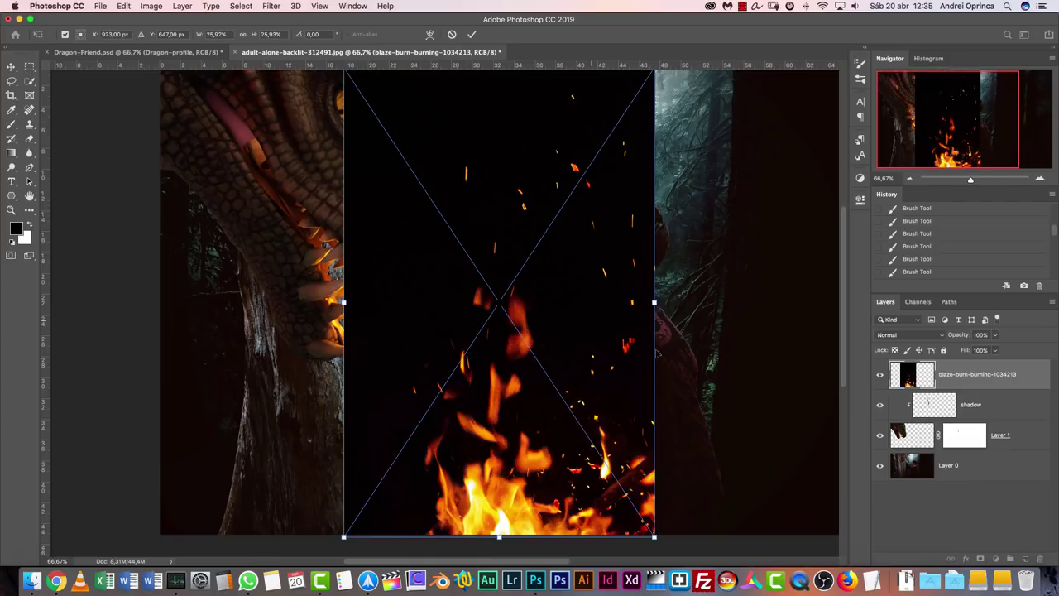
pyautogui.press('Return')
pyautogui.click(908, 335)
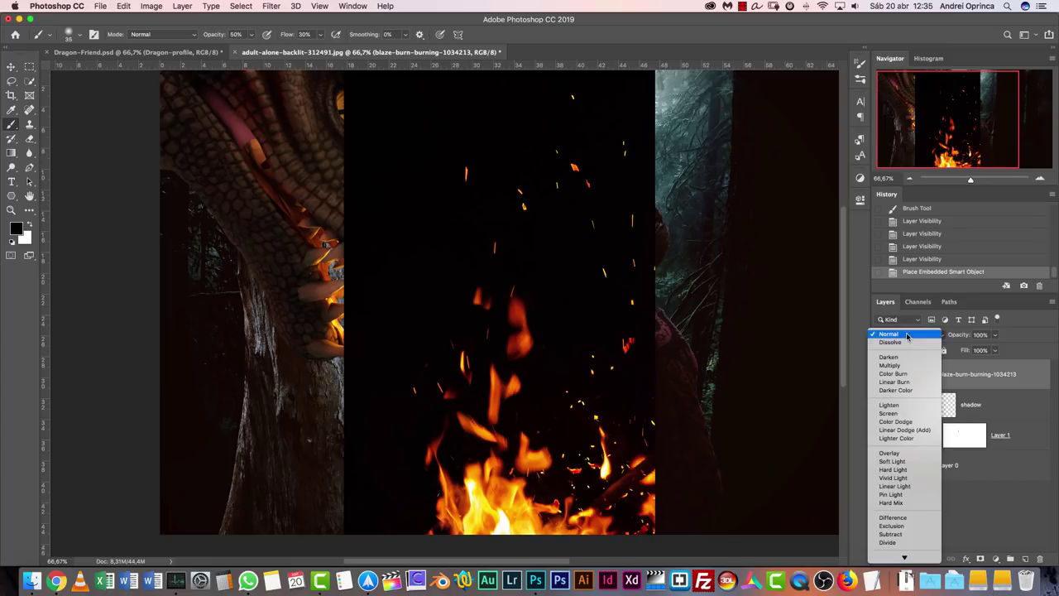
pyautogui.click(889, 413)
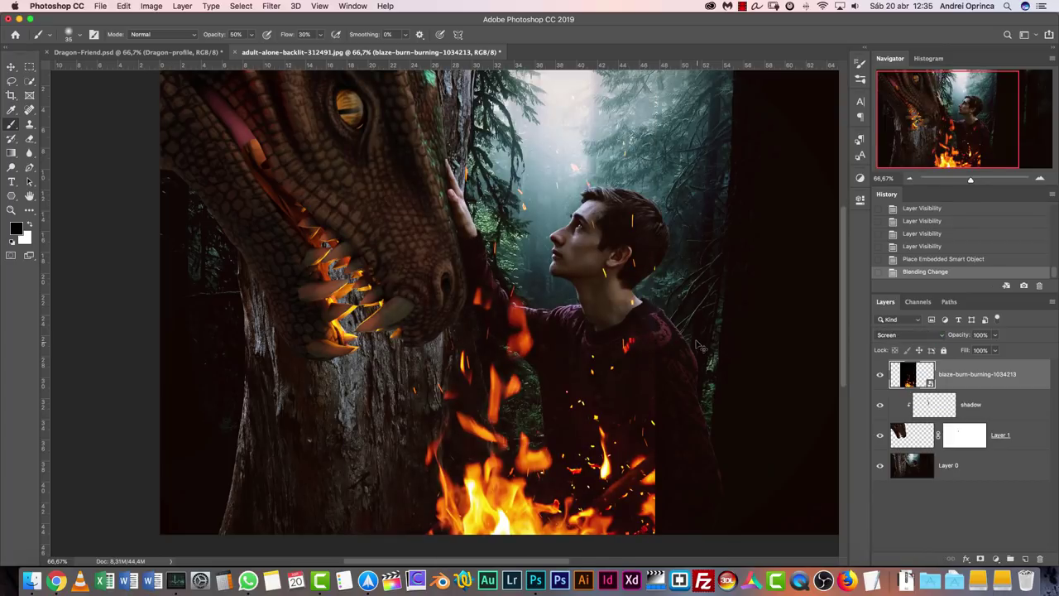
# Rotate the fire layer to about 152°, scale it to about 18% and position its flames over the dragon's jaws.
pyautogui.press('super+t')
pyautogui.moveTo(703, 222); pyautogui.dragTo(383, 282)
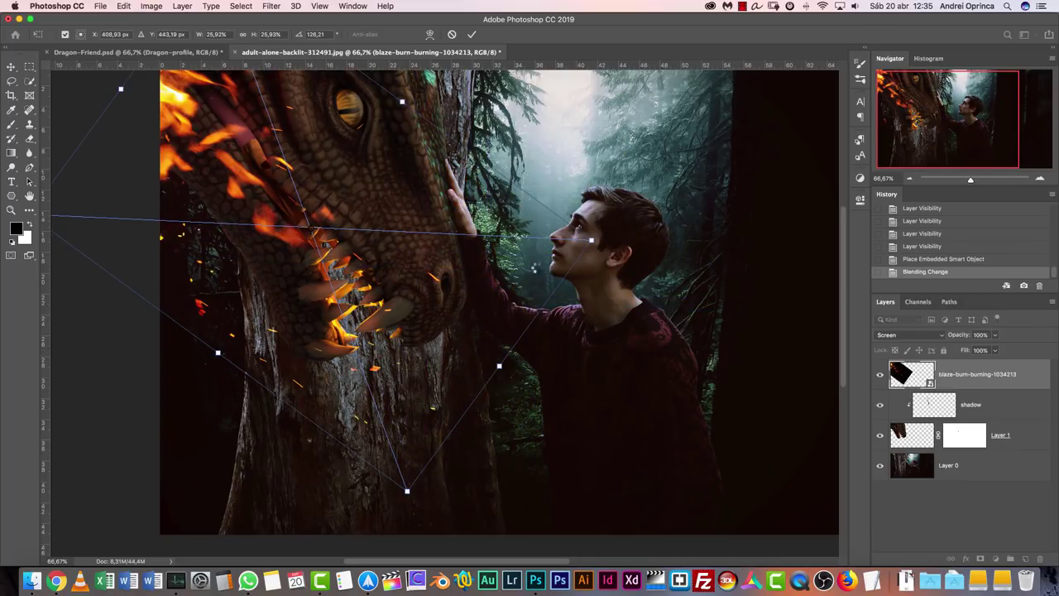
pyautogui.press('Return')
pyautogui.press('b')
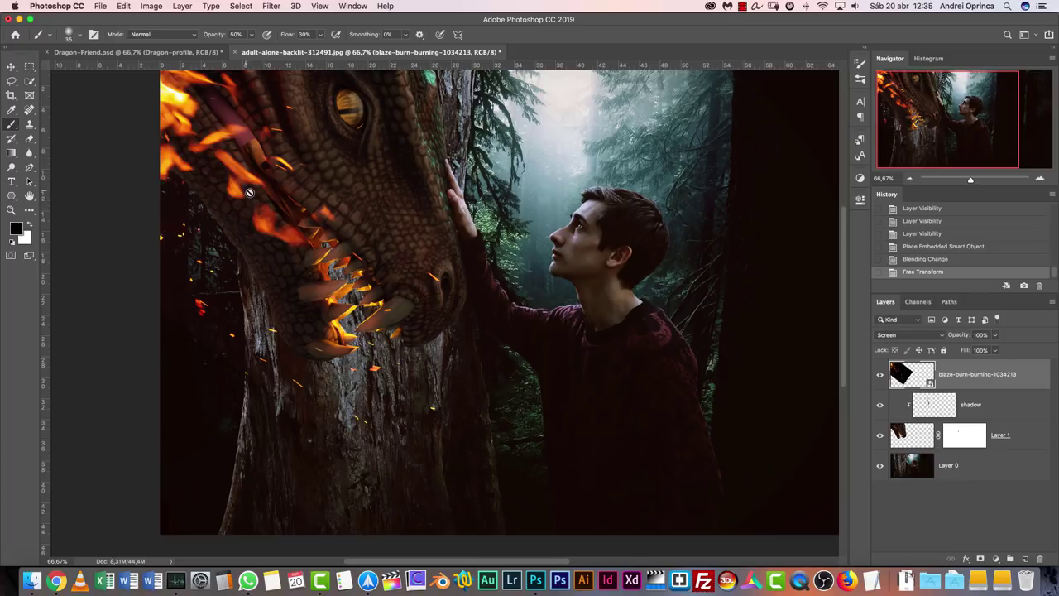
pyautogui.click(910, 178)
pyautogui.press('super+t')
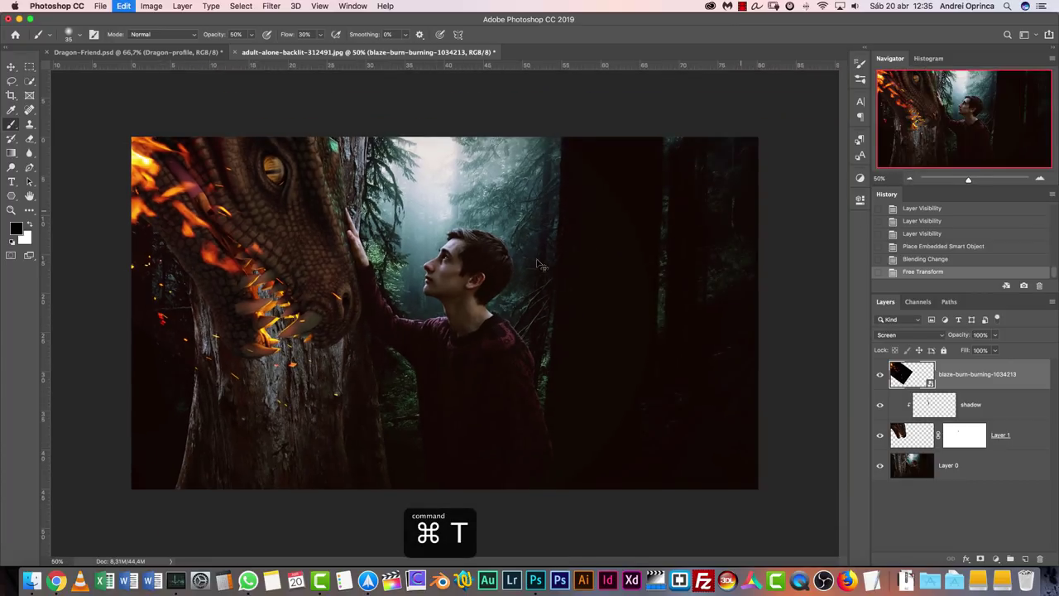
pyautogui.moveTo(453, 269); pyautogui.dragTo(313, 269)
pyautogui.moveTo(460, 331); pyautogui.dragTo(473, 368)
pyautogui.moveTo(318, 306); pyautogui.dragTo(317, 356)
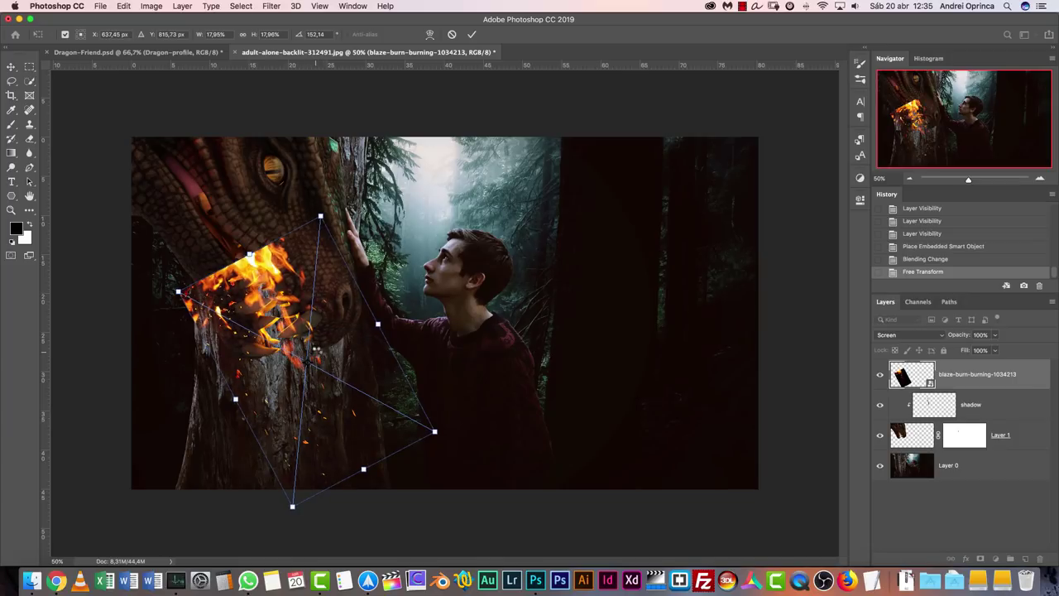
pyautogui.press('super+1')
pyautogui.press('Return')
pyautogui.press('b')
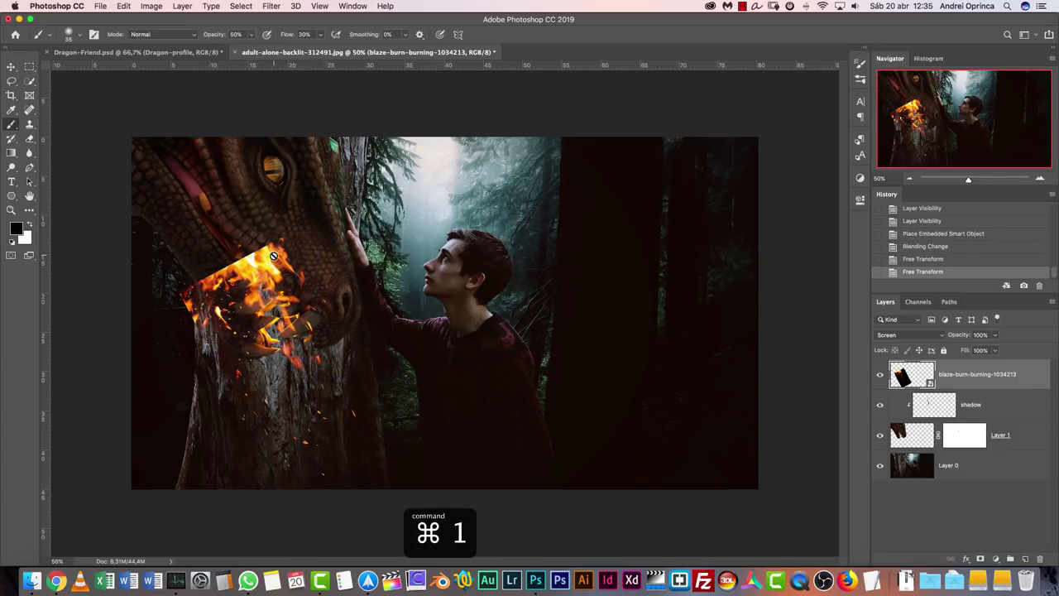
# Add a layer mask to the fire layer and set up a 125 px black brush with 100% opacity and 100% flow.
pyautogui.hscroll(-5, 654, 396)
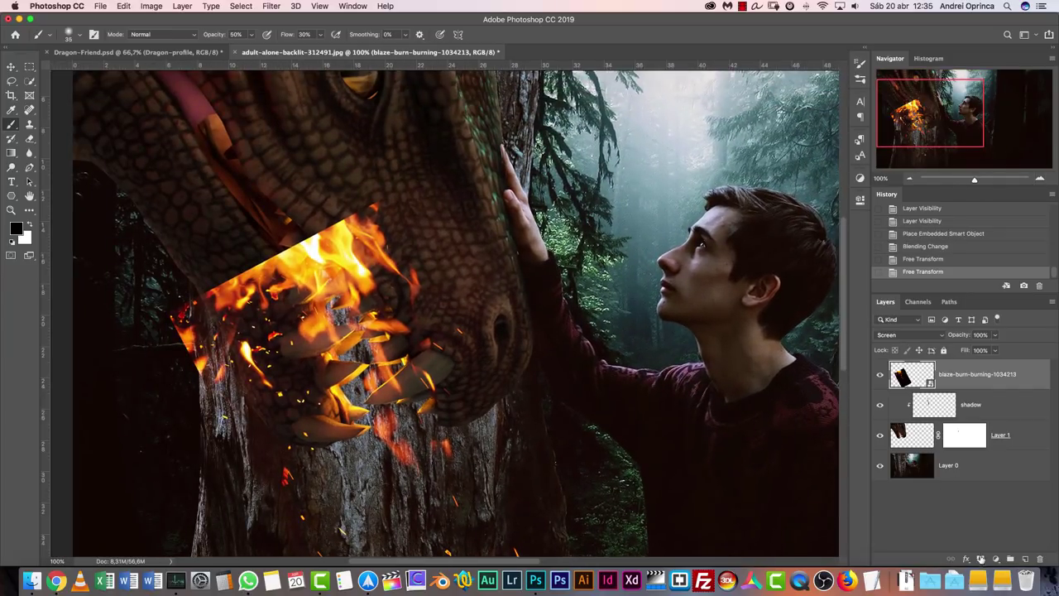
pyautogui.click(980, 559)
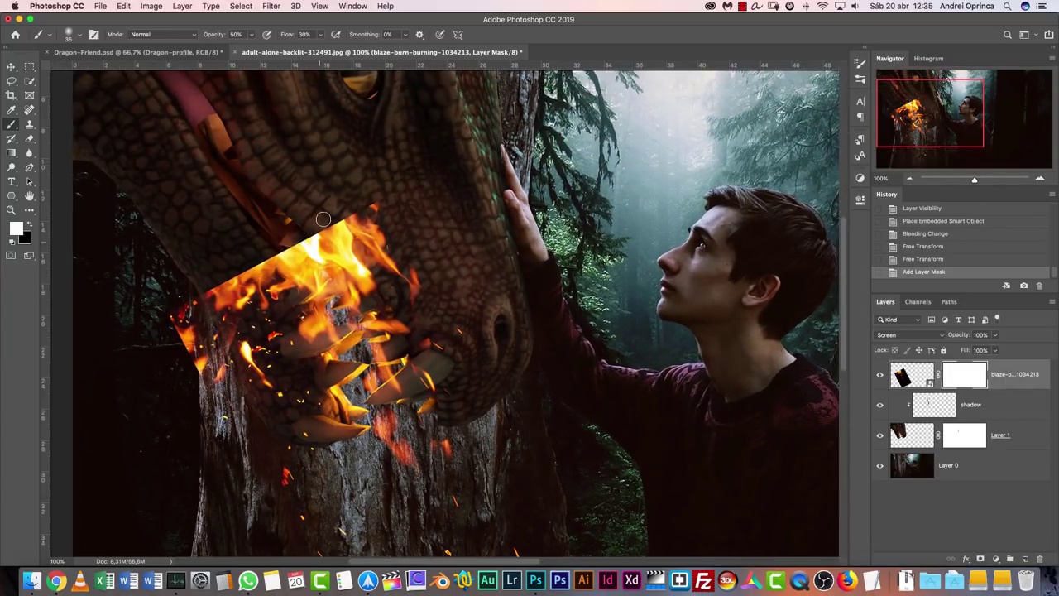
pyautogui.press(']')
pyautogui.press(']')
pyautogui.press(']')
pyautogui.press(']')
pyautogui.press(']')
pyautogui.press(']')
pyautogui.press('Escape')
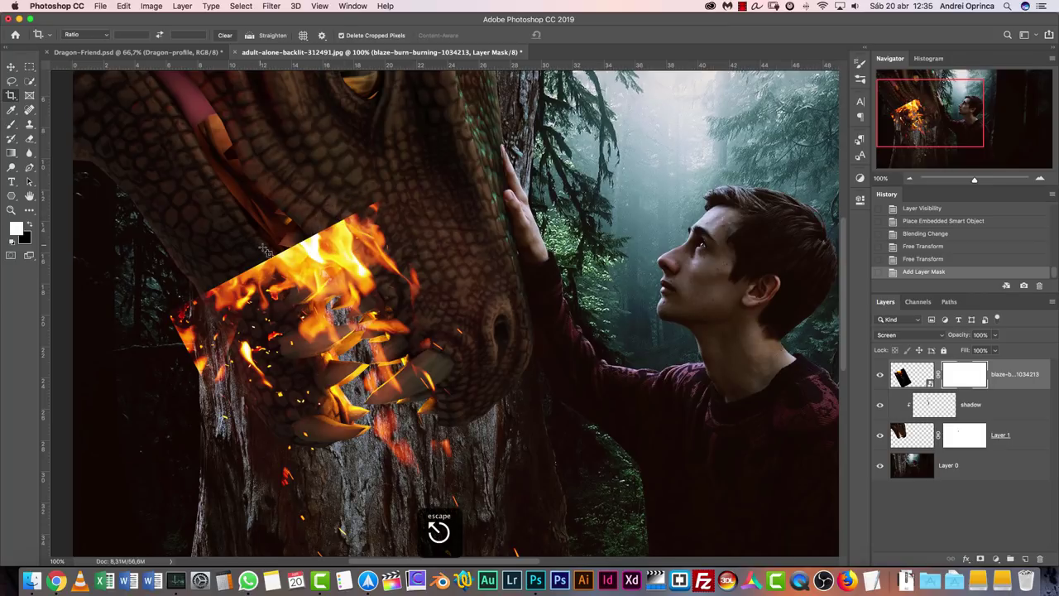
pyautogui.rightClick(306, 227)
pyautogui.press('Escape')
pyautogui.click(192, 281)
pyautogui.press('x')
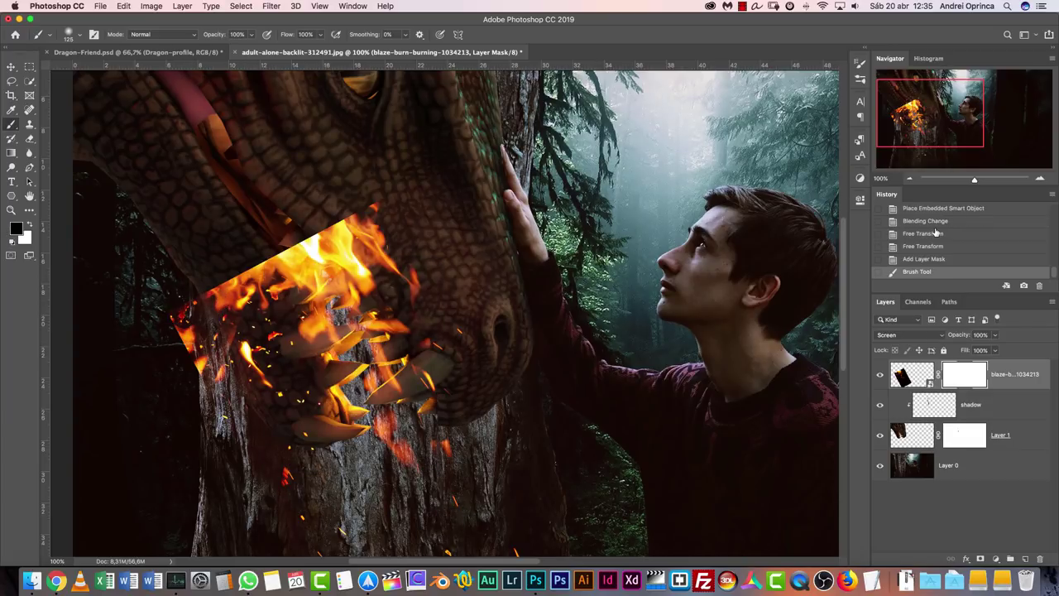
# Mask out the flames covering the dragon's skin and upper teeth with black strokes, reducing the brush to 45 px.
pyautogui.moveTo(219, 376)
pyautogui.mouseDown()
pyautogui.moveTo(199, 320)
pyautogui.moveTo(246, 297)
pyautogui.moveTo(296, 221)
pyautogui.moveTo(381, 201)
pyautogui.moveTo(414, 265)
pyautogui.mouseUp()
pyautogui.moveTo(284, 335)
pyautogui.mouseDown()
pyautogui.moveTo(242, 340)
pyautogui.moveTo(285, 379)
pyautogui.moveTo(260, 349)
pyautogui.moveTo(258, 283)
pyautogui.moveTo(338, 266)
pyautogui.moveTo(319, 310)
pyautogui.moveTo(352, 282)
pyautogui.moveTo(290, 291)
pyautogui.moveTo(319, 273)
pyautogui.moveTo(308, 269)
pyautogui.moveTo(337, 291)
pyautogui.moveTo(301, 335)
pyautogui.moveTo(331, 322)
pyautogui.moveTo(298, 302)
pyautogui.mouseUp()
pyautogui.click(1040, 178)
pyautogui.click(1040, 178)
pyautogui.moveTo(245, 351)
pyautogui.mouseDown()
pyautogui.moveTo(513, 273)
pyautogui.moveTo(523, 253)
pyautogui.moveTo(530, 260)
pyautogui.moveTo(514, 272)
pyautogui.moveTo(605, 286)
pyautogui.moveTo(520, 256)
pyautogui.moveTo(526, 329)
pyautogui.moveTo(548, 353)
pyautogui.mouseUp()
pyautogui.press('[')
pyautogui.press('[')
pyautogui.press('[')
pyautogui.press('[')
pyautogui.press('[')
pyautogui.press('[')
pyautogui.press('[')
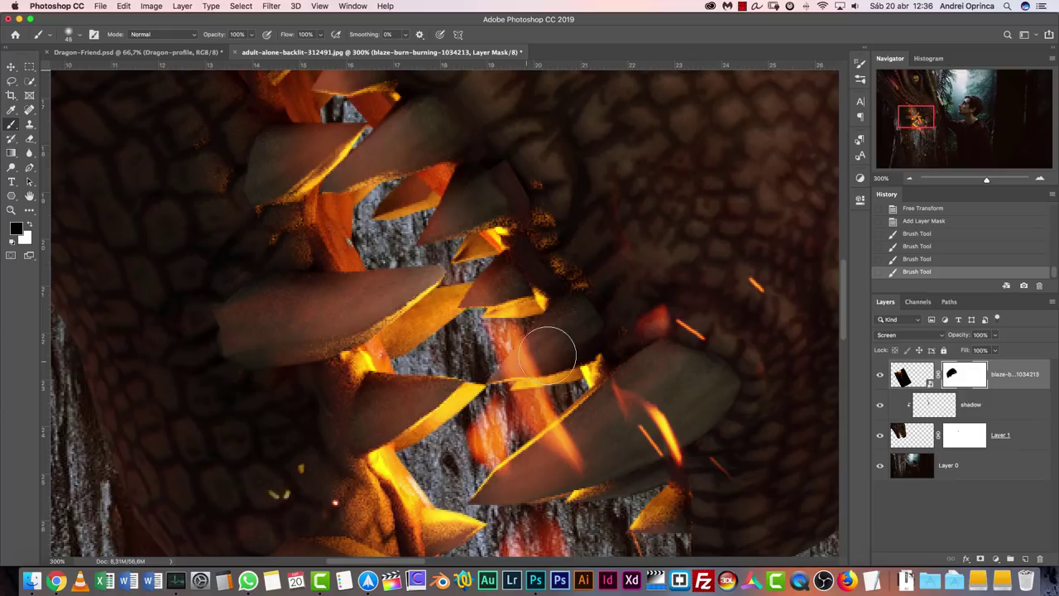
# Restore flames in the gaps between the teeth by painting white on the fire mask with a 20 px brush.
pyautogui.press('x')
pyautogui.press('[')
pyautogui.press('[')
pyautogui.press('[')
pyautogui.press('[')
pyautogui.press('[')
pyautogui.moveTo(368, 197)
pyautogui.mouseDown()
pyautogui.moveTo(336, 231)
pyautogui.moveTo(384, 240)
pyautogui.moveTo(406, 226)
pyautogui.moveTo(384, 245)
pyautogui.moveTo(458, 251)
pyautogui.moveTo(455, 286)
pyautogui.mouseUp()
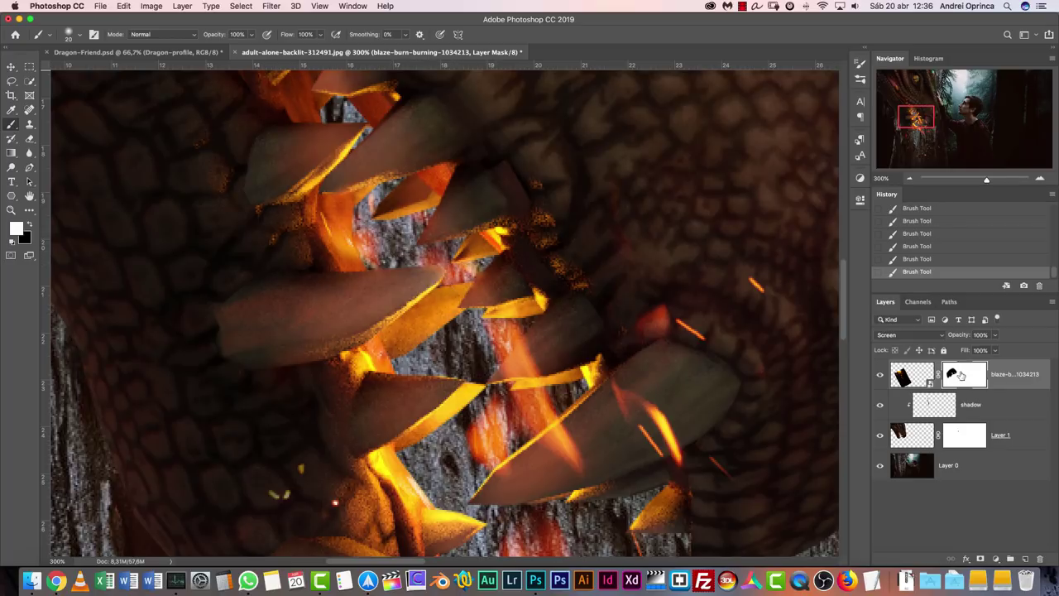
# Compare the fire layer with its mask disabled and enabled.
pyautogui.keyDown('shift'); pyautogui.click(954, 376); pyautogui.keyUp('shift')
pyautogui.keyDown('shift'); pyautogui.click(954, 376); pyautogui.keyUp('shift')
pyautogui.keyDown('shift'); pyautogui.click(955, 377); pyautogui.keyUp('shift')
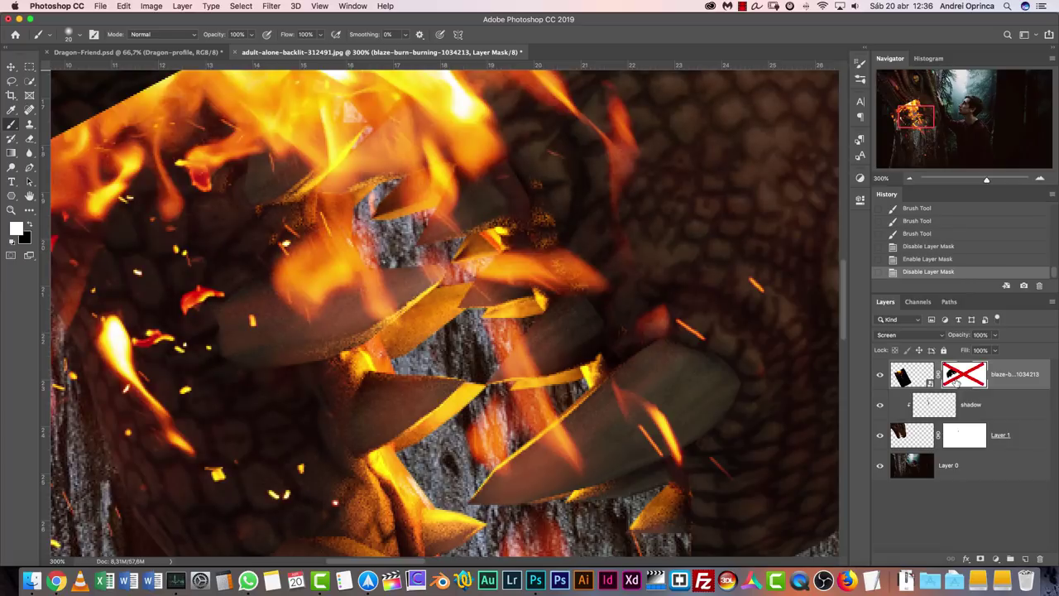
pyautogui.keyDown('shift'); pyautogui.click(954, 378); pyautogui.keyUp('shift')
pyautogui.keyDown('shift'); pyautogui.click(965, 377); pyautogui.keyUp('shift')
pyautogui.keyDown('shift'); pyautogui.click(984, 383); pyautogui.keyUp('shift')
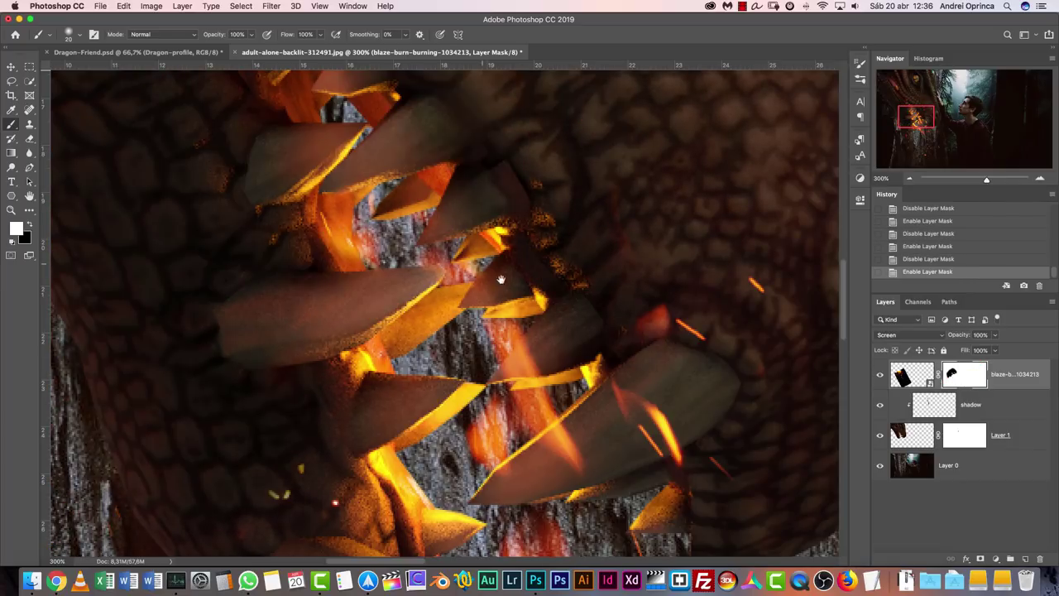
# Lower the density of the fire layer's mask so the masked-out flames show through faintly.
pyautogui.moveTo(500, 280); pyautogui.dragTo(528, 317)
pyautogui.doubleClick(966, 380)
pyautogui.moveTo(798, 278); pyautogui.dragTo(771, 278)
pyautogui.click(917, 312)
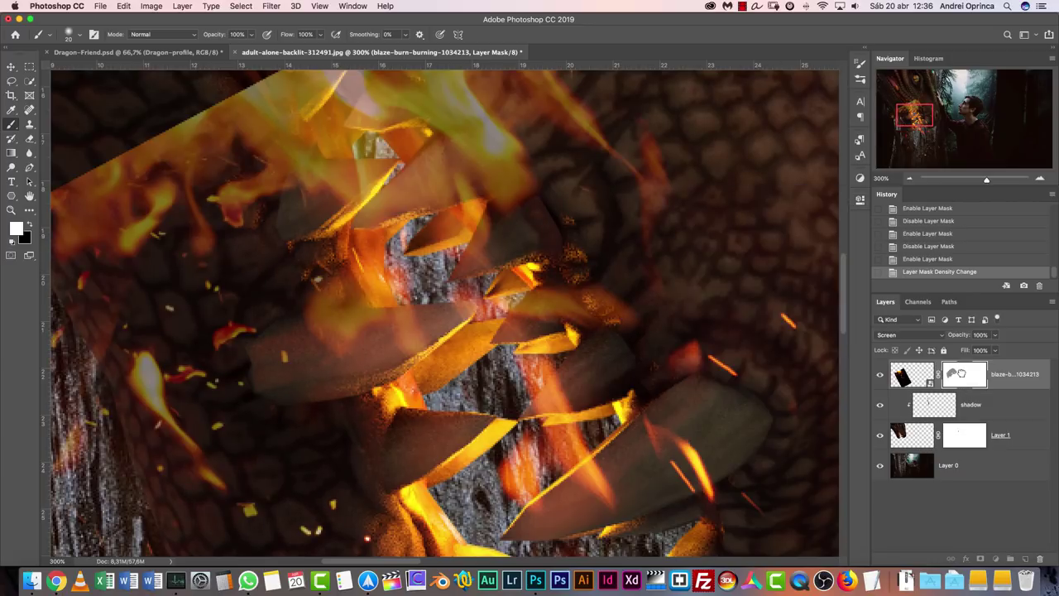
# Paint white on the fire mask with the 20 px brush to bring back flames in the gaps between the teeth.
pyautogui.moveTo(389, 273)
pyautogui.mouseDown()
pyautogui.moveTo(415, 289)
pyautogui.moveTo(376, 270)
pyautogui.mouseUp()
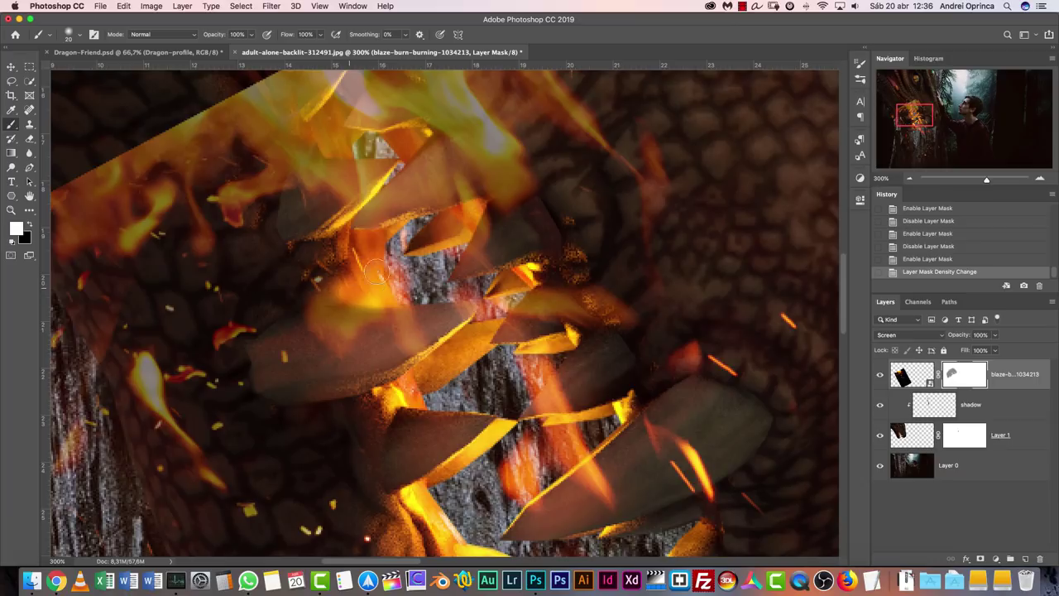
pyautogui.click(459, 293)
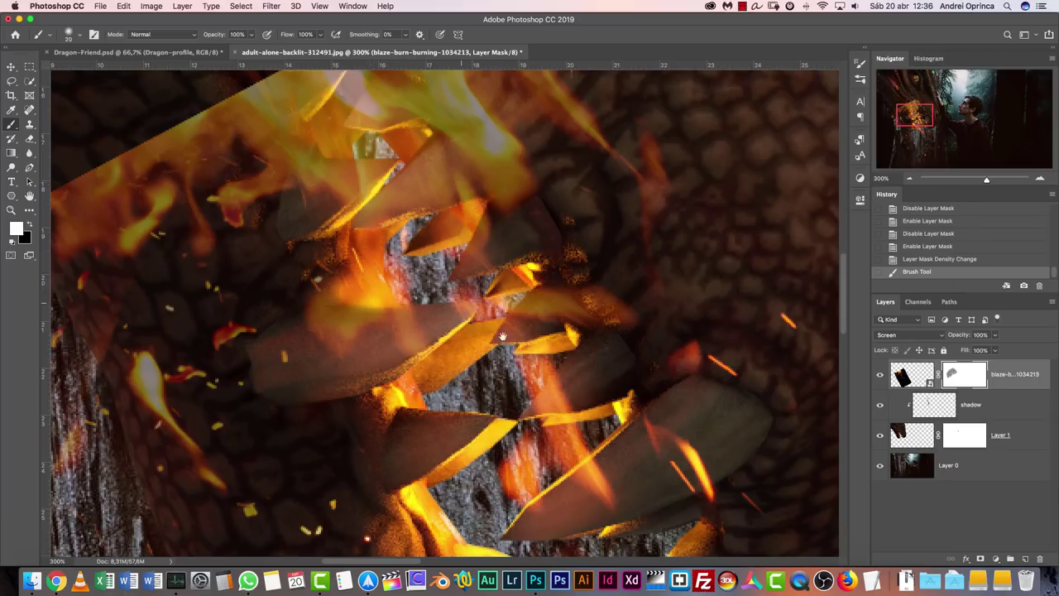
pyautogui.scroll(-3, 472, 315)
pyautogui.moveTo(532, 316)
pyautogui.mouseDown()
pyautogui.moveTo(535, 353)
pyautogui.moveTo(519, 366)
pyautogui.moveTo(542, 347)
pyautogui.mouseUp()
pyautogui.press('x')
pyautogui.press('x')
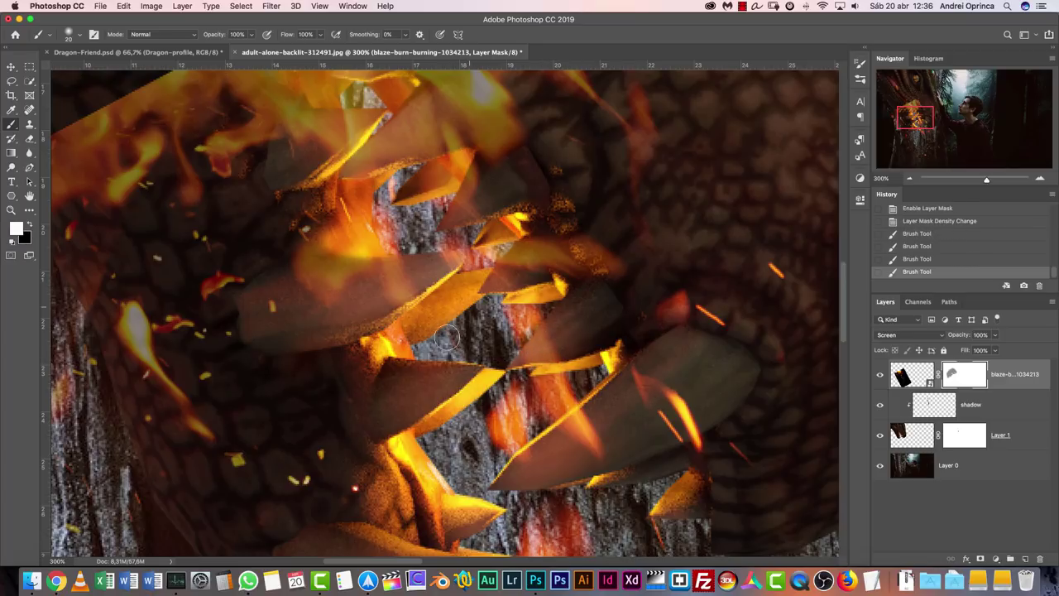
pyautogui.click(430, 345)
pyautogui.scroll(5, 409, 298)
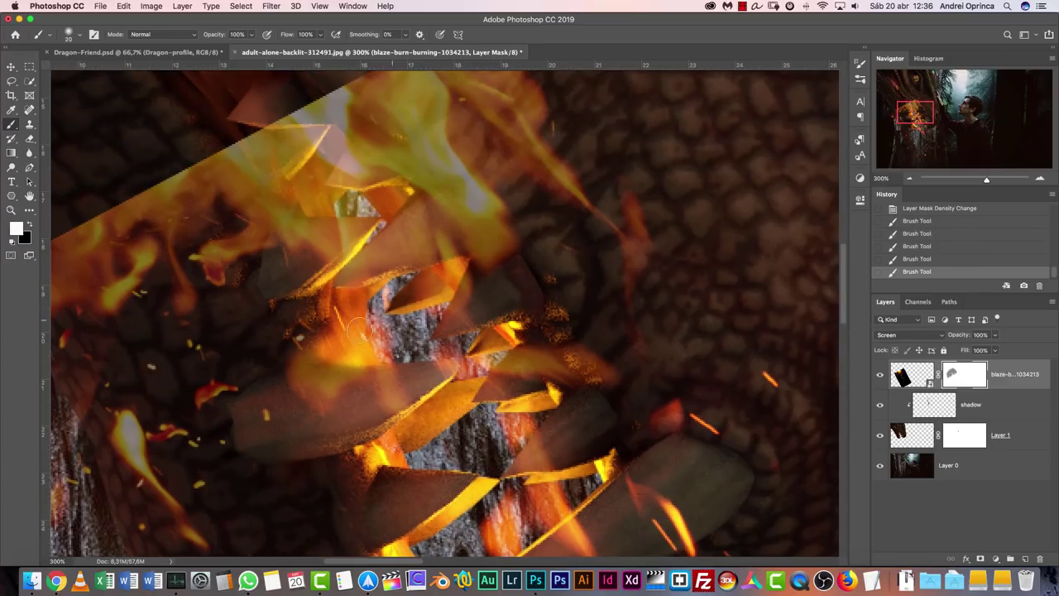
pyautogui.moveTo(347, 203)
pyautogui.mouseDown()
pyautogui.moveTo(397, 203)
pyautogui.moveTo(380, 212)
pyautogui.moveTo(401, 189)
pyautogui.moveTo(319, 207)
pyautogui.moveTo(306, 170)
pyautogui.moveTo(335, 182)
pyautogui.mouseUp()
pyautogui.scroll(-5, 401, 308)
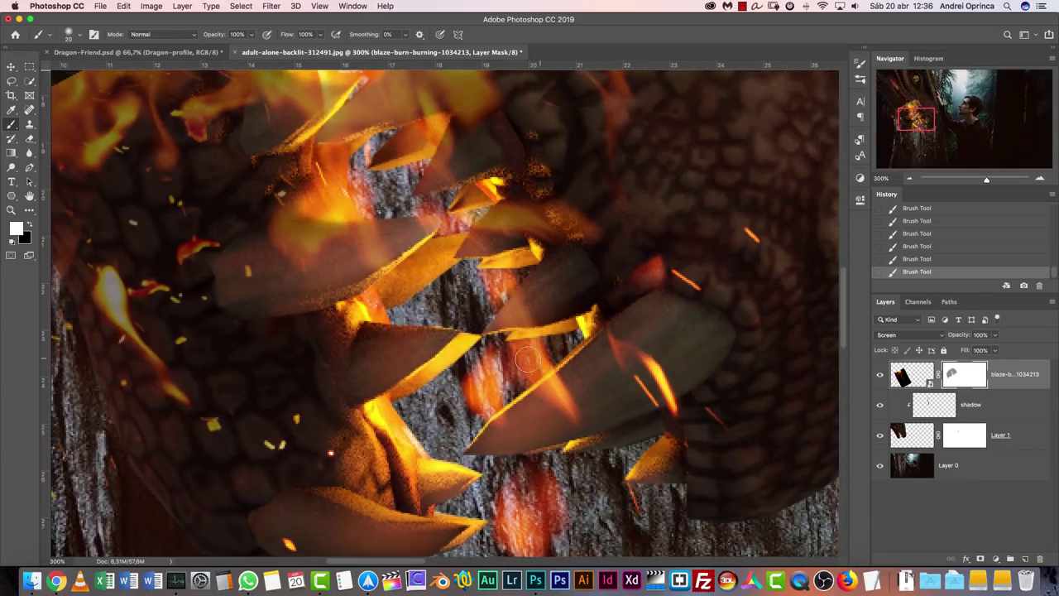
# Set the fire mask's density back to 100%.
pyautogui.scroll(-3, 441, 340)
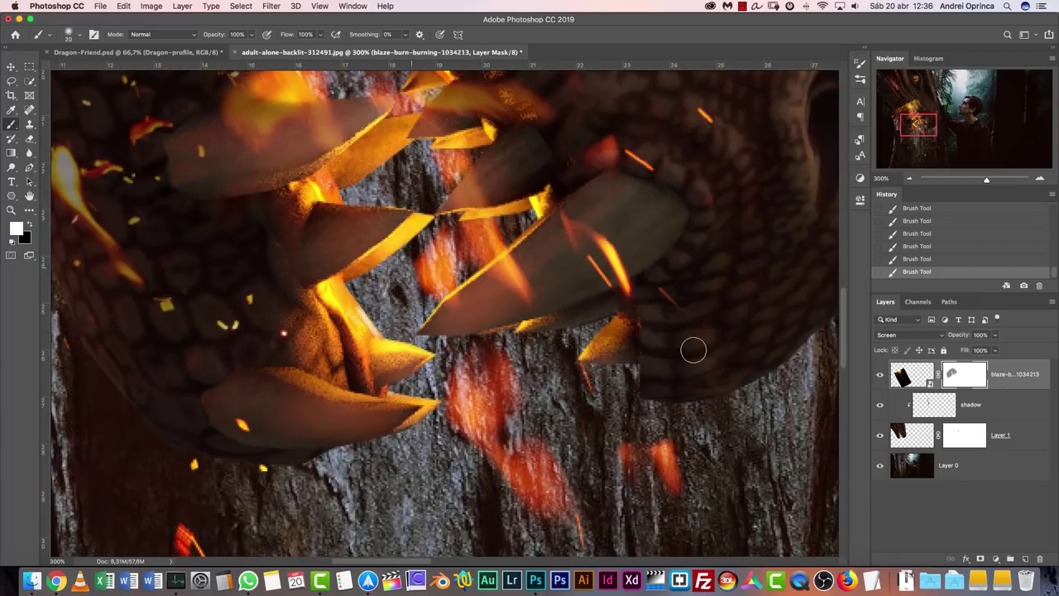
pyautogui.doubleClick(964, 376)
pyautogui.moveTo(771, 279); pyautogui.dragTo(830, 279)
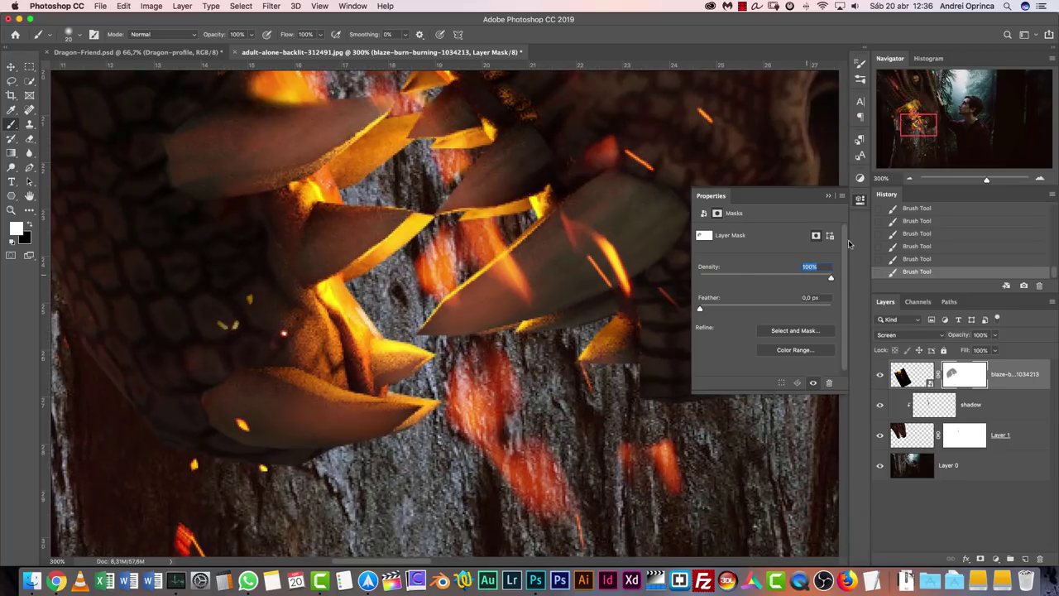
pyautogui.click(828, 195)
# Mask the flame off the large front tooth with black and touch up the flames beside it with white.
pyautogui.moveTo(580, 219); pyautogui.dragTo(576, 344)
pyautogui.press('x')
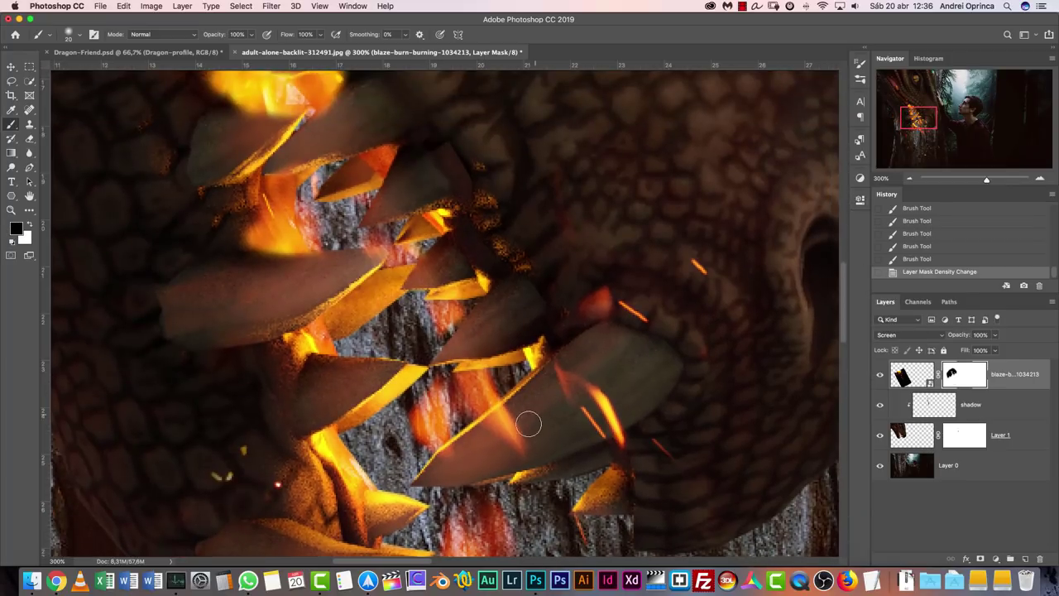
pyautogui.moveTo(458, 449)
pyautogui.mouseDown()
pyautogui.moveTo(535, 433)
pyautogui.moveTo(513, 437)
pyautogui.mouseUp()
pyautogui.press('x')
pyautogui.moveTo(444, 420); pyautogui.dragTo(462, 397)
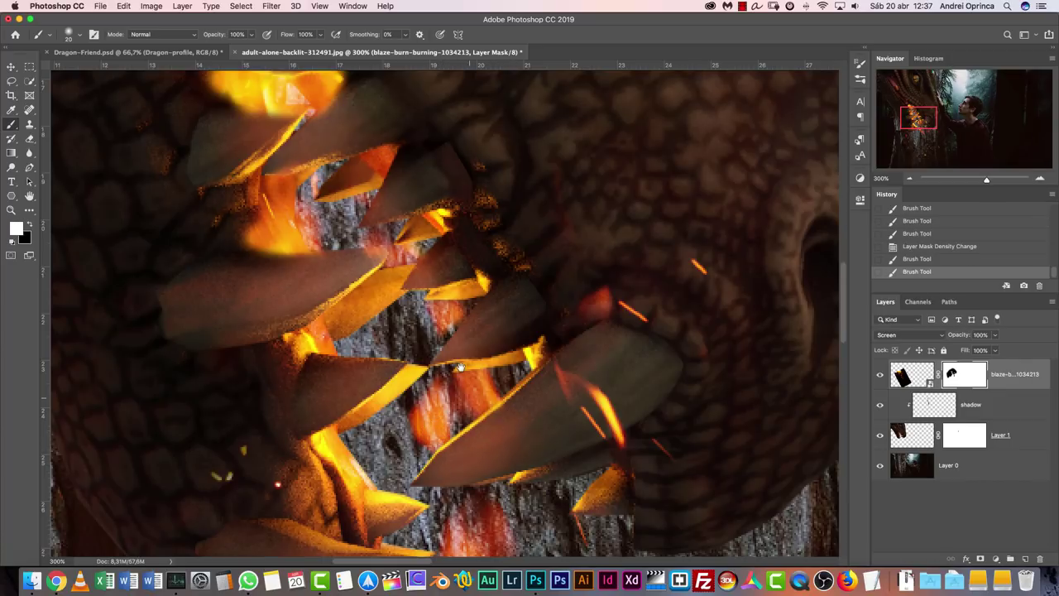
# Clean up the flames around the upper teeth and back of the mouth on the mask, enlarging the brush to 90 px.
pyautogui.scroll(5, 414, 348)
pyautogui.hscroll(-4, 413, 348)
pyautogui.press('x')
pyautogui.moveTo(395, 308)
pyautogui.mouseDown()
pyautogui.moveTo(341, 289)
pyautogui.moveTo(369, 237)
pyautogui.moveTo(415, 234)
pyautogui.moveTo(334, 221)
pyautogui.moveTo(379, 222)
pyautogui.moveTo(321, 234)
pyautogui.mouseUp()
pyautogui.press('x')
pyautogui.press(']')
pyautogui.press(']')
pyautogui.press(']')
pyautogui.press(']')
pyautogui.press(']')
pyautogui.scroll(4, 380, 194)
pyautogui.hscroll(-2, 380, 195)
pyautogui.press('x')
pyautogui.moveTo(389, 192); pyautogui.dragTo(307, 260)
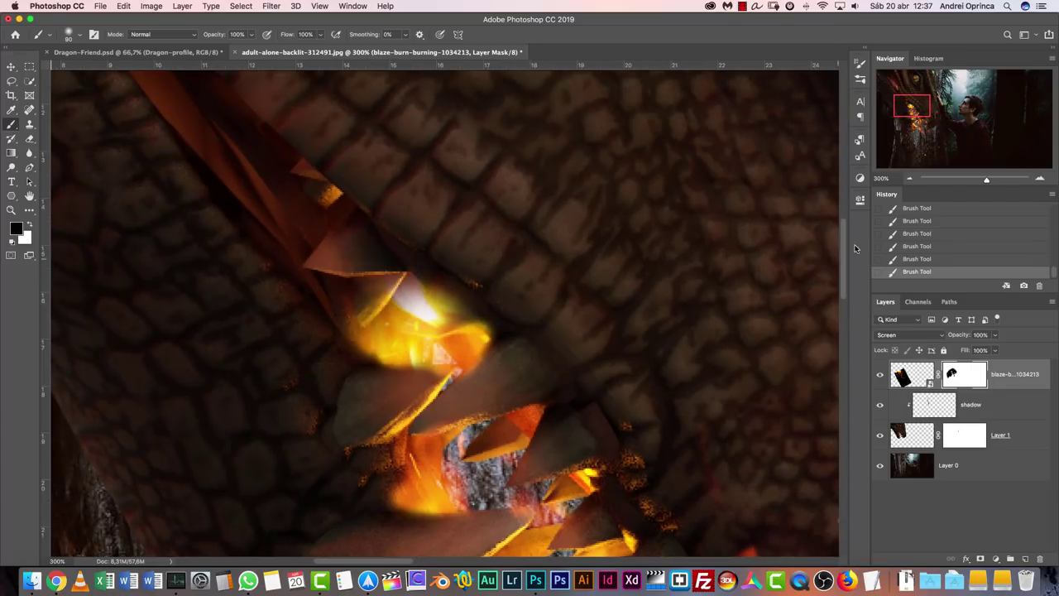
# Add a new layer above the fire layer and set its blend mode to Screen.
pyautogui.press('super+minus')
pyautogui.press('super+minus')
pyautogui.press('super+minus')
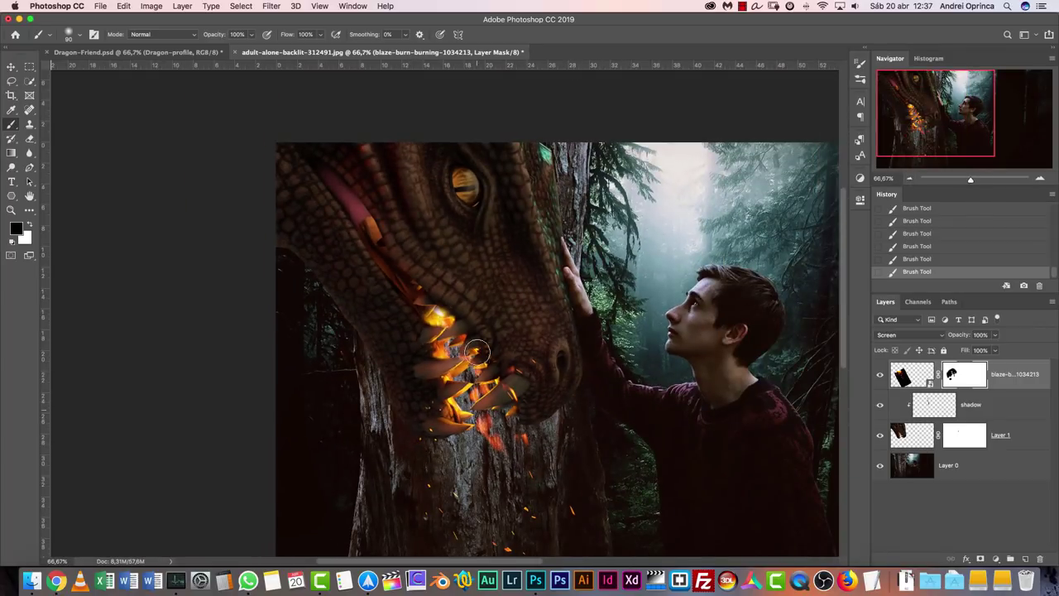
pyautogui.click(1026, 559)
pyautogui.click(909, 334)
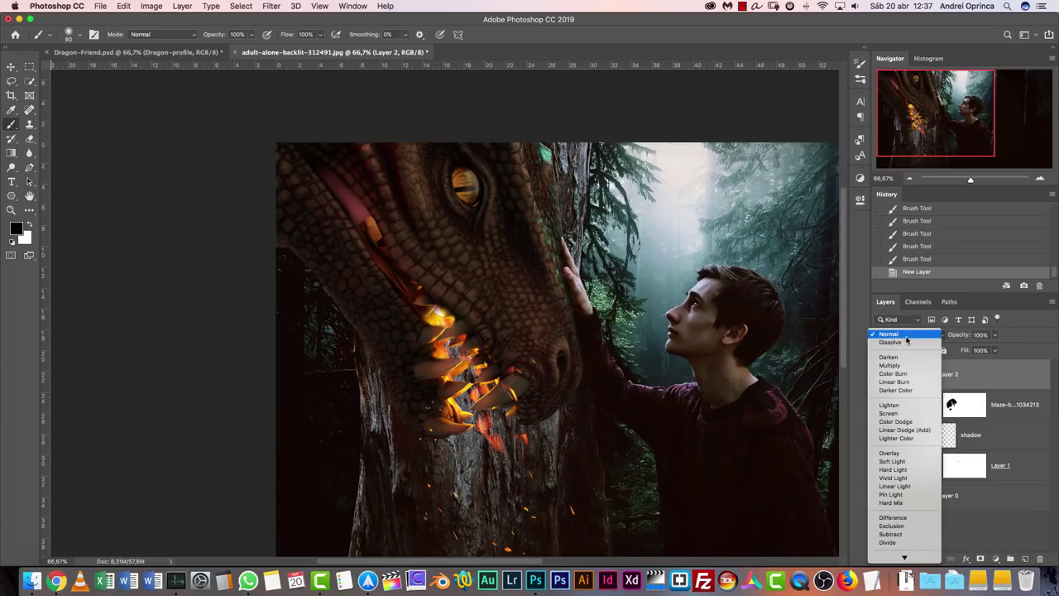
pyautogui.click(889, 413)
# Choose a dark reddish-orange foreground colour with a hue of about 20° for the glow brush.
pyautogui.press('super+plus')
pyautogui.scroll(-3, 492, 340)
pyautogui.hscroll(2, 492, 339)
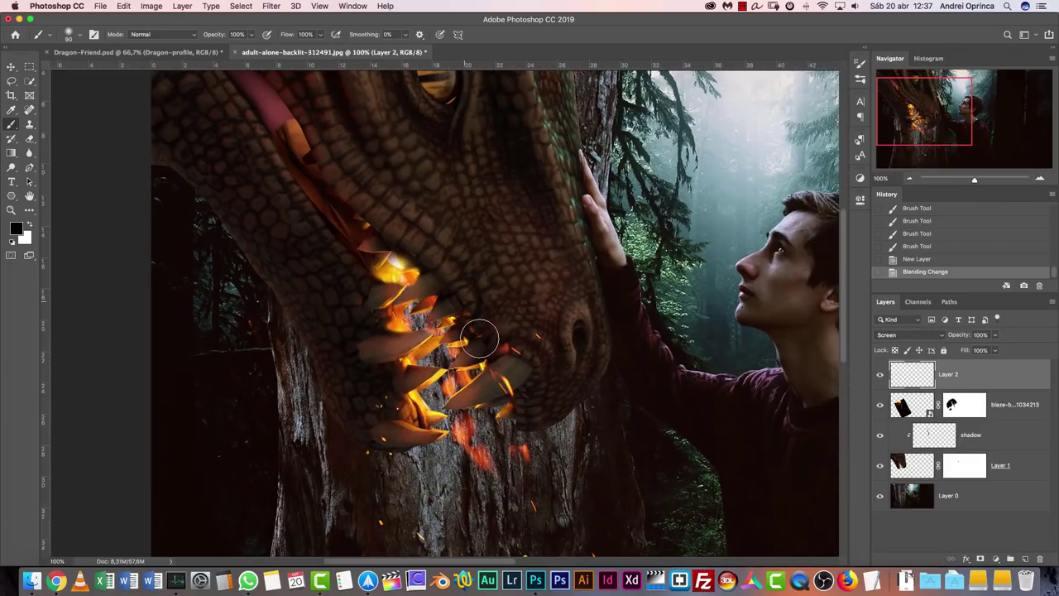
pyautogui.rightClick(439, 235)
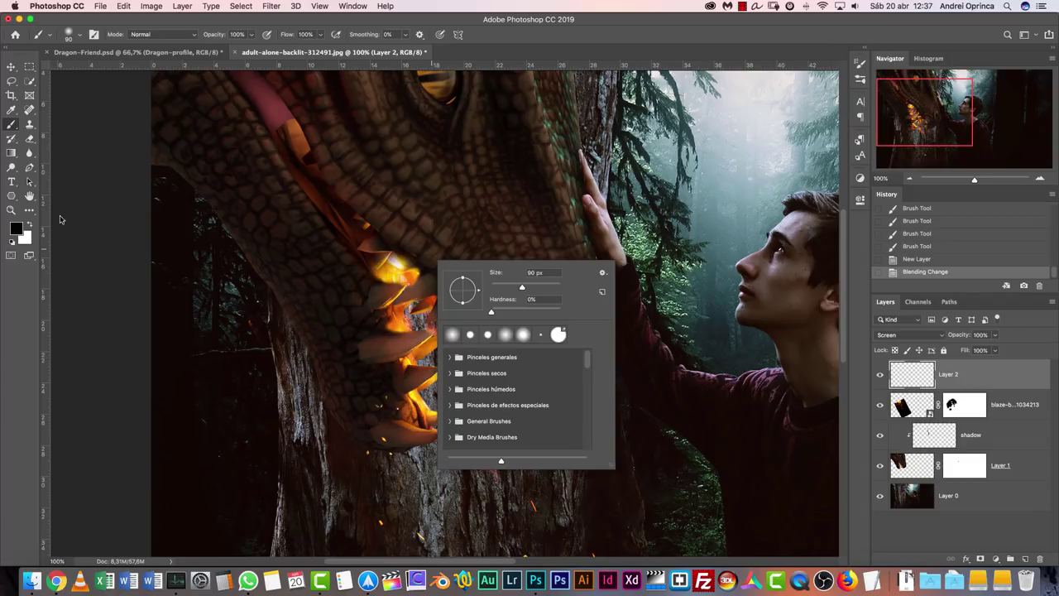
pyautogui.click(17, 229)
pyautogui.click(791, 396)
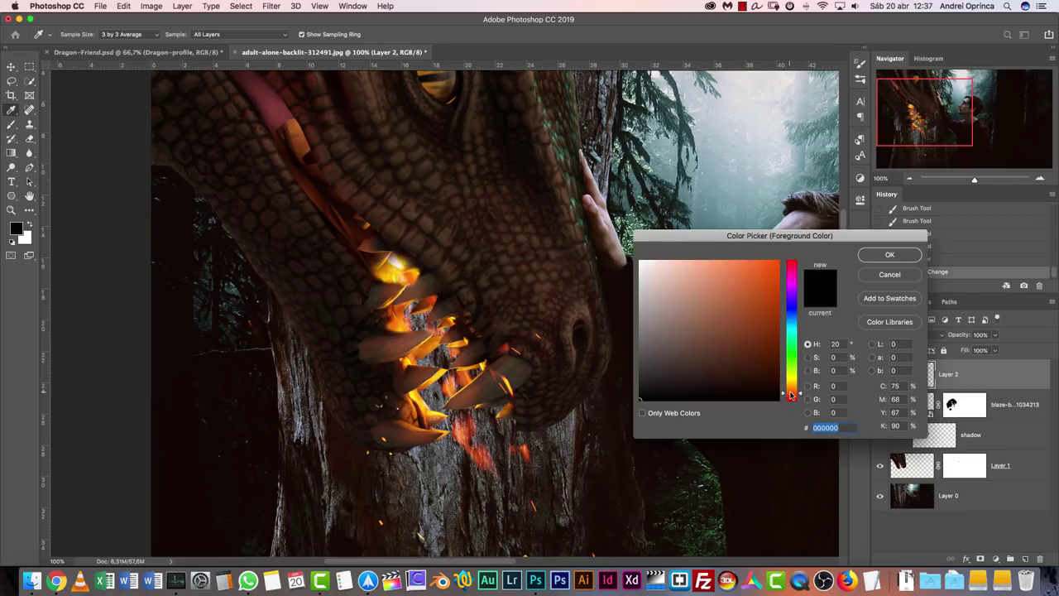
pyautogui.moveTo(748, 334); pyautogui.dragTo(760, 329)
pyautogui.click(890, 254)
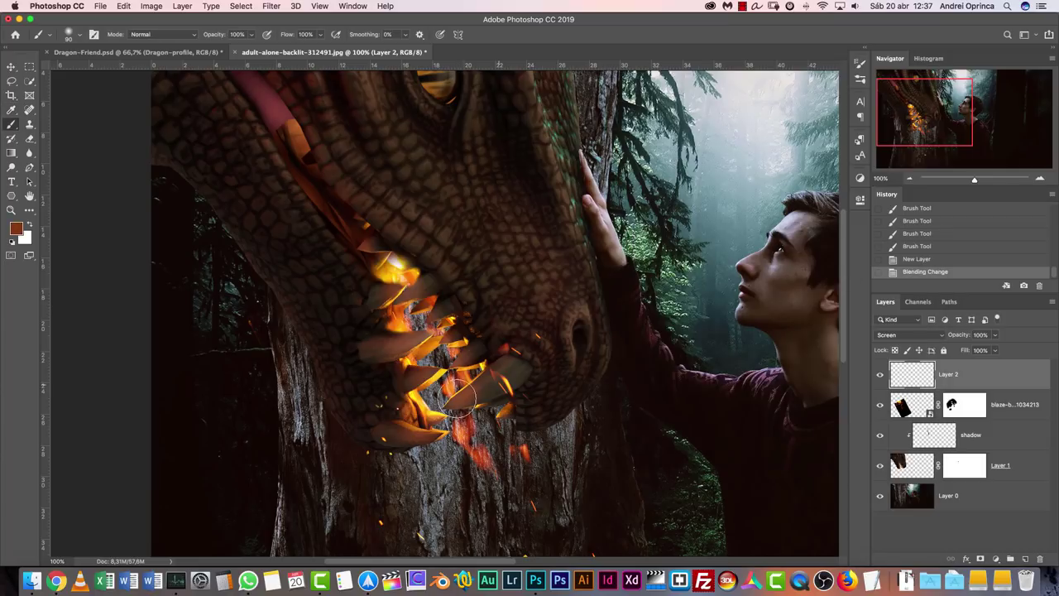
# Paint a soft dark-orange glow around the dragon's teeth and mouth on the Screen layer with a large brush.
pyautogui.moveTo(397, 381); pyautogui.dragTo(366, 313)
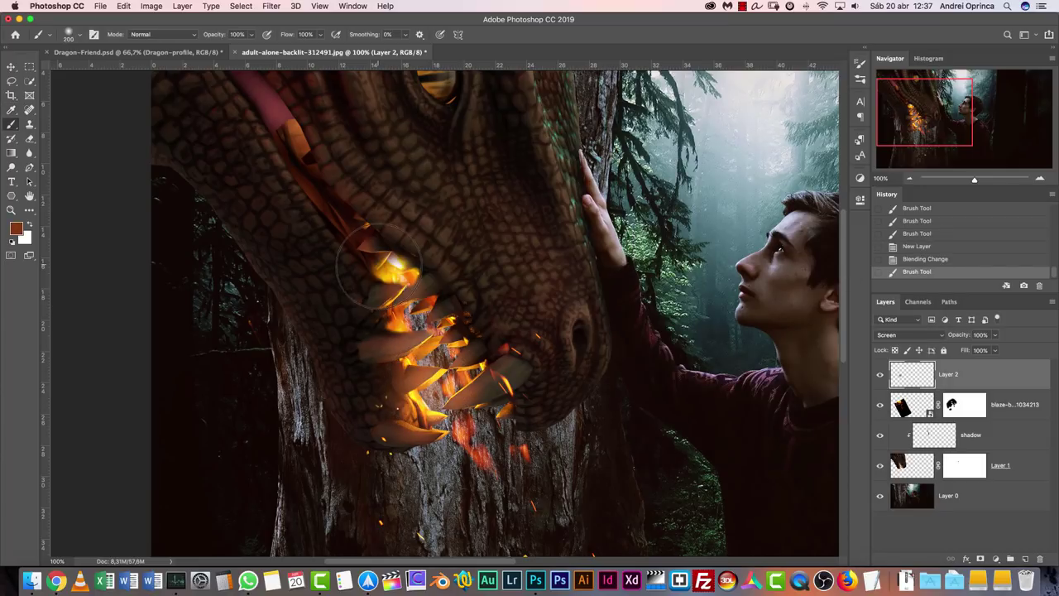
pyautogui.click(380, 267)
pyautogui.press(']')
pyautogui.press(']')
pyautogui.moveTo(406, 277); pyautogui.dragTo(476, 356)
pyautogui.press('[')
pyautogui.press('[')
pyautogui.press('[')
pyautogui.press('[')
pyautogui.click(484, 360)
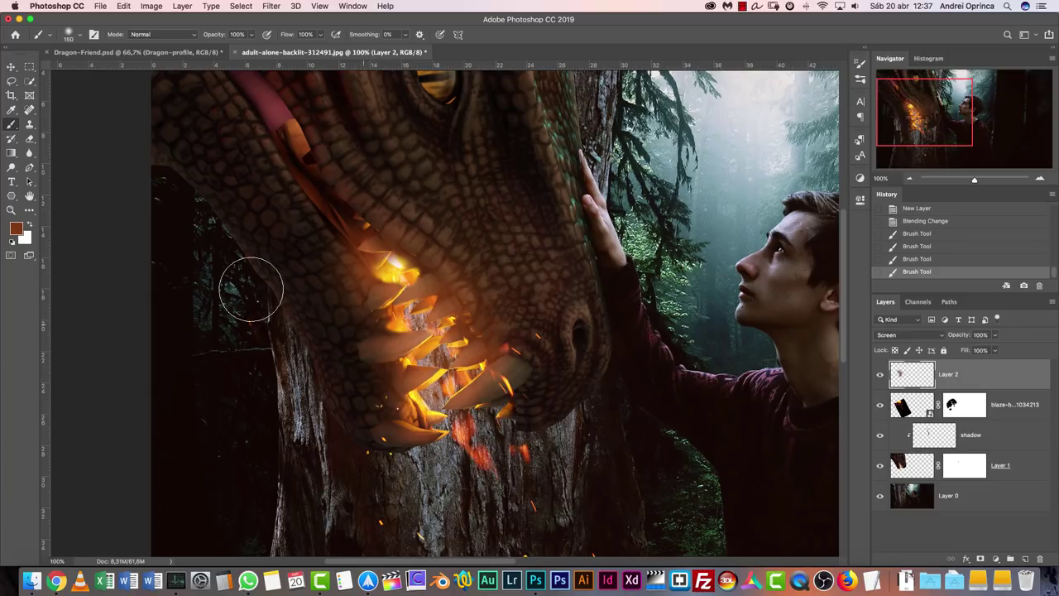
# Add brighter highlights over the flames between the teeth in a lighter orange, about #ea8d2a, with a small soft brush.
pyautogui.click(17, 230)
pyautogui.click(754, 272)
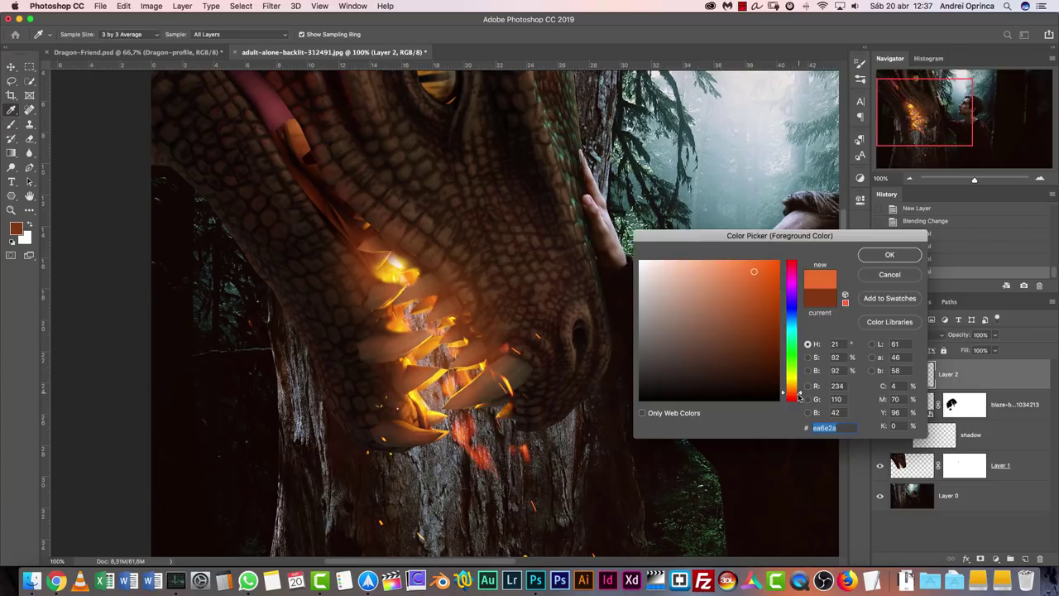
pyautogui.moveTo(801, 394); pyautogui.dragTo(803, 389)
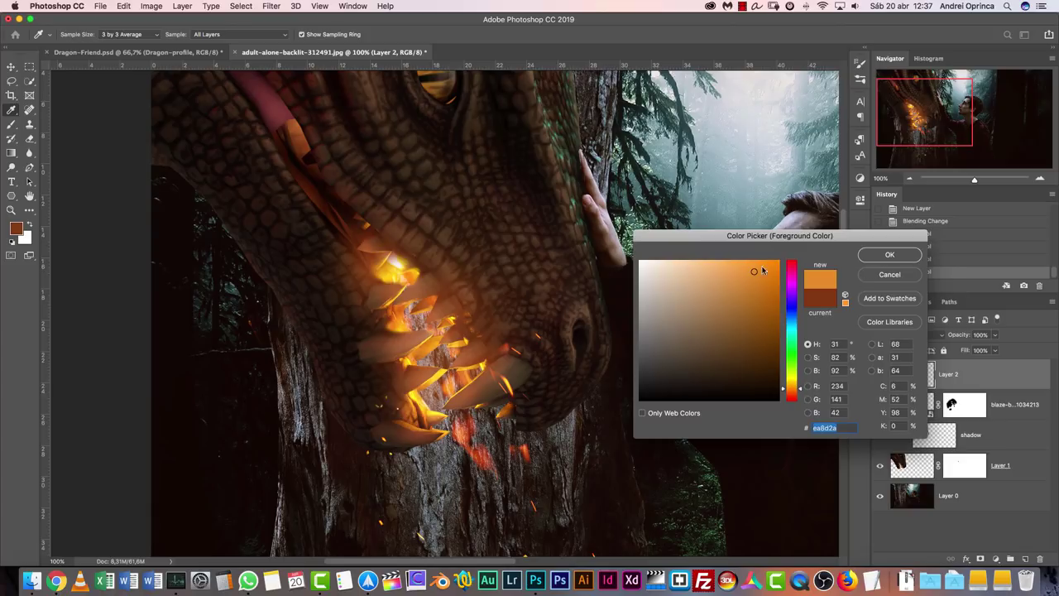
pyautogui.press('Return')
pyautogui.click(410, 306)
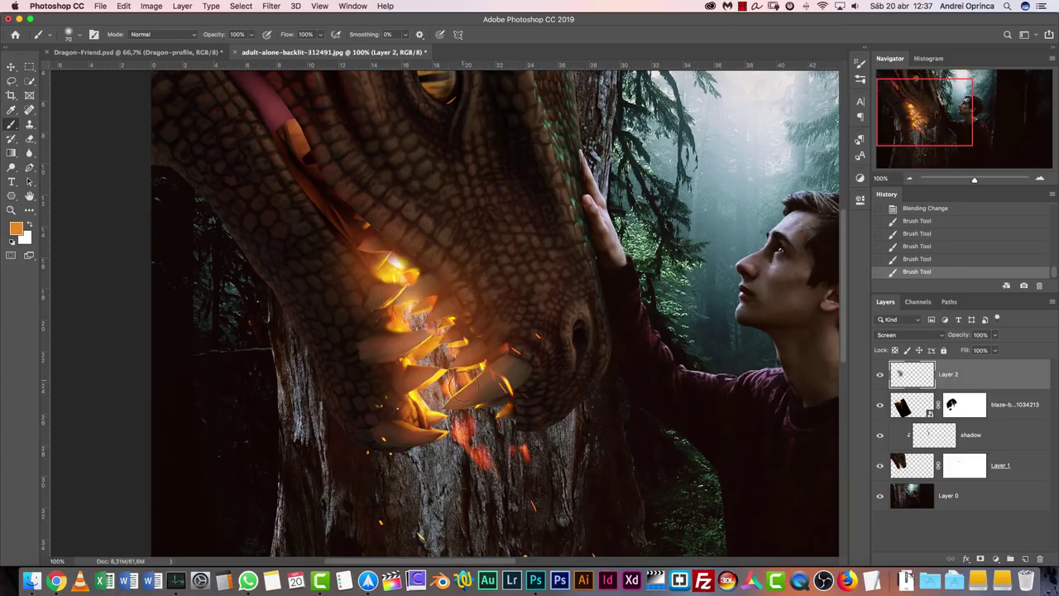
pyautogui.moveTo(431, 383); pyautogui.dragTo(422, 407)
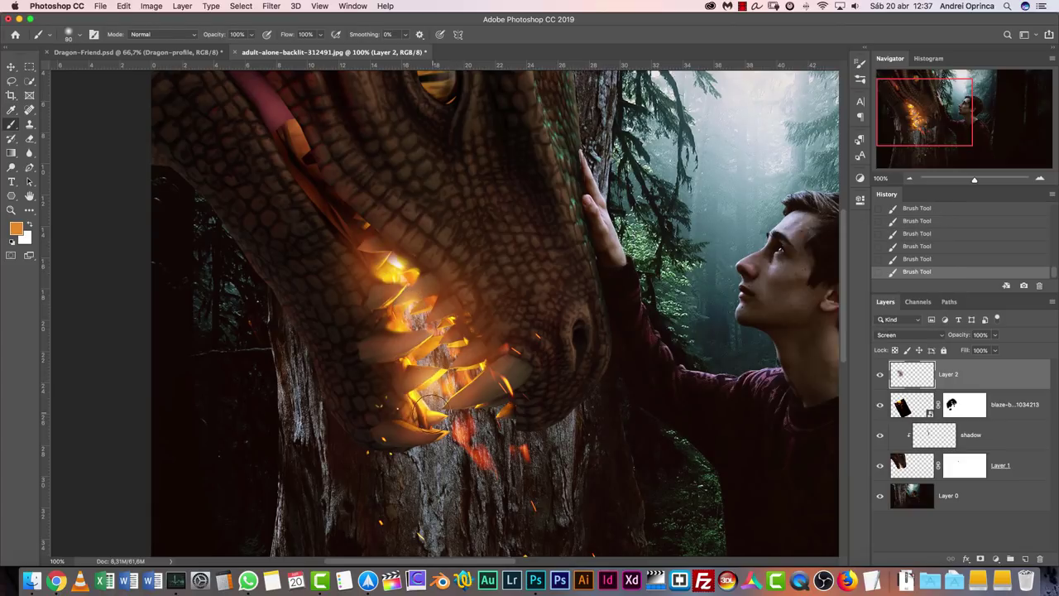
pyautogui.click(426, 404)
pyautogui.click(390, 266)
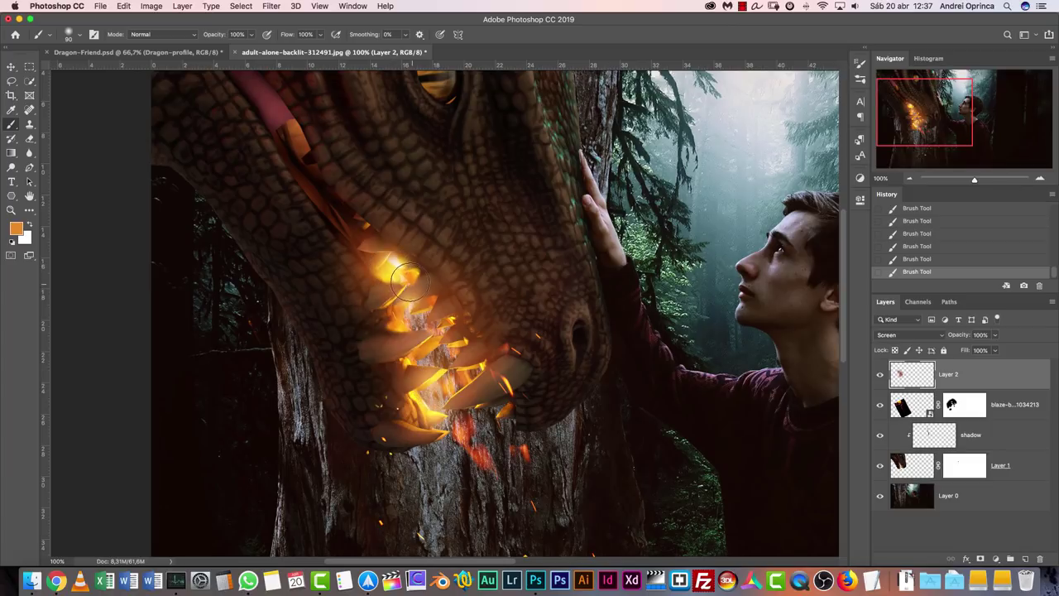
pyautogui.click(410, 282)
pyautogui.click(438, 335)
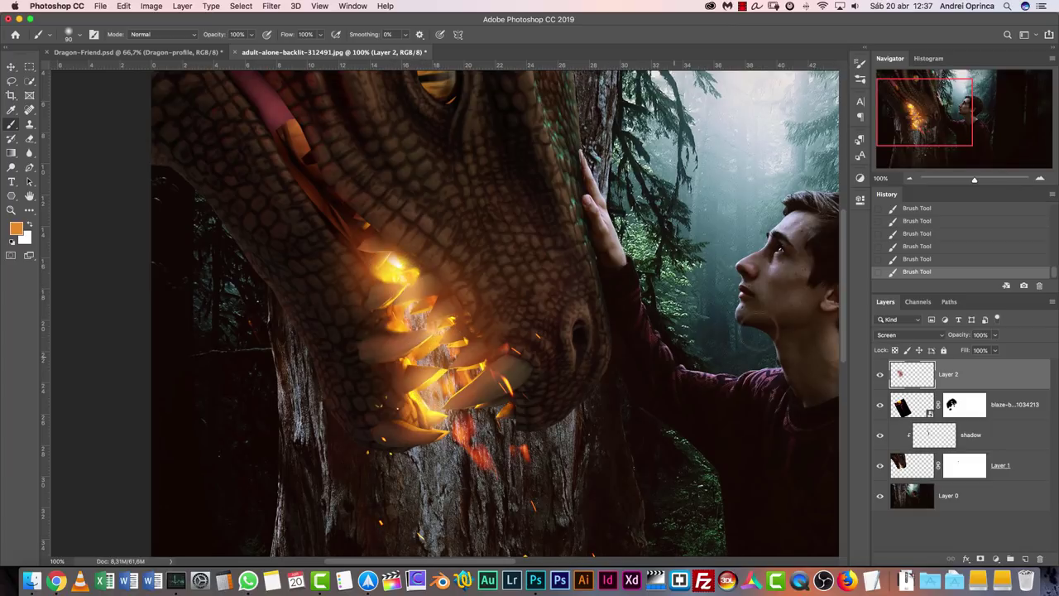
# Compare the whole composite with the finished version in Dragon-Friend.psd.
pyautogui.click(910, 179)
pyautogui.click(910, 179)
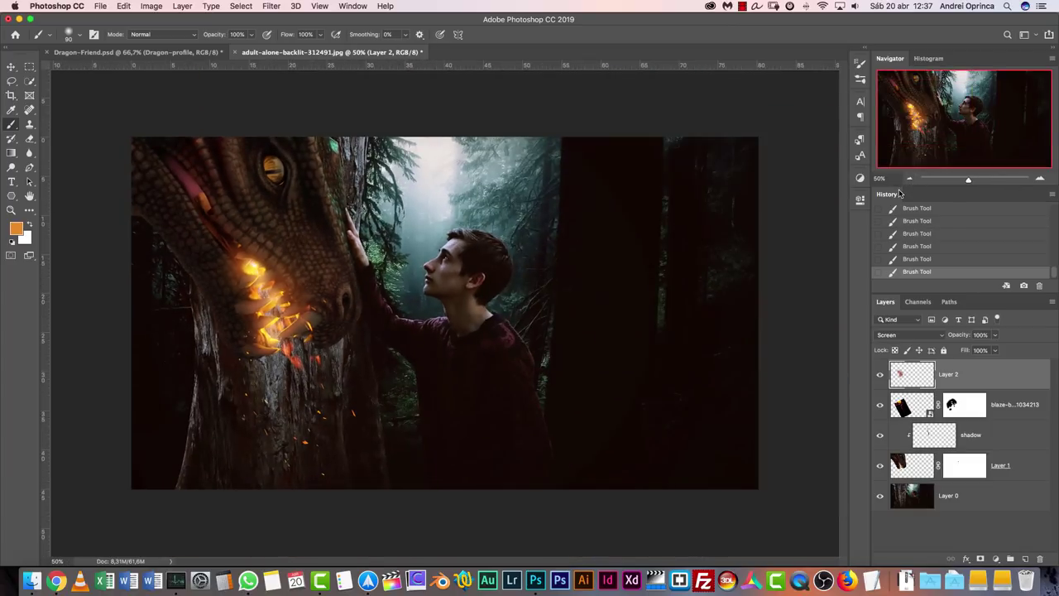
pyautogui.click(1041, 179)
pyautogui.hscroll(-5, 579, 322)
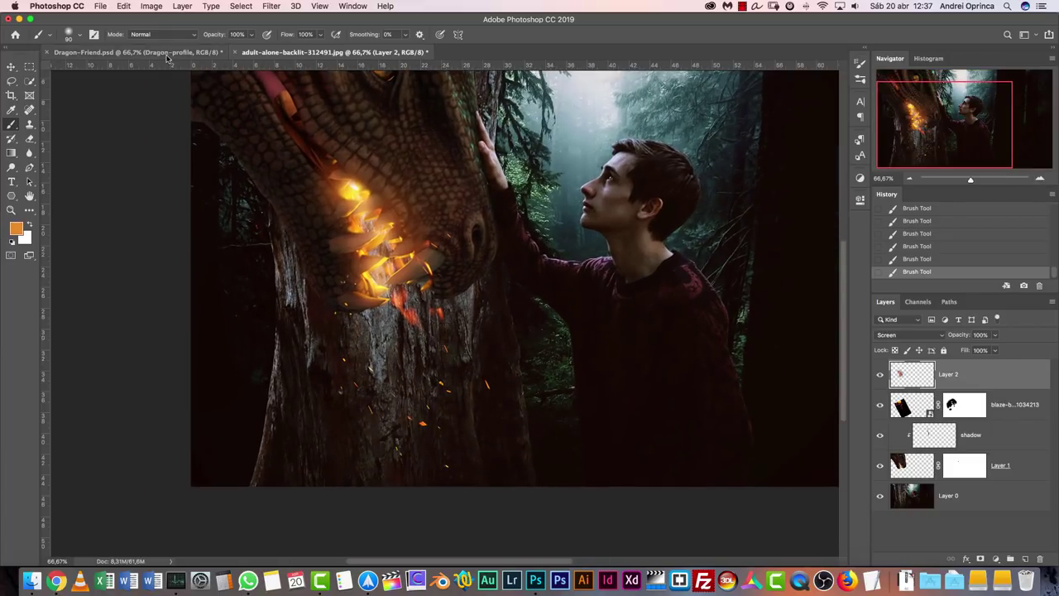
pyautogui.click(166, 52)
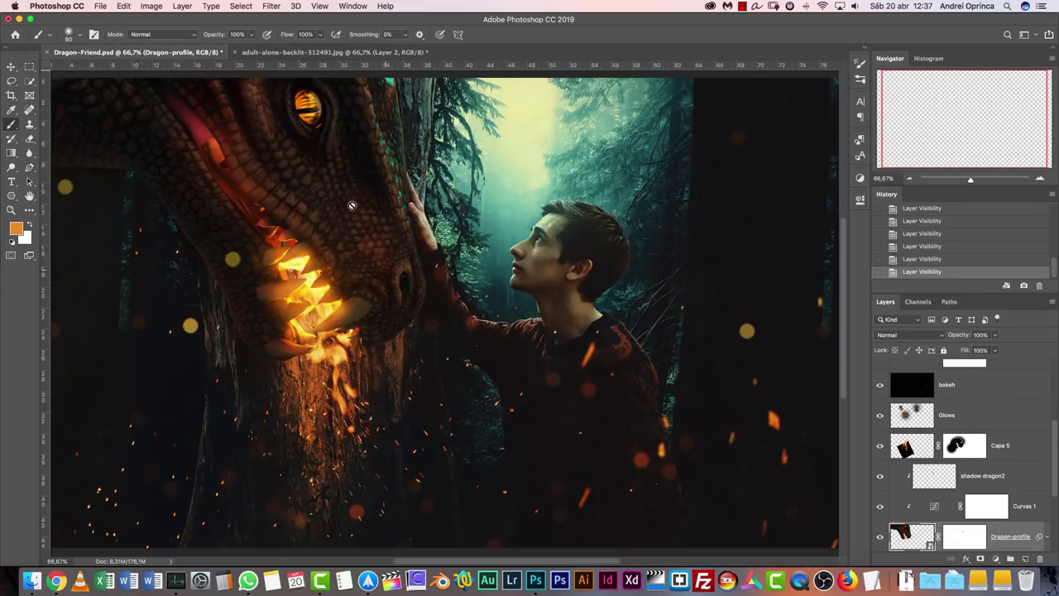
pyautogui.click(331, 52)
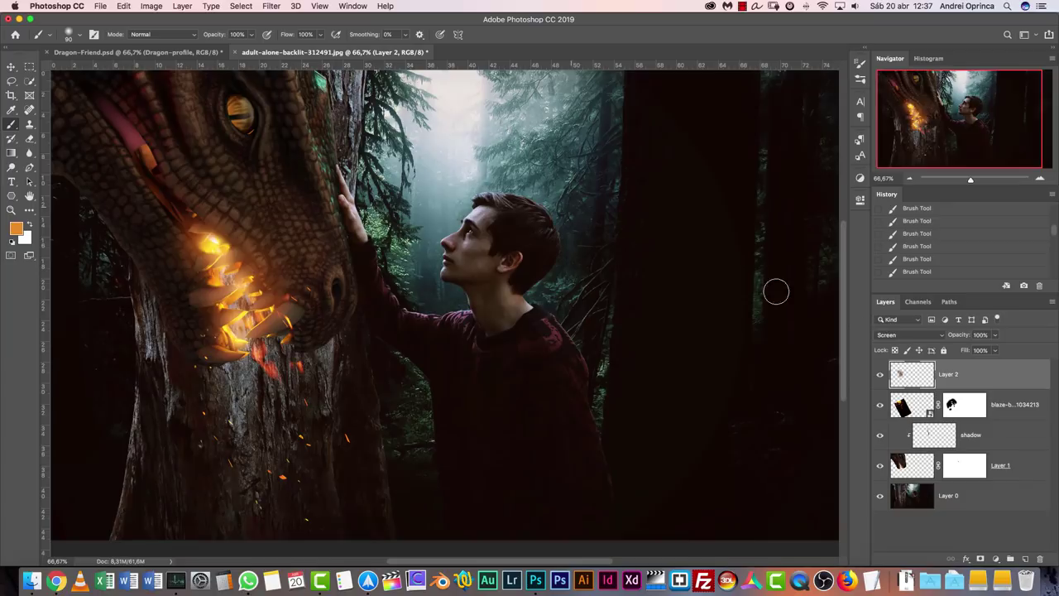
# Check which content belongs to Layer 0 and add a new layer named "light" directly above it.
pyautogui.click(967, 500)
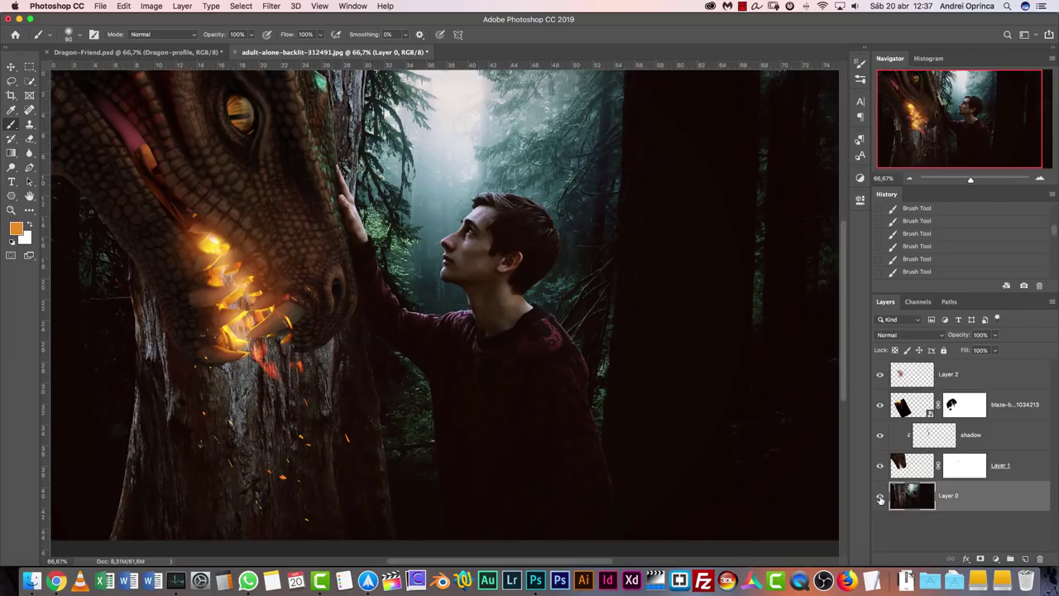
pyautogui.click(880, 498)
pyautogui.click(881, 498)
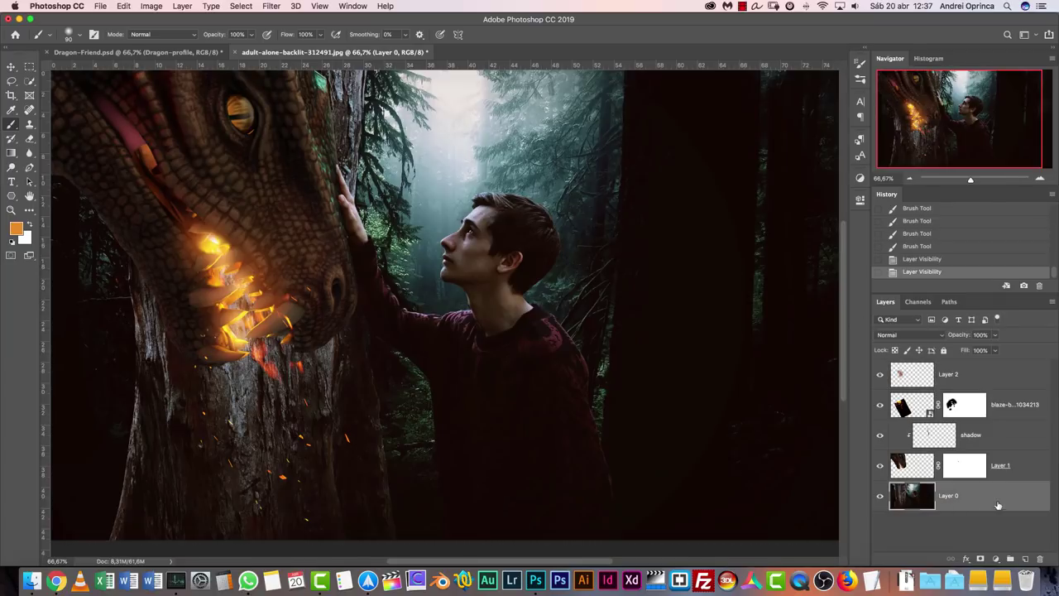
pyautogui.click(1026, 560)
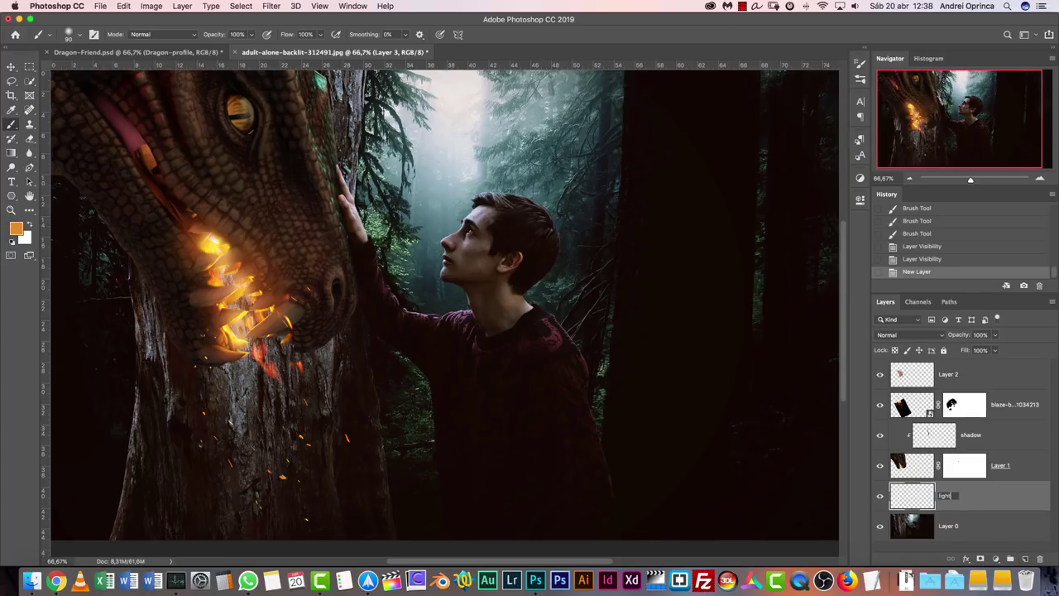
pyautogui.press('Return')
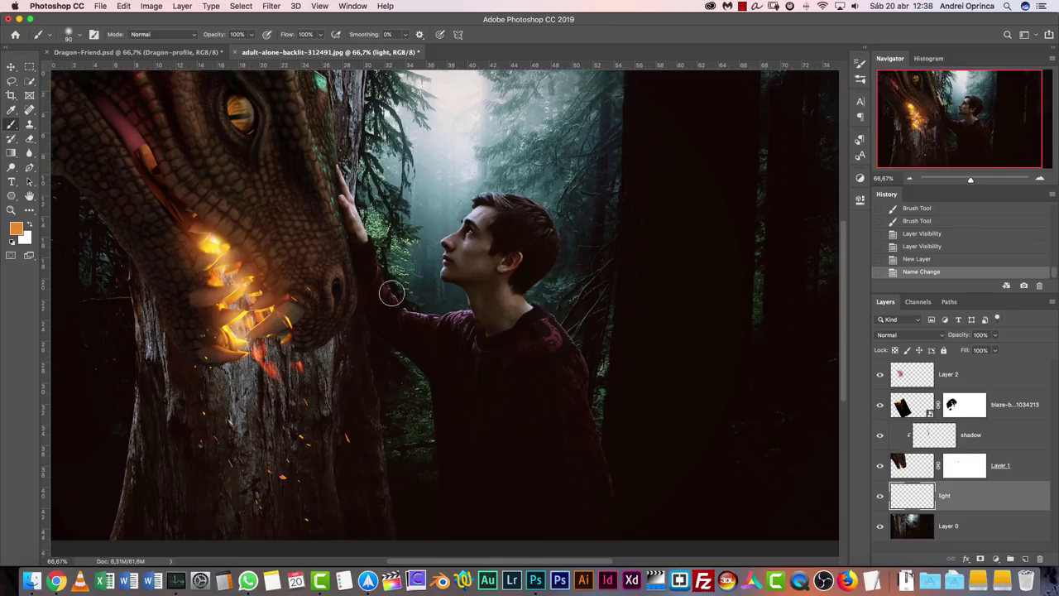
# Examine the red glow layer Capa 2 and its blend mode in the reference document Dragon-Friend.psd.
pyautogui.click(197, 52)
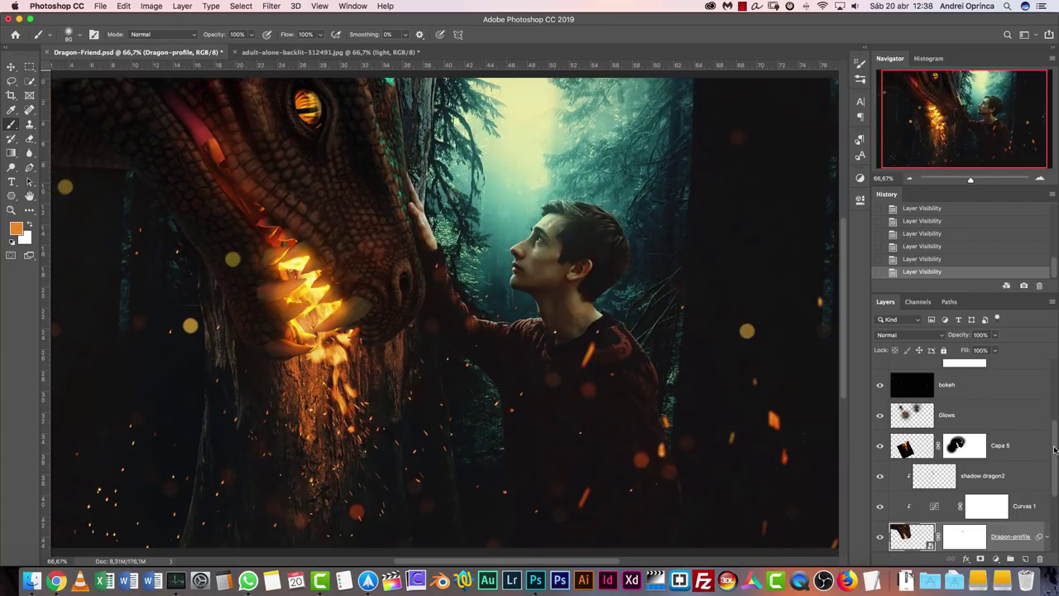
pyautogui.scroll(-5, 1054, 468)
pyautogui.click(971, 496)
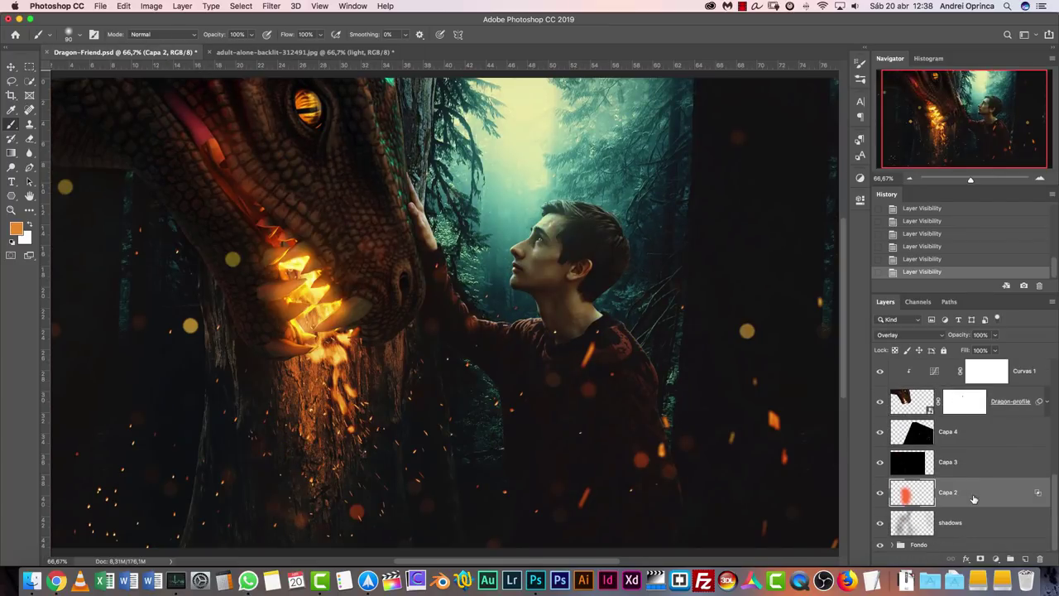
# Switch to adult-alone-backlit-312491.jpg, enlarge the soft brush to 400 px and set the foreground colour to red-orange #fc612a.
pyautogui.click(319, 53)
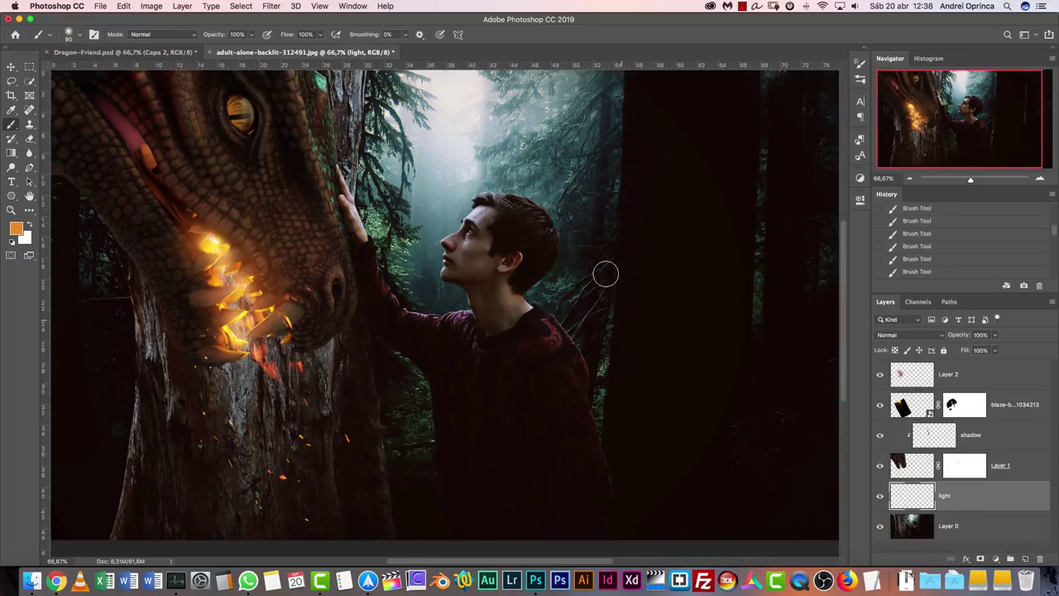
pyautogui.press(']')
pyautogui.press(']')
pyautogui.press(']')
pyautogui.press(']')
pyautogui.press(']')
pyautogui.press(']')
pyautogui.click(15, 229)
pyautogui.moveTo(794, 385); pyautogui.dragTo(793, 393)
pyautogui.click(760, 284)
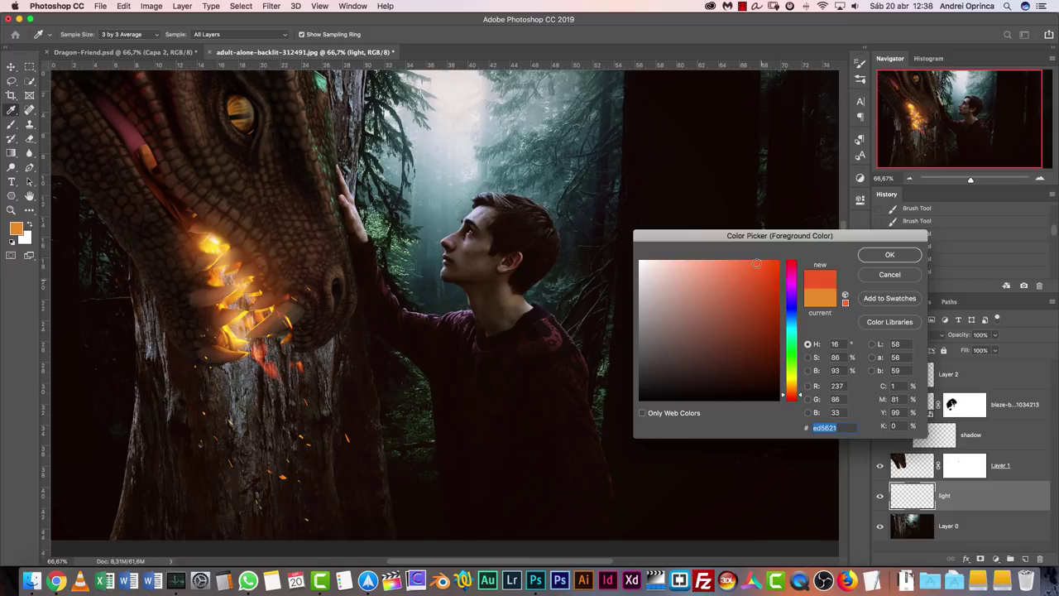
pyautogui.click(887, 256)
pyautogui.press(']')
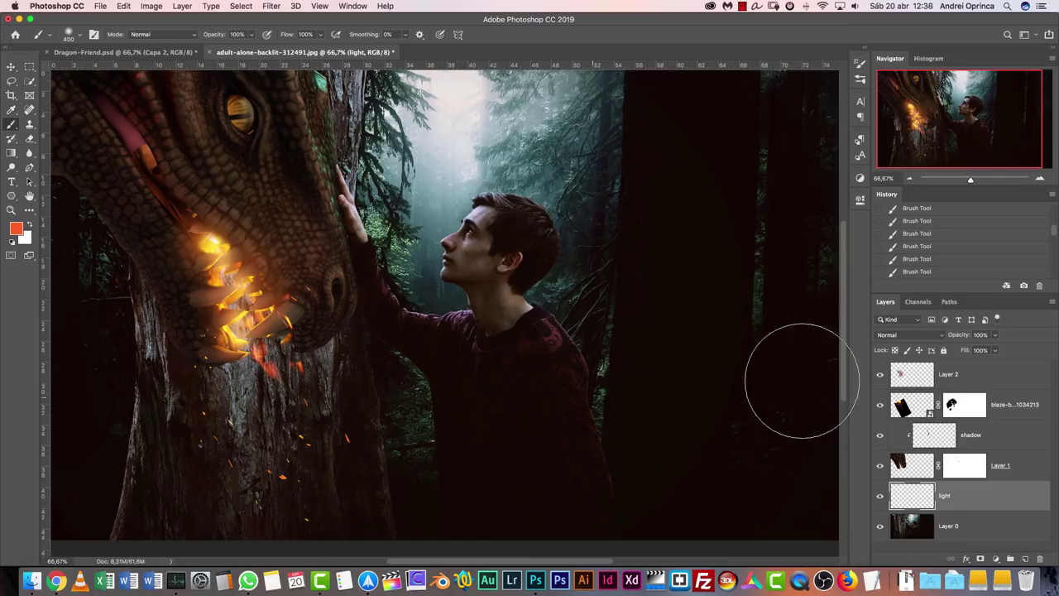
# Set the light layer's blend mode to Overlay and try a red-orange glow on the trunk below the dragon's mouth.
pyautogui.click(906, 334)
pyautogui.click(894, 453)
pyautogui.moveTo(224, 355)
pyautogui.mouseDown()
pyautogui.moveTo(247, 245)
pyautogui.moveTo(289, 413)
pyautogui.moveTo(265, 457)
pyautogui.moveTo(243, 388)
pyautogui.moveTo(249, 315)
pyautogui.mouseUp()
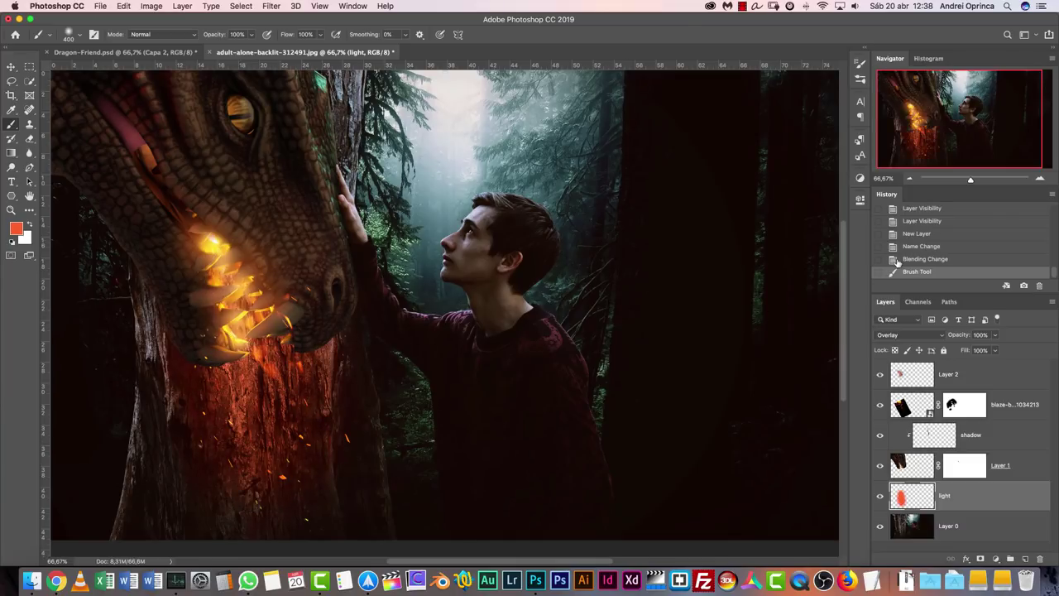
pyautogui.click(908, 259)
# Change the foreground colour to a lighter orange, about #fc792a, and paint the glow on the trunk below the dragon's mouth.
pyautogui.click(15, 230)
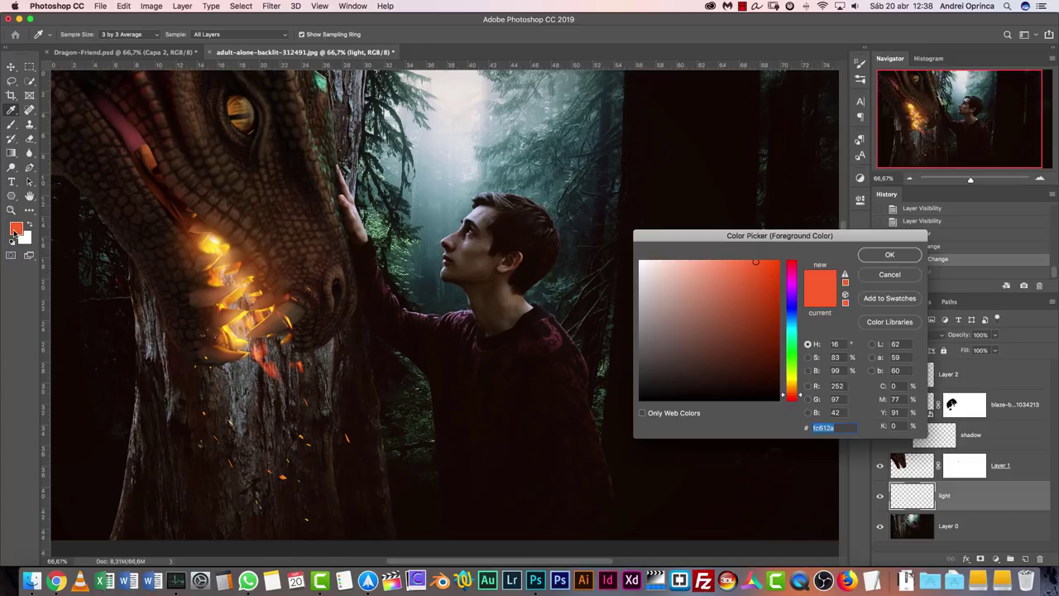
pyautogui.moveTo(802, 398); pyautogui.dragTo(804, 395)
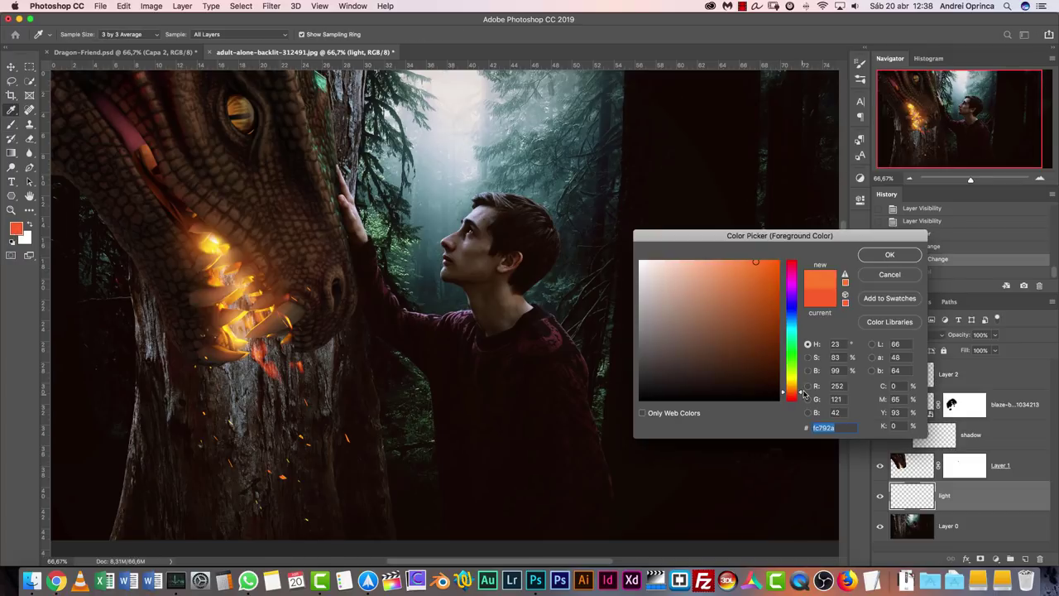
pyautogui.click(884, 260)
pyautogui.moveTo(237, 406); pyautogui.dragTo(255, 296)
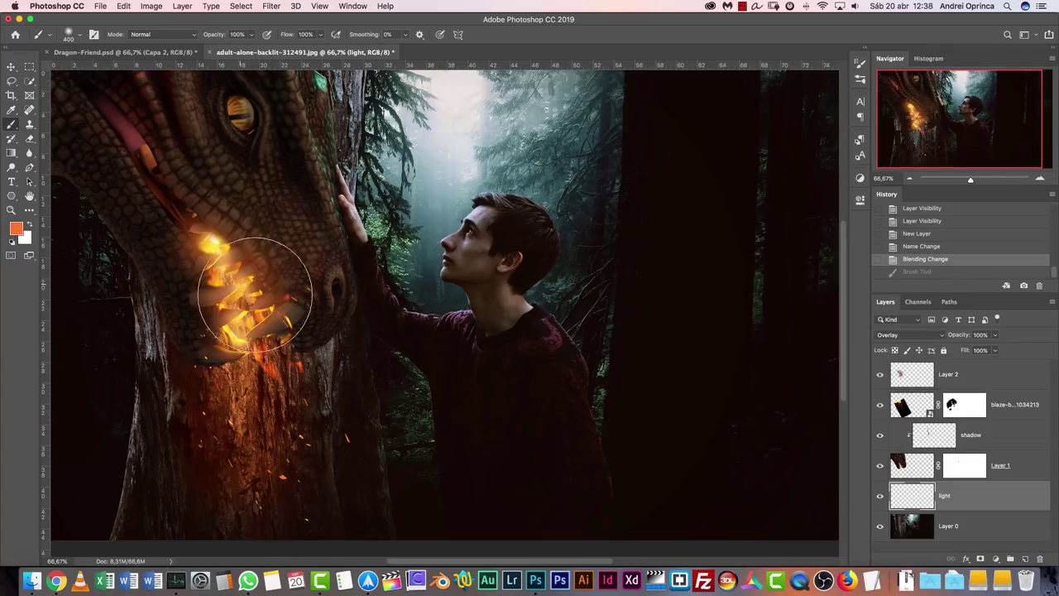
pyautogui.rightClick(252, 398)
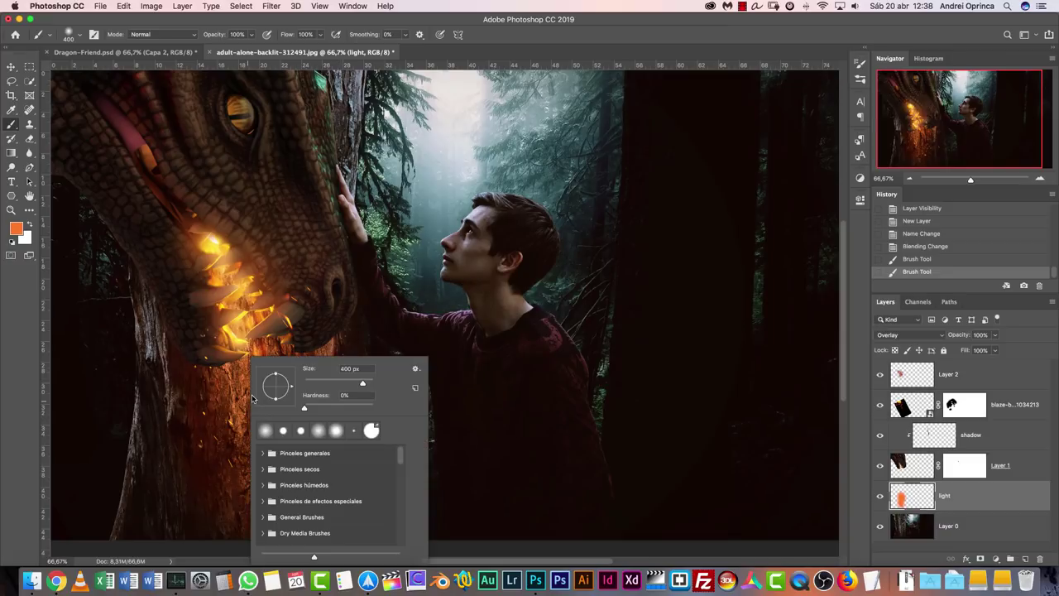
pyautogui.moveTo(213, 425)
pyautogui.mouseDown()
pyautogui.moveTo(224, 450)
pyautogui.moveTo(249, 418)
pyautogui.mouseUp()
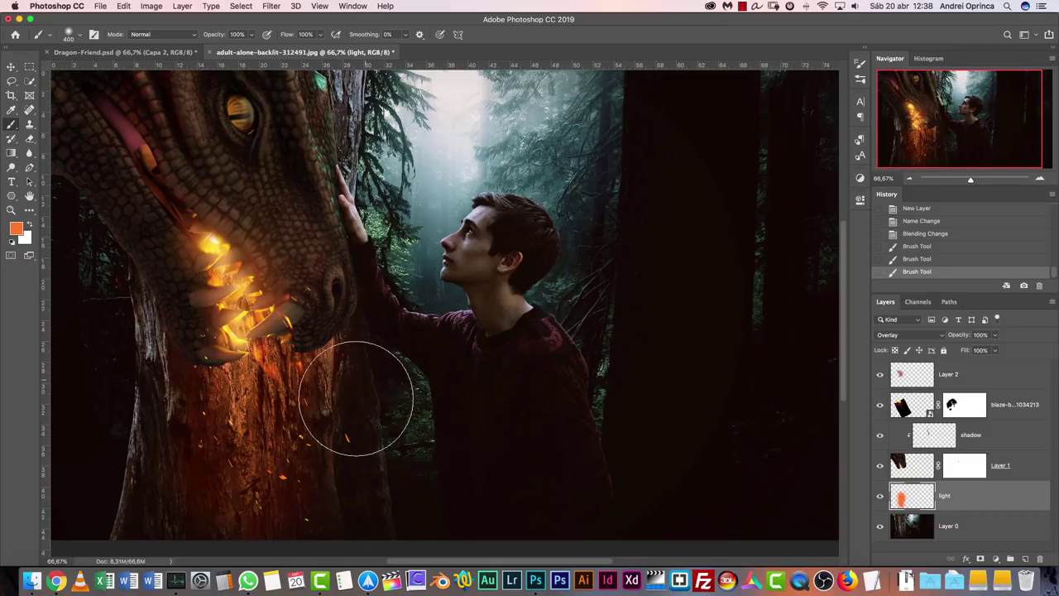
# Shift the hue of the light layer's orange glow by +3 with Hue/Saturation.
pyautogui.press('super+u')
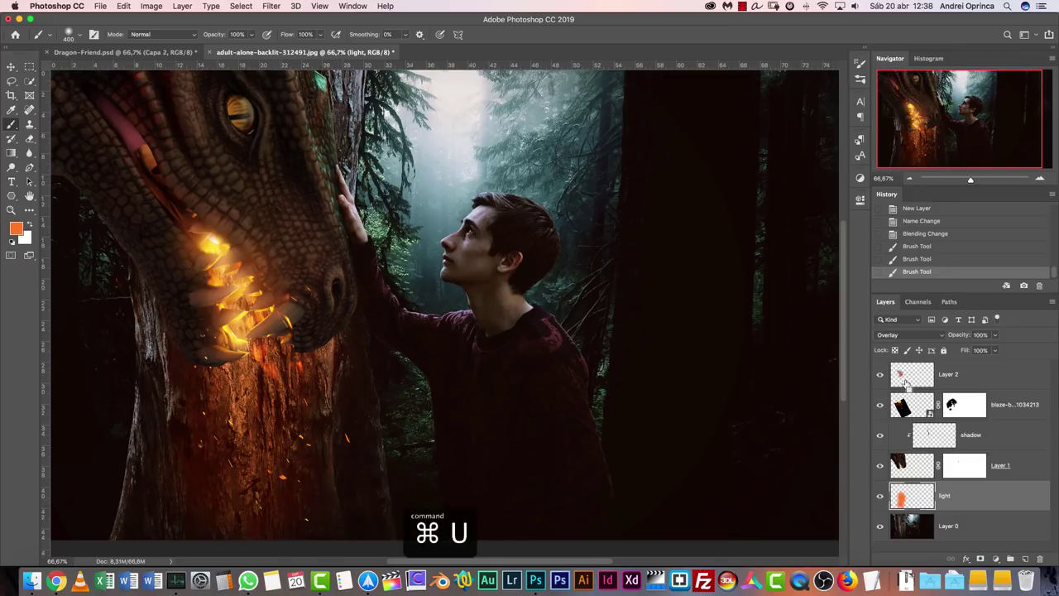
pyautogui.moveTo(727, 185)
pyautogui.mouseDown()
pyautogui.moveTo(718, 186)
pyautogui.moveTo(730, 186)
pyautogui.mouseUp()
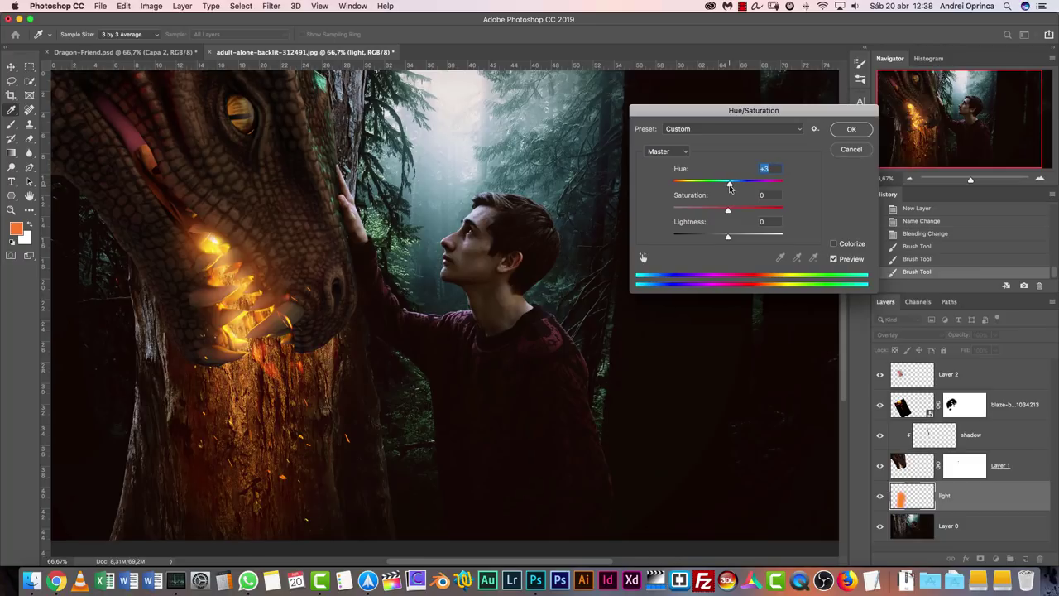
pyautogui.click(842, 132)
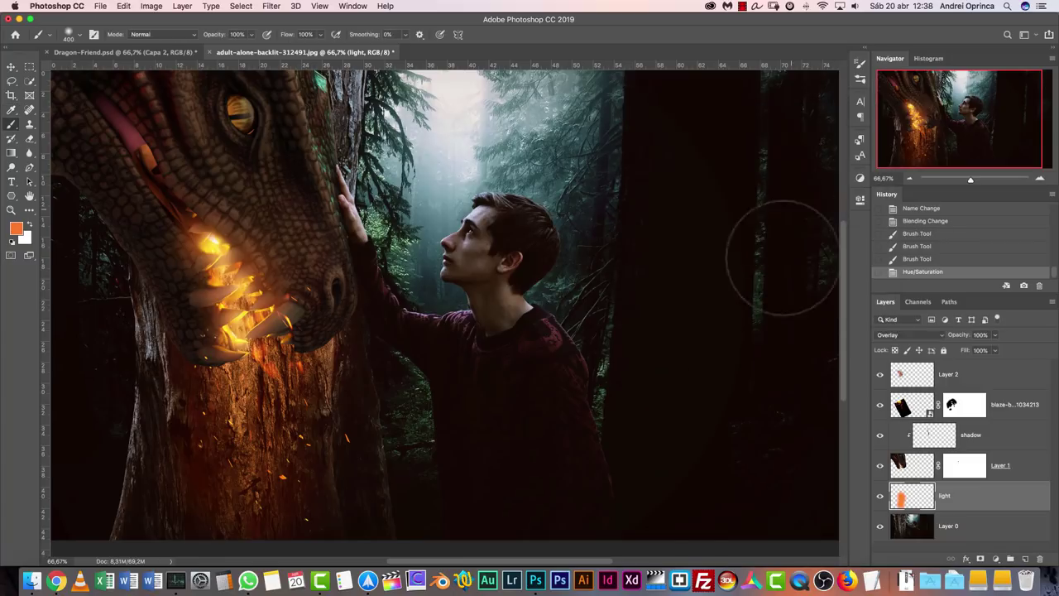
# Split the light layer's Underlying Layer black Blend If slider to keep the glow off the darkest bark, and compare with the layer hidden.
pyautogui.doubleClick(1016, 493)
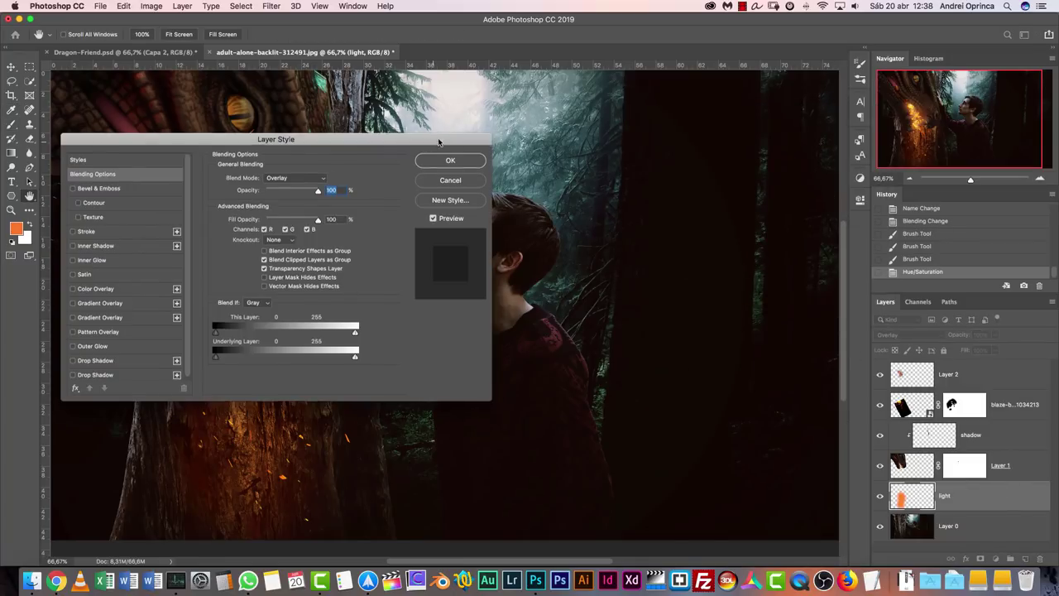
pyautogui.moveTo(433, 142); pyautogui.dragTo(797, 115)
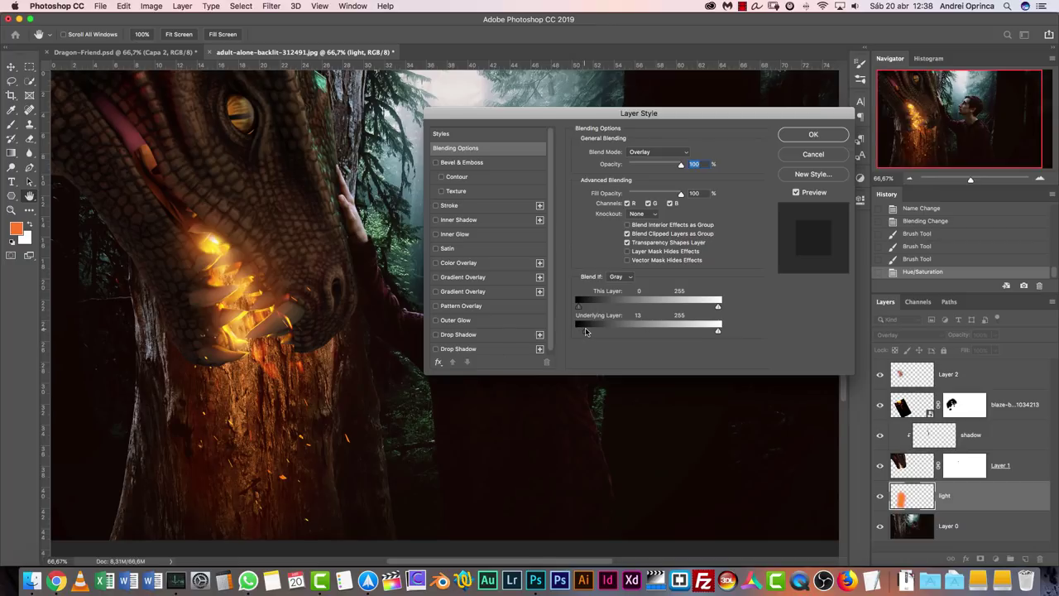
pyautogui.moveTo(590, 330); pyautogui.dragTo(587, 330)
pyautogui.press('alt')
pyautogui.click(813, 136)
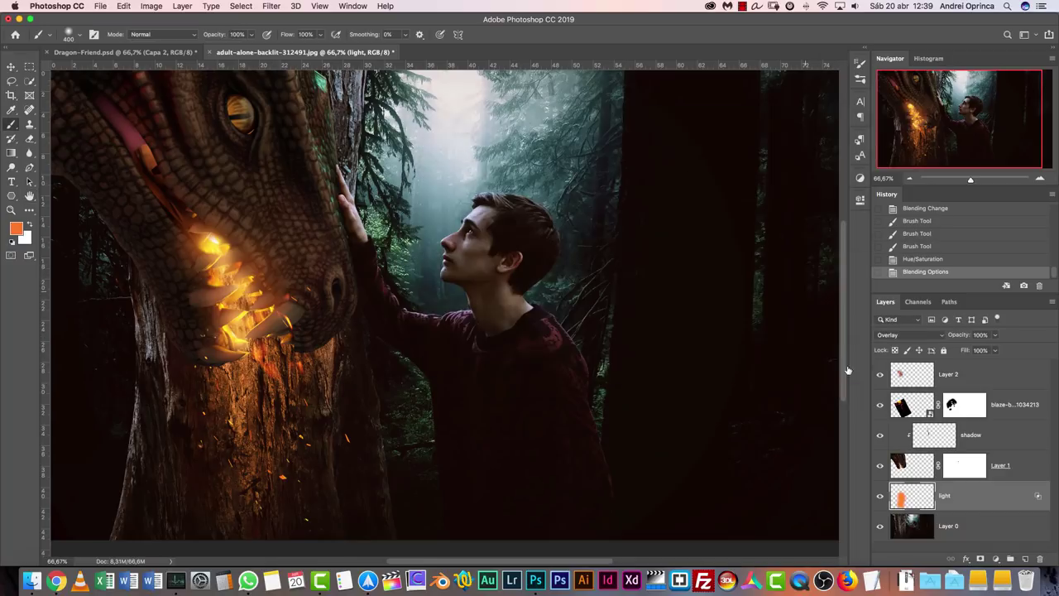
pyautogui.click(881, 495)
pyautogui.click(880, 497)
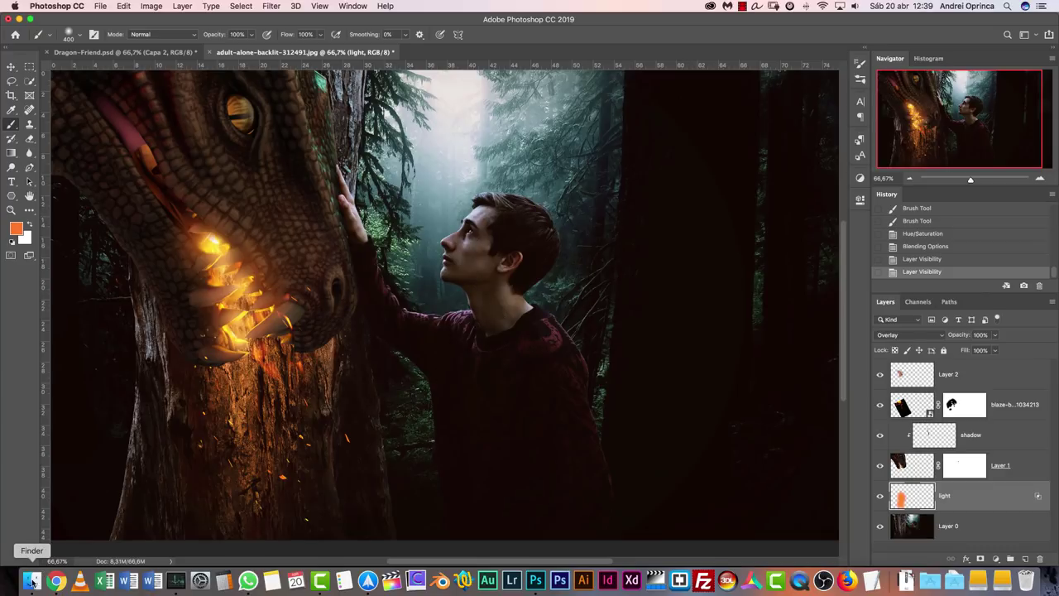
# Switch to Finder, preview blaze-blazing-bonfire-1629159.jpg in the Dragon friend folder and open it in Photoshop CC 2019.
pyautogui.press('shift+super+d')
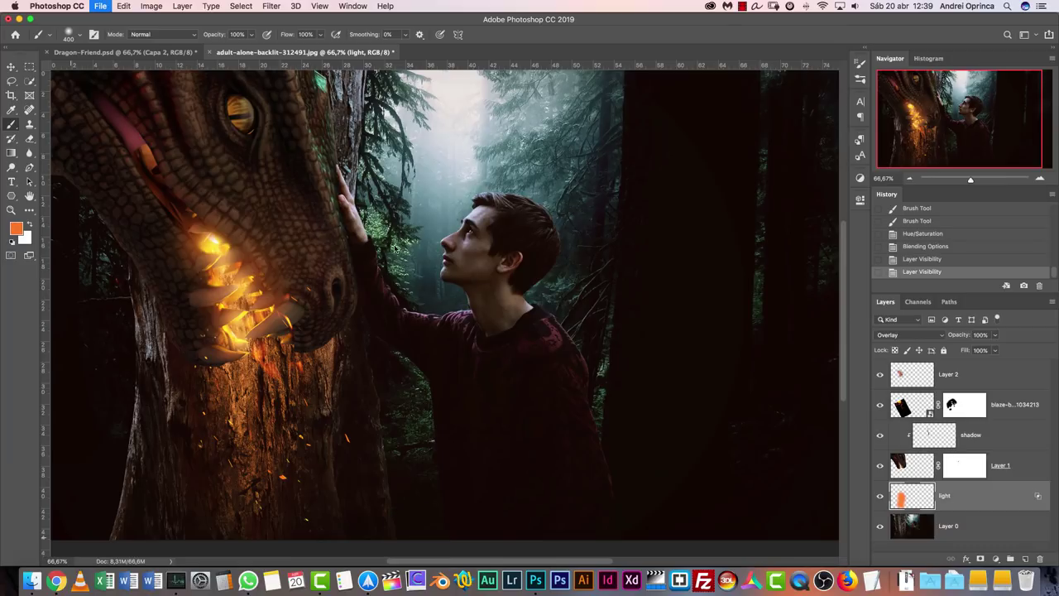
pyautogui.press('Escape')
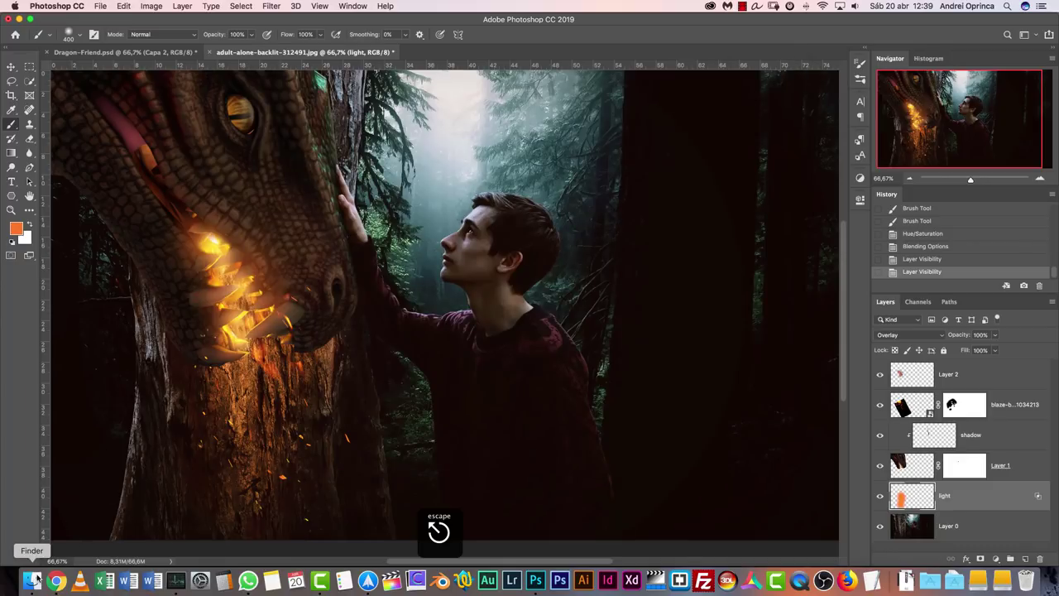
pyautogui.click(32, 581)
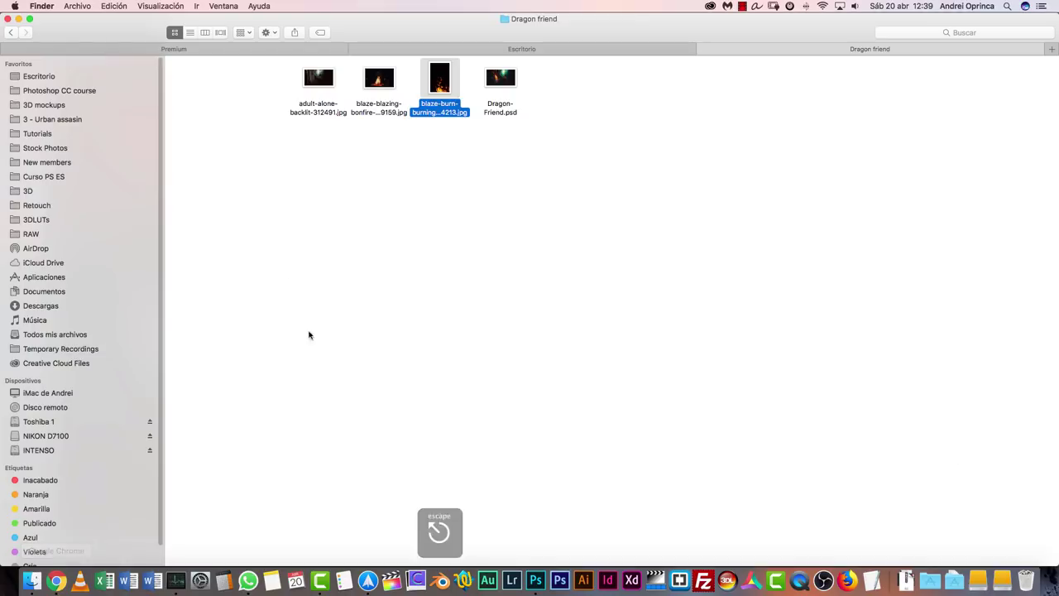
pyautogui.click(388, 87)
pyautogui.press('space')
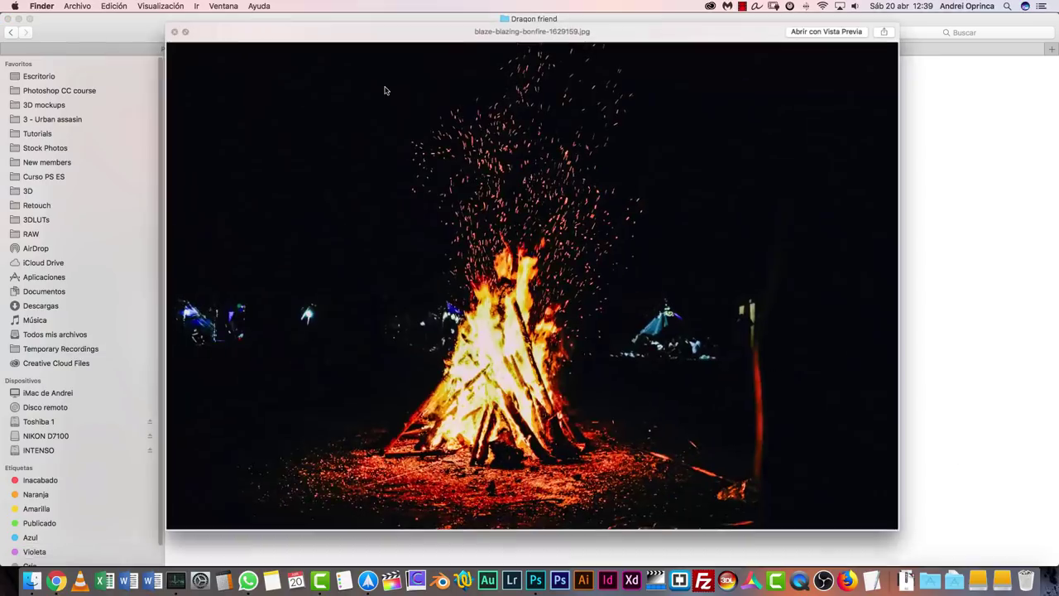
pyautogui.press('space')
pyautogui.rightClick(394, 83)
pyautogui.moveTo(575, 96)
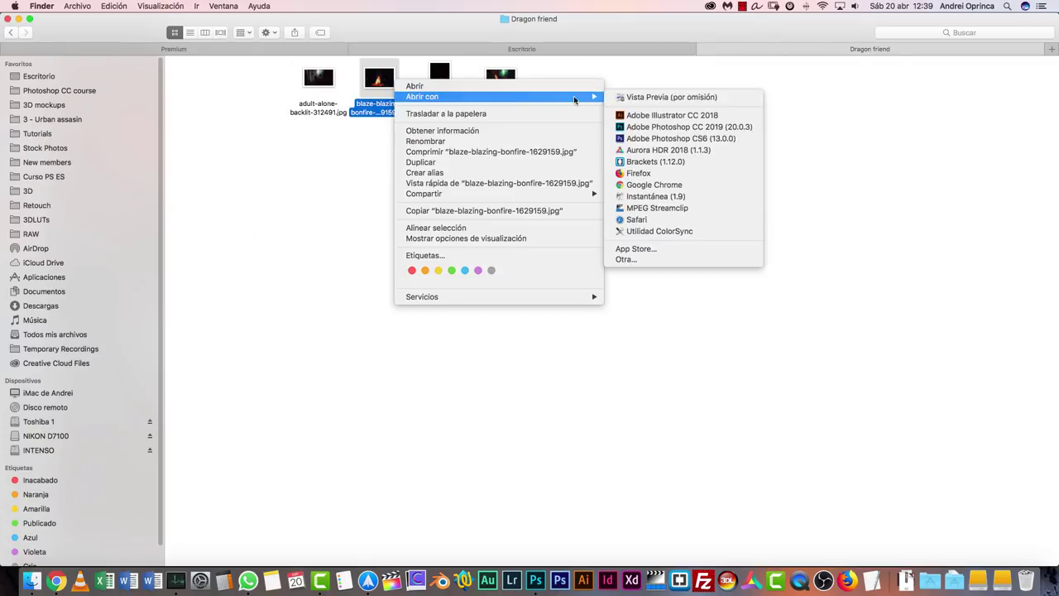
pyautogui.click(694, 128)
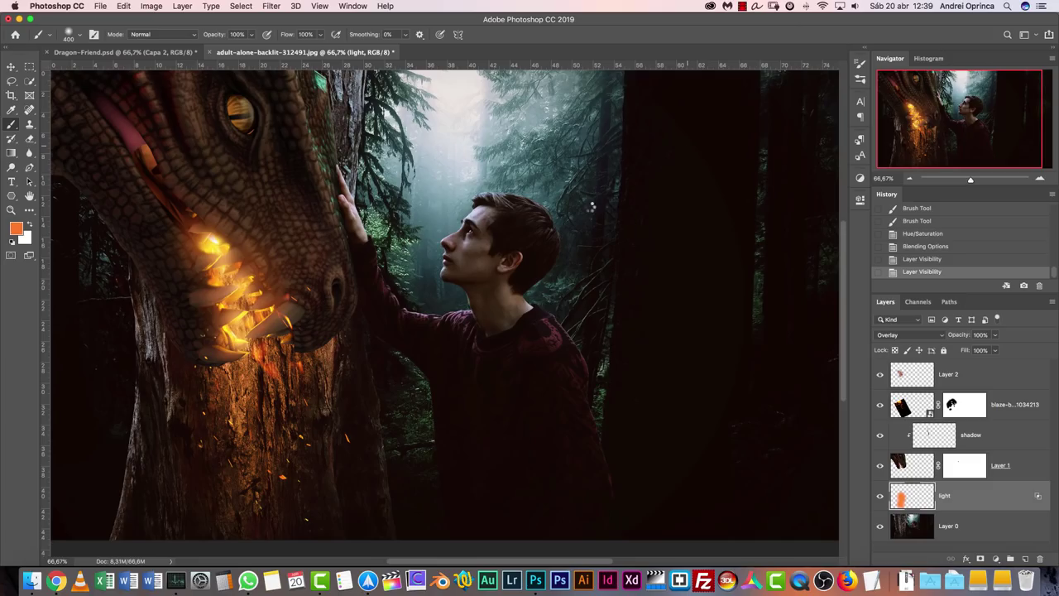
pyautogui.rightClick(593, 206)
pyautogui.click(949, 360)
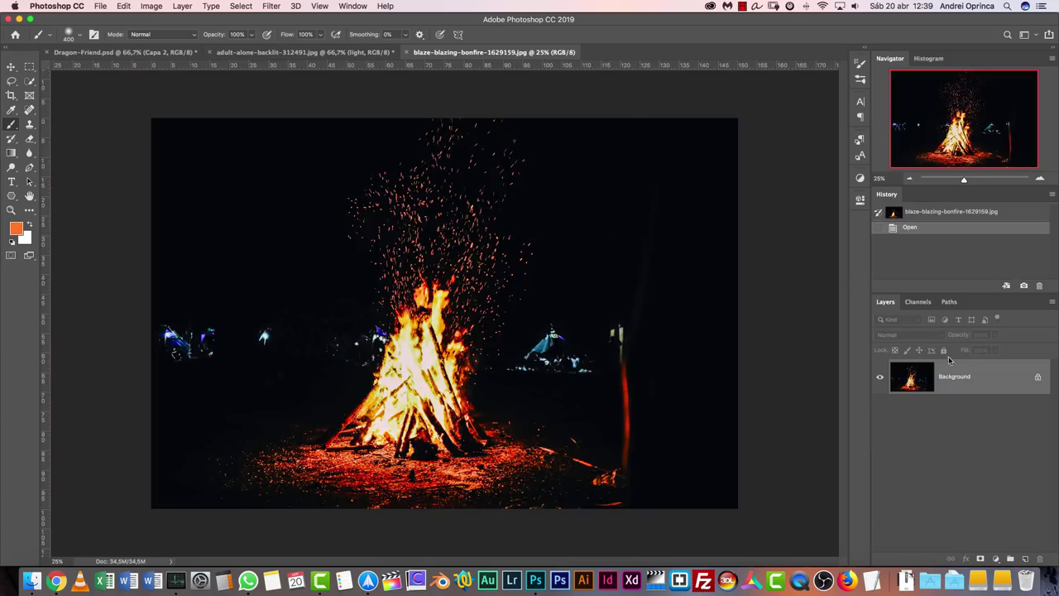
# Lasso the sparks above the bonfire, copy them, close the bonfire image and paste them above Layer 2 in the composite.
pyautogui.click(12, 80)
pyautogui.moveTo(357, 124)
pyautogui.mouseDown()
pyautogui.moveTo(399, 304)
pyautogui.moveTo(559, 296)
pyautogui.moveTo(514, 106)
pyautogui.mouseUp()
pyautogui.press('super+c')
pyautogui.press('super+w')
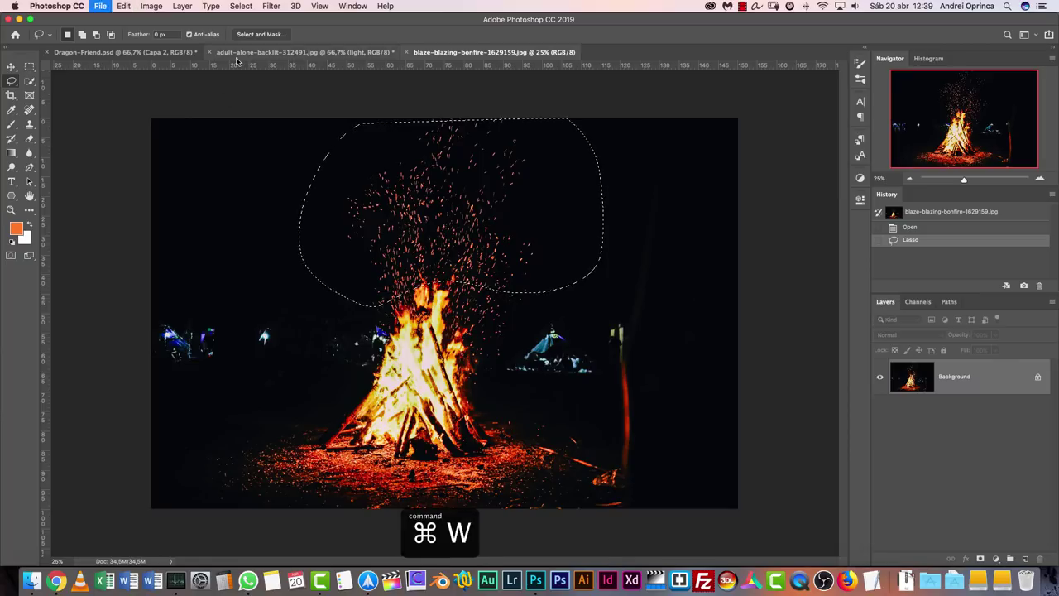
pyautogui.press('super+v')
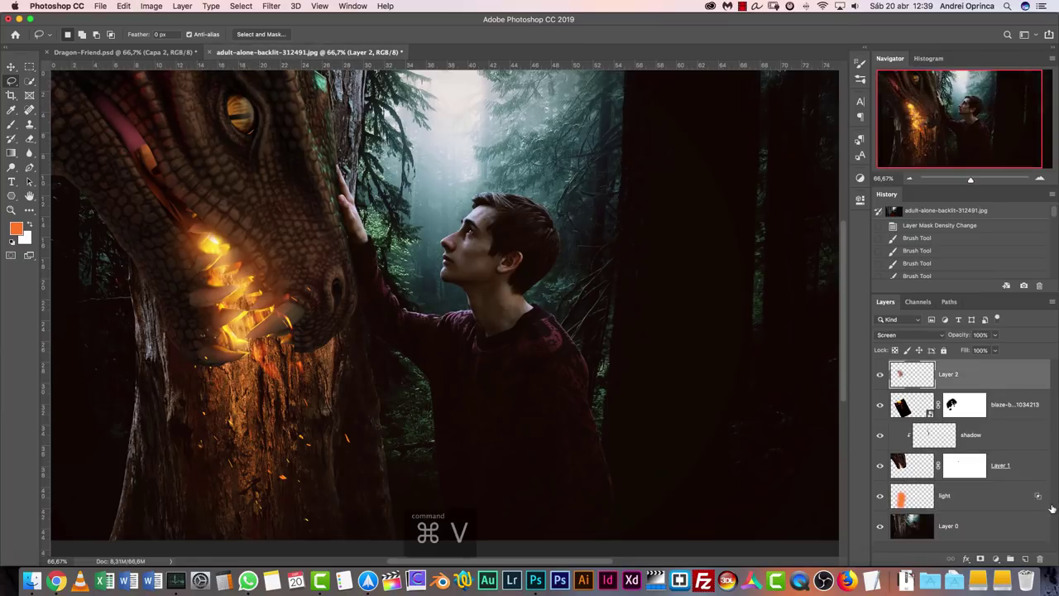
# Set the pasted sparks layer to Screen, scale it to about 189% and place it over the lower part of the scene.
pyautogui.click(909, 334)
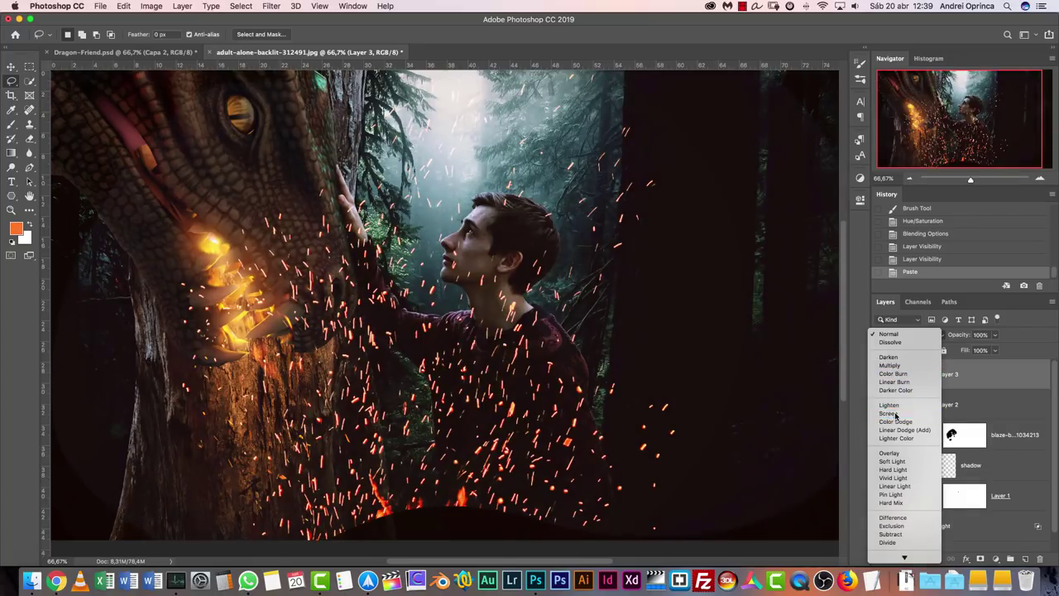
pyautogui.click(889, 413)
pyautogui.press('super+minus')
pyautogui.press('super+minus')
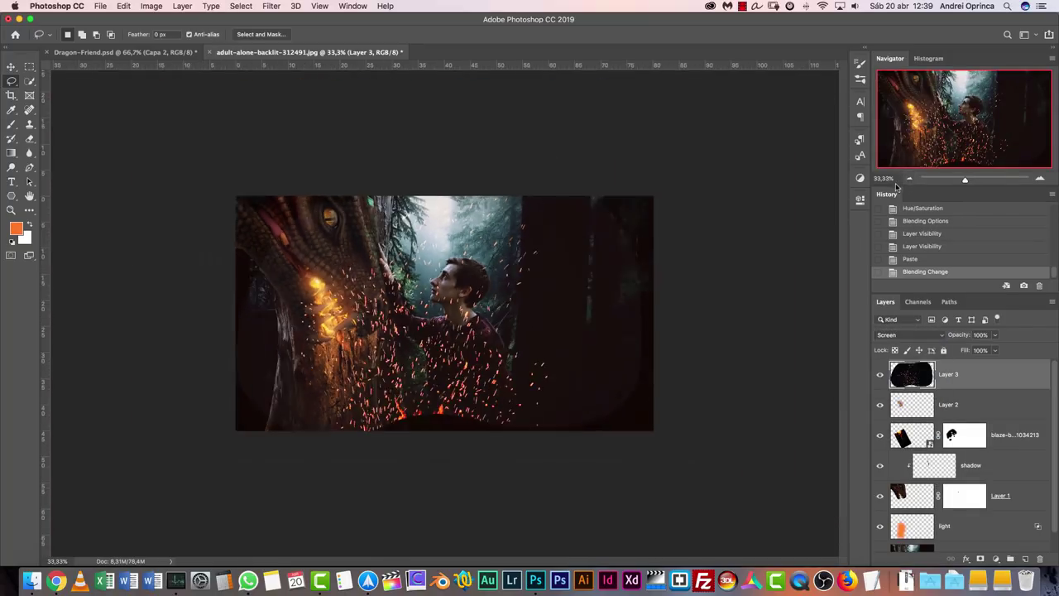
pyautogui.press('super+minus')
pyautogui.press('super+t')
pyautogui.moveTo(595, 222); pyautogui.dragTo(886, 55)
pyautogui.moveTo(721, 150); pyautogui.dragTo(490, 405)
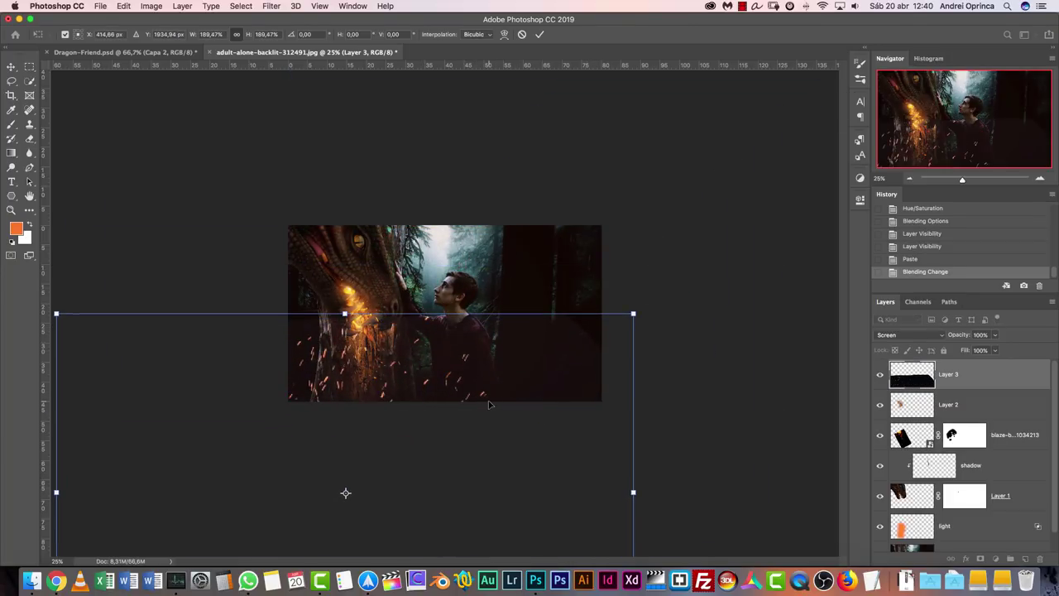
pyautogui.press('Return')
# Remove the sparks layer's faint background haze by raising the black input level to 11 with Levels.
pyautogui.press('super+1')
pyautogui.click(880, 374)
pyautogui.click(880, 374)
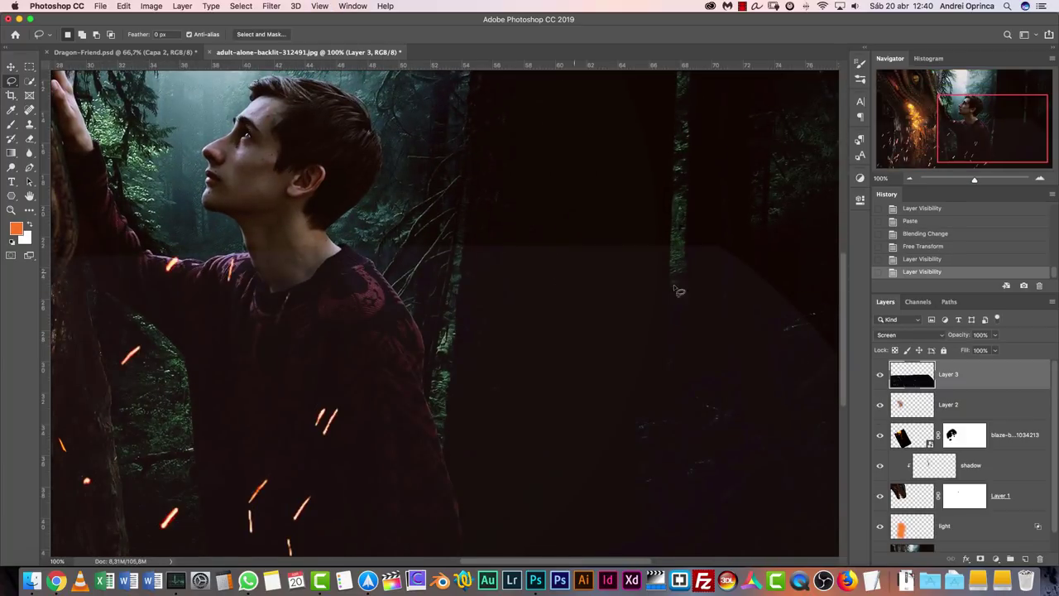
pyautogui.press('super+l')
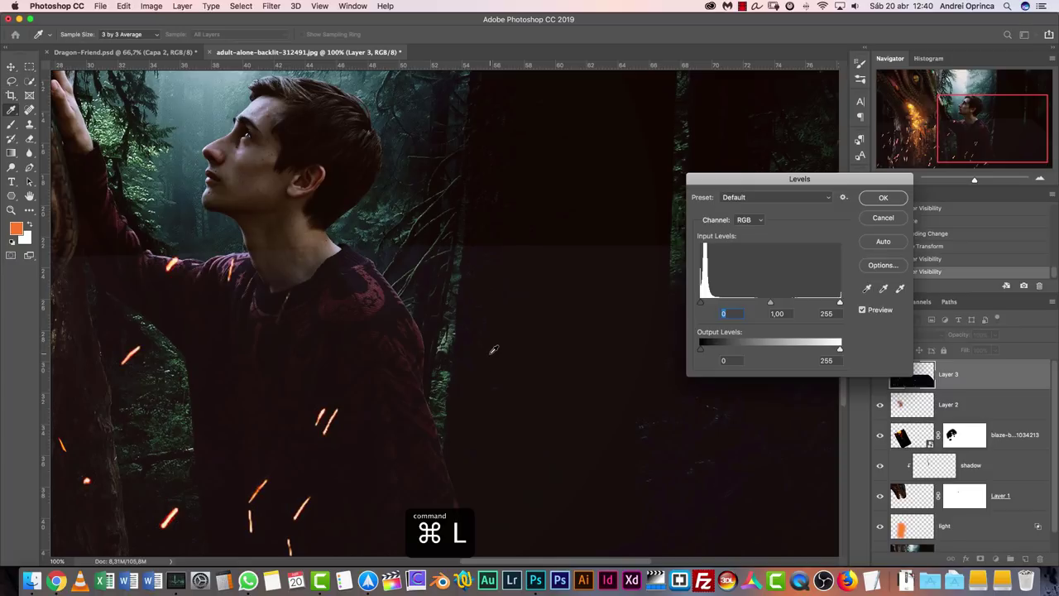
pyautogui.click(882, 219)
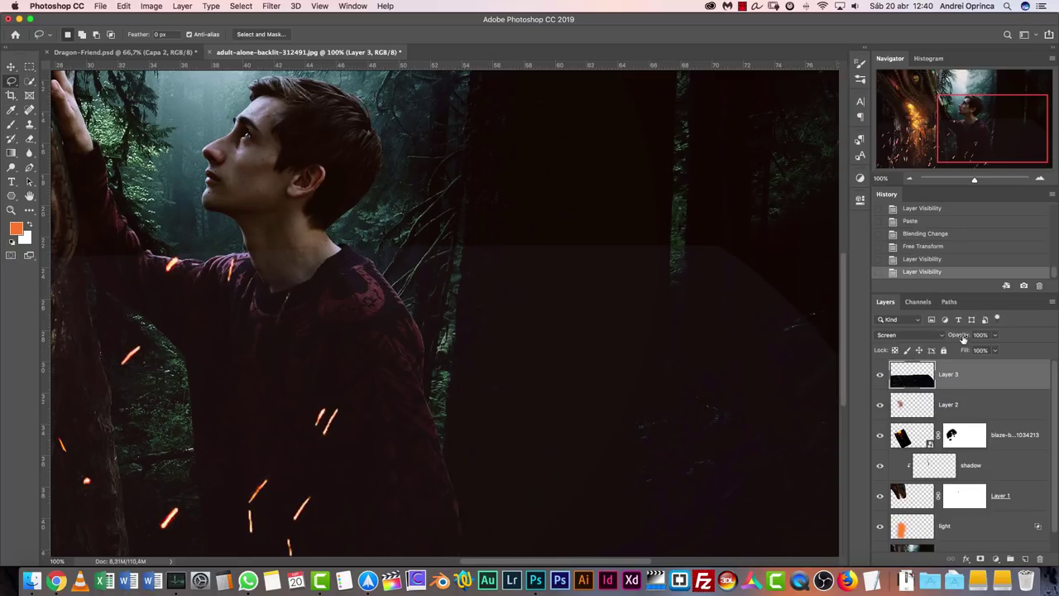
pyautogui.click(880, 374)
pyautogui.click(880, 374)
pyautogui.press('super+l')
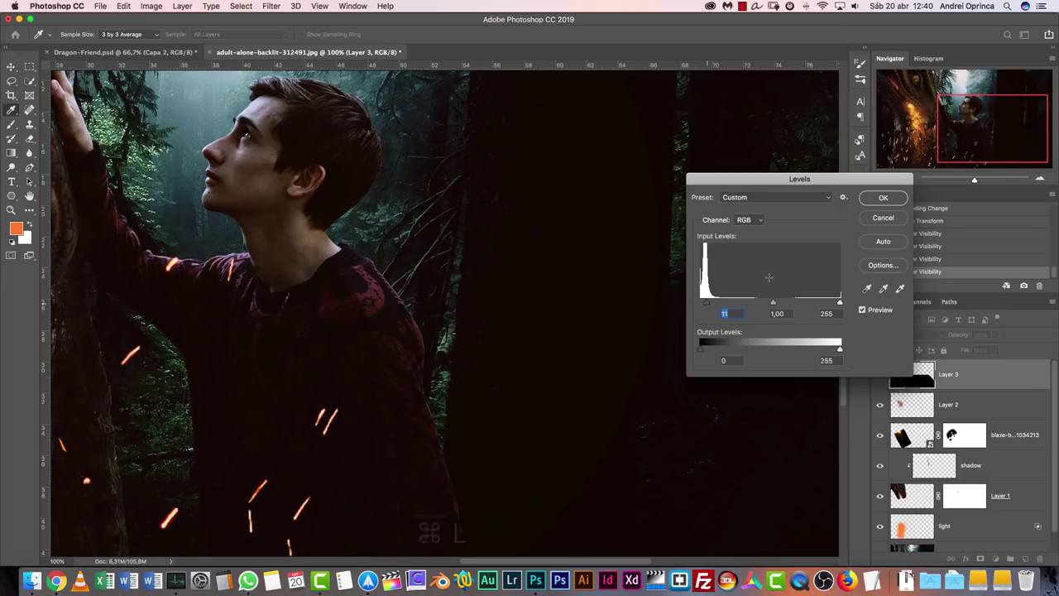
pyautogui.click(883, 199)
# Move the sparks layer left around the trunk below the dragon's head and compare the placement with Dragon-Friend.psd.
pyautogui.click(909, 178)
pyautogui.moveTo(456, 392); pyautogui.dragTo(735, 340)
pyautogui.press('super+minus')
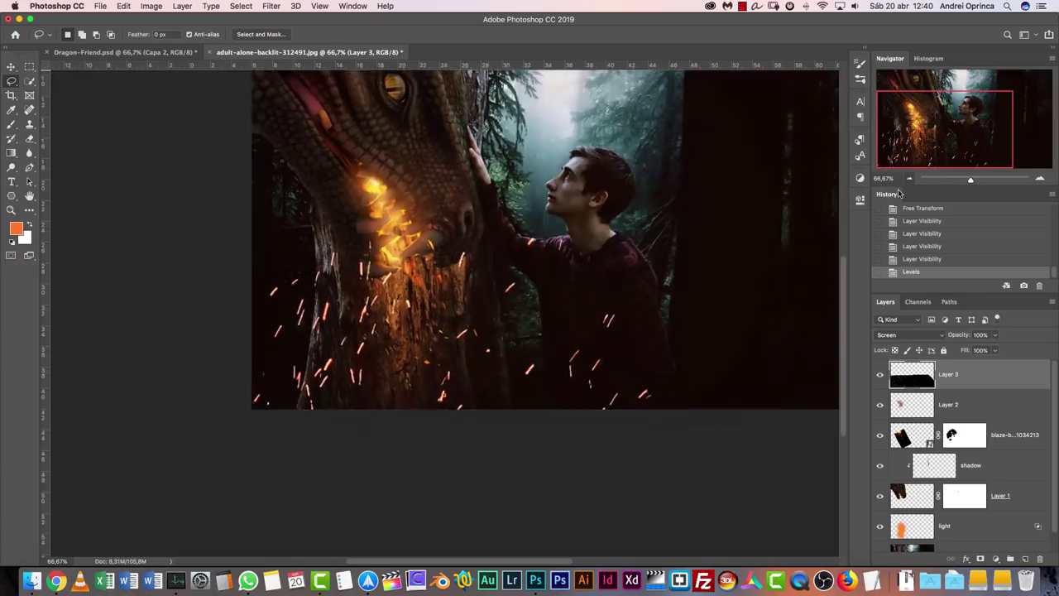
pyautogui.press('super+r')
pyautogui.press('v')
pyautogui.moveTo(310, 381)
pyautogui.mouseDown()
pyautogui.moveTo(179, 378)
pyautogui.moveTo(268, 377)
pyautogui.mouseUp()
pyautogui.click(166, 53)
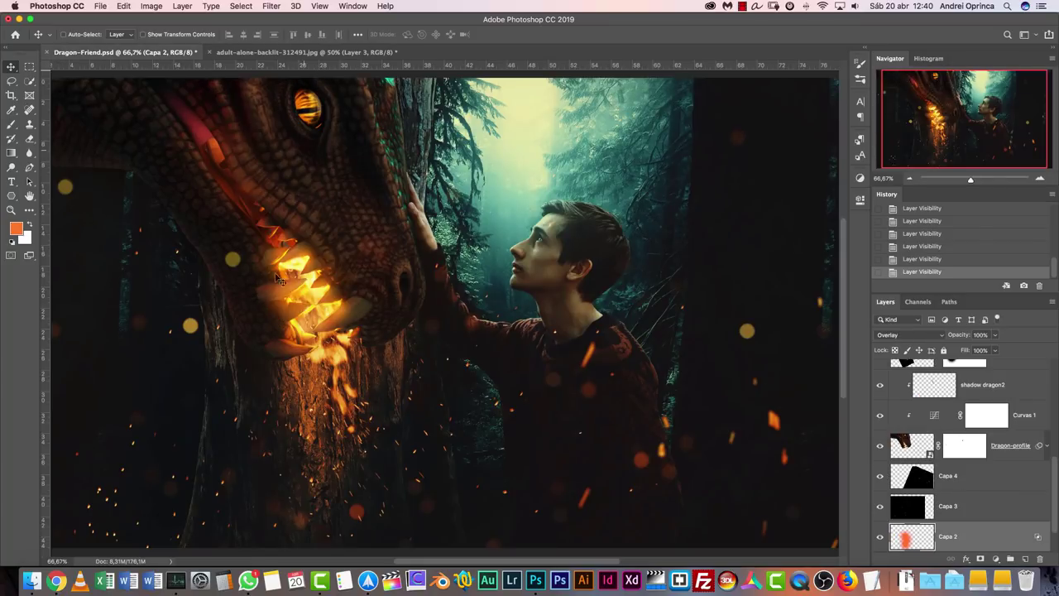
pyautogui.click(307, 51)
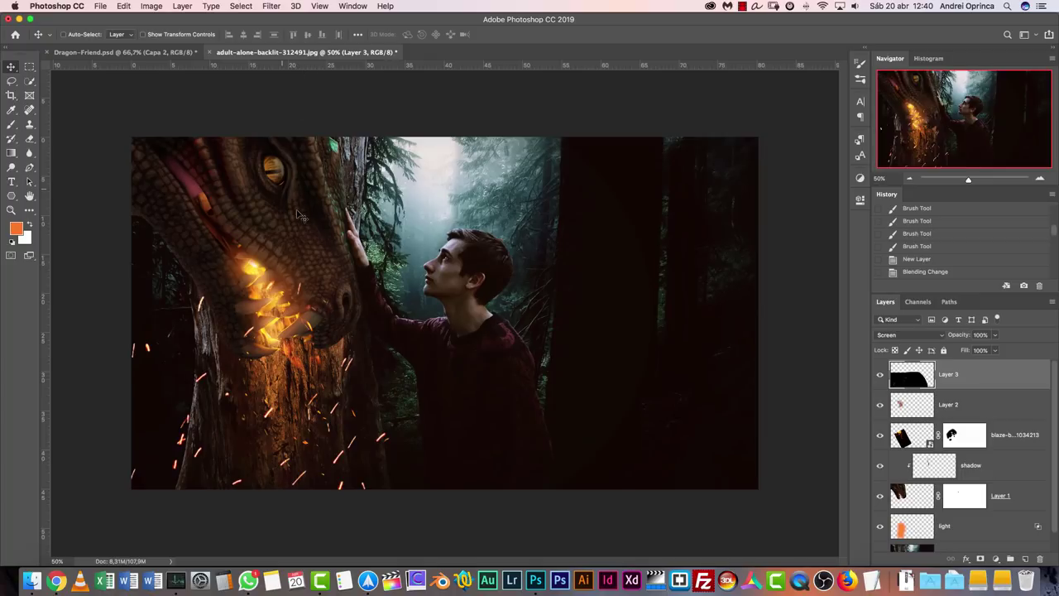
# Preview blaze-burn-burning-1034213.jpg in the Dragon friend folder in Finder and open it with Photoshop CC 2019.
pyautogui.click(32, 580)
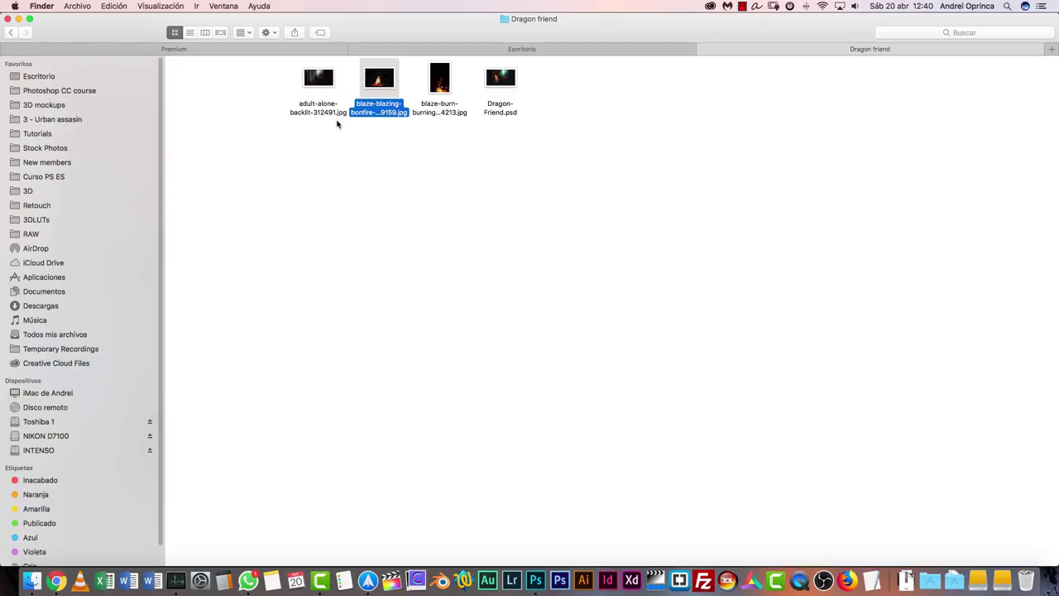
pyautogui.click(438, 83)
pyautogui.press('space')
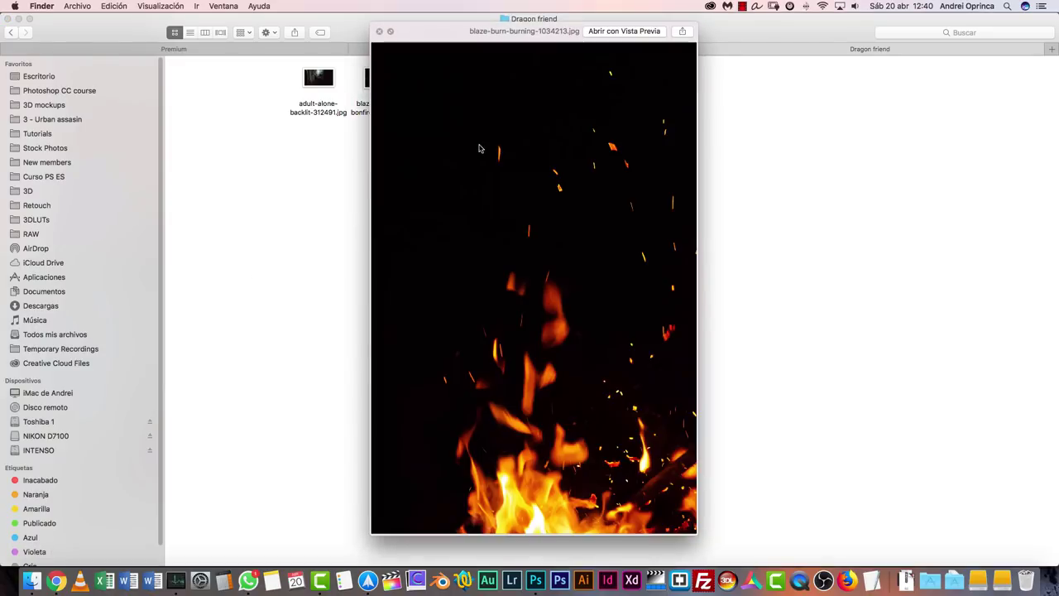
pyautogui.press('space')
pyautogui.rightClick(447, 86)
pyautogui.moveTo(461, 104)
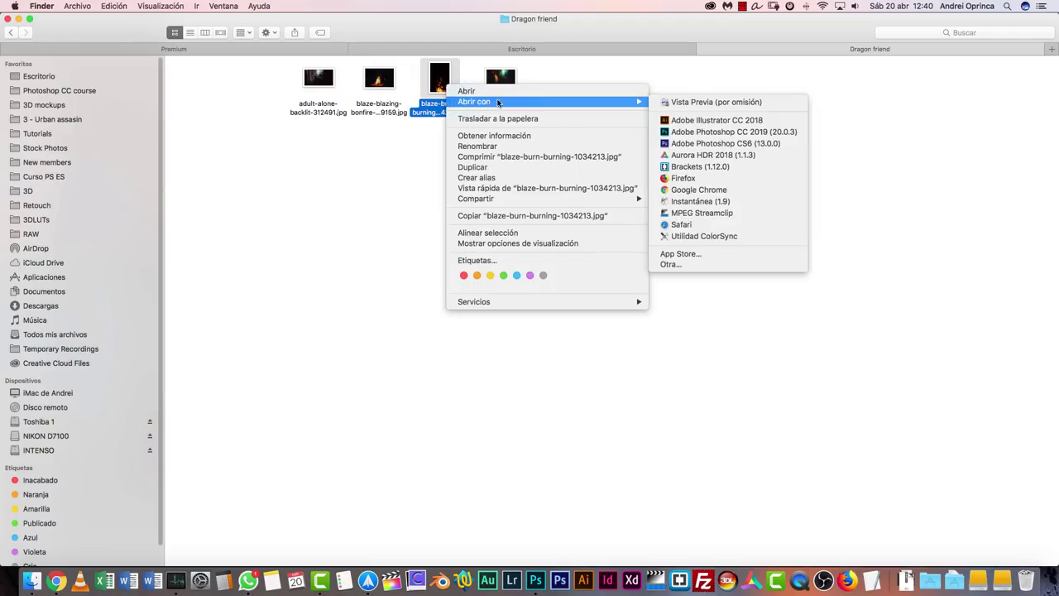
pyautogui.click(778, 133)
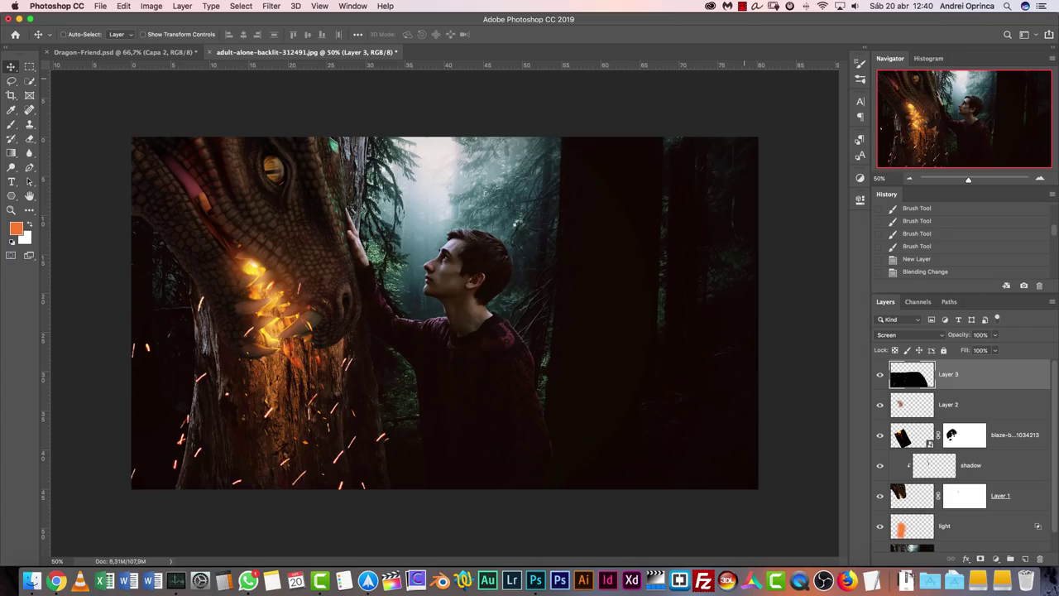
# Lasso the loose sparks above the flames, copy them, close the fire image and paste them above Layer 3 in the composite.
pyautogui.click(12, 80)
pyautogui.moveTo(370, 209)
pyautogui.mouseDown()
pyautogui.moveTo(425, 282)
pyautogui.moveTo(503, 304)
pyautogui.moveTo(533, 423)
pyautogui.moveTo(661, 344)
pyautogui.moveTo(631, 144)
pyautogui.moveTo(540, 85)
pyautogui.moveTo(405, 109)
pyautogui.mouseUp()
pyautogui.press('super+c')
pyautogui.press('super+w')
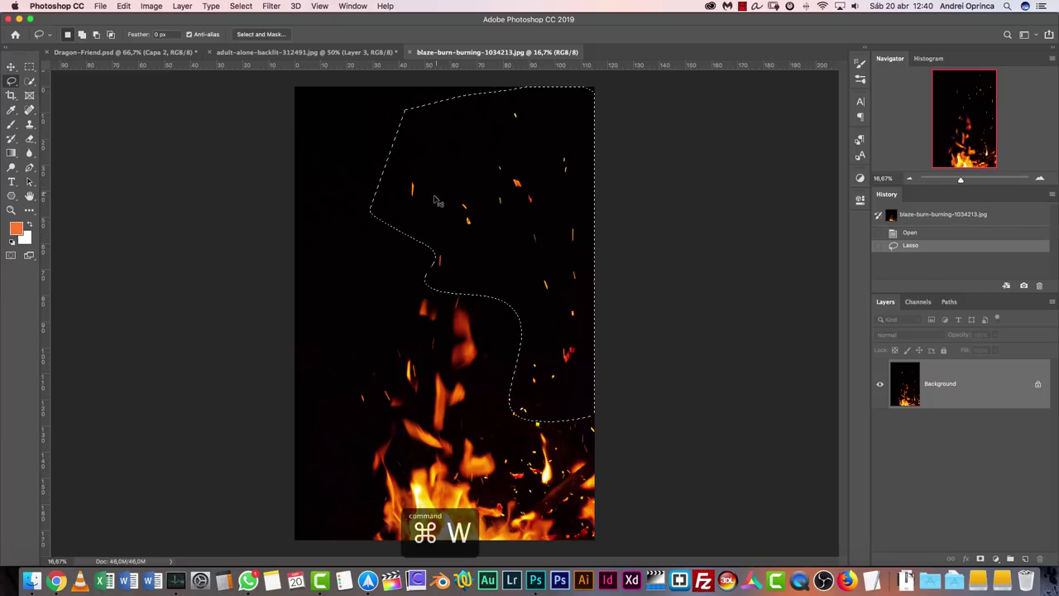
pyautogui.press('super+v')
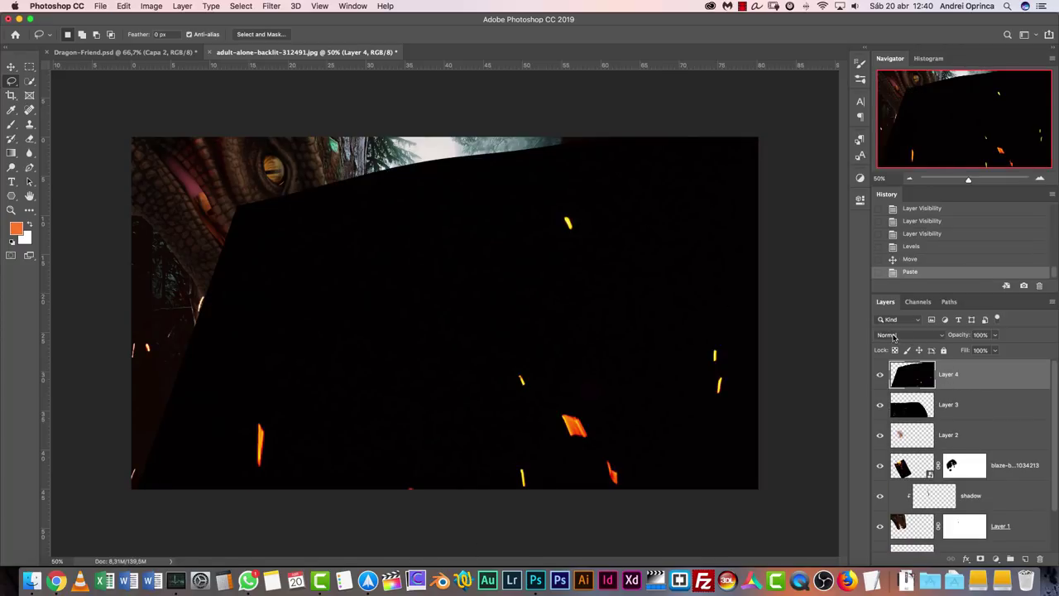
# Set the pasted Layer 4 sparks to Screen and move the layer up and left over the scene.
pyautogui.click(896, 337)
pyautogui.click(896, 413)
pyautogui.press('v')
pyautogui.moveTo(667, 397); pyautogui.dragTo(573, 308)
# Scale the Layer 4 sparks down with Free Transform and place them over the young man and the dark trees behind him.
pyautogui.press('super+t')
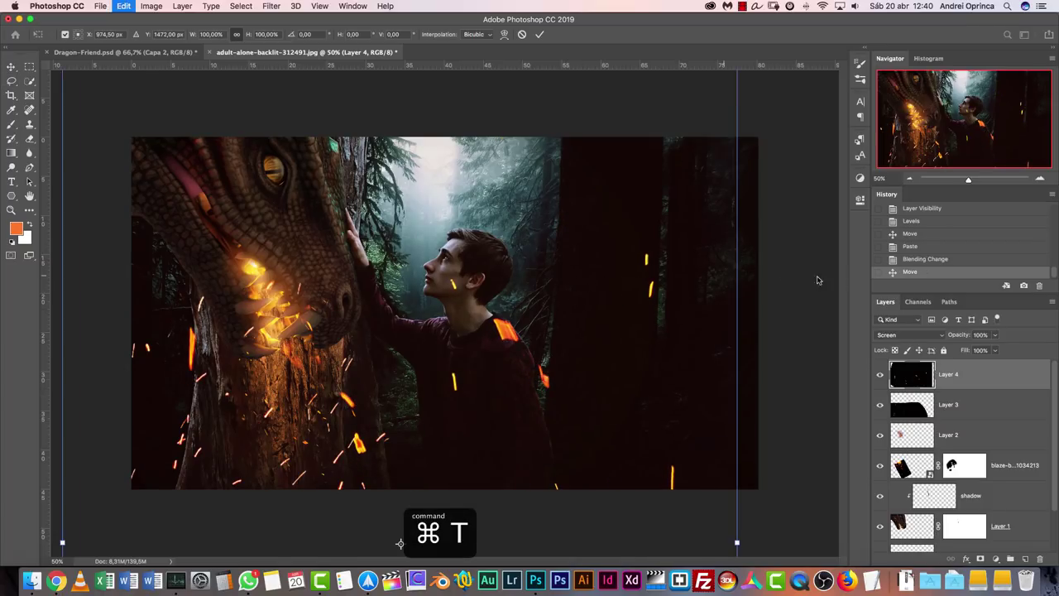
pyautogui.click(910, 178)
pyautogui.moveTo(591, 176); pyautogui.dragTo(448, 388)
pyautogui.moveTo(390, 443); pyautogui.dragTo(530, 280)
pyautogui.press('Return')
pyautogui.press('super+equal')
pyautogui.press('super+equal')
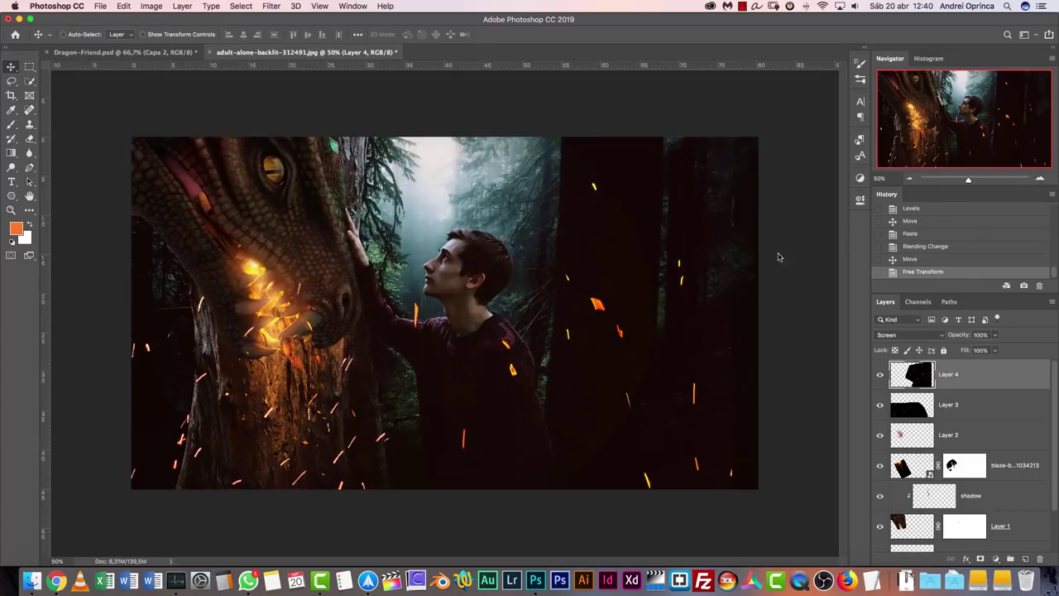
# Start a Field Blur on the Layer 4 sparks with Light Bokeh at 43% and a Light Range of 191 to 210.
pyautogui.click(271, 5)
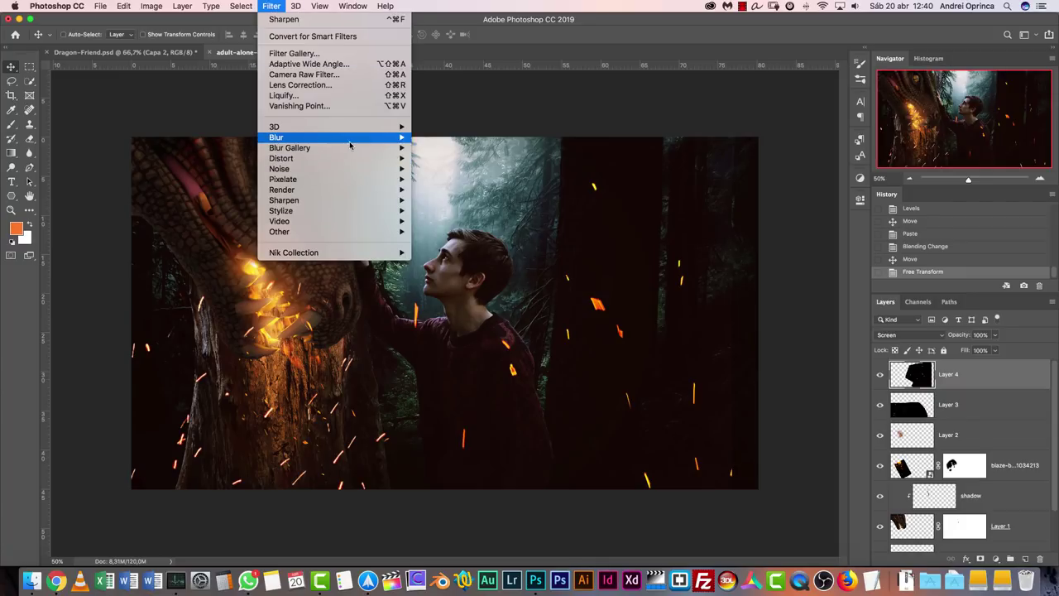
pyautogui.moveTo(364, 138)
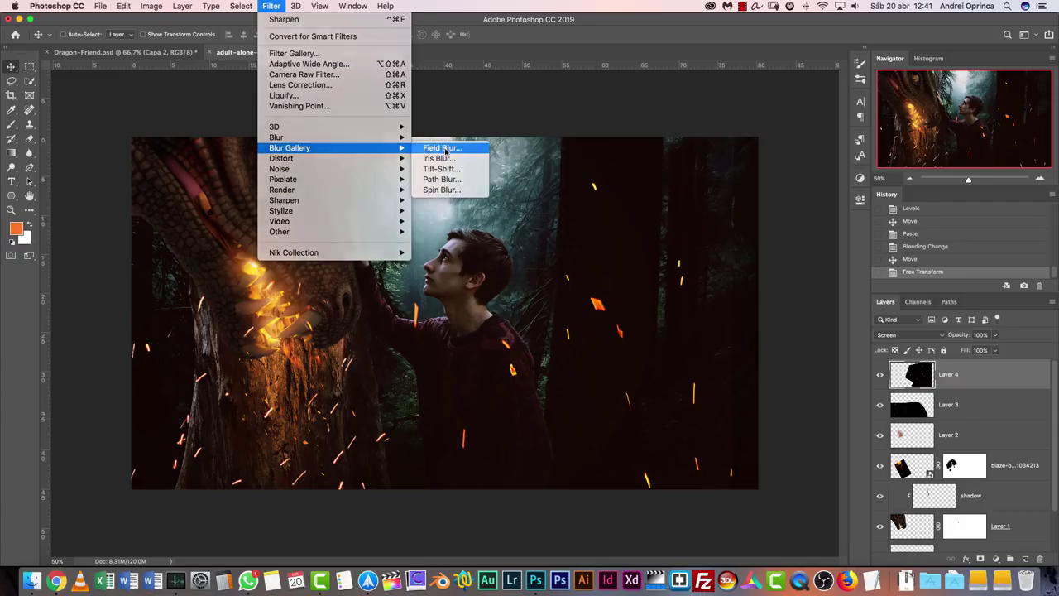
pyautogui.click(447, 149)
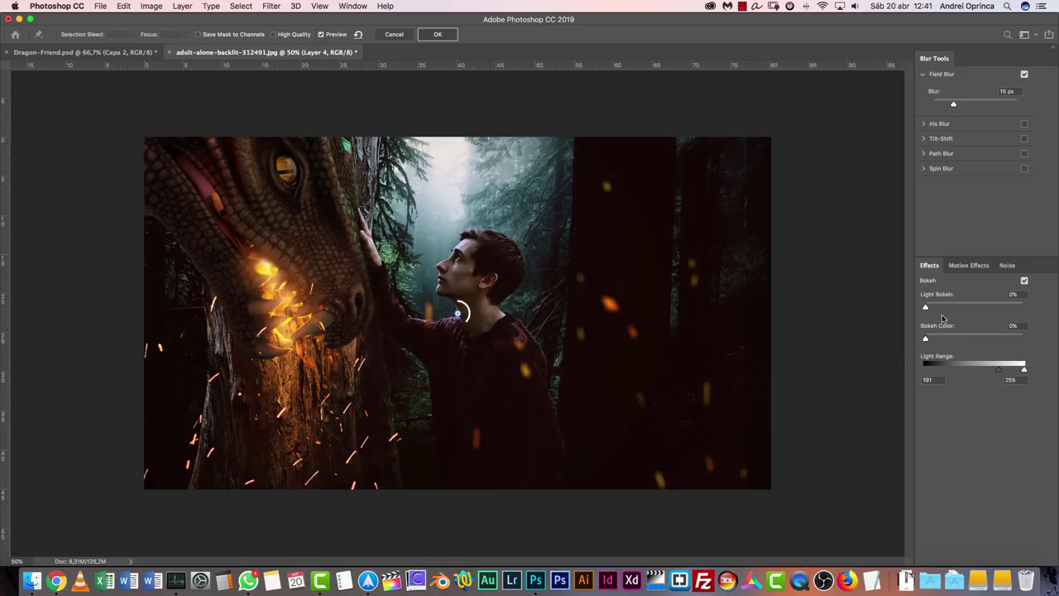
pyautogui.moveTo(927, 308); pyautogui.dragTo(966, 307)
pyautogui.moveTo(1023, 371); pyautogui.dragTo(1008, 372)
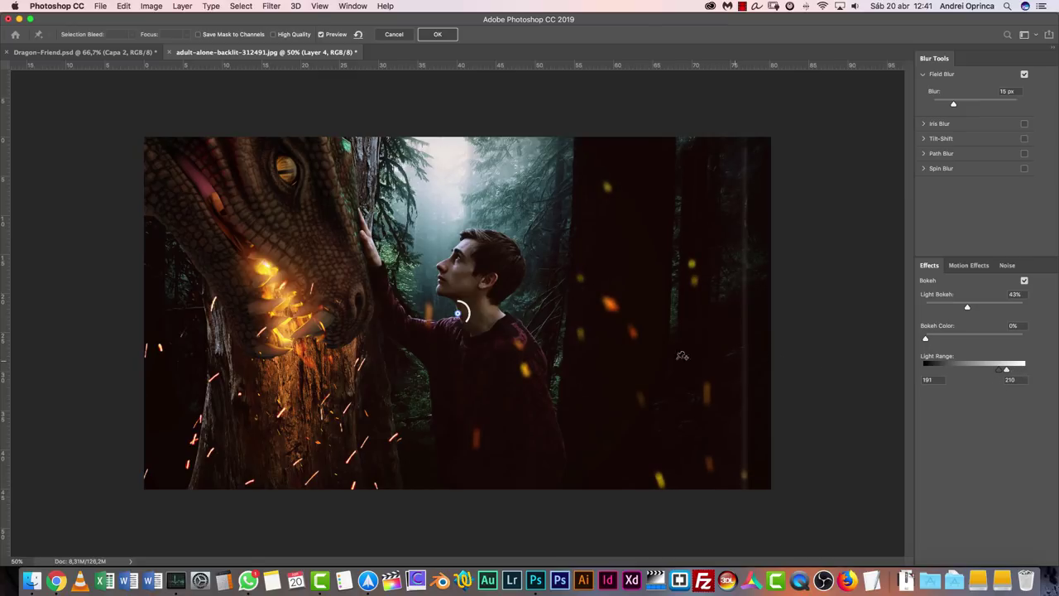
# Raise the Field Blur to 41 px with Bokeh Color at 37% and a Light Range of 55 to 213.
pyautogui.moveTo(956, 106); pyautogui.dragTo(969, 105)
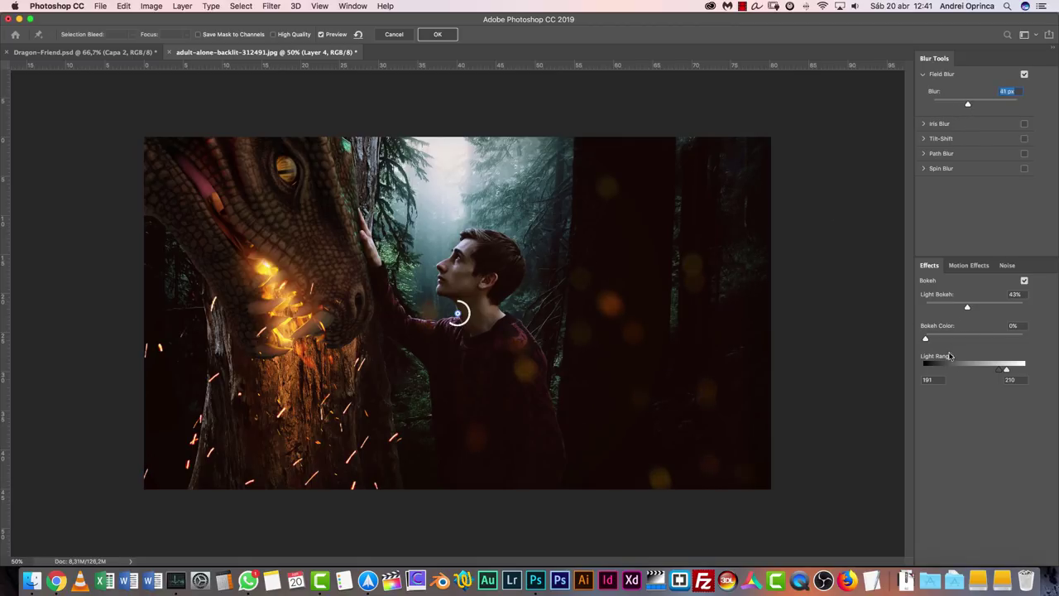
pyautogui.moveTo(1007, 370); pyautogui.dragTo(981, 370)
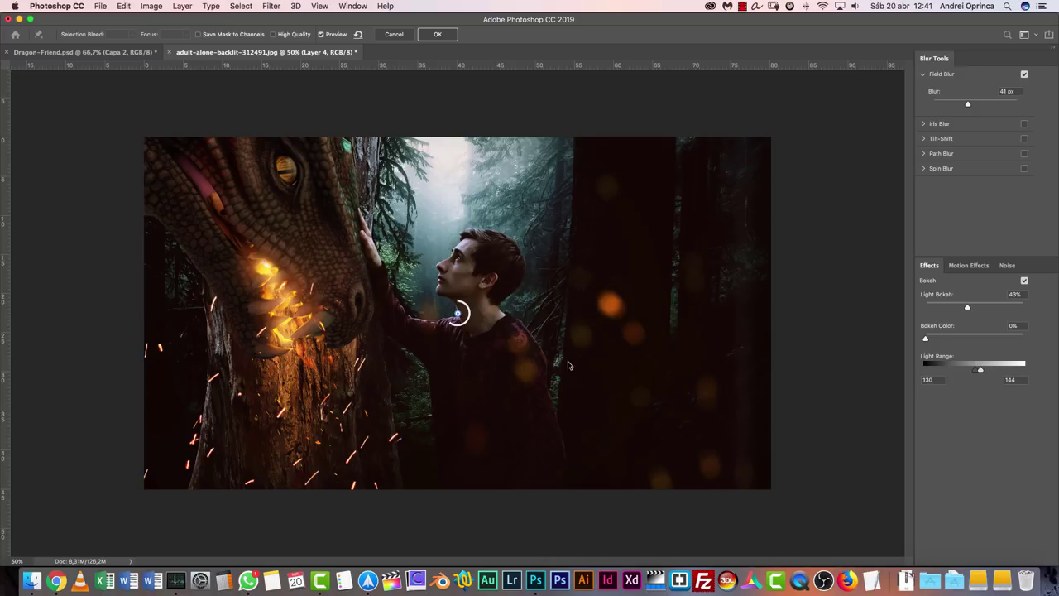
pyautogui.moveTo(925, 338); pyautogui.dragTo(959, 338)
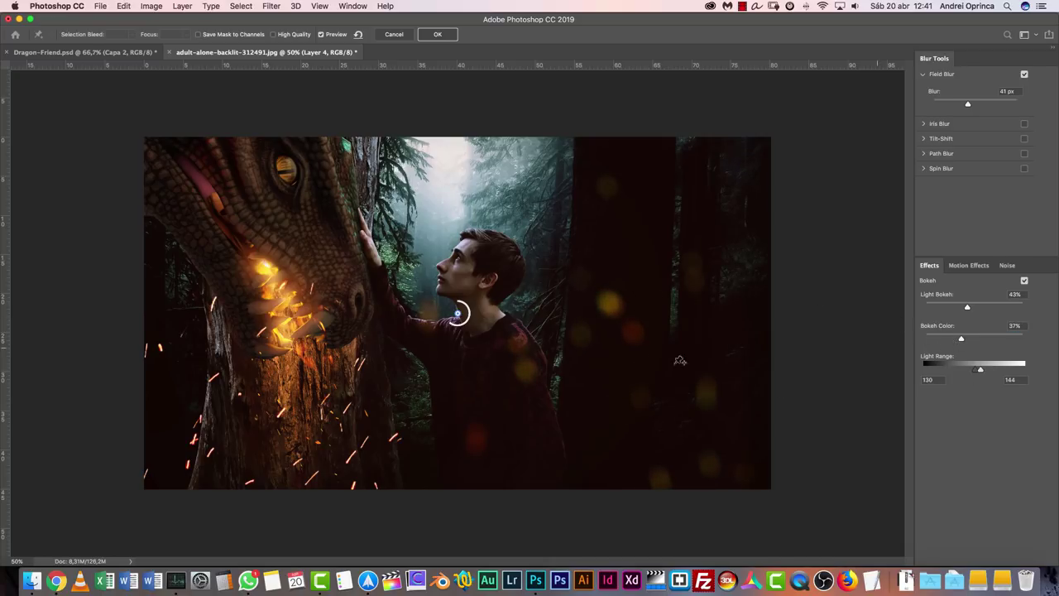
pyautogui.moveTo(981, 374); pyautogui.dragTo(947, 370)
pyautogui.moveTo(1020, 375)
pyautogui.mouseDown()
pyautogui.moveTo(964, 372)
pyautogui.moveTo(1008, 374)
pyautogui.mouseUp()
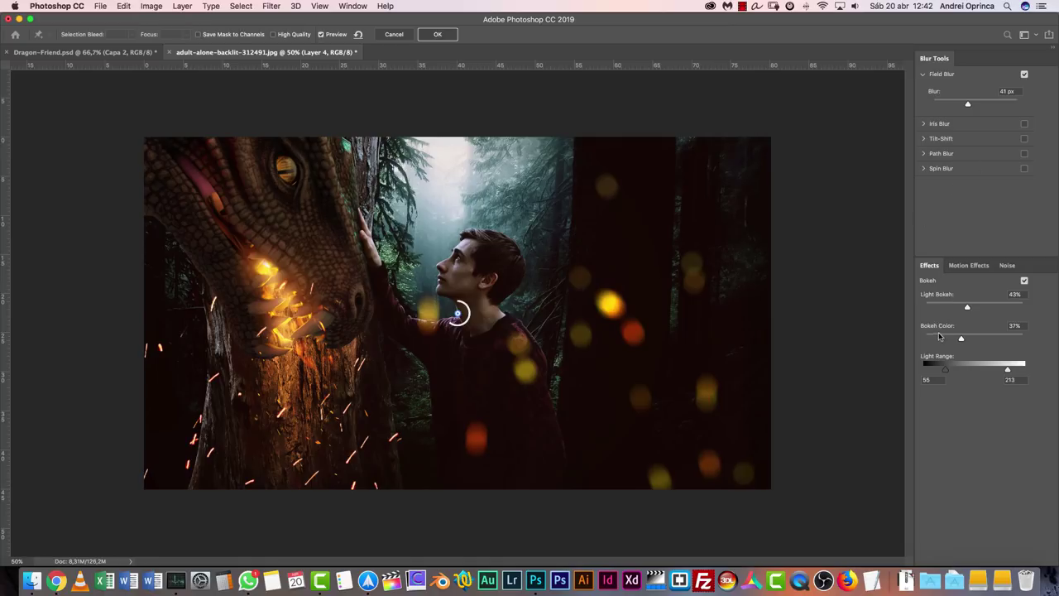
# Set Light Bokeh to about 78%, Bokeh Color to 7% and Light Range to 50 to 74, and apply the blur.
pyautogui.click(940, 338)
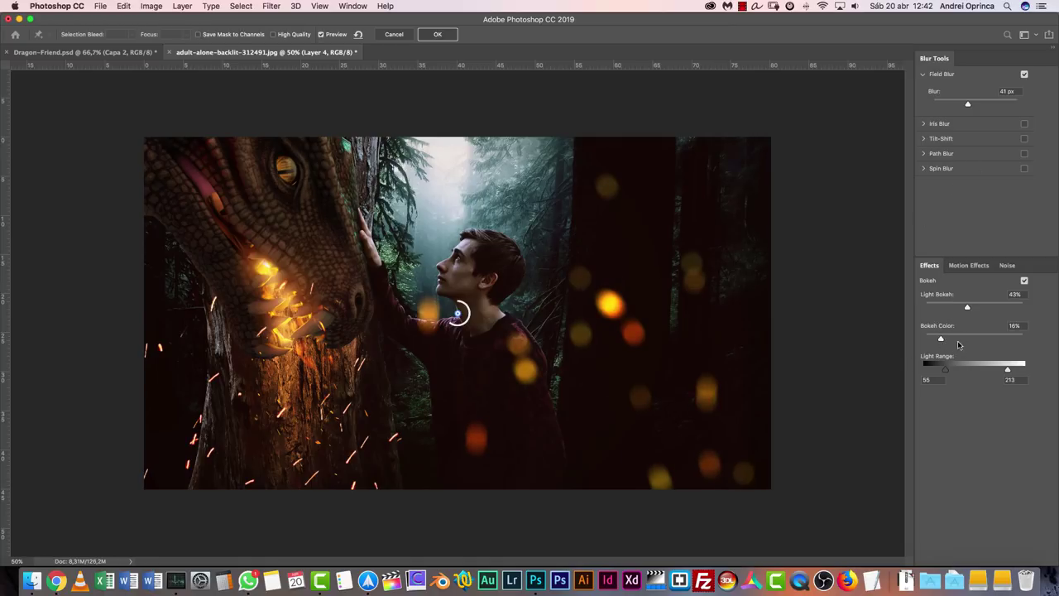
pyautogui.moveTo(967, 308)
pyautogui.mouseDown()
pyautogui.moveTo(943, 307)
pyautogui.moveTo(998, 307)
pyautogui.mouseUp()
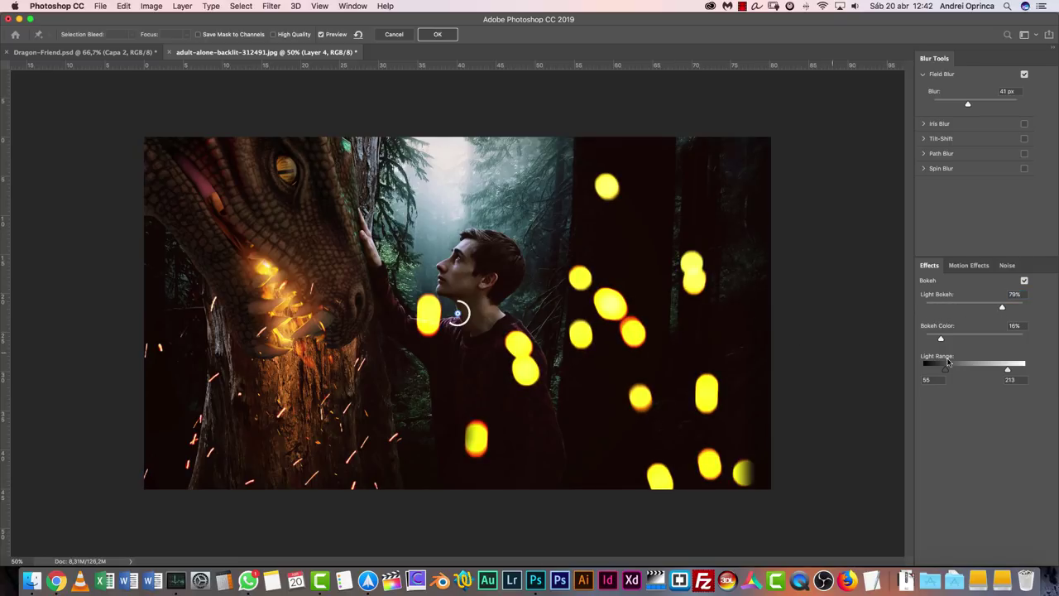
pyautogui.moveTo(940, 340); pyautogui.dragTo(933, 341)
pyautogui.moveTo(994, 372); pyautogui.dragTo(932, 362)
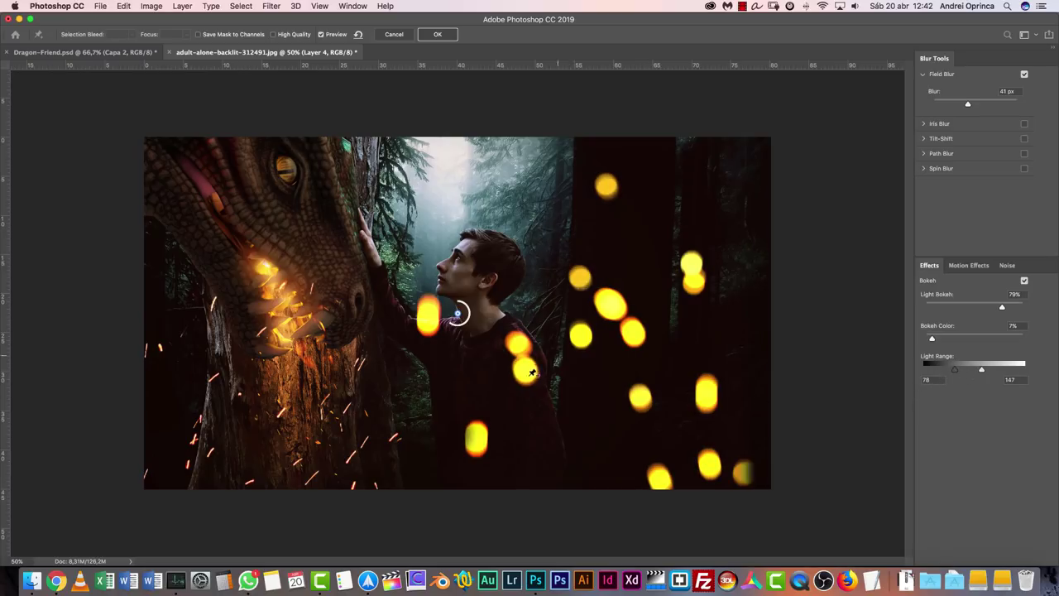
pyautogui.moveTo(956, 370)
pyautogui.mouseDown()
pyautogui.moveTo(944, 369)
pyautogui.moveTo(964, 370)
pyautogui.moveTo(952, 370)
pyautogui.mouseUp()
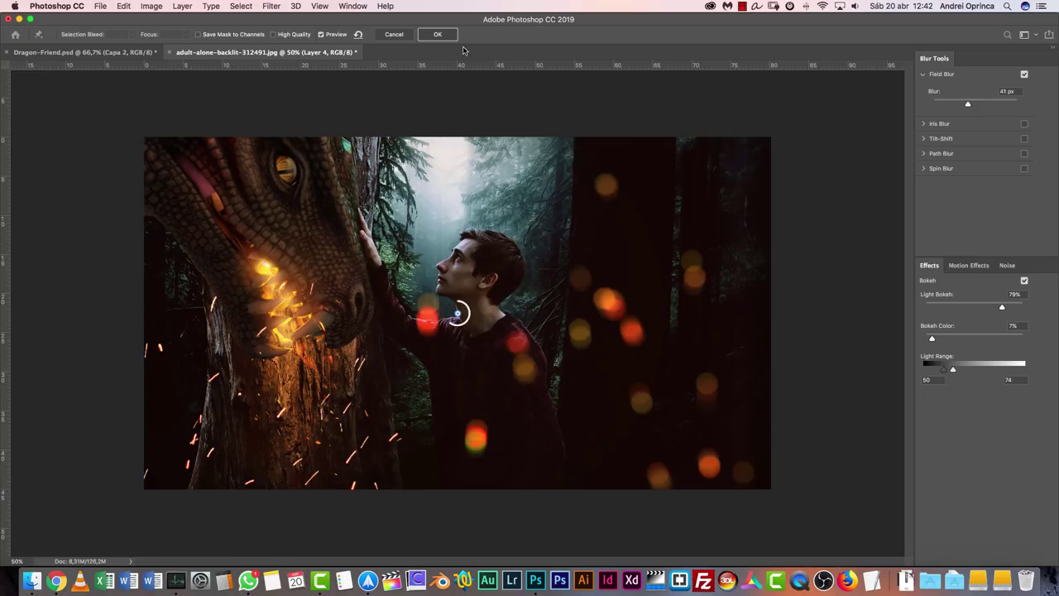
pyautogui.click(438, 35)
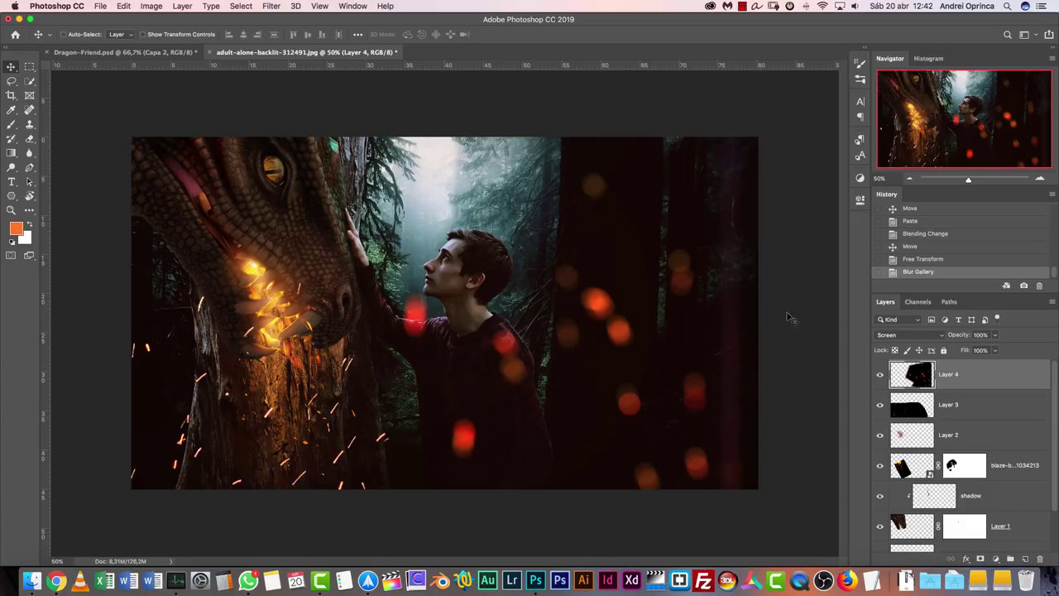
# Erase the faint vertical light streak on Layer 4 along the right edge of the picture.
pyautogui.press('e')
pyautogui.moveTo(745, 196)
pyautogui.mouseDown()
pyautogui.moveTo(740, 168)
pyautogui.moveTo(750, 417)
pyautogui.moveTo(742, 298)
pyautogui.mouseUp()
pyautogui.rightClick(740, 280)
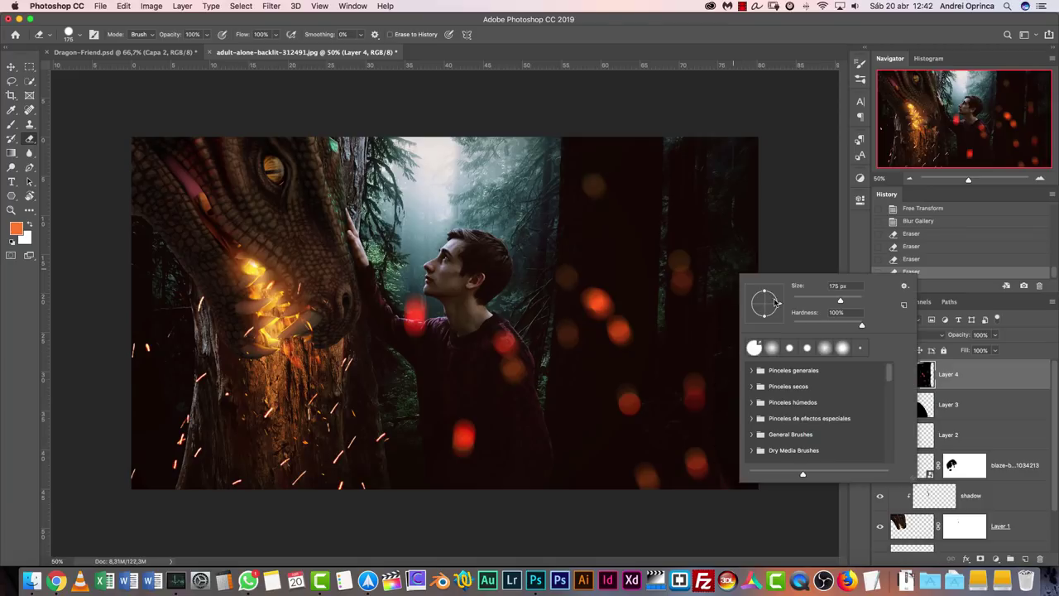
pyautogui.moveTo(732, 217); pyautogui.dragTo(740, 483)
# Move the blurred sparks layer down so the bokeh lights sit over the lower right of the scene.
pyautogui.press('v')
pyautogui.moveTo(608, 303); pyautogui.dragTo(663, 296)
pyautogui.moveTo(640, 390); pyautogui.dragTo(624, 413)
# Shift the bokeh lights toward warm orange by setting Hue to +13 with Hue/Saturation.
pyautogui.press('super+u')
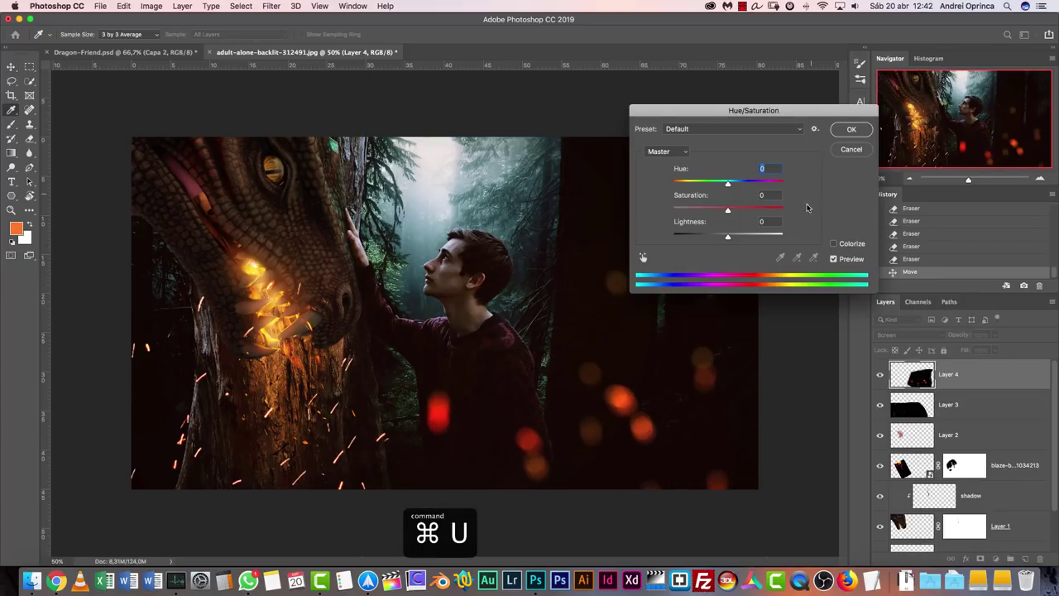
pyautogui.hotkey('shift', 'Down')
pyautogui.hotkey('shift', 'Down')
pyautogui.hotkey('shift', 'Down')
pyautogui.hotkey('shift', 'Down')
pyautogui.hotkey('shift', 'Up')
pyautogui.hotkey('shift', 'Up')
pyautogui.hotkey('shift', 'Up')
pyautogui.hotkey('shift', 'Up')
pyautogui.hotkey('shift', 'Up')
pyautogui.hotkey('shift', 'Up')
pyautogui.hotkey('shift', 'Up')
pyautogui.hotkey('shift', 'Up')
pyautogui.hotkey('shift', 'Up')
pyautogui.hotkey('shift', 'Up')
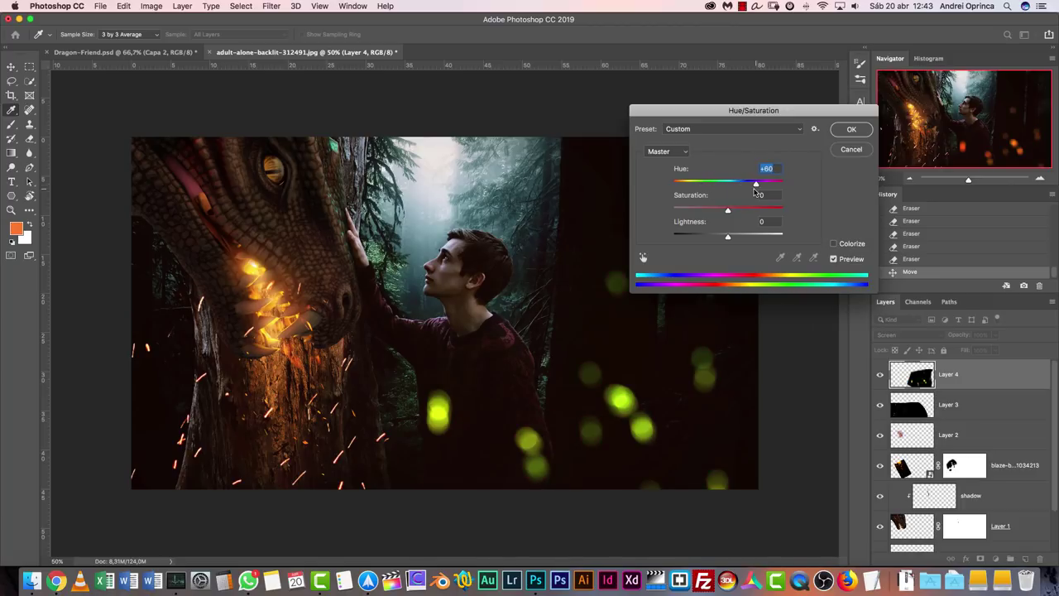
pyautogui.moveTo(698, 187); pyautogui.dragTo(735, 184)
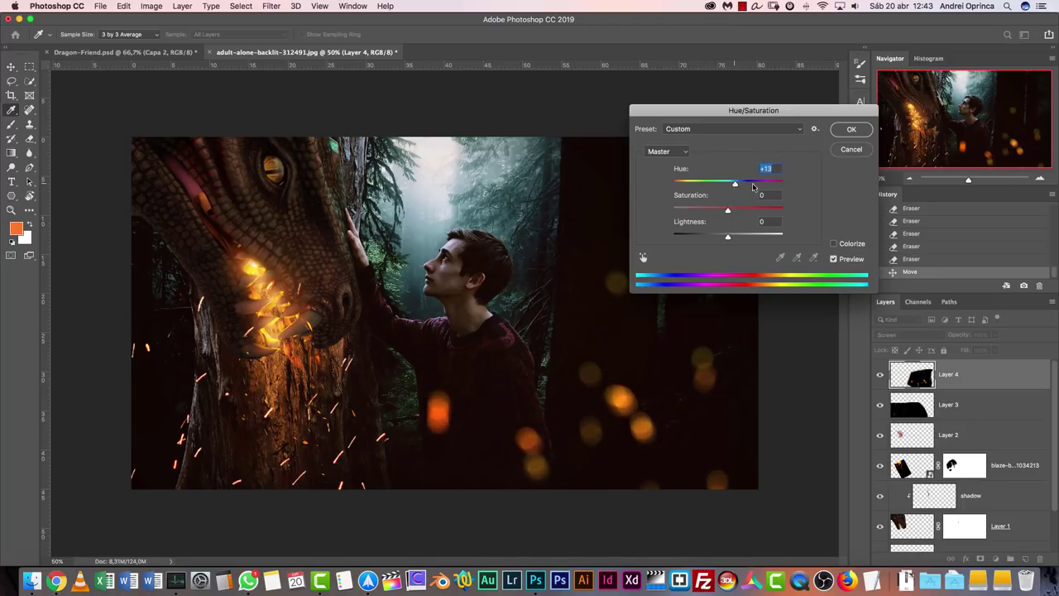
pyautogui.click(848, 132)
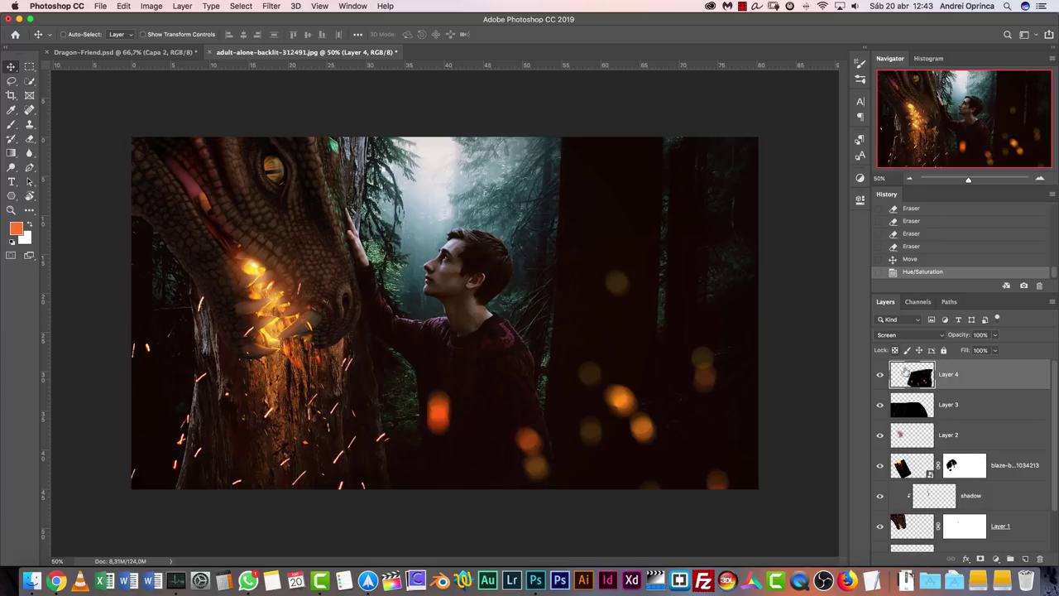
# Examine the Color Lookup settings of the Consulta de colores 1 layer in Dragon-Friend.psd and return to the composite.
pyautogui.click(124, 52)
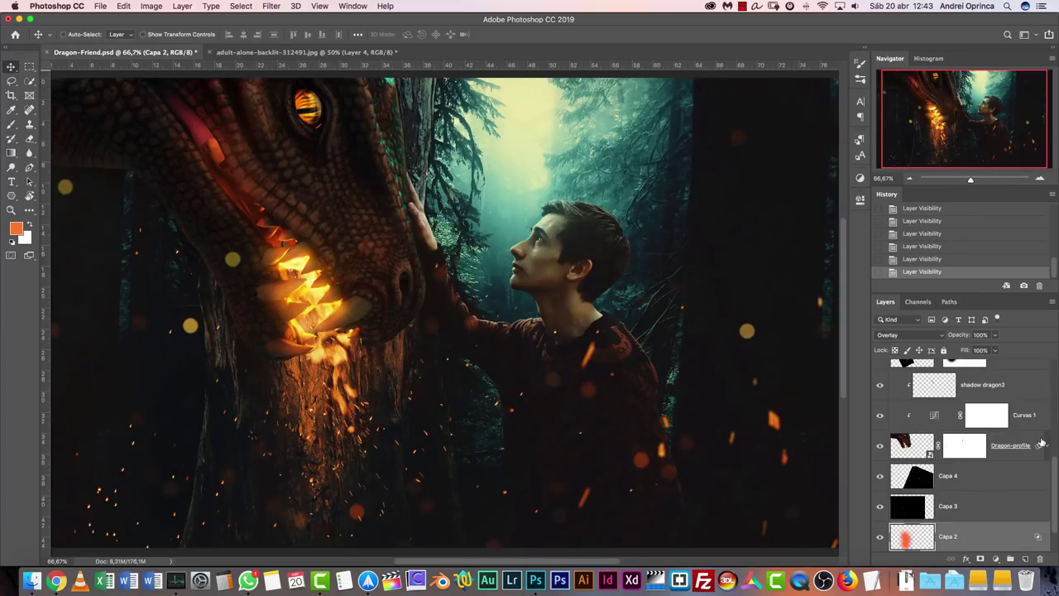
pyautogui.moveTo(1049, 449); pyautogui.dragTo(1056, 377)
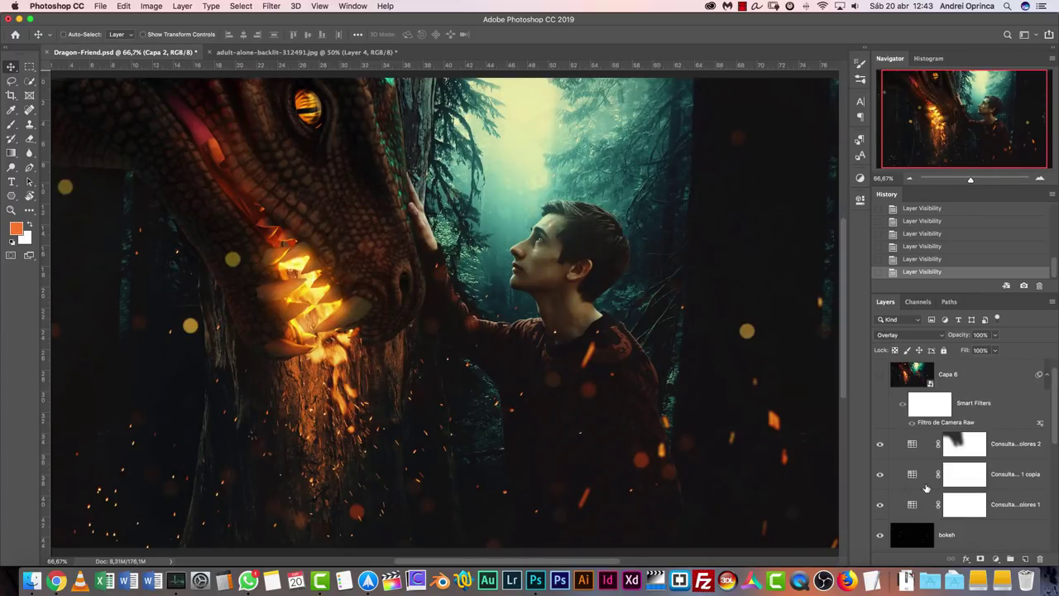
pyautogui.click(914, 511)
pyautogui.doubleClick(914, 507)
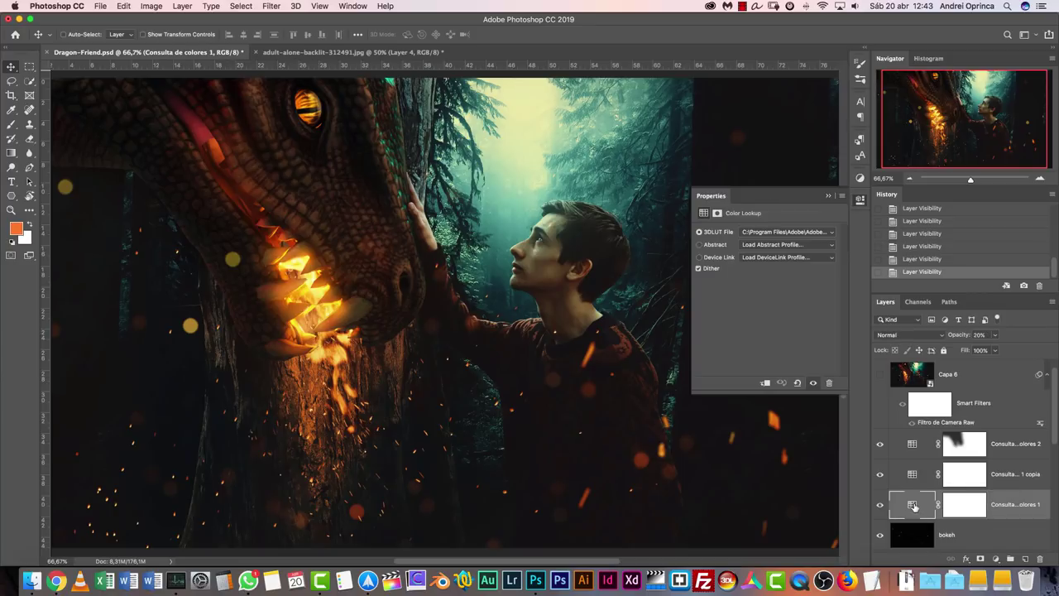
pyautogui.click(601, 409)
pyautogui.click(335, 52)
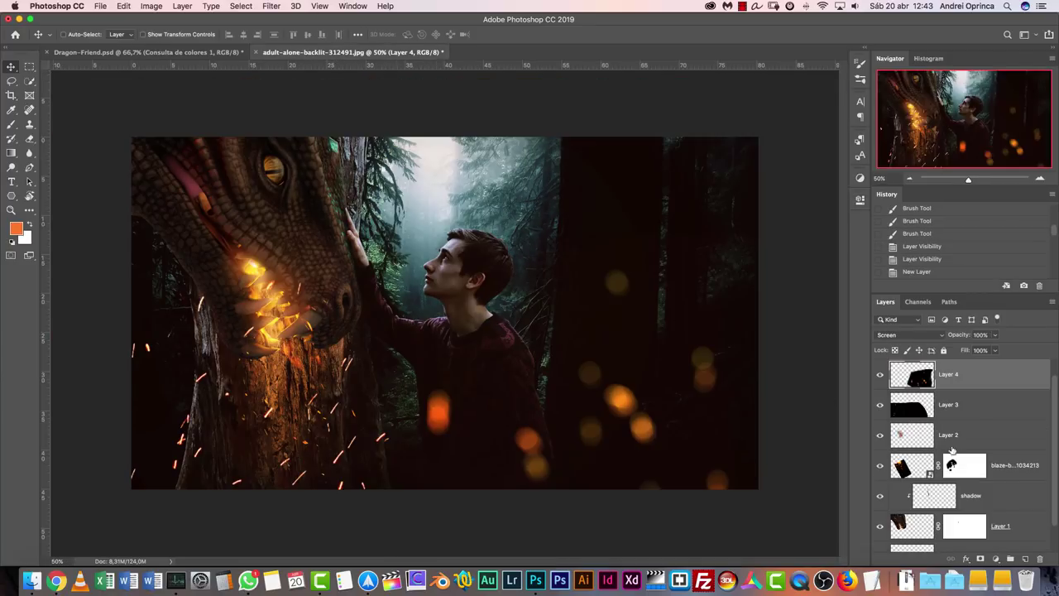
# Add a Curves adjustment layer above the shadow layer and clip it to the dragon's Layer 1.
pyautogui.click(996, 558)
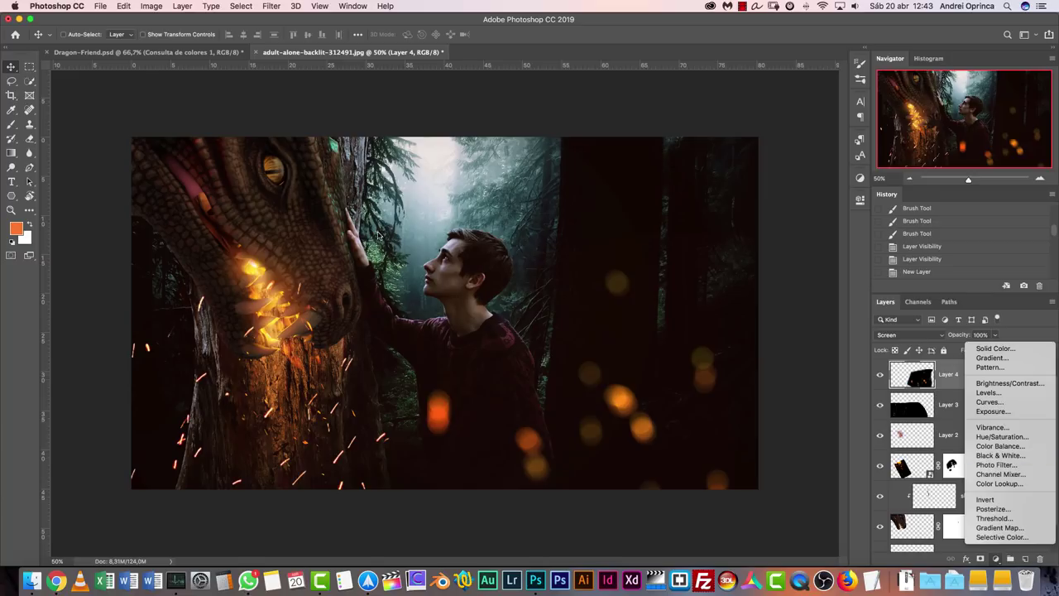
pyautogui.click(675, 369)
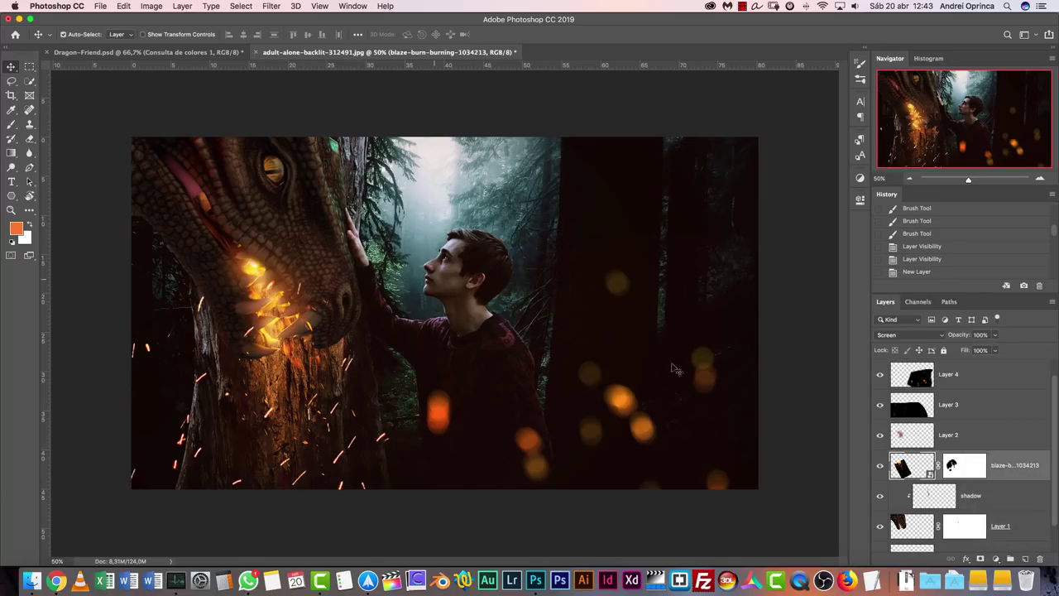
pyautogui.click(1014, 498)
pyautogui.click(996, 559)
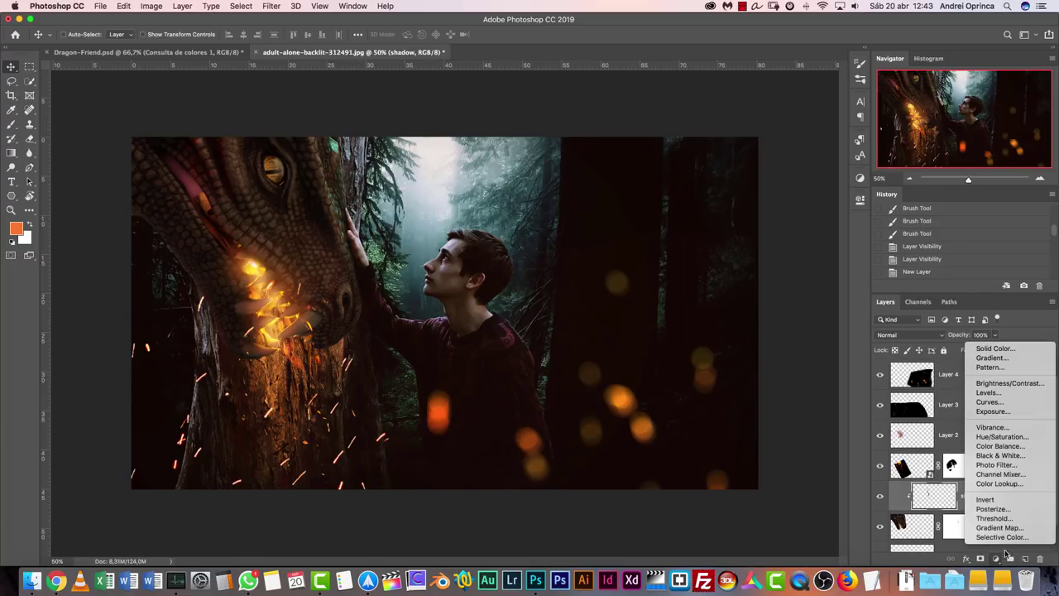
pyautogui.click(988, 402)
pyautogui.press('super+alt+g')
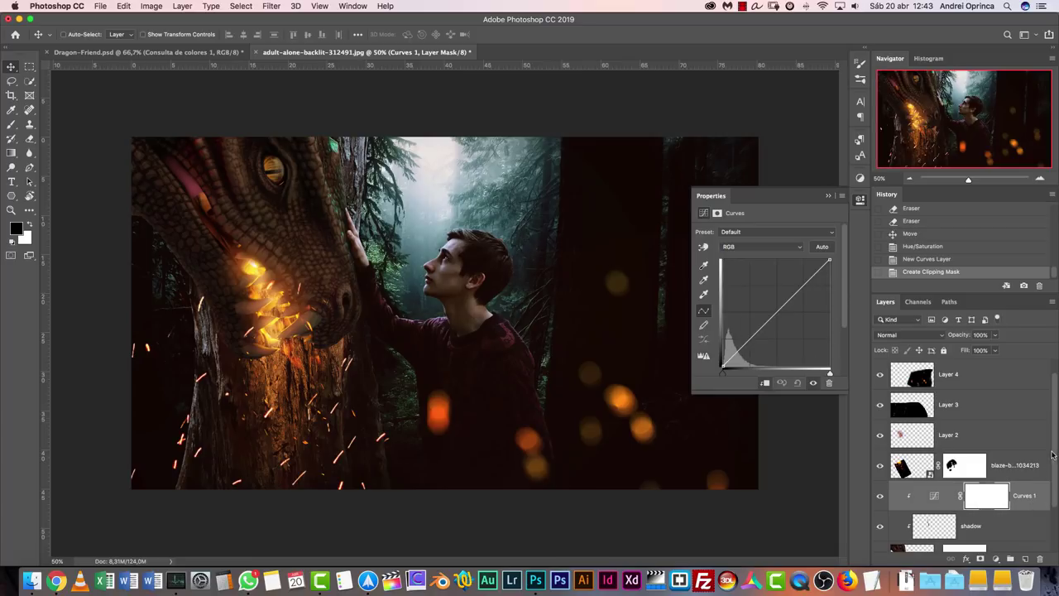
pyautogui.moveTo(1055, 450); pyautogui.dragTo(1053, 493)
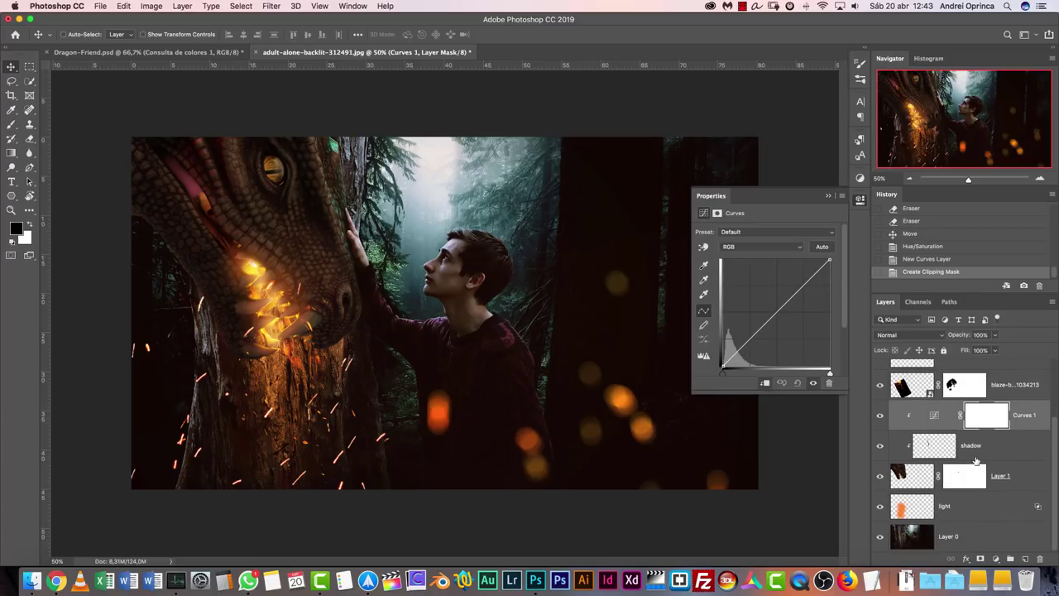
# Shape the dragon's Curves adjustment into an S-curve that deepens the shadows and lifts the highlights.
pyautogui.moveTo(763, 328); pyautogui.dragTo(767, 333)
pyautogui.moveTo(803, 287); pyautogui.dragTo(803, 284)
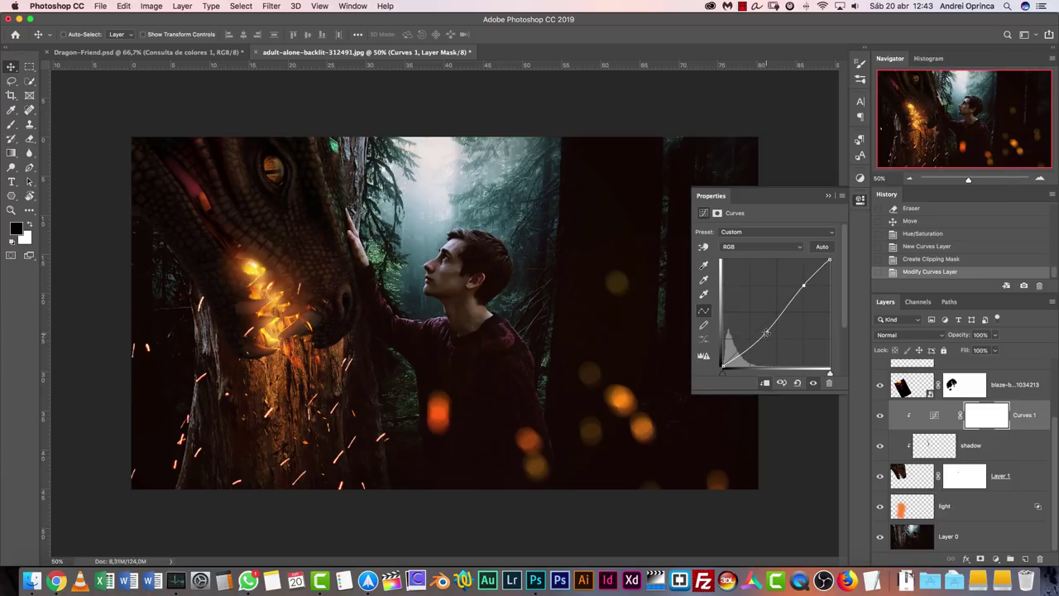
pyautogui.moveTo(766, 332); pyautogui.dragTo(757, 340)
pyautogui.moveTo(758, 340); pyautogui.dragTo(753, 340)
pyautogui.moveTo(802, 284); pyautogui.dragTo(801, 280)
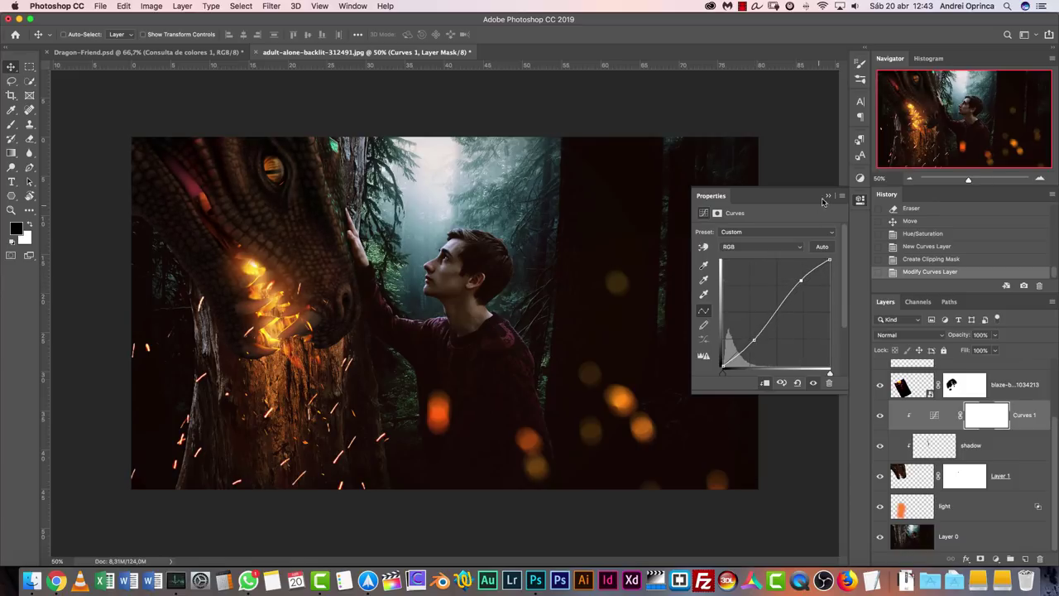
pyautogui.click(827, 197)
# Examine the finished Dragon-Friend.psd at 100% for color reference and return to the adult-alone-backlit composite.
pyautogui.click(145, 52)
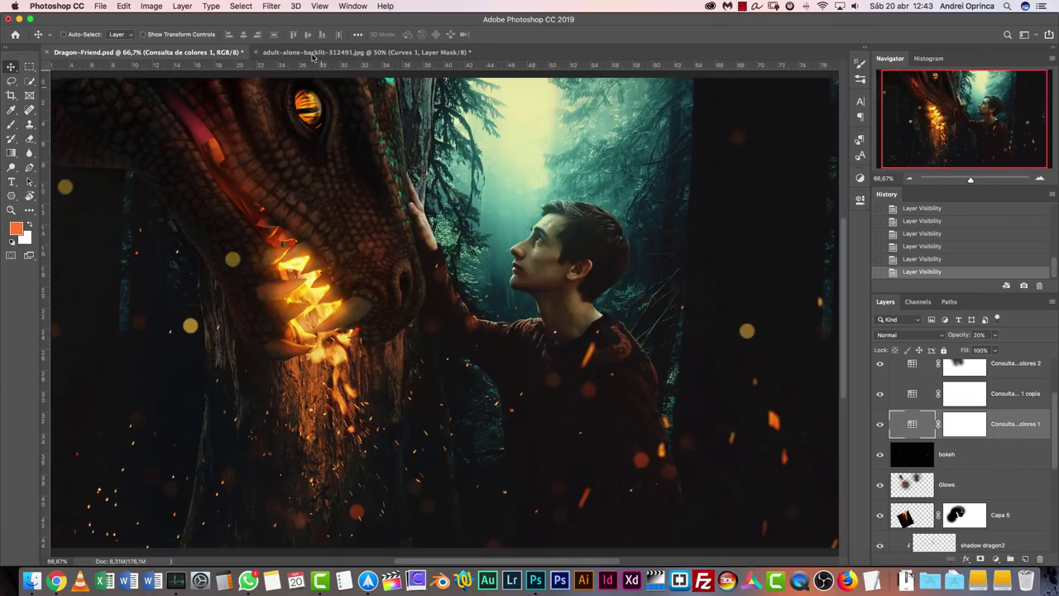
pyautogui.press('super+1')
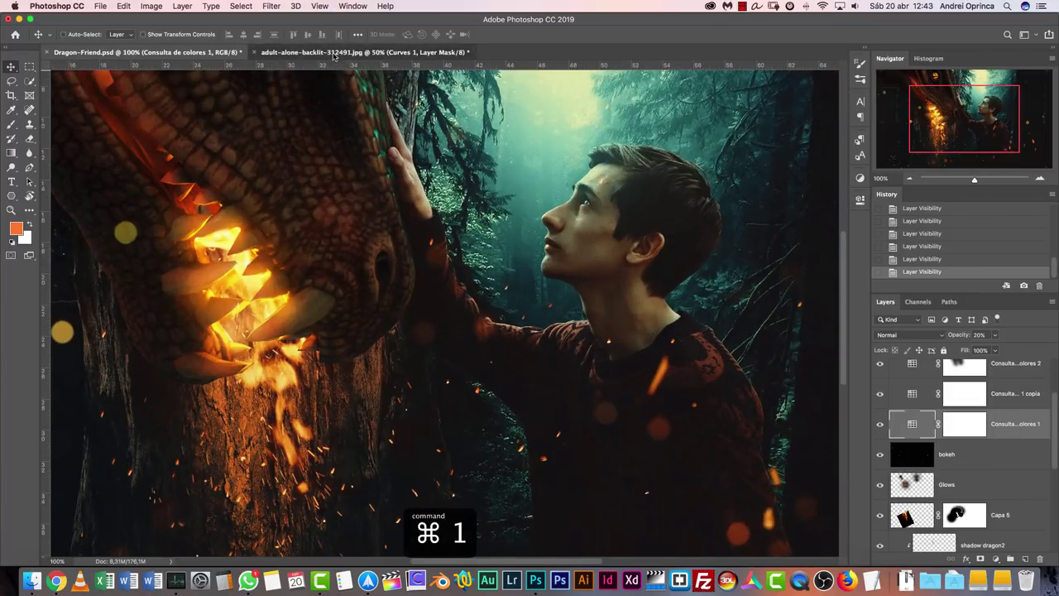
pyautogui.click(335, 55)
# Add a Color Lookup adjustment above Layer 4 with the Crisp_Warm.look LUT at 16% opacity.
pyautogui.scroll(3, 1056, 385)
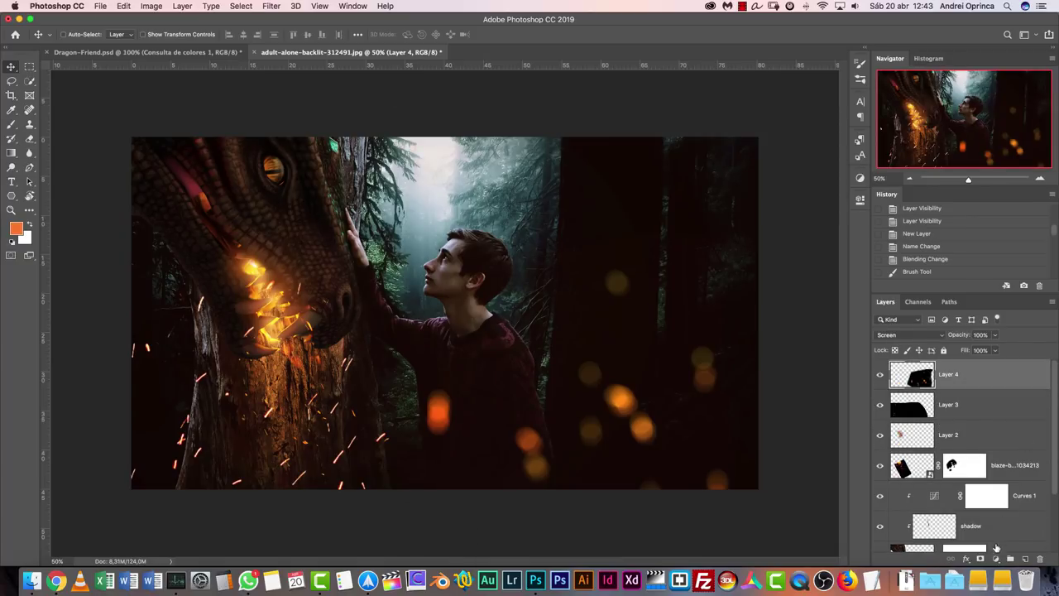
pyautogui.click(999, 558)
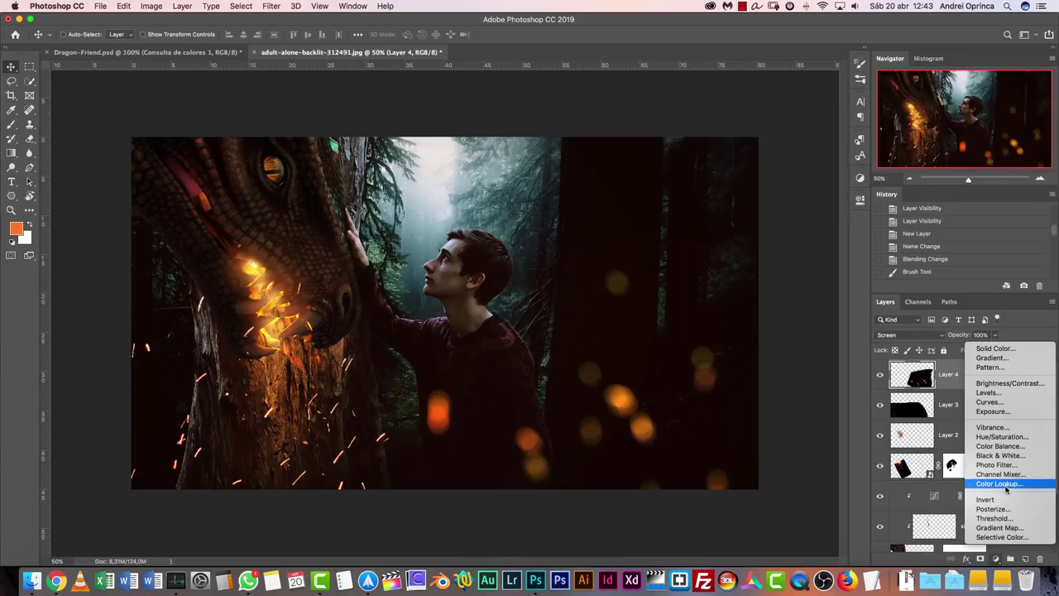
pyautogui.click(1004, 490)
pyautogui.click(786, 232)
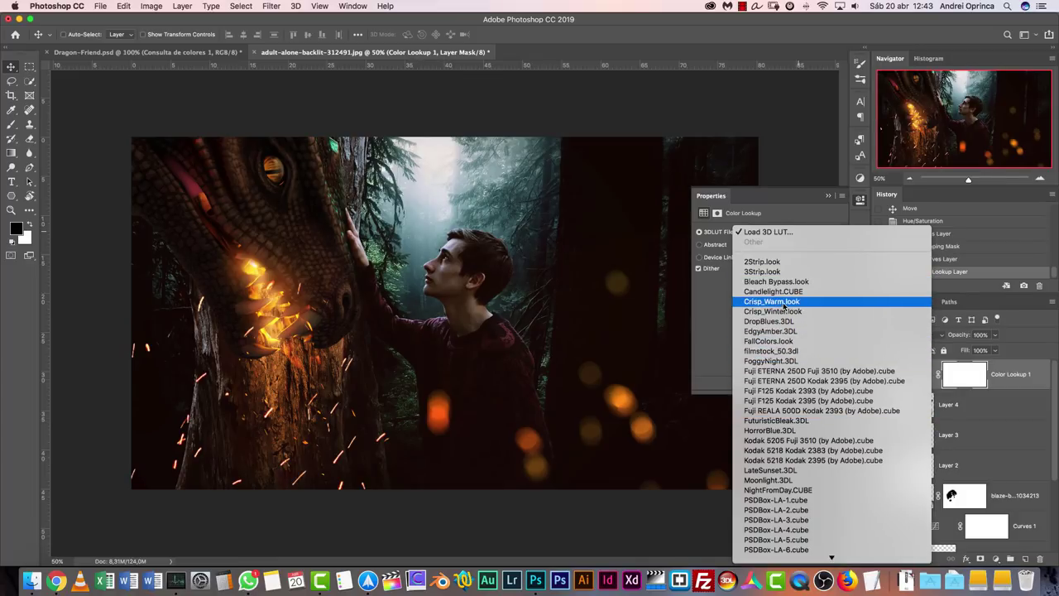
pyautogui.click(784, 302)
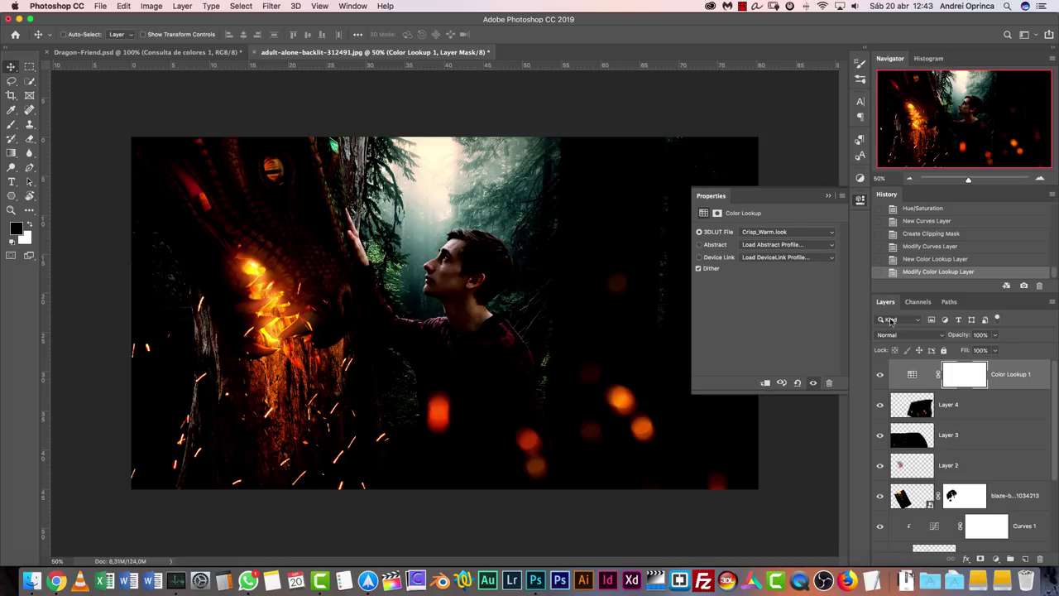
pyautogui.click(995, 335)
pyautogui.moveTo(999, 350); pyautogui.dragTo(953, 350)
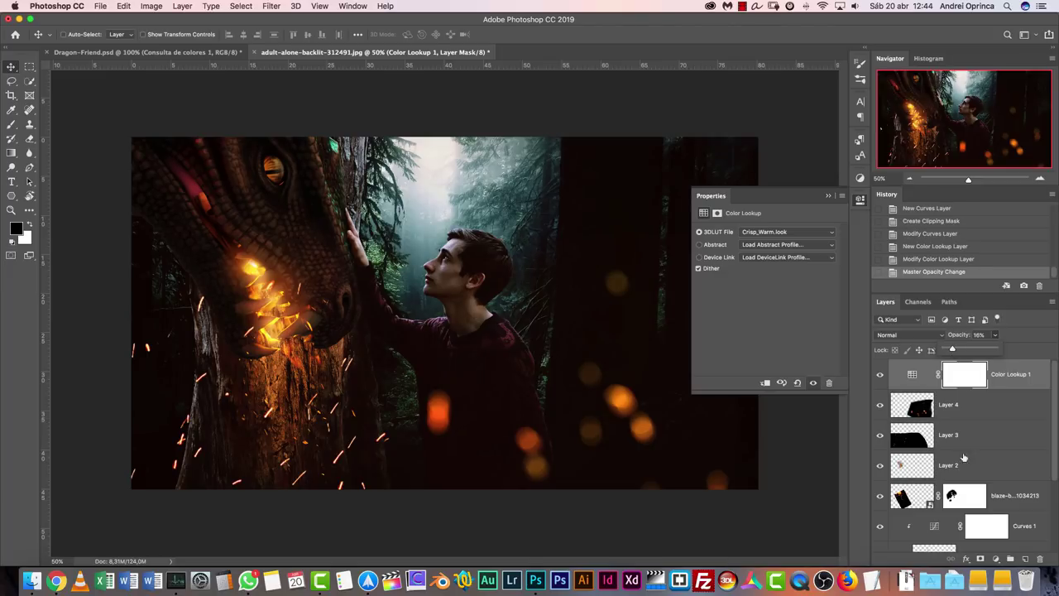
# Add a second Color Lookup adjustment on top with the Crisp_Winter.look LUT at 30% opacity.
pyautogui.click(996, 558)
pyautogui.click(1000, 484)
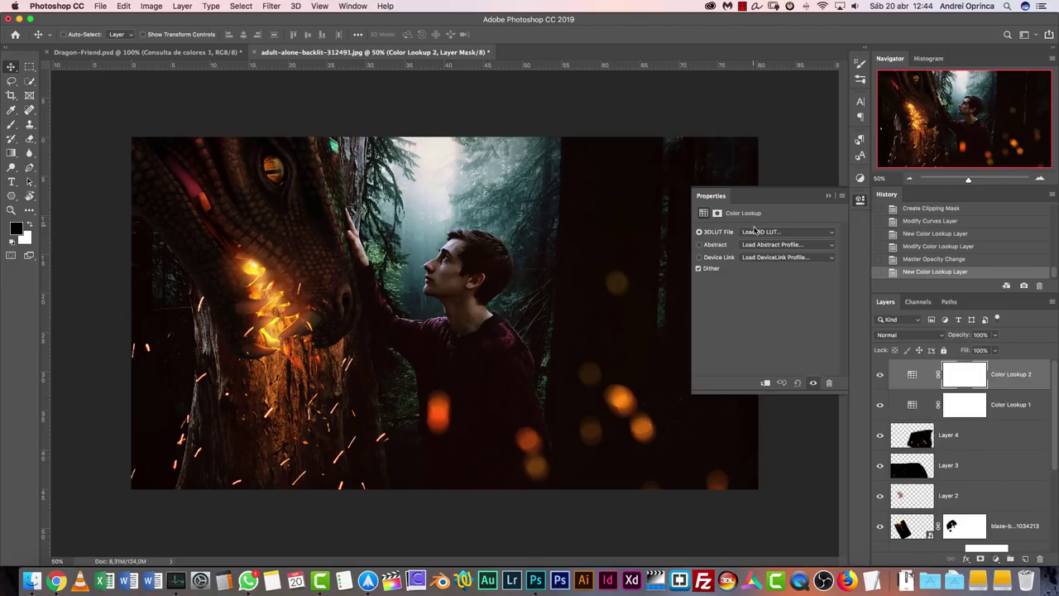
pyautogui.click(753, 232)
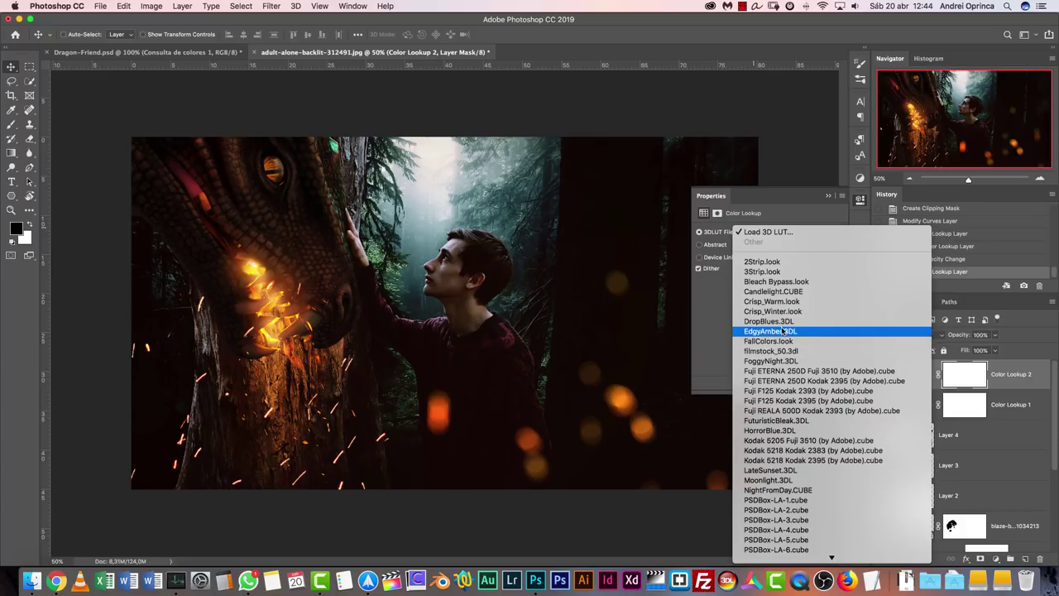
pyautogui.click(786, 311)
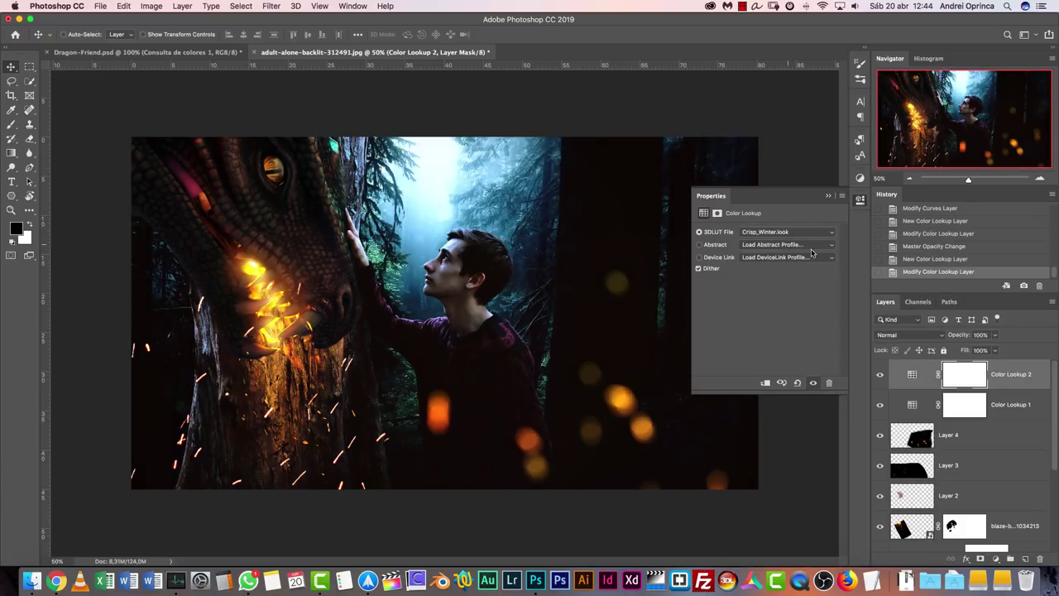
pyautogui.click(994, 336)
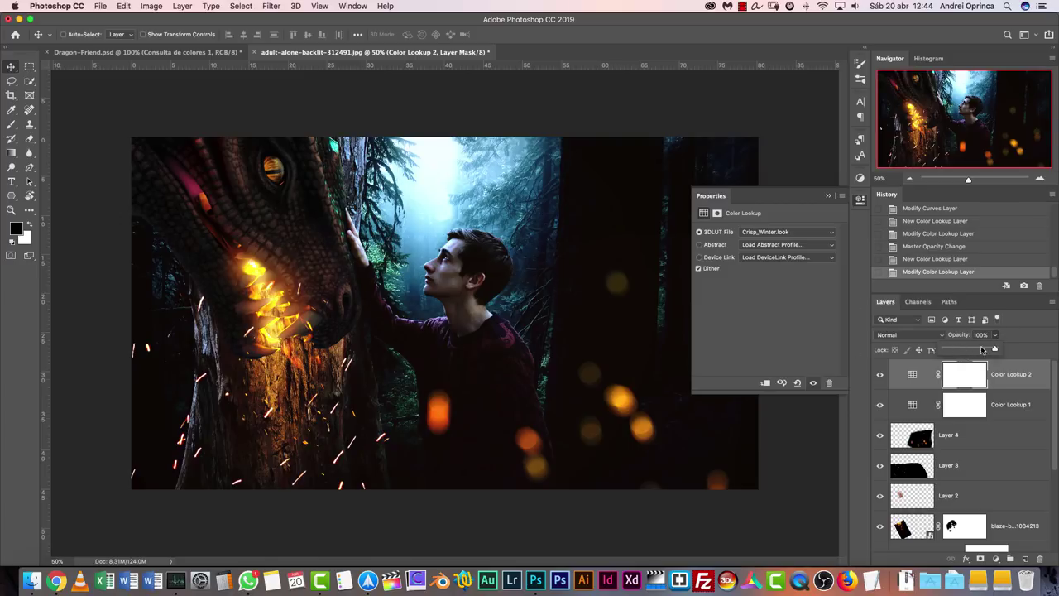
pyautogui.moveTo(958, 349)
pyautogui.mouseDown()
pyautogui.moveTo(980, 351)
pyautogui.moveTo(961, 353)
pyautogui.mouseUp()
# Compare the composite with and without the two Color Lookup layers, both close up and as a whole.
pyautogui.click(881, 375)
pyautogui.click(882, 375)
pyautogui.click(880, 405)
pyautogui.click(881, 406)
pyautogui.click(828, 193)
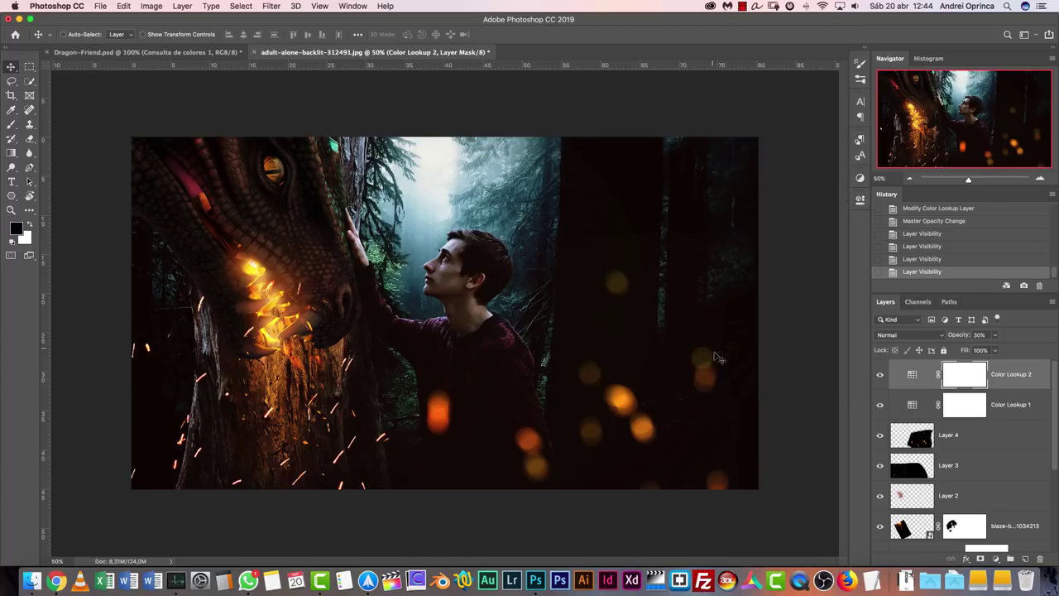
pyautogui.press('XF86MonBrightnessUp')
pyautogui.press('XF86MonBrightnessUp')
pyautogui.press('XF86MonBrightnessUp')
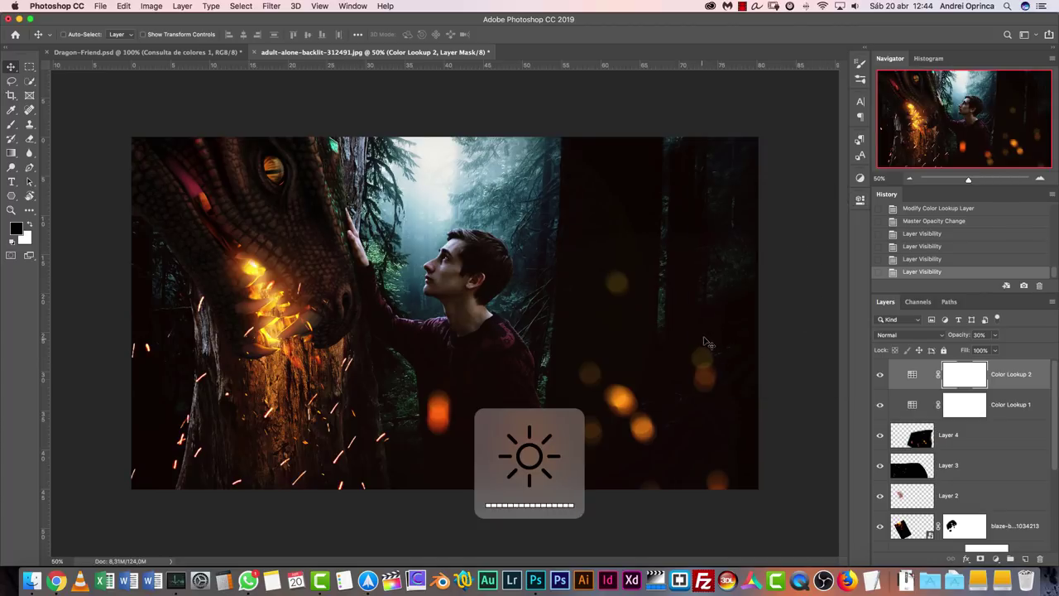
pyautogui.click(1041, 179)
pyautogui.moveTo(538, 315); pyautogui.dragTo(510, 328)
pyautogui.press('super+r')
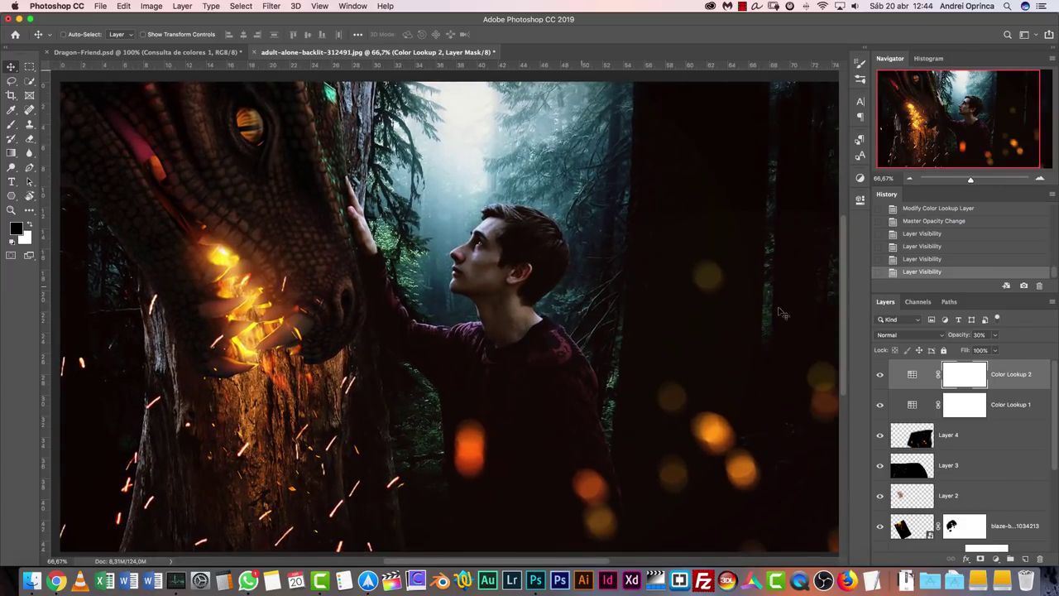
pyautogui.click(881, 376)
pyautogui.click(911, 178)
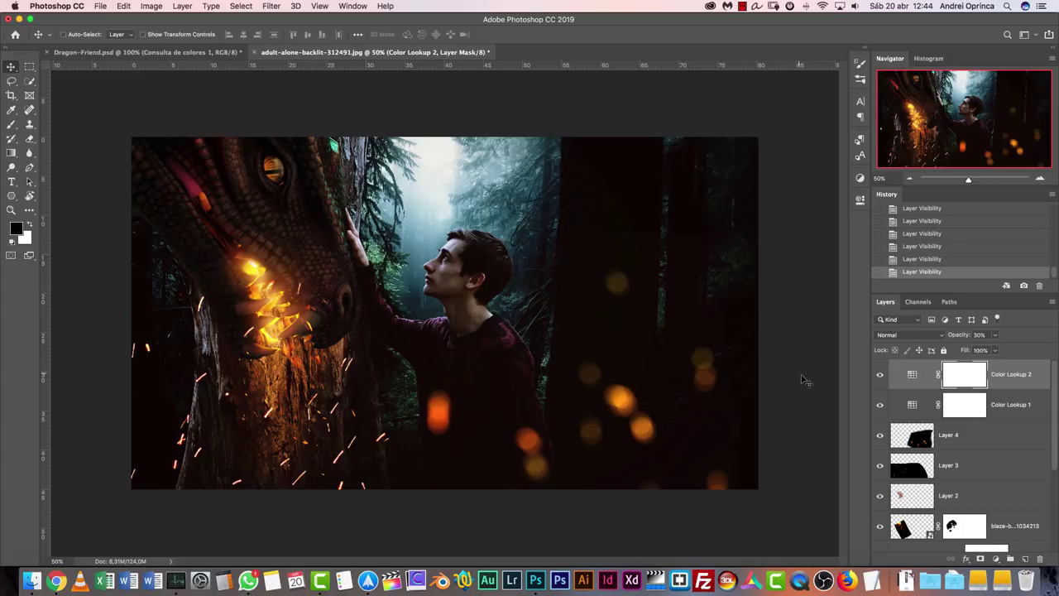
# Stamp all visible layers onto a new top layer and set its Camera Raw Contrast to -13 and Shadows to +17.
pyautogui.click(1026, 561)
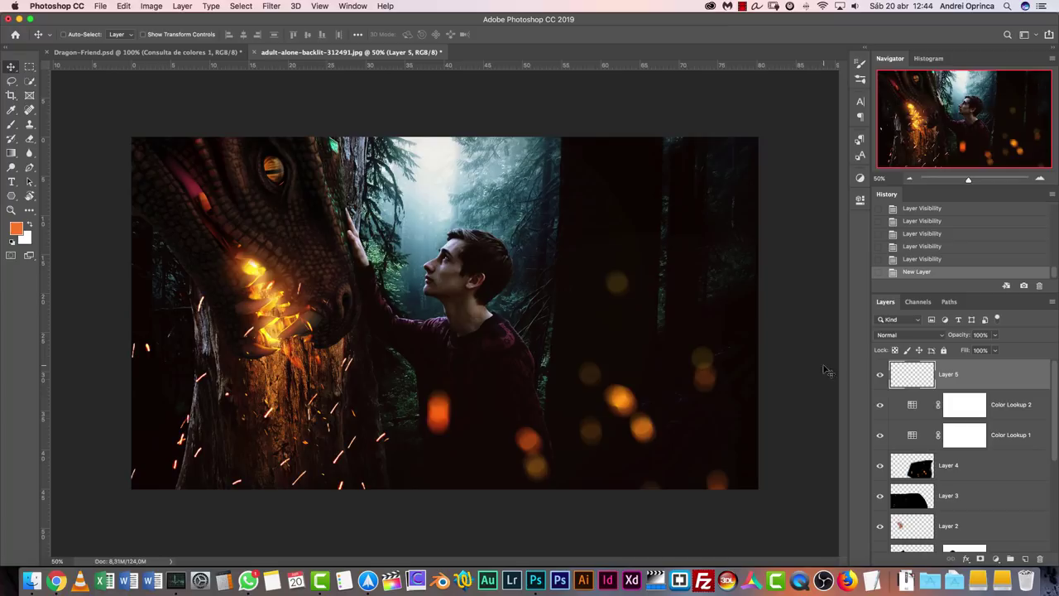
pyautogui.press('alt+shift+super+e')
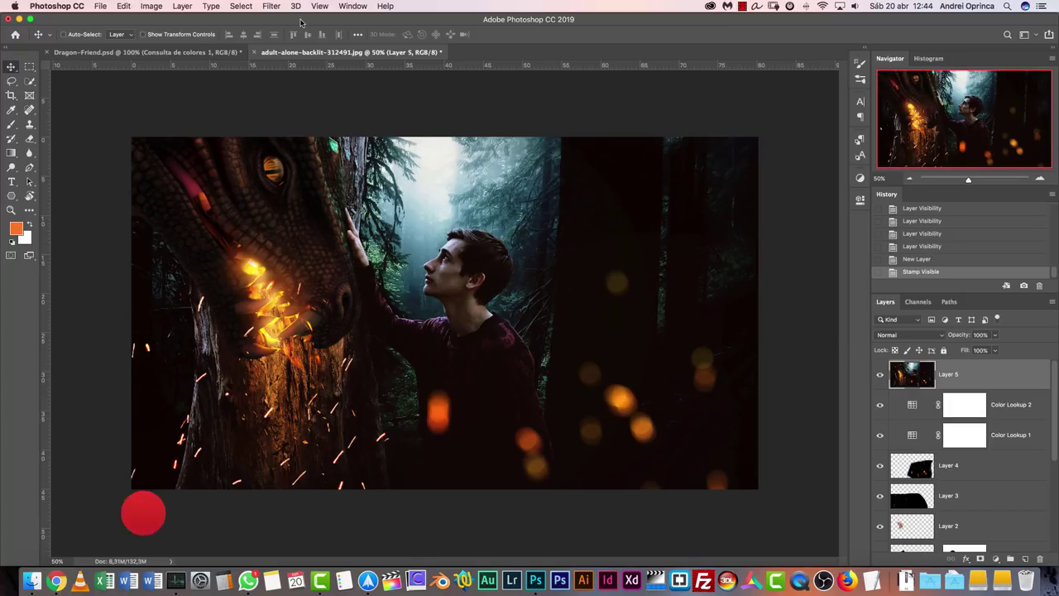
pyautogui.click(272, 6)
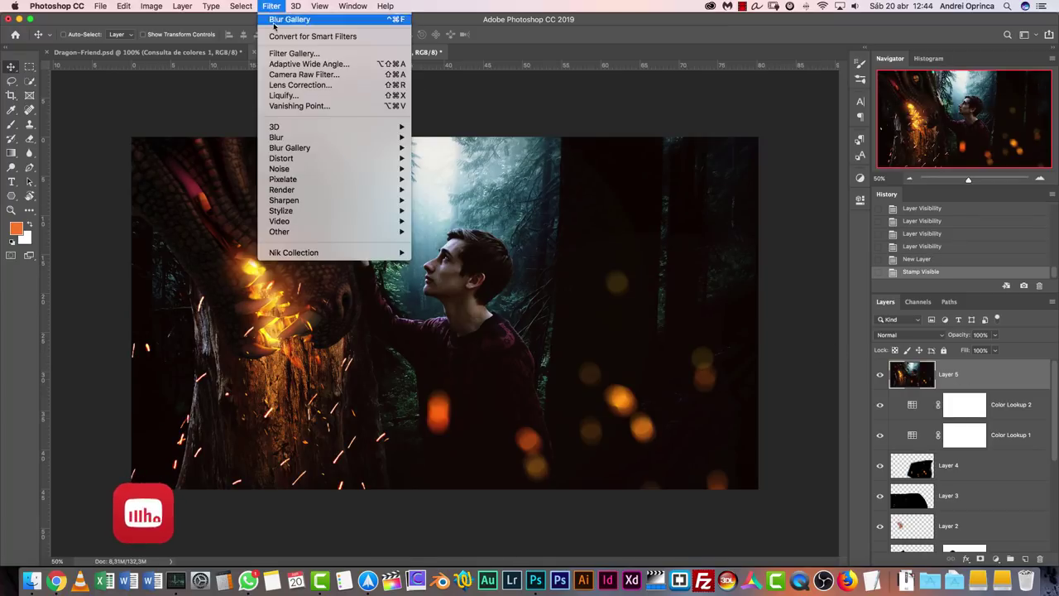
pyautogui.click(305, 74)
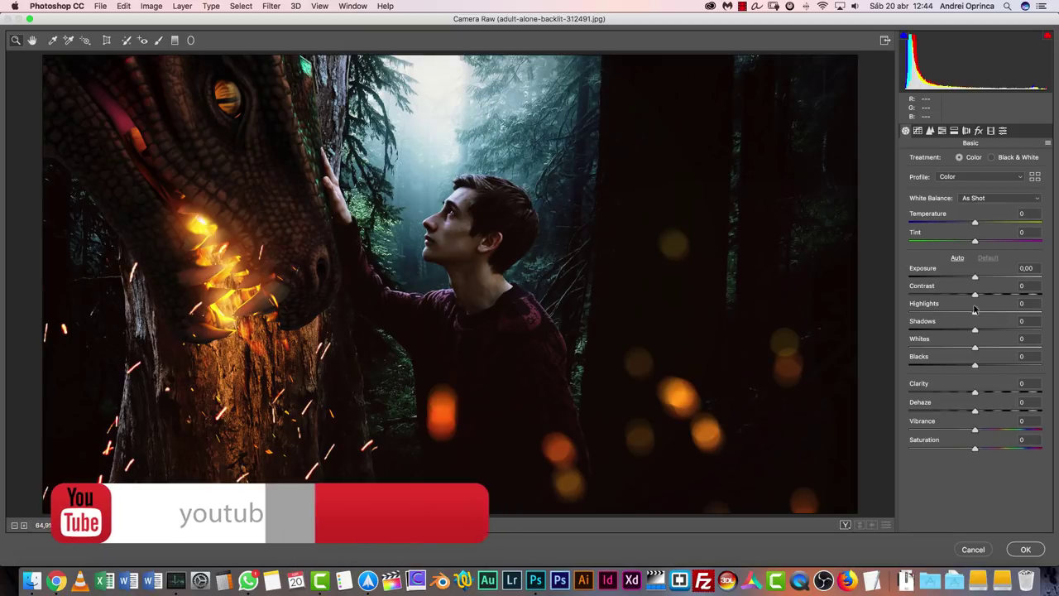
pyautogui.moveTo(975, 296); pyautogui.dragTo(986, 330)
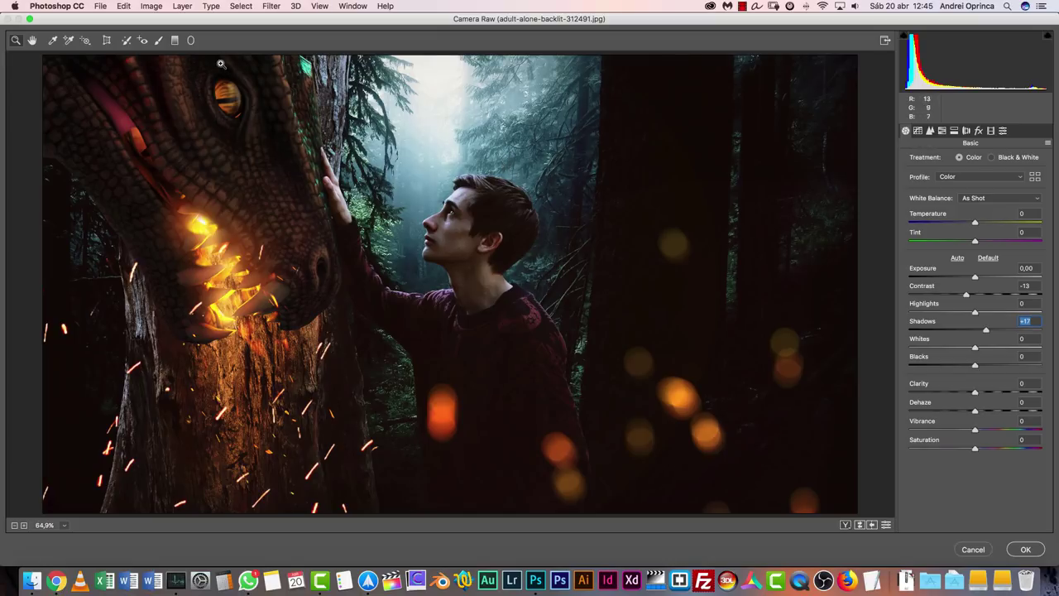
# Add a Camera Raw radial filter around the bright forest opening, reset its local settings and set Dehaze to -15.
pyautogui.click(190, 40)
pyautogui.moveTo(407, 172); pyautogui.dragTo(523, 236)
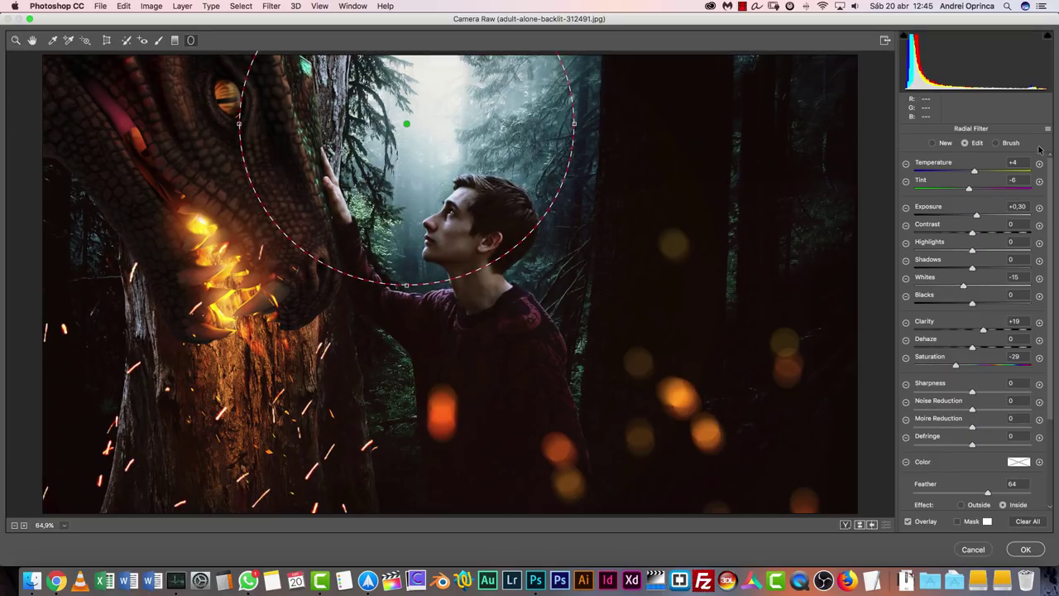
pyautogui.click(1047, 130)
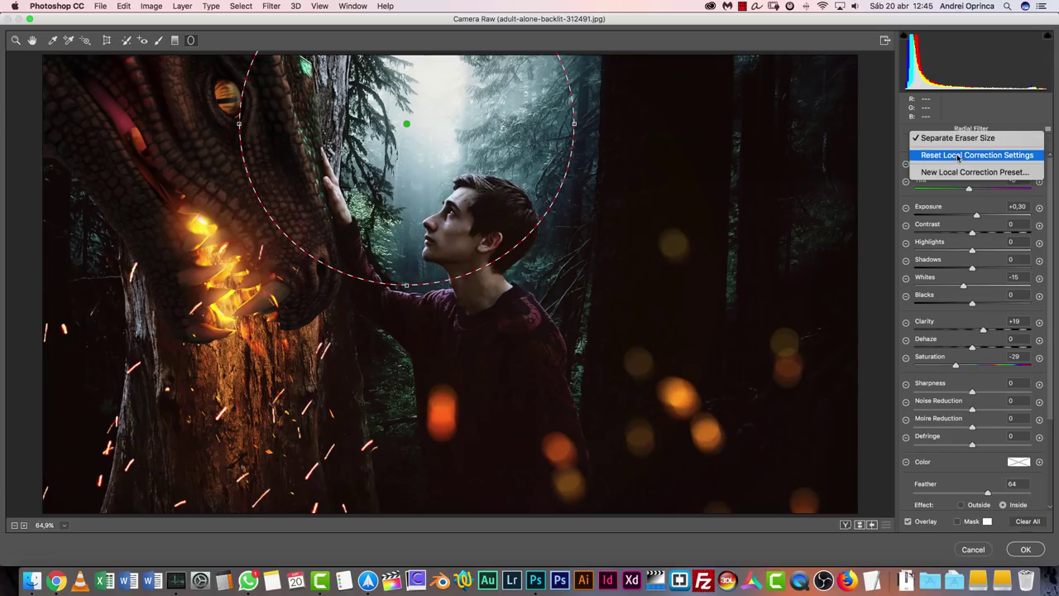
pyautogui.click(952, 153)
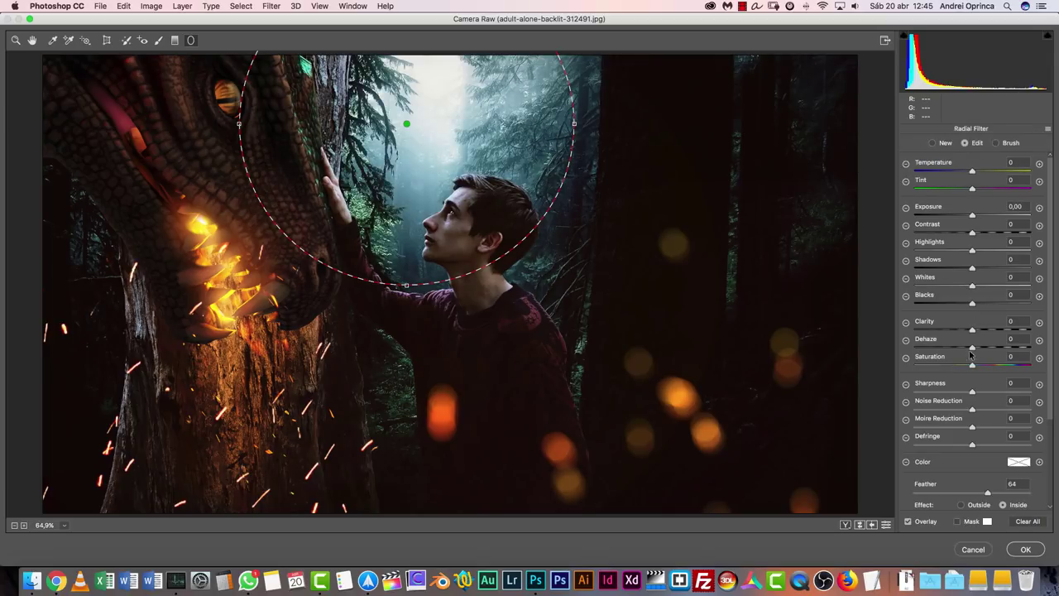
pyautogui.moveTo(973, 348)
pyautogui.mouseDown()
pyautogui.moveTo(950, 349)
pyautogui.moveTo(964, 353)
pyautogui.mouseUp()
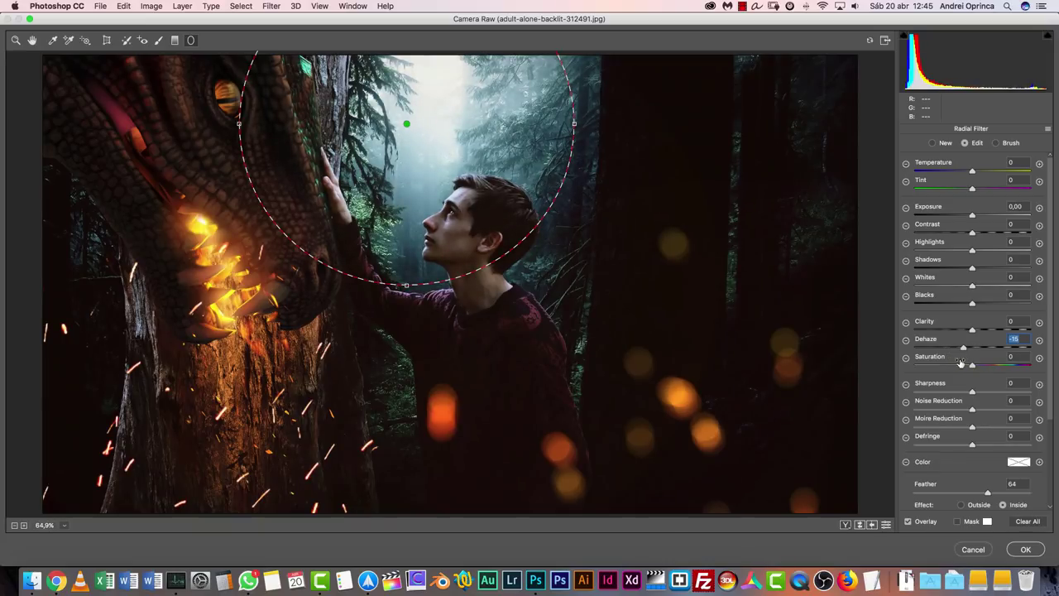
# Tint the forest radial filter light cyan with Hue 189 and Saturation 21, and set Clarity to -27 and Dehaze to -33.
pyautogui.click(1019, 462)
pyautogui.moveTo(570, 161); pyautogui.dragTo(686, 168)
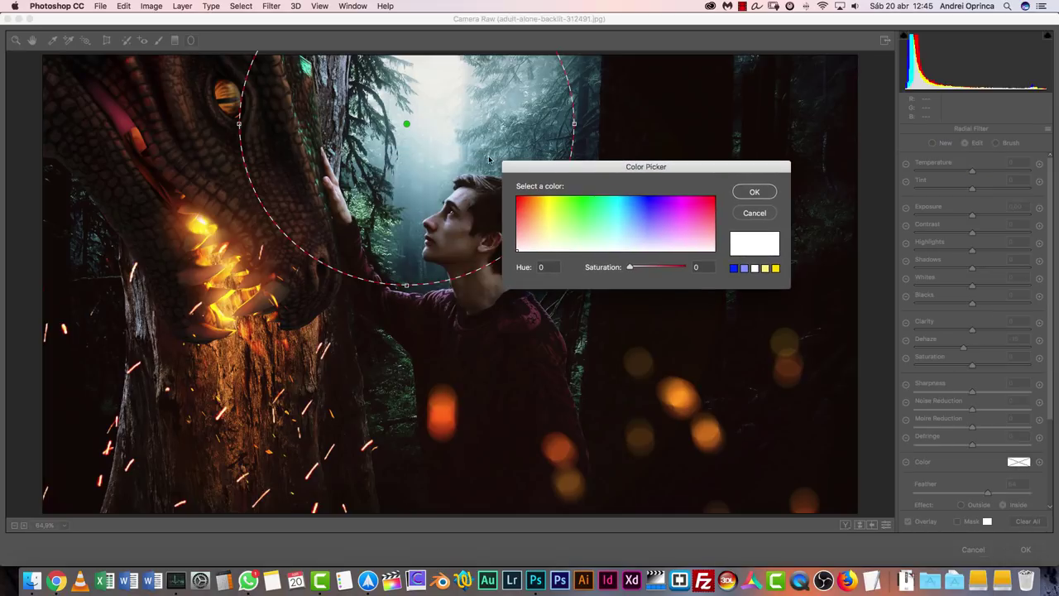
pyautogui.moveTo(626, 216); pyautogui.dragTo(622, 237)
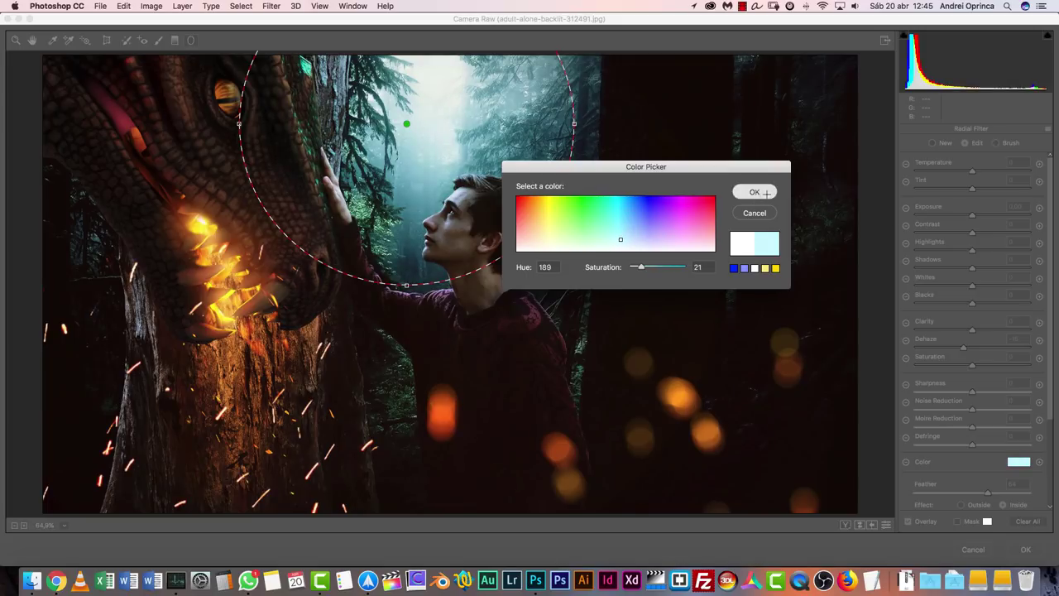
pyautogui.click(753, 194)
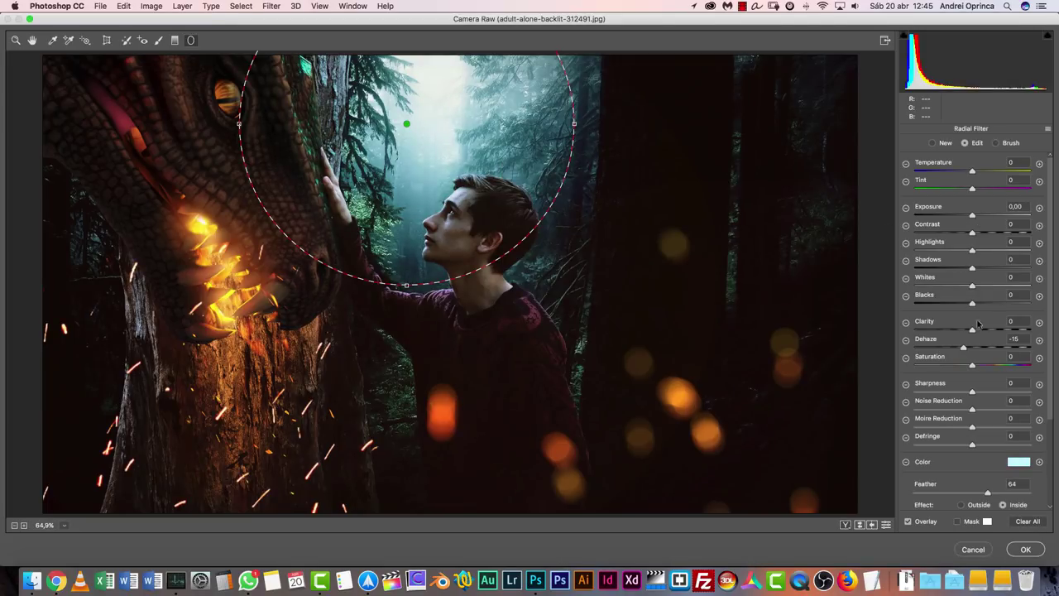
pyautogui.moveTo(972, 331); pyautogui.dragTo(955, 359)
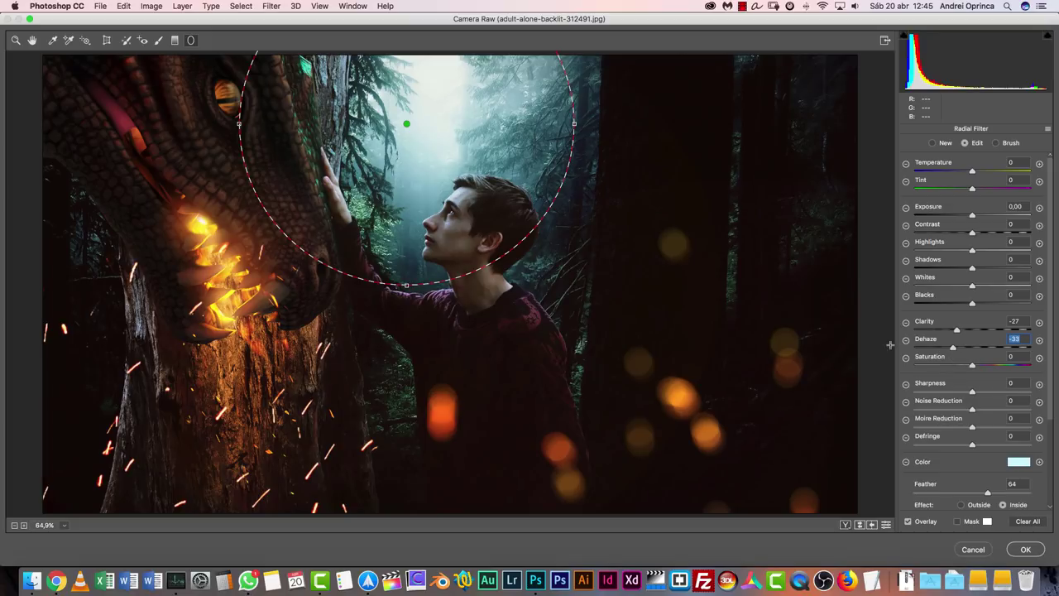
# Add a radial filter around the dragon's fiery mouth with reset local settings, Dehaze -26 and Temperature +34.
pyautogui.moveTo(231, 263); pyautogui.dragTo(300, 349)
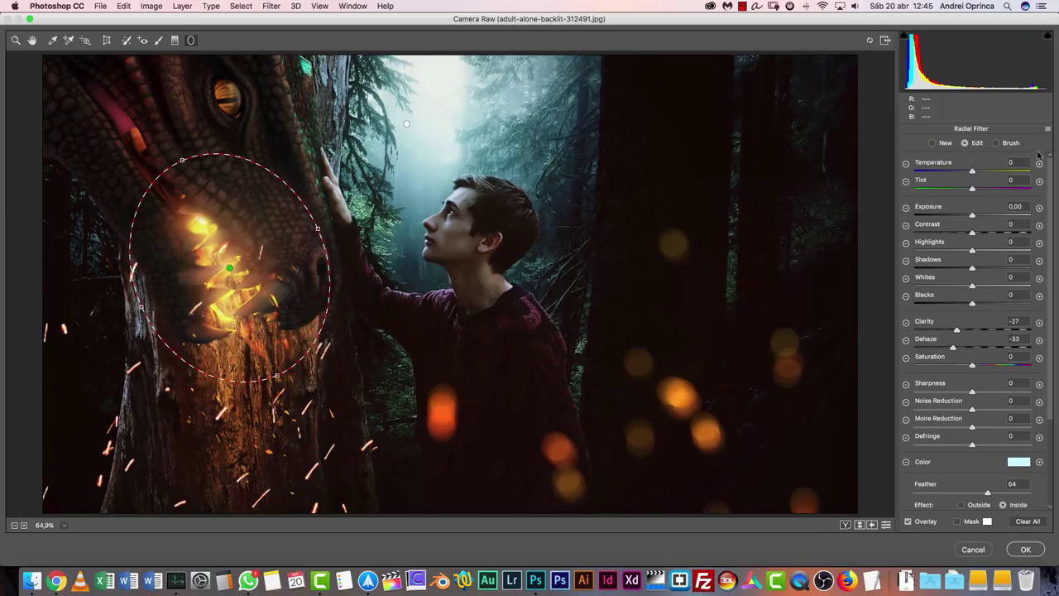
pyautogui.click(1048, 129)
pyautogui.click(958, 155)
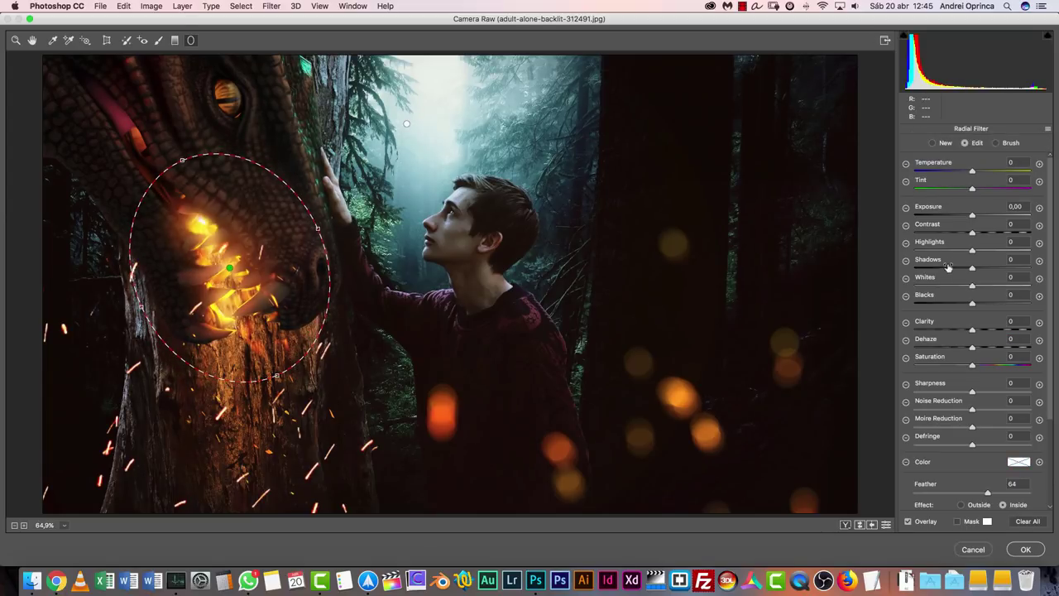
pyautogui.moveTo(971, 353); pyautogui.dragTo(958, 351)
pyautogui.moveTo(974, 171); pyautogui.dragTo(994, 172)
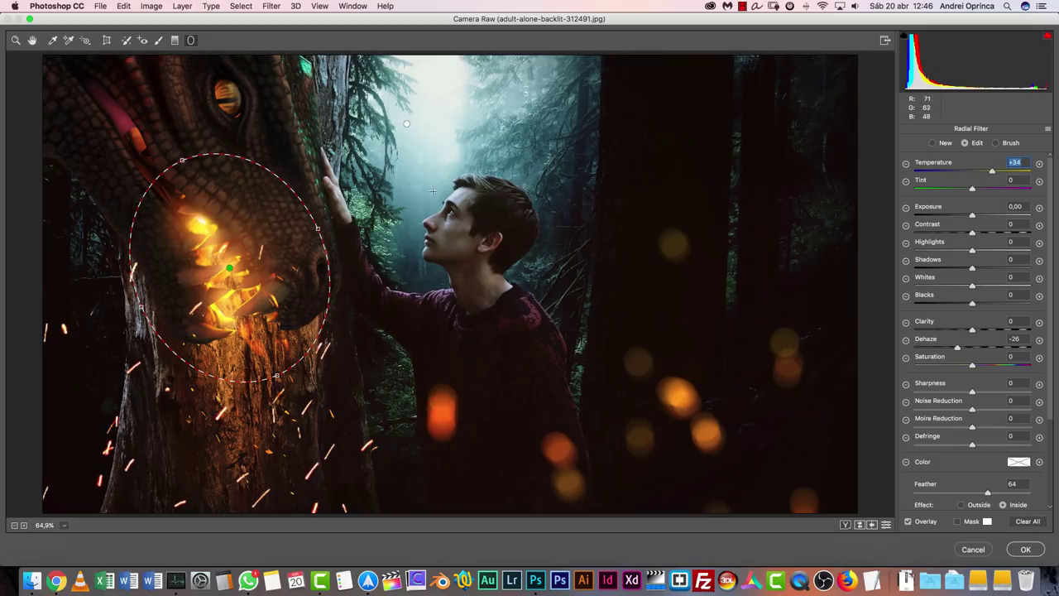
# Raise the overall Clarity and add a Highlight Priority vignette with Amount -12, Midpoint 16 and Highlights 100.
pyautogui.click(32, 40)
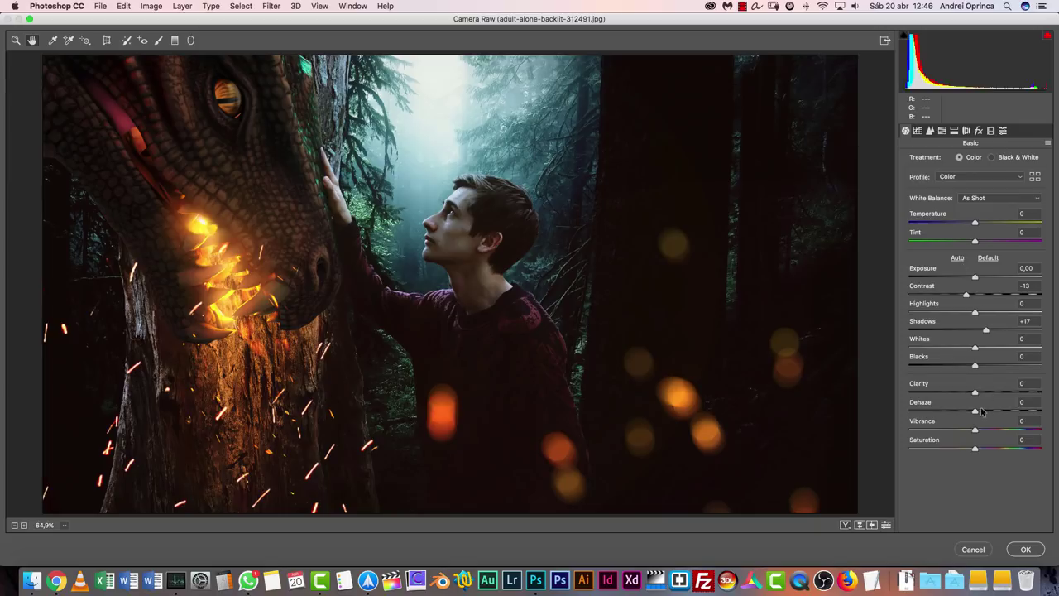
pyautogui.moveTo(975, 393); pyautogui.dragTo(996, 393)
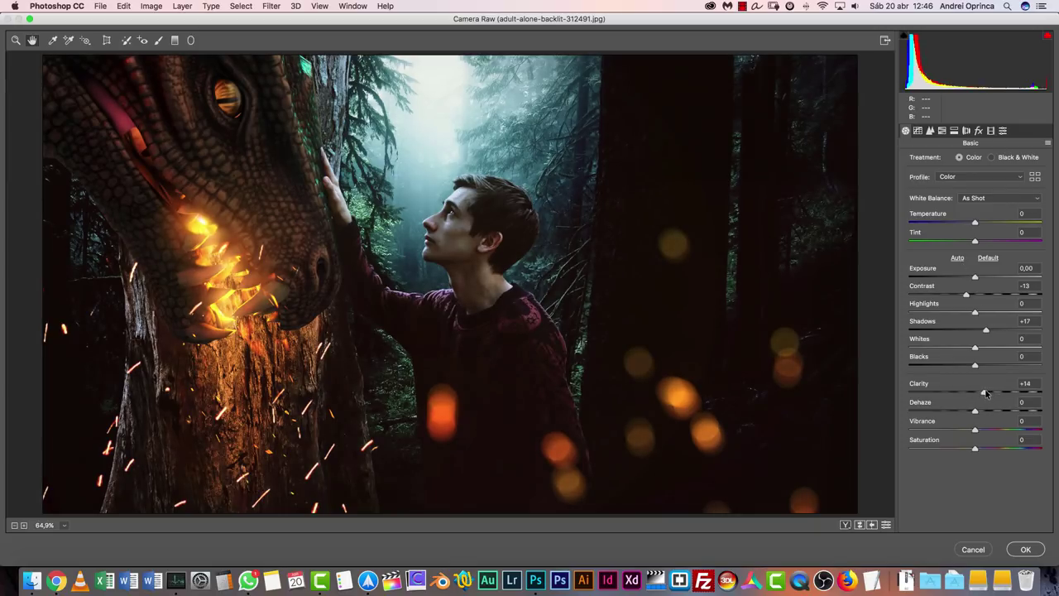
pyautogui.click(978, 130)
pyautogui.moveTo(978, 284); pyautogui.dragTo(959, 281)
pyautogui.write('-69')
pyautogui.press('Return')
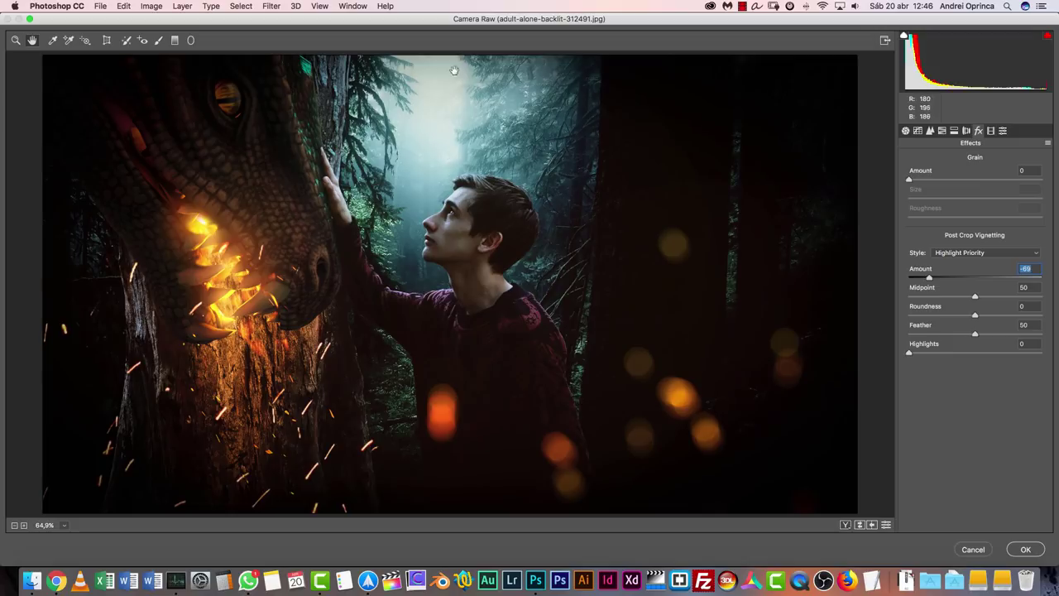
pyautogui.moveTo(910, 352); pyautogui.dragTo(1047, 354)
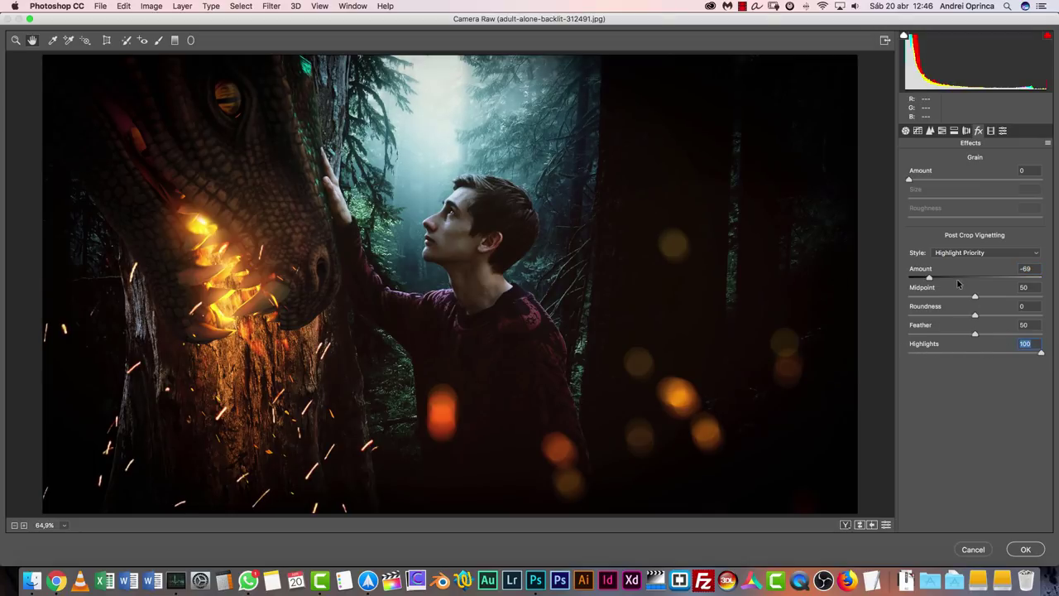
pyautogui.moveTo(928, 277); pyautogui.dragTo(967, 278)
pyautogui.moveTo(975, 295); pyautogui.dragTo(929, 298)
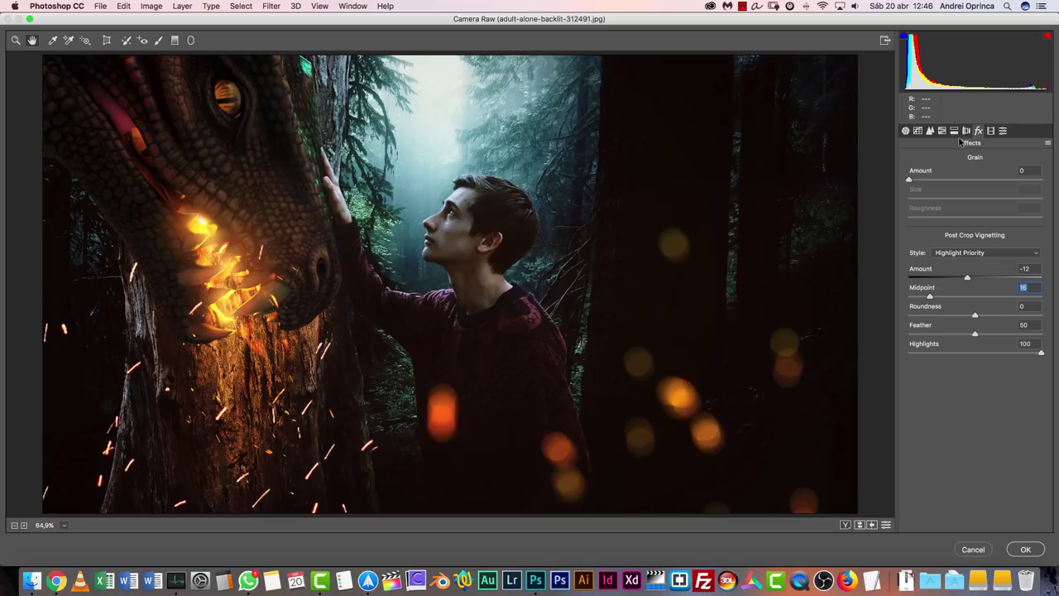
# Split-tone the image with highlights at Hue 54 and Saturation 14, shadows at Hue 150 and Saturation 7, and a positive Balance.
pyautogui.click(954, 131)
pyautogui.moveTo(922, 174); pyautogui.dragTo(933, 196)
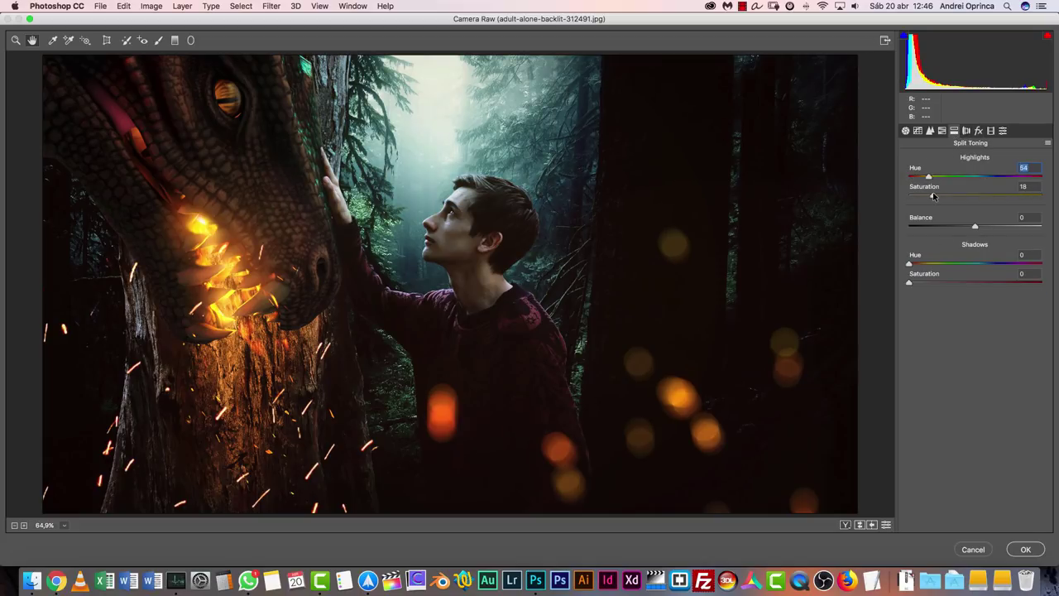
pyautogui.moveTo(910, 264); pyautogui.dragTo(974, 264)
pyautogui.moveTo(910, 283)
pyautogui.mouseDown()
pyautogui.moveTo(947, 283)
pyautogui.moveTo(922, 284)
pyautogui.moveTo(972, 265)
pyautogui.moveTo(917, 284)
pyautogui.mouseUp()
pyautogui.moveTo(917, 196); pyautogui.dragTo(987, 232)
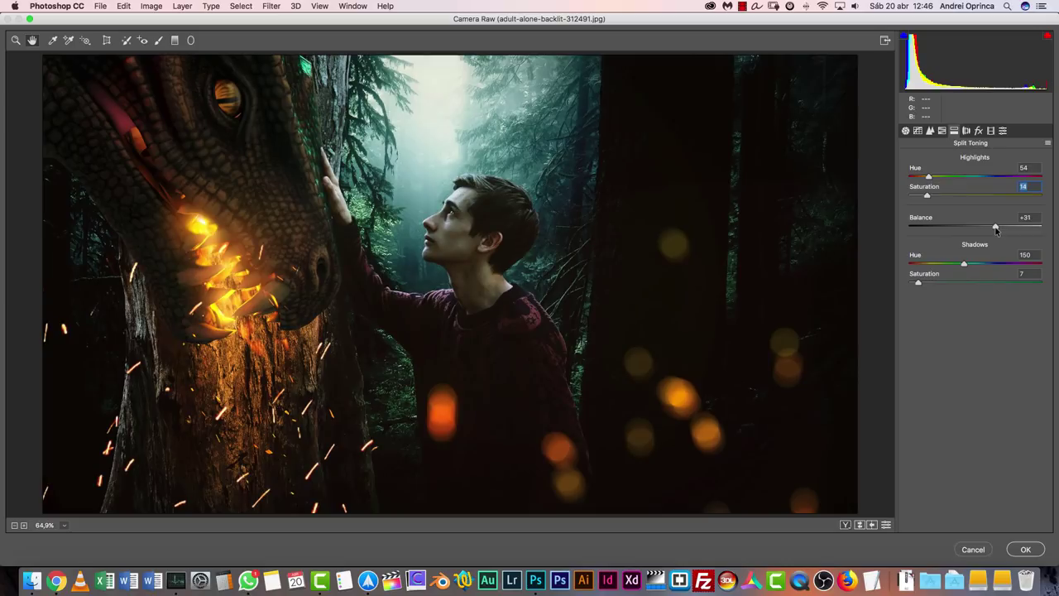
pyautogui.moveTo(992, 231); pyautogui.dragTo(991, 228)
# Calibrate the primaries: Red Hue -12 and Saturation +11, Green Hue +36, Blue Hue +10 and Saturation +6.
pyautogui.click(942, 133)
pyautogui.click(977, 131)
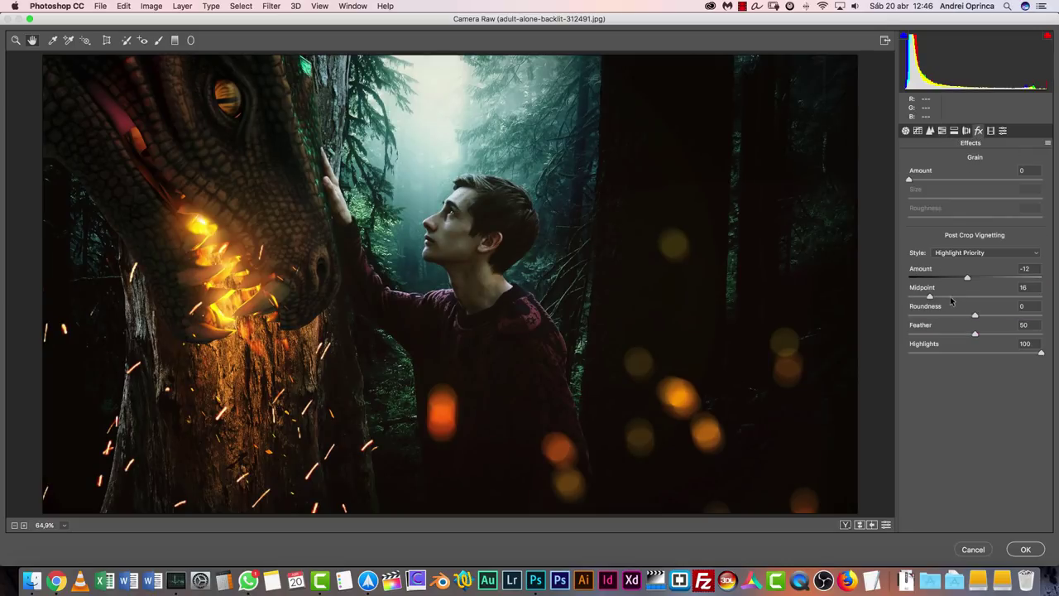
pyautogui.click(990, 131)
pyautogui.moveTo(978, 240)
pyautogui.mouseDown()
pyautogui.moveTo(948, 240)
pyautogui.moveTo(985, 240)
pyautogui.moveTo(953, 249)
pyautogui.moveTo(960, 240)
pyautogui.moveTo(981, 256)
pyautogui.mouseUp()
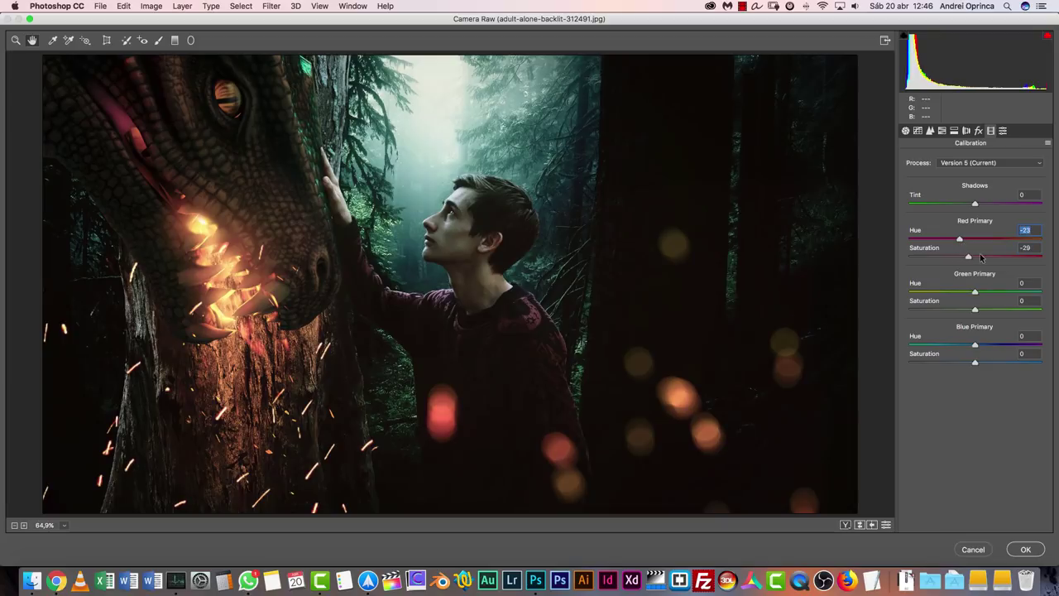
pyautogui.moveTo(977, 294); pyautogui.dragTo(999, 292)
pyautogui.moveTo(975, 344)
pyautogui.mouseDown()
pyautogui.moveTo(953, 346)
pyautogui.moveTo(998, 344)
pyautogui.moveTo(982, 346)
pyautogui.moveTo(989, 362)
pyautogui.moveTo(979, 364)
pyautogui.mouseUp()
pyautogui.moveTo(960, 240); pyautogui.dragTo(968, 239)
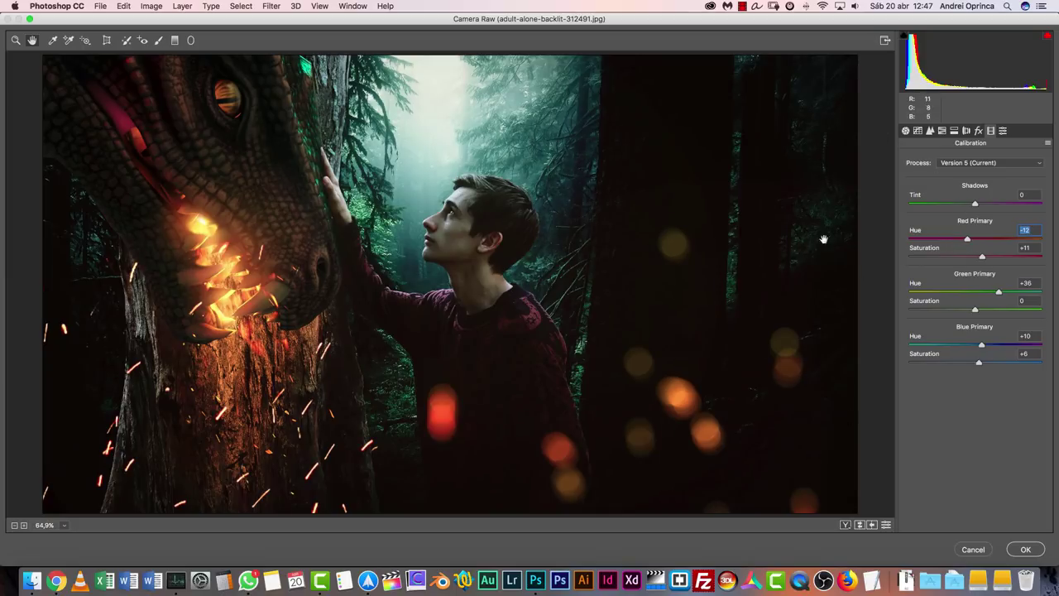
# Brush a local adjustment on the boy's face, reset its settings, raise its Clarity and slightly its Exposure, and apply the Camera Raw filter.
pyautogui.click(159, 40)
pyautogui.moveTo(446, 195)
pyautogui.mouseDown()
pyautogui.moveTo(426, 228)
pyautogui.moveTo(439, 203)
pyautogui.mouseUp()
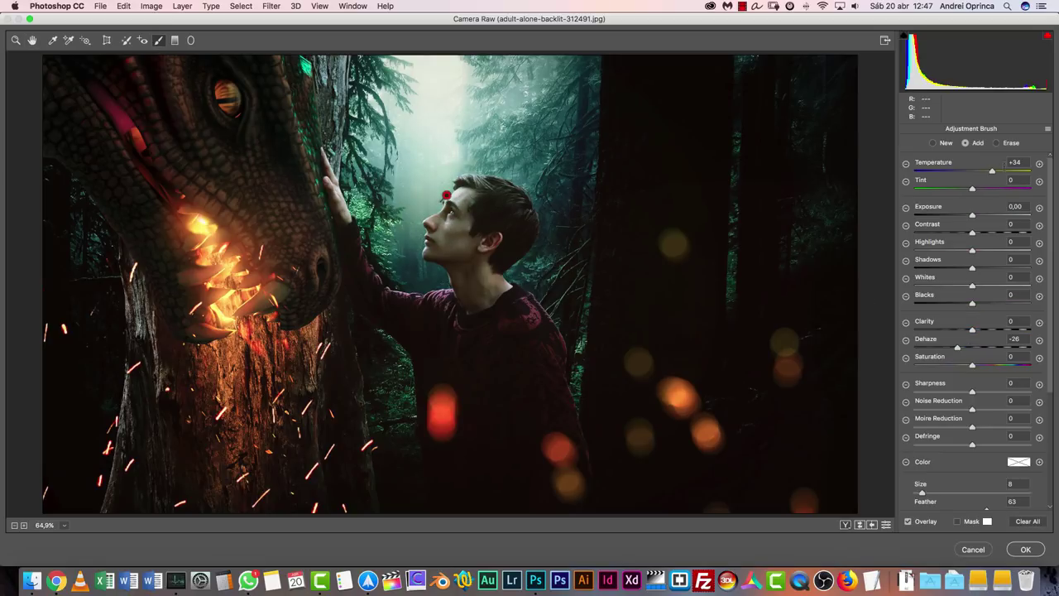
pyautogui.click(1046, 131)
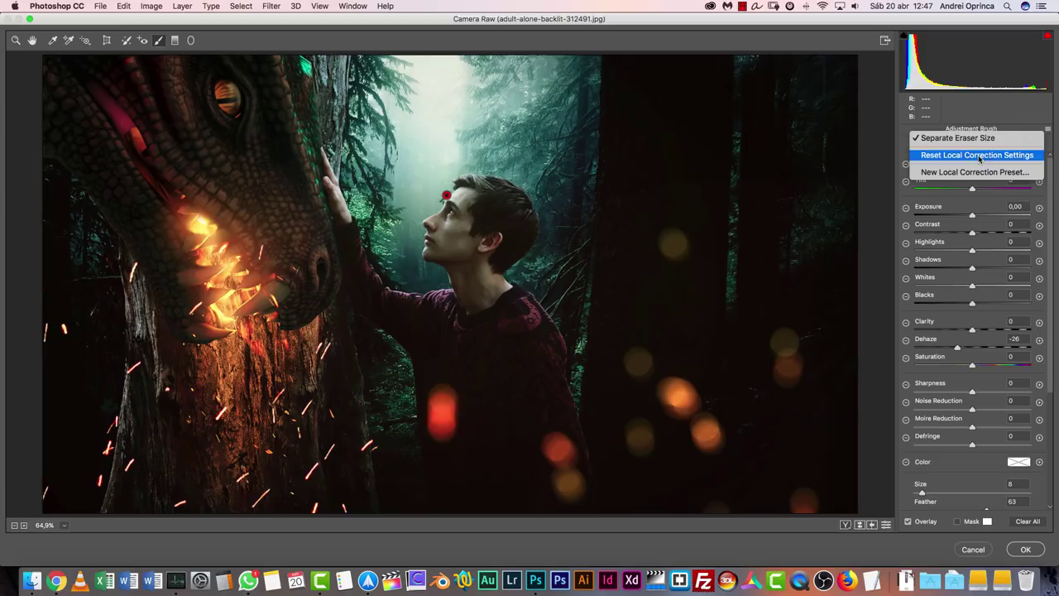
pyautogui.click(981, 156)
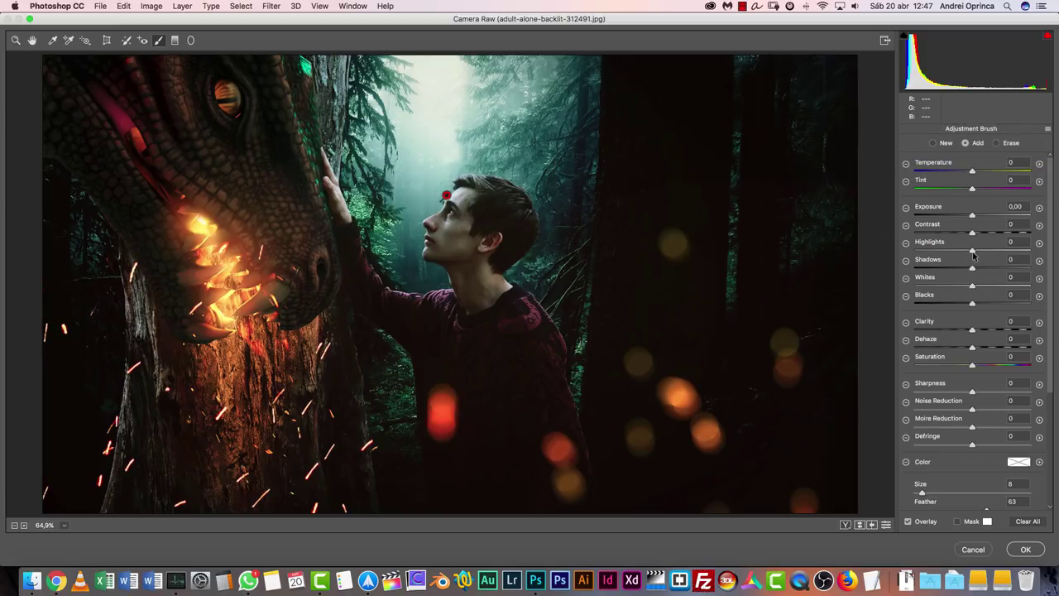
pyautogui.moveTo(972, 331); pyautogui.dragTo(1003, 330)
pyautogui.moveTo(973, 216); pyautogui.dragTo(977, 216)
pyautogui.click(1018, 550)
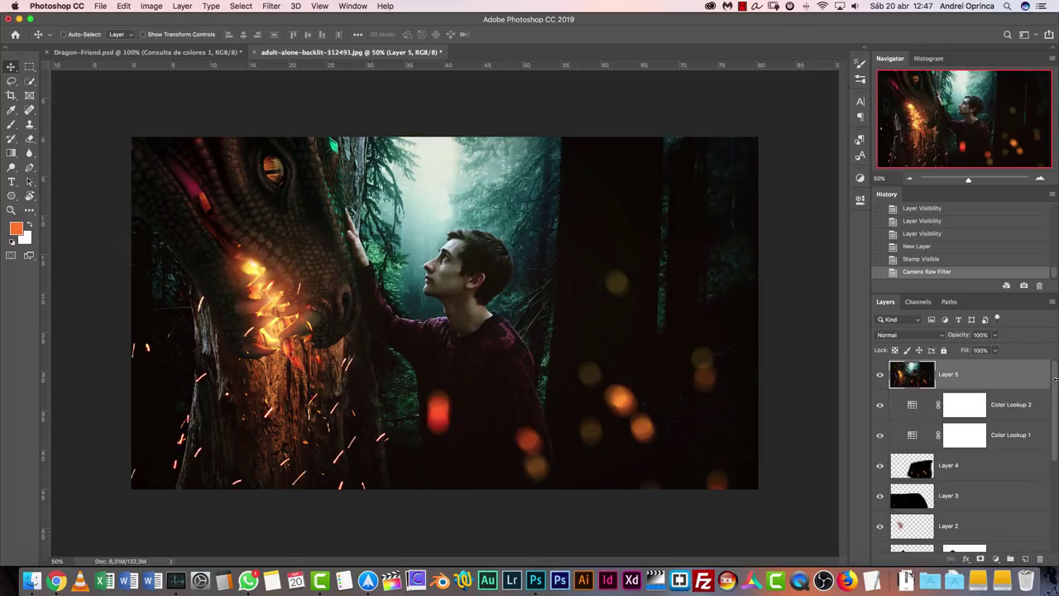
# Compare the finished composite with the original Layer 0 photo and with the Dragon-Friend.psd version at 50% zoom.
pyautogui.scroll(-5, 1041, 534)
pyautogui.keyDown('alt'); pyautogui.click(880, 538); pyautogui.keyUp('alt')
pyautogui.keyDown('alt'); pyautogui.click(880, 538); pyautogui.keyUp('alt')
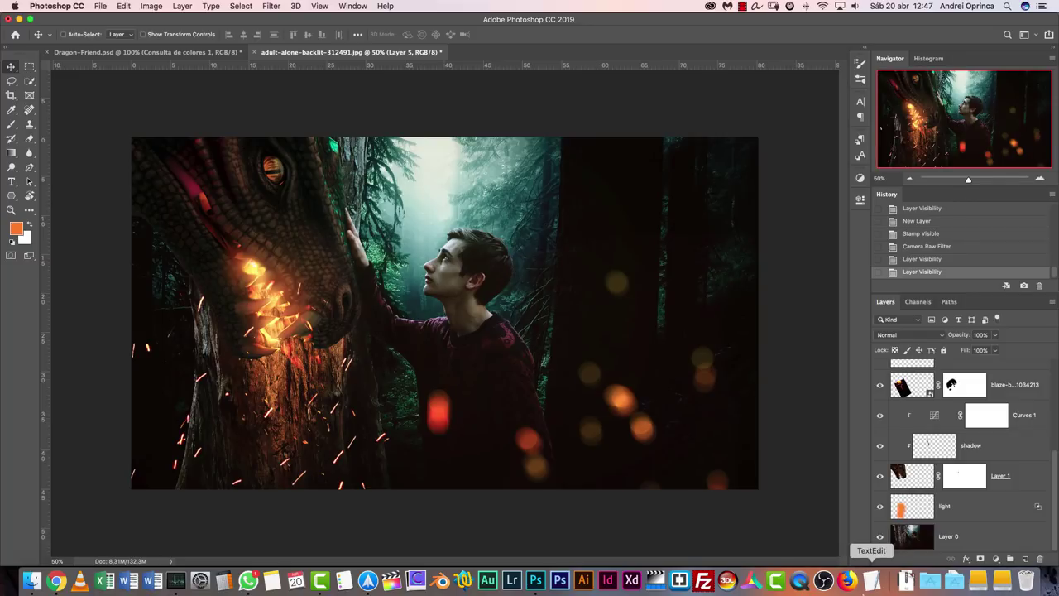
pyautogui.click(196, 53)
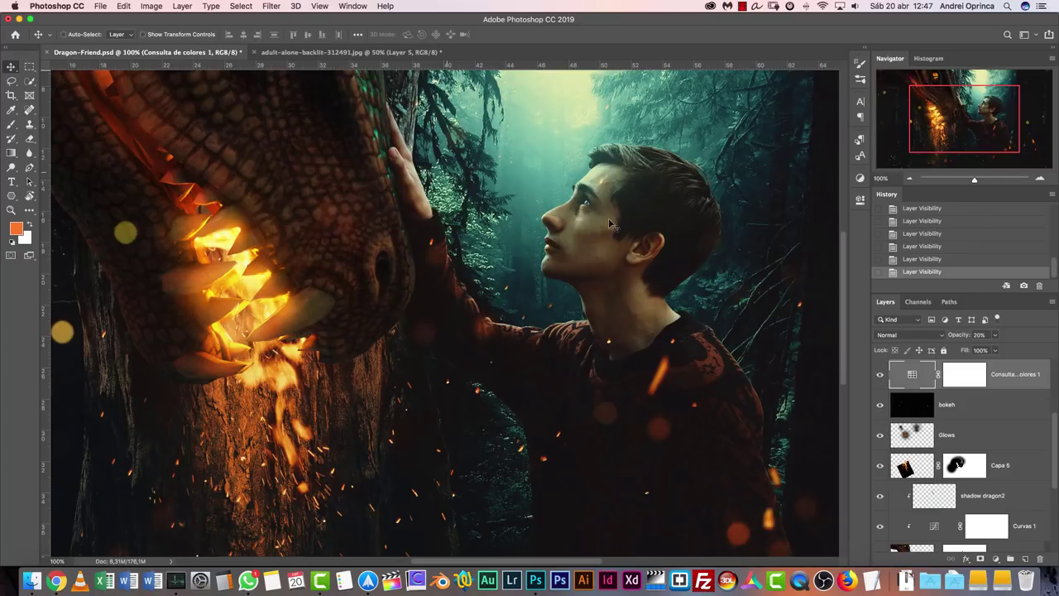
pyautogui.click(909, 179)
pyautogui.click(909, 179)
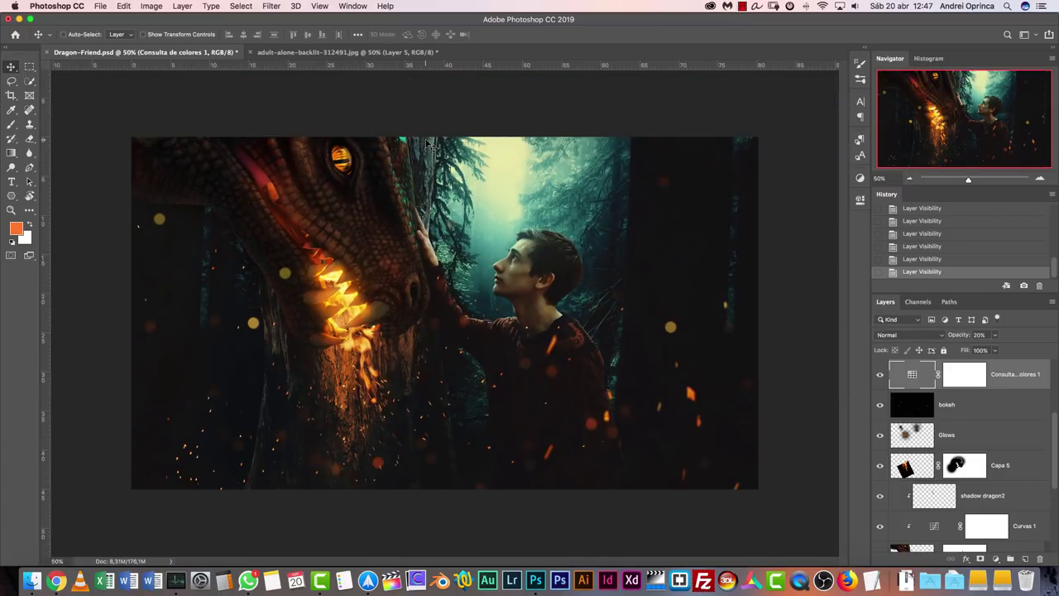
pyautogui.click(323, 53)
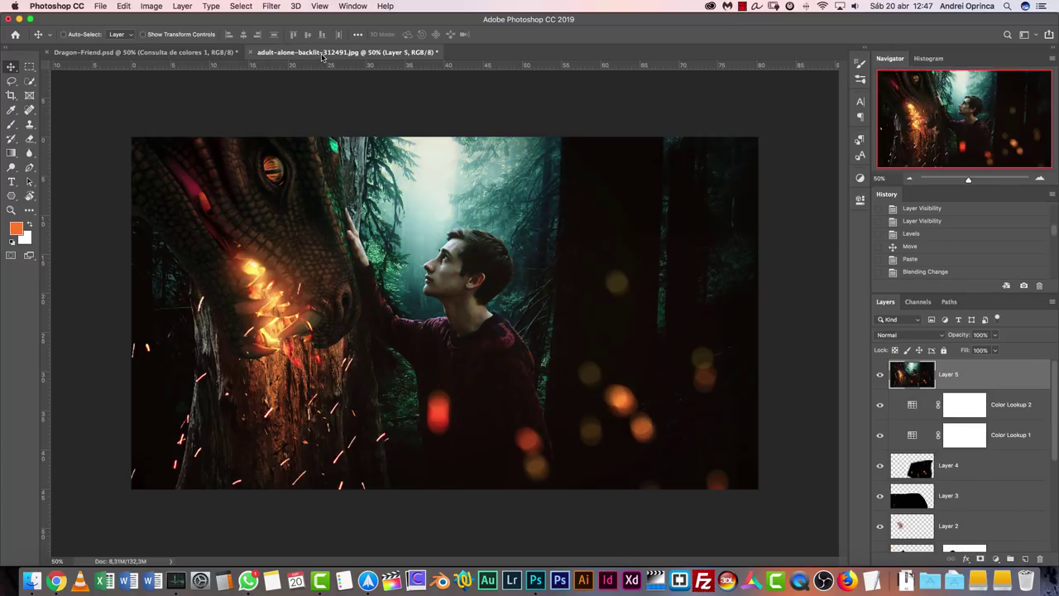